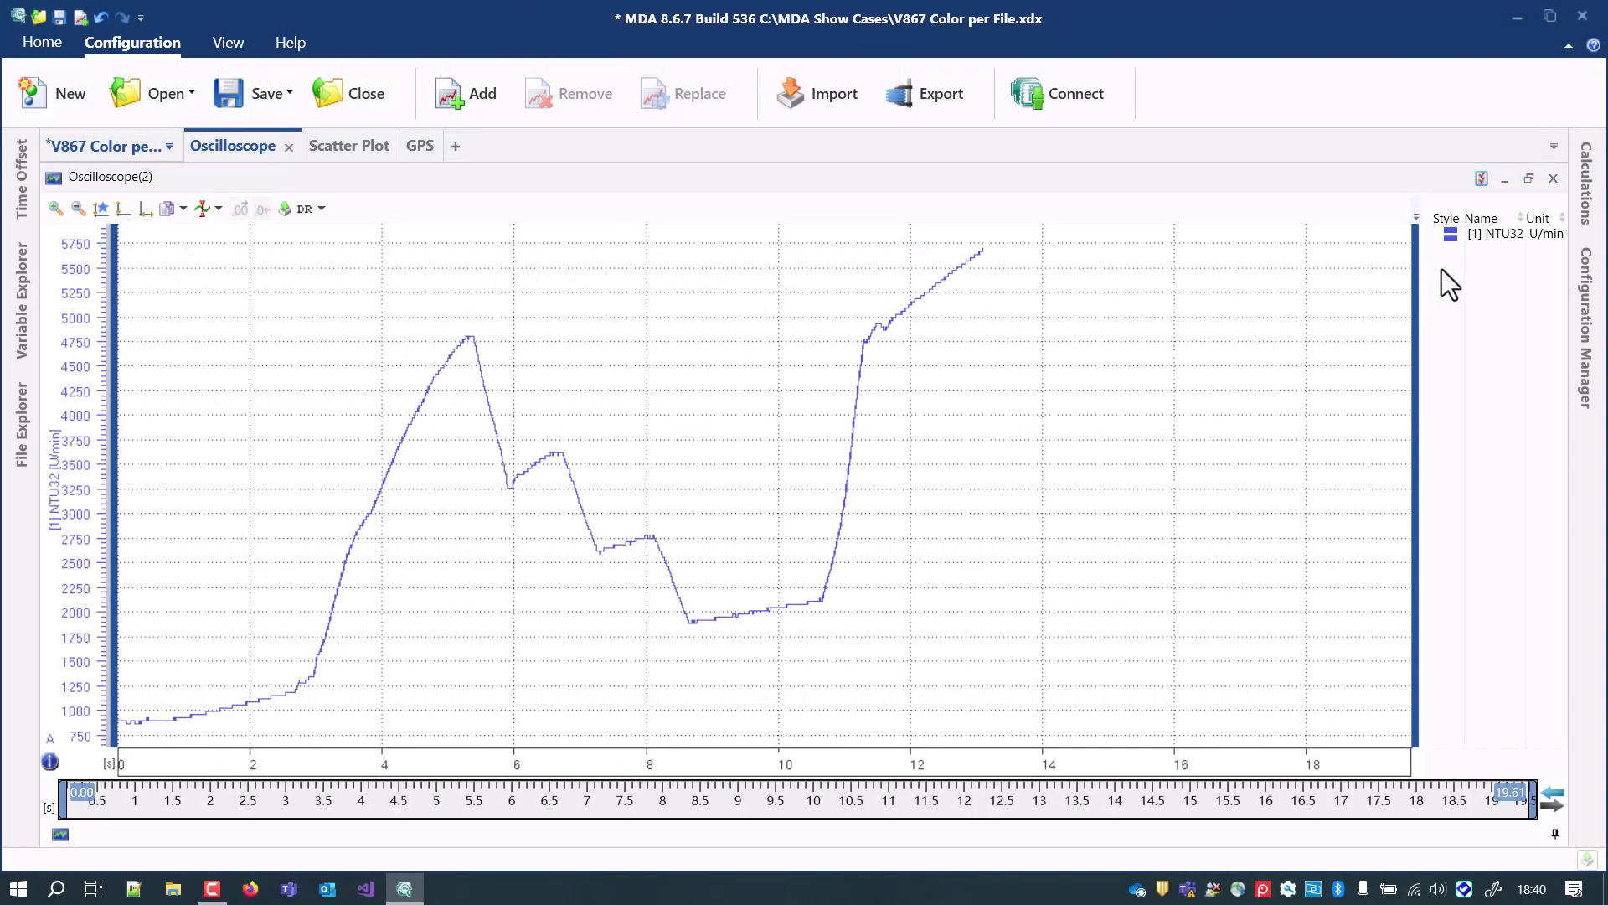
# Step: Make the [1] NTU32 trace dark purple
pyautogui.click(1454, 239)
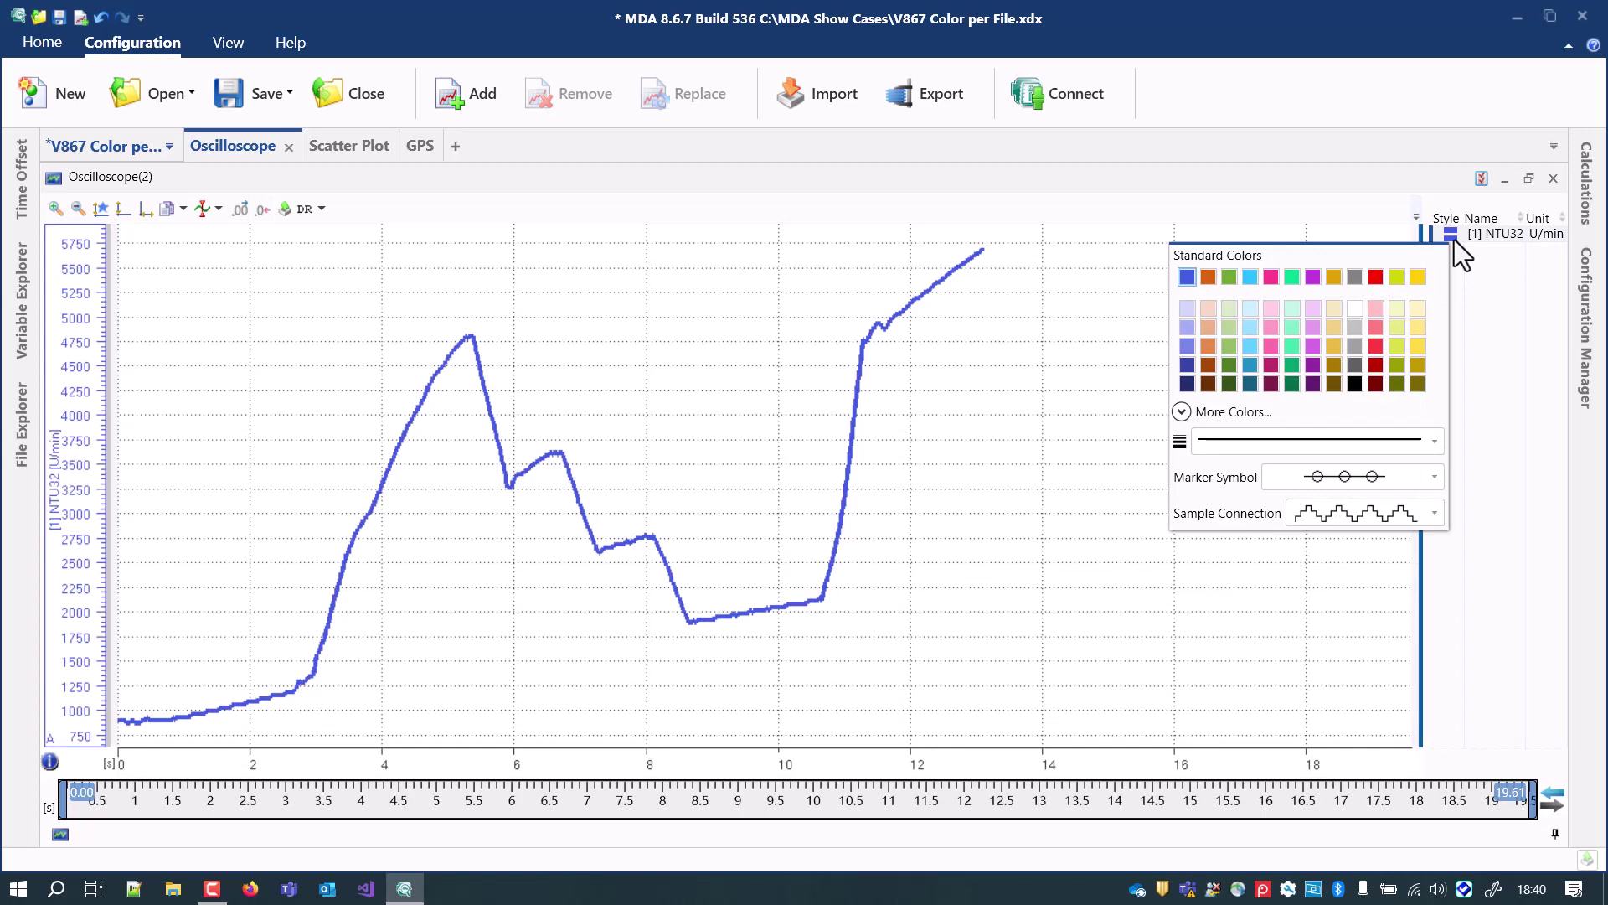
pyautogui.click(1312, 365)
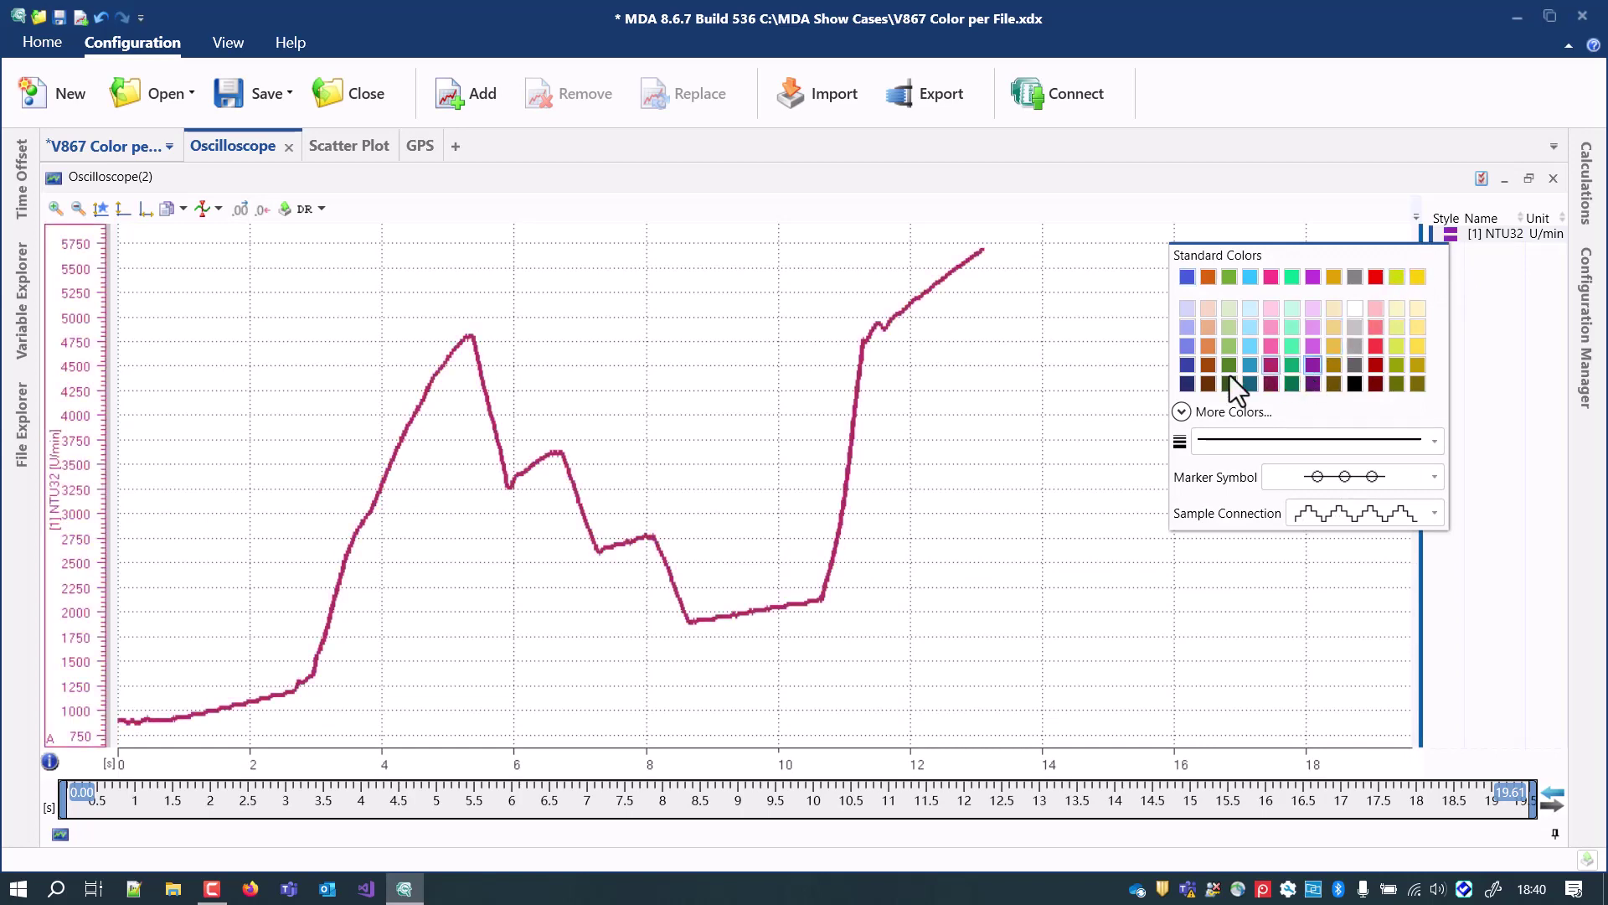
pyautogui.click(1123, 391)
# Step: Search for 'ntu' and add [2] NTU32 and [3] NTU32 to Oscilloscope(2)
pyautogui.doubleClick(1125, 394)
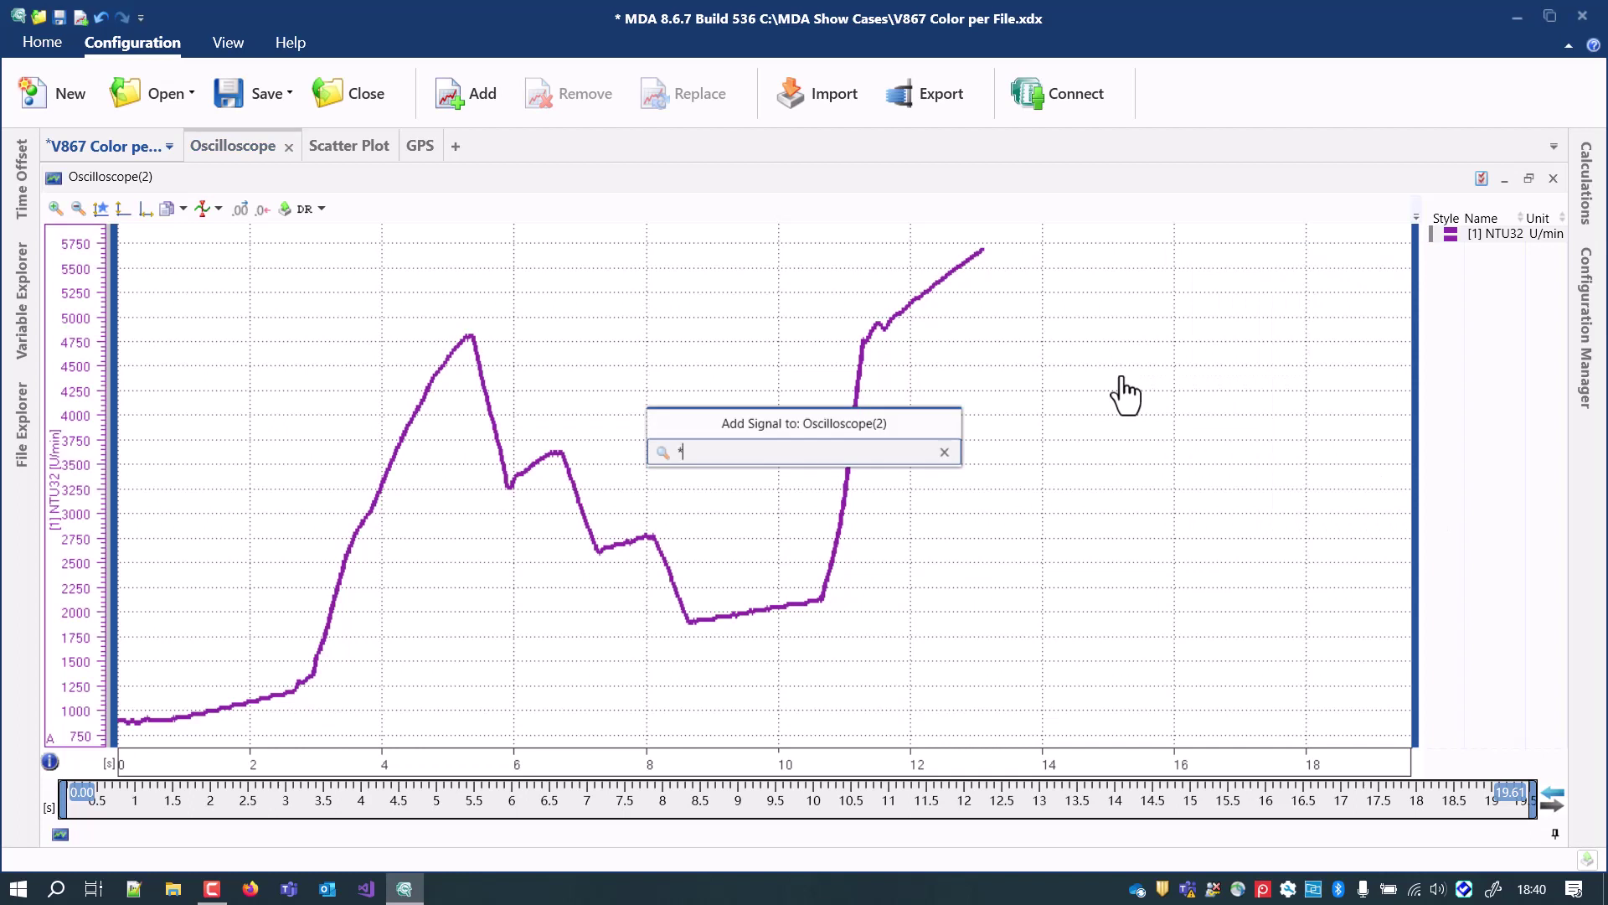
pyautogui.write('ntu')
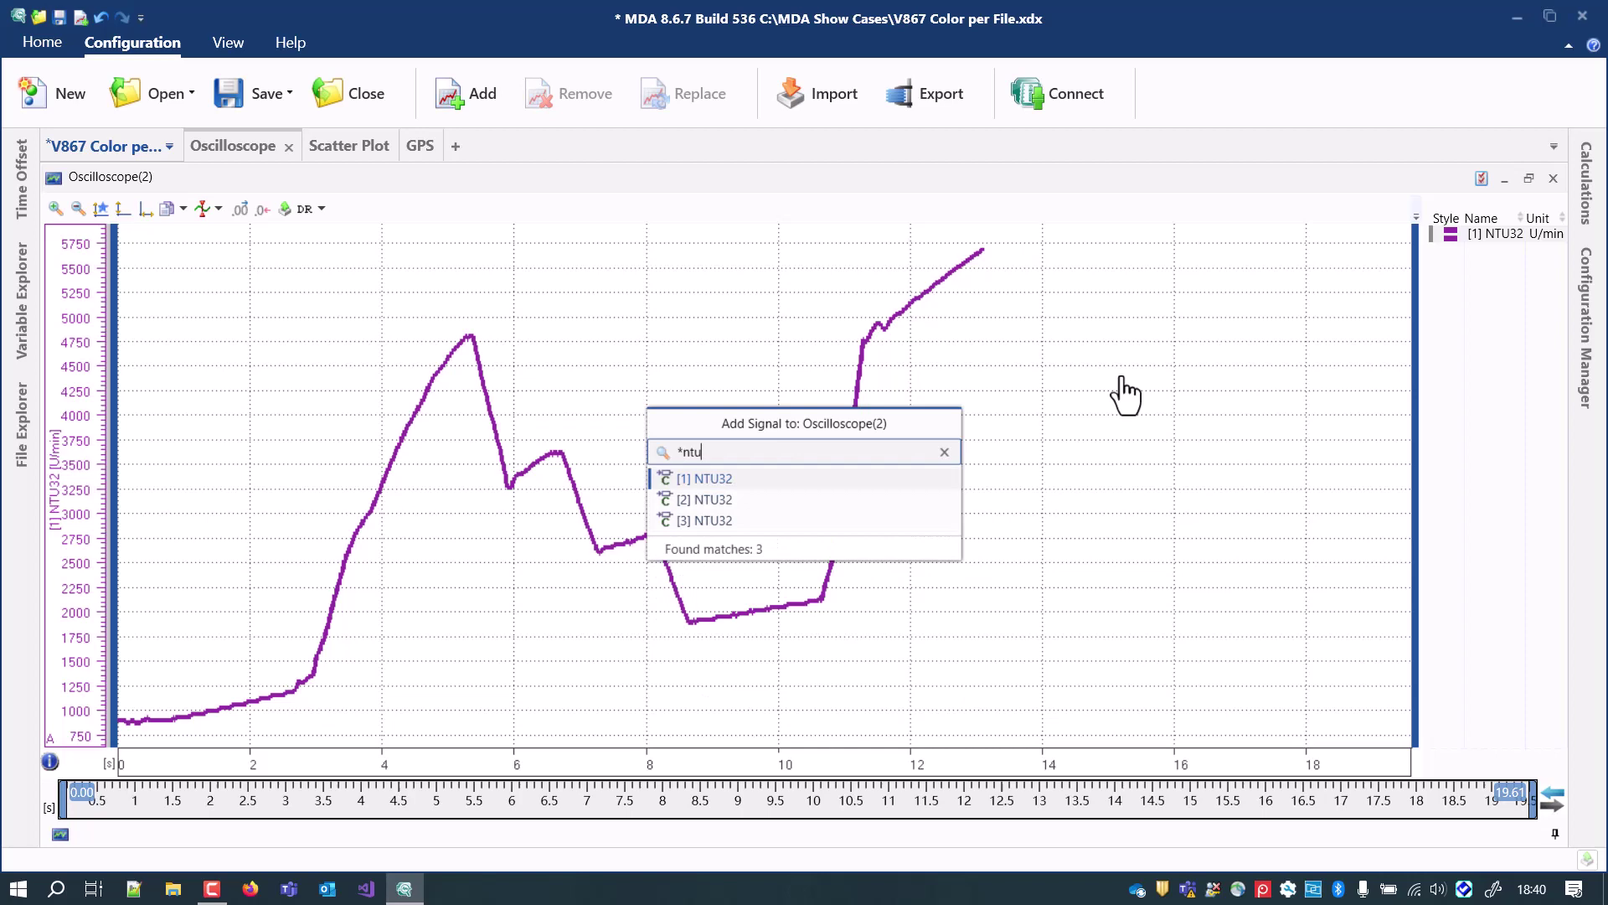
pyautogui.press('Down')
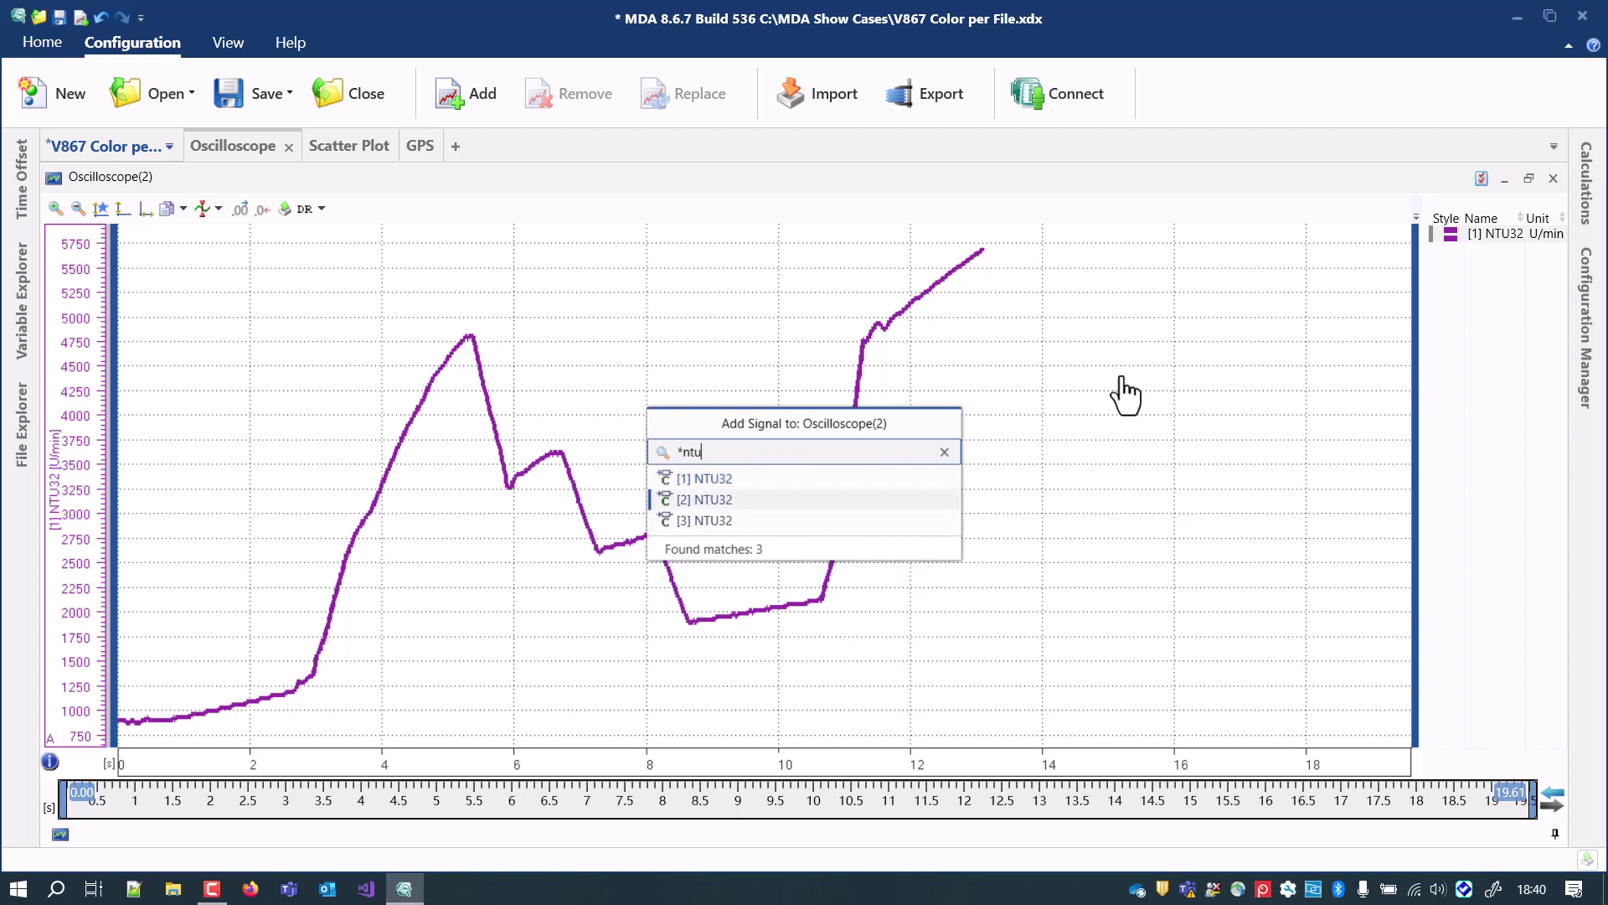
pyautogui.press('Return')
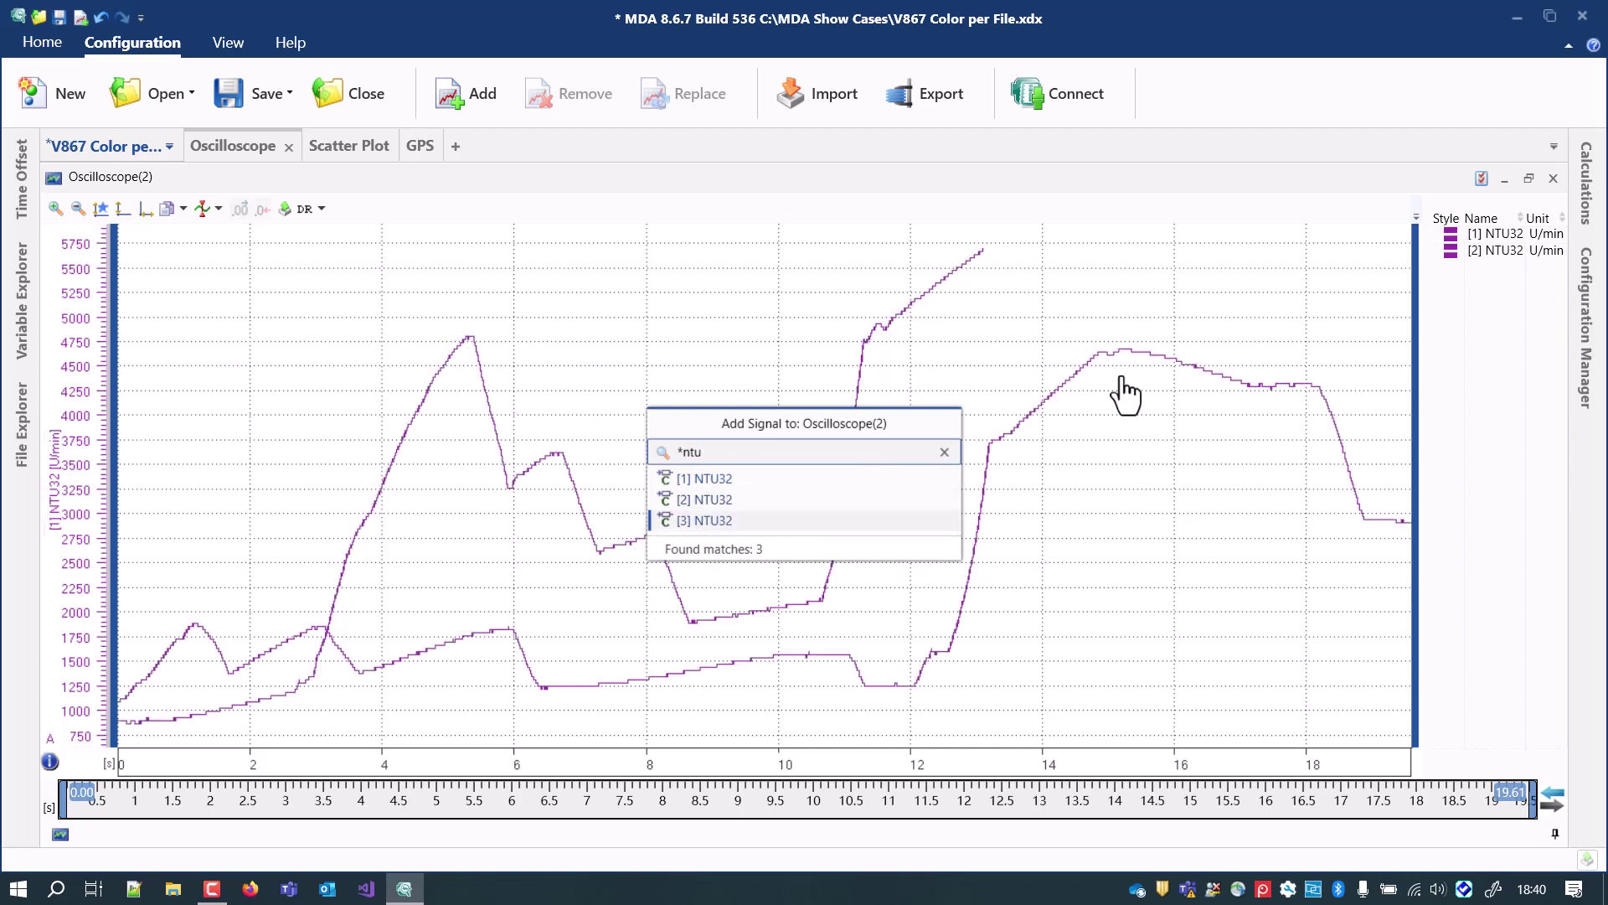
pyautogui.press('Return')
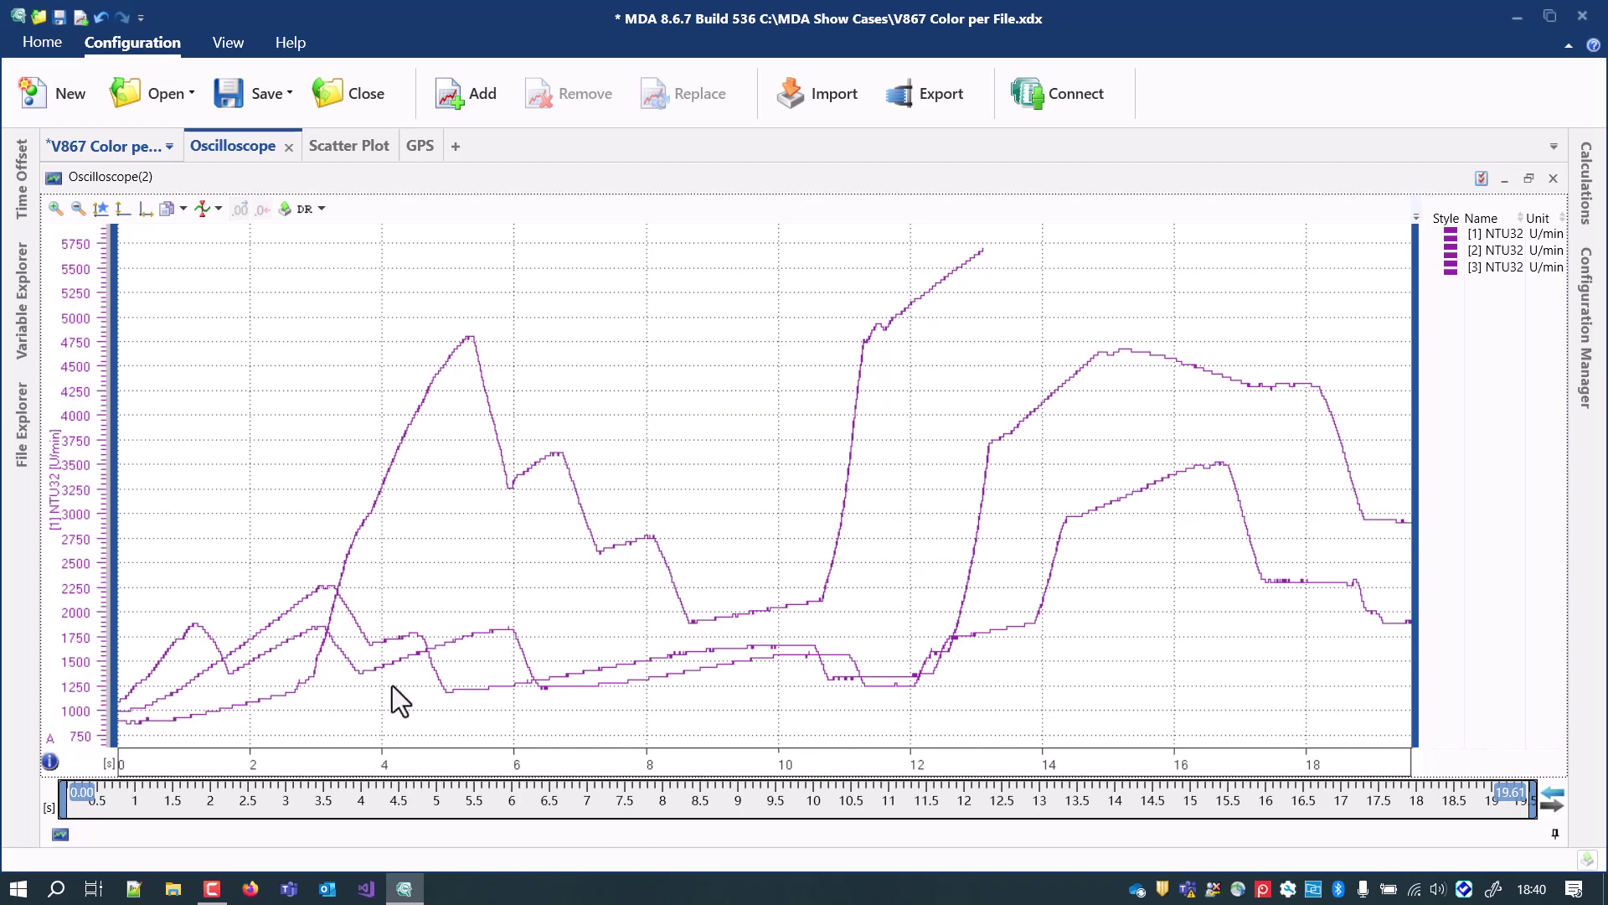
# Step: Switch to the Same Signals Multiple Files window, pin File Explorer open and select Getriebe-1.dat
pyautogui.moveTo(62, 838)
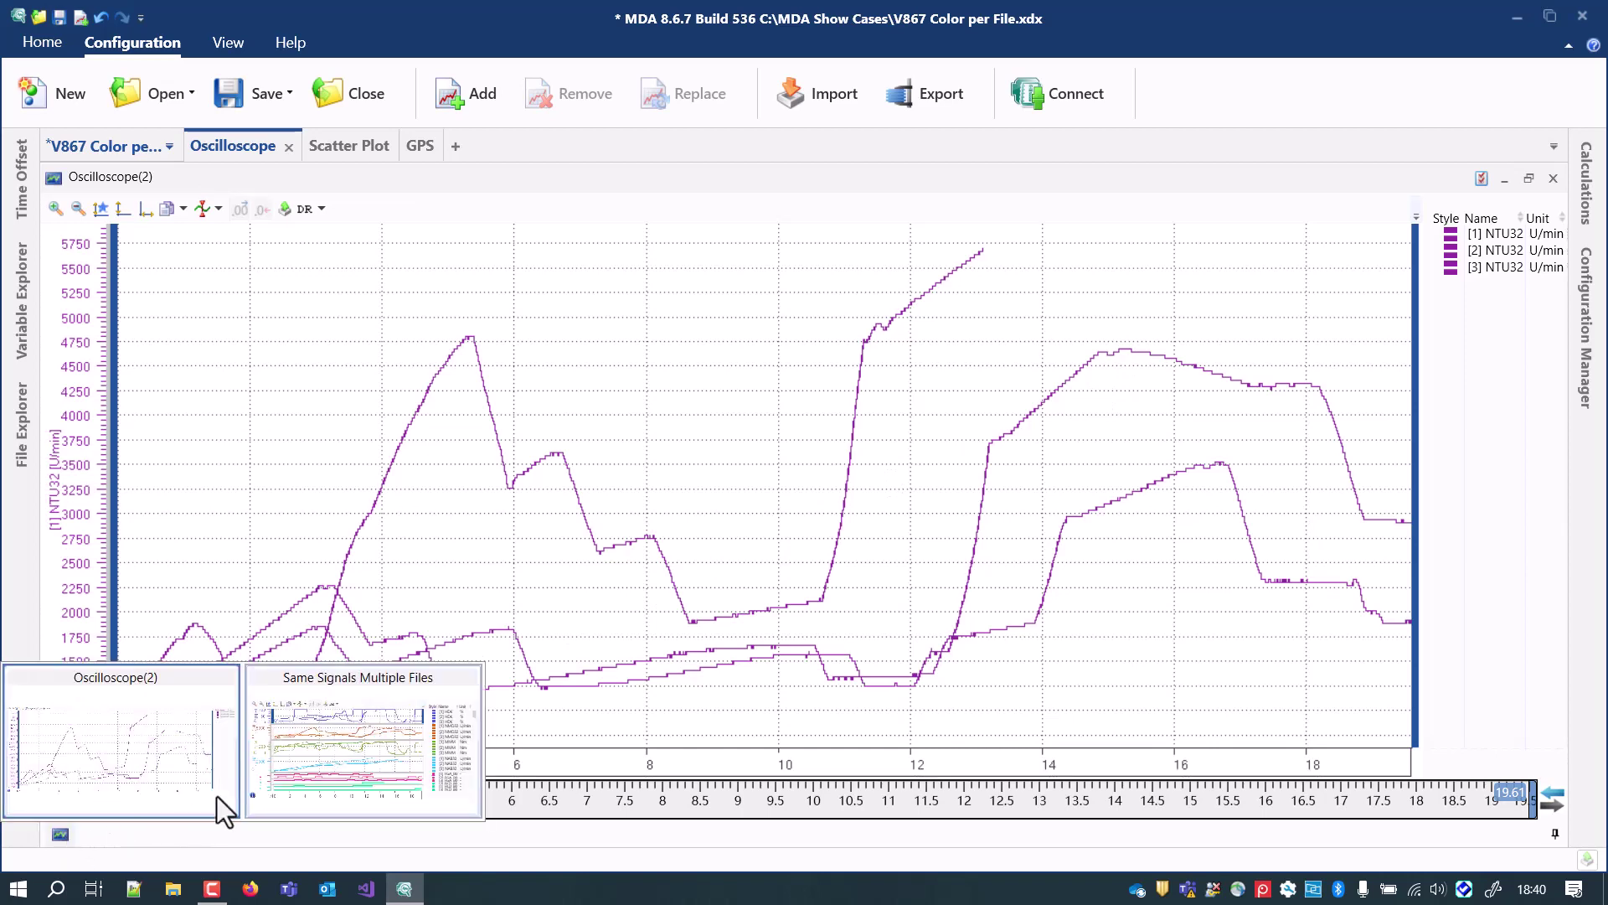
pyautogui.click(303, 791)
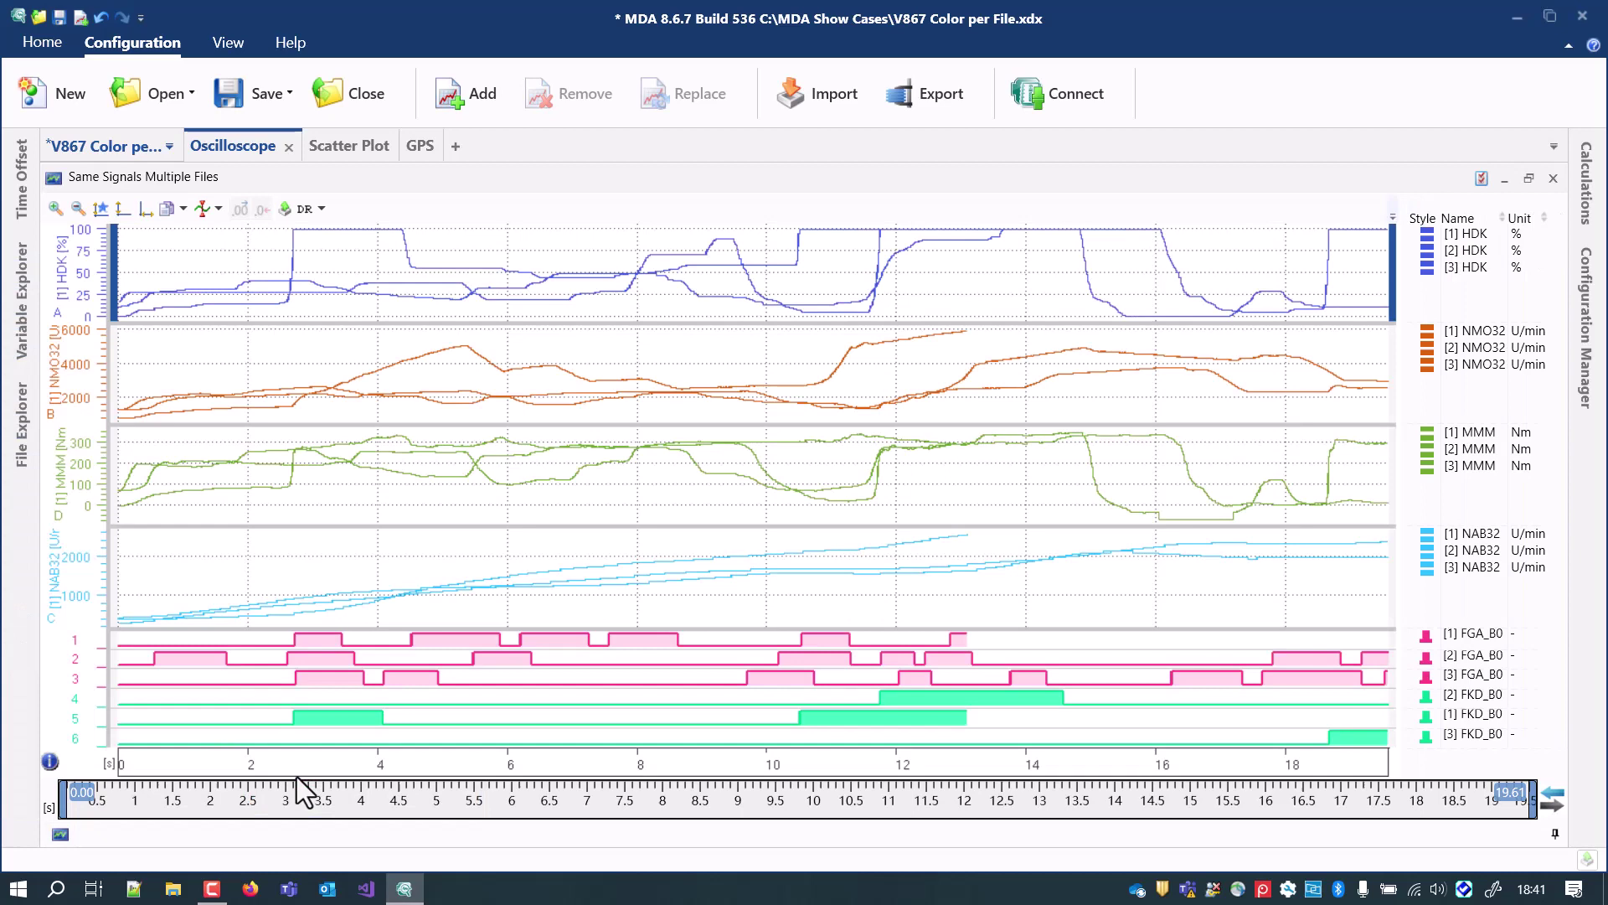
pyautogui.click(29, 431)
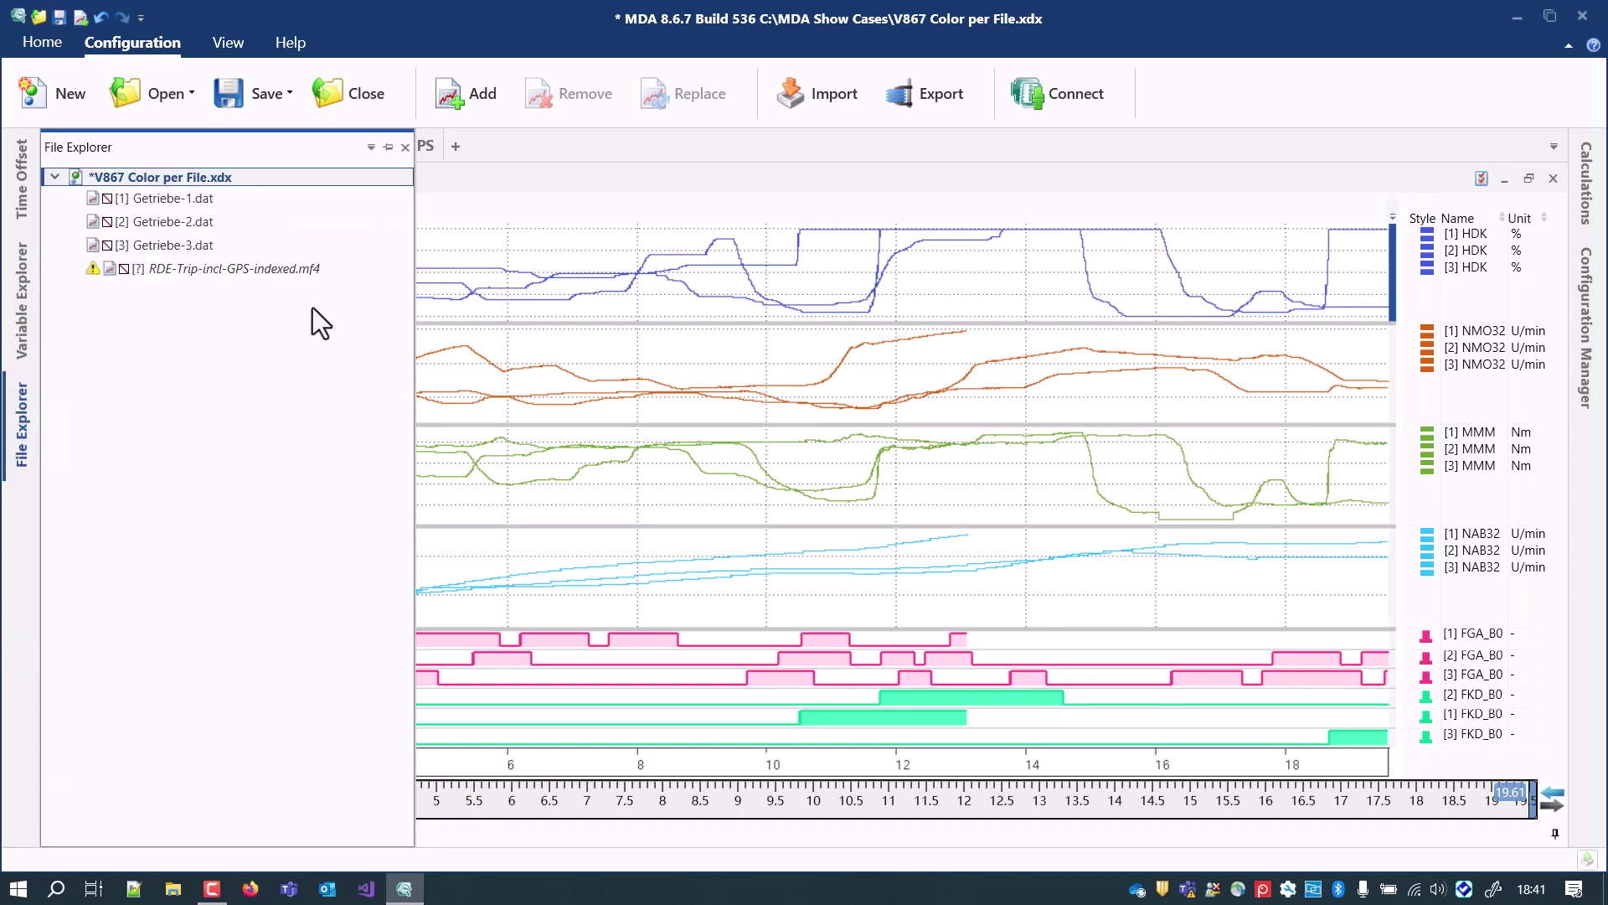
pyautogui.click(388, 147)
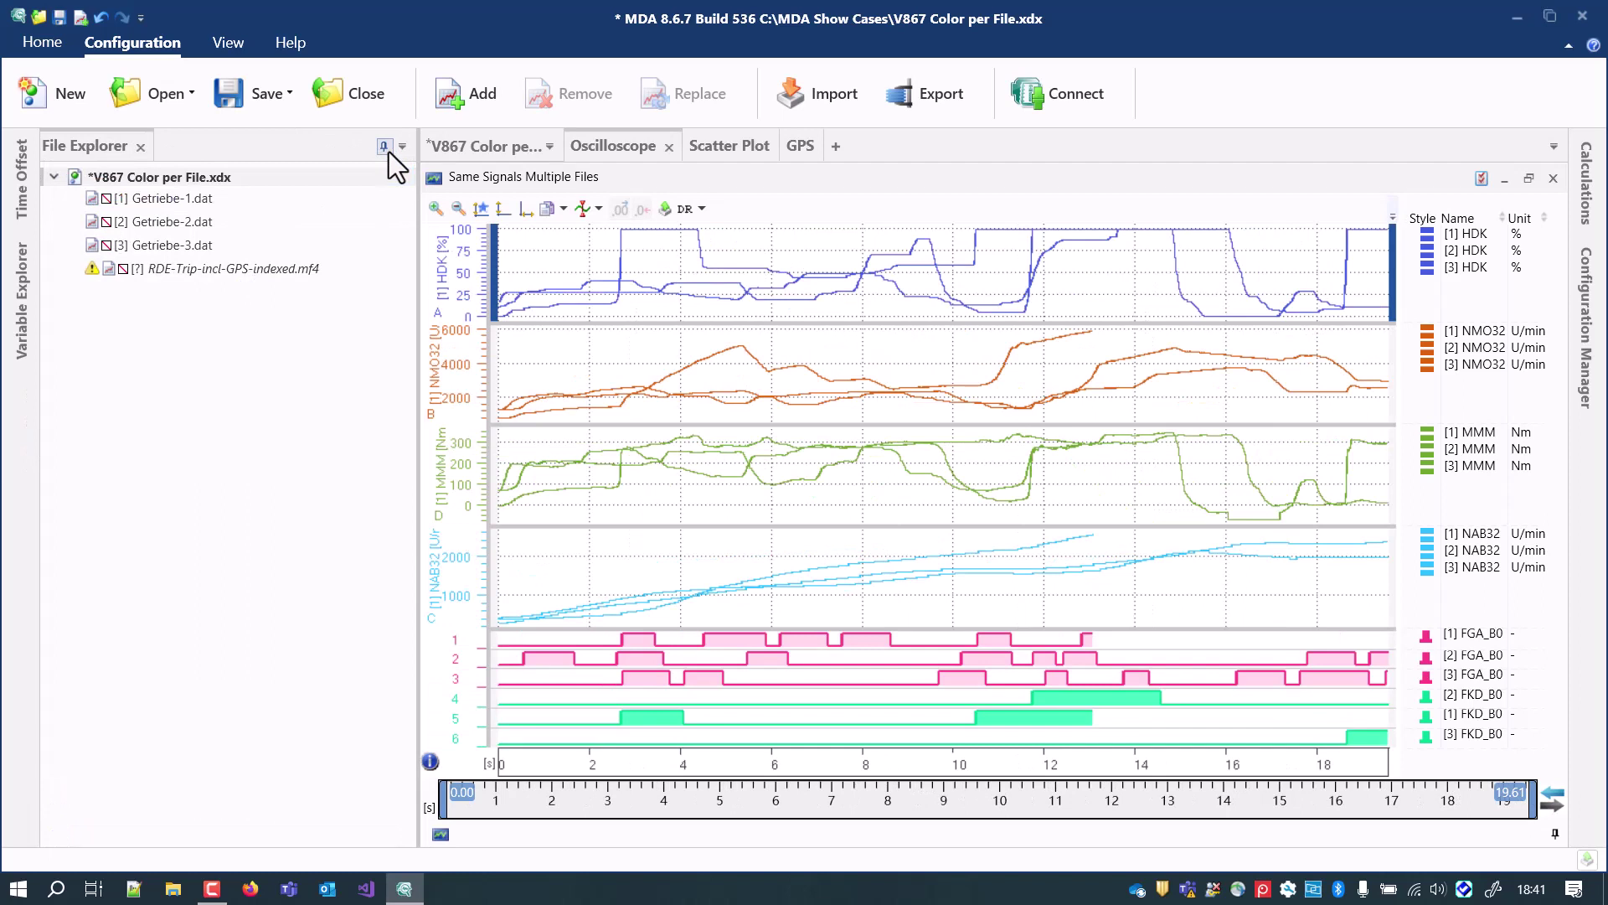
pyautogui.click(353, 194)
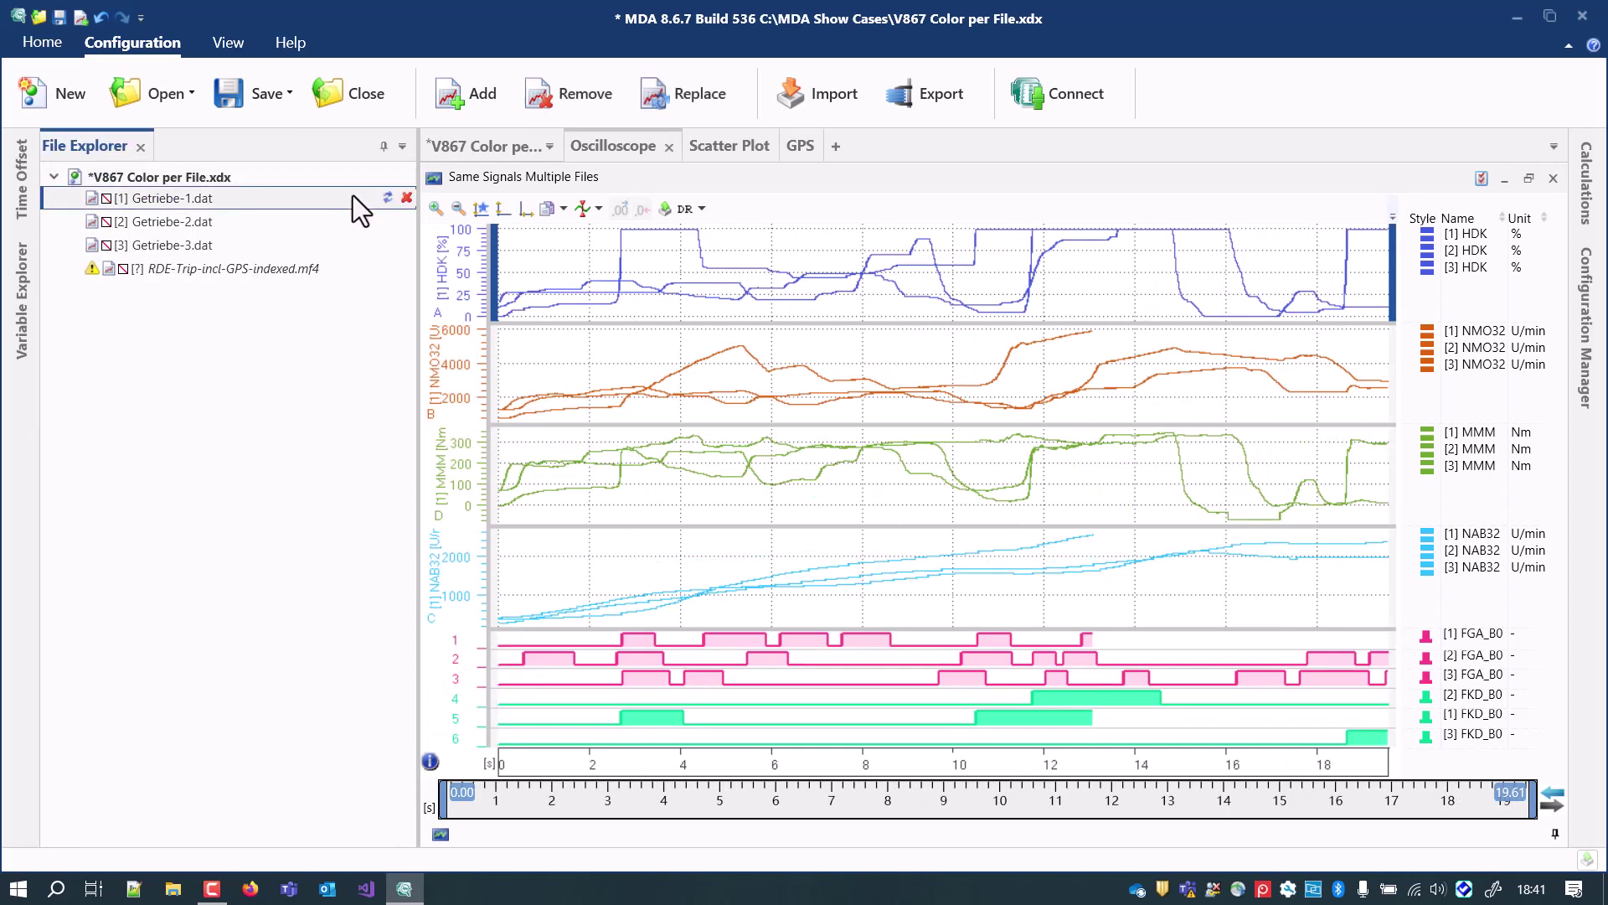
# Step: Set Getriebe-1.dat's colour to dark navy through Set Color
pyautogui.rightClick(353, 194)
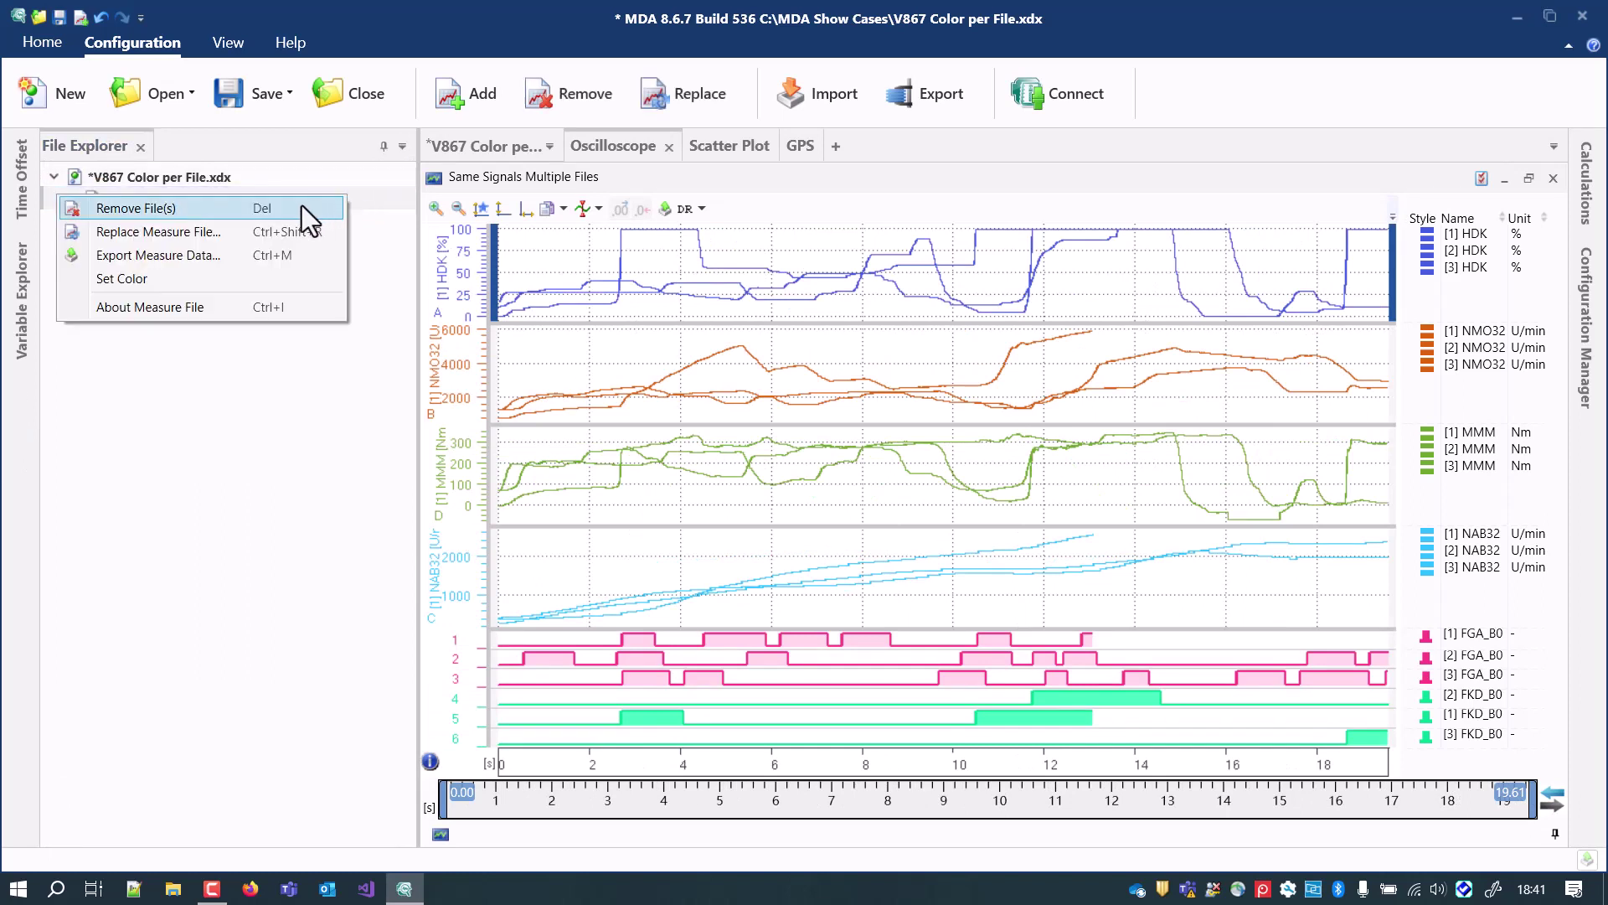
pyautogui.click(138, 278)
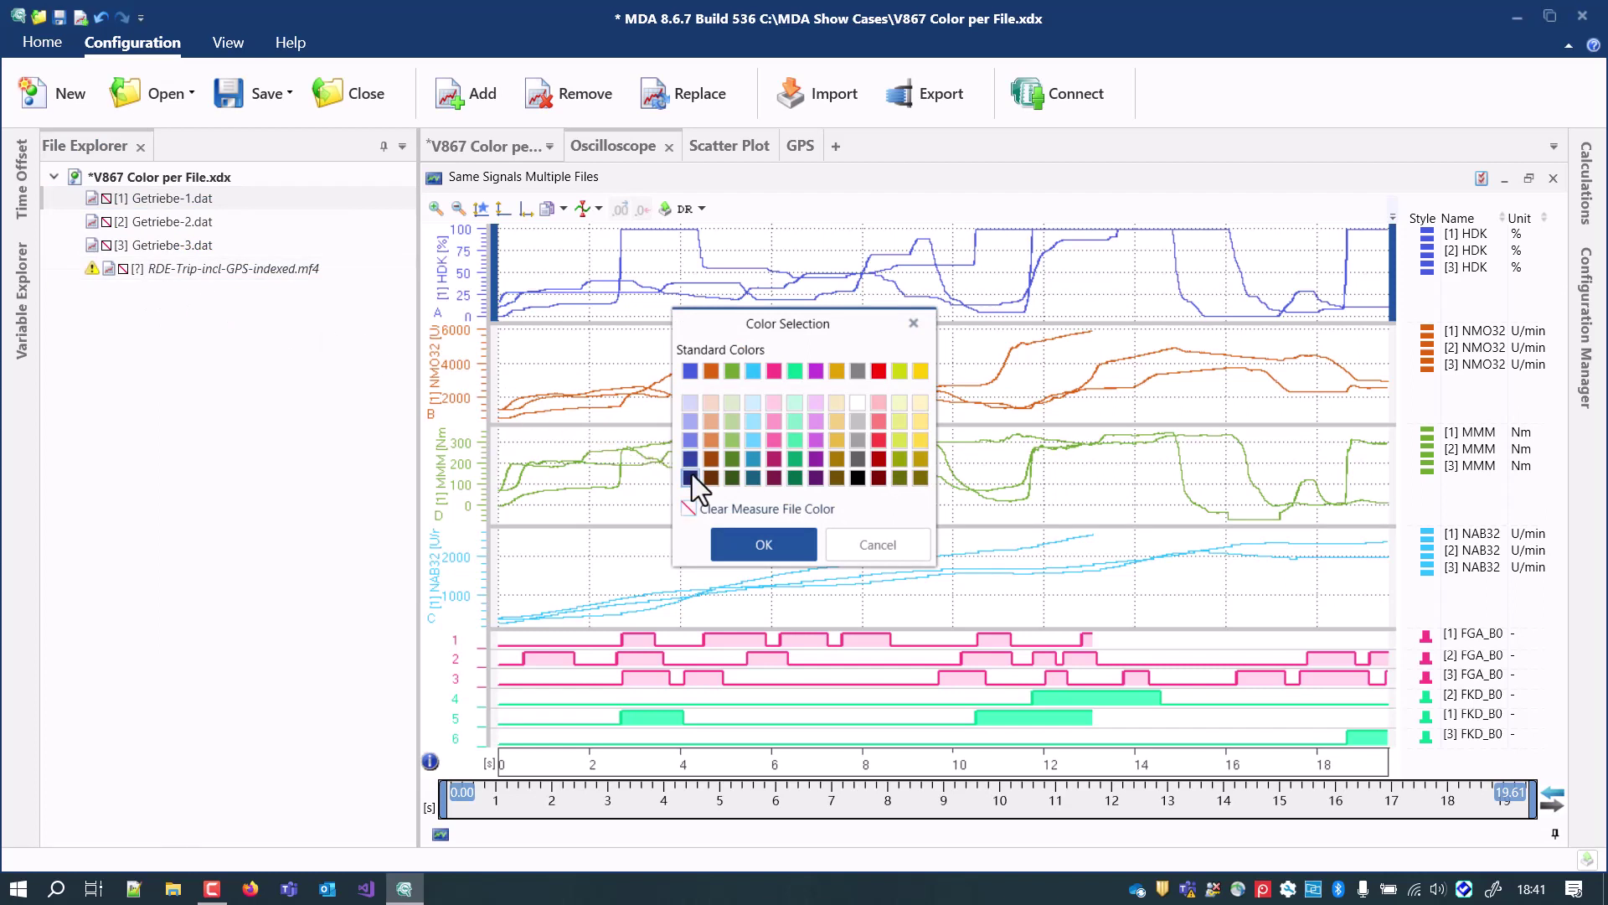
pyautogui.click(750, 547)
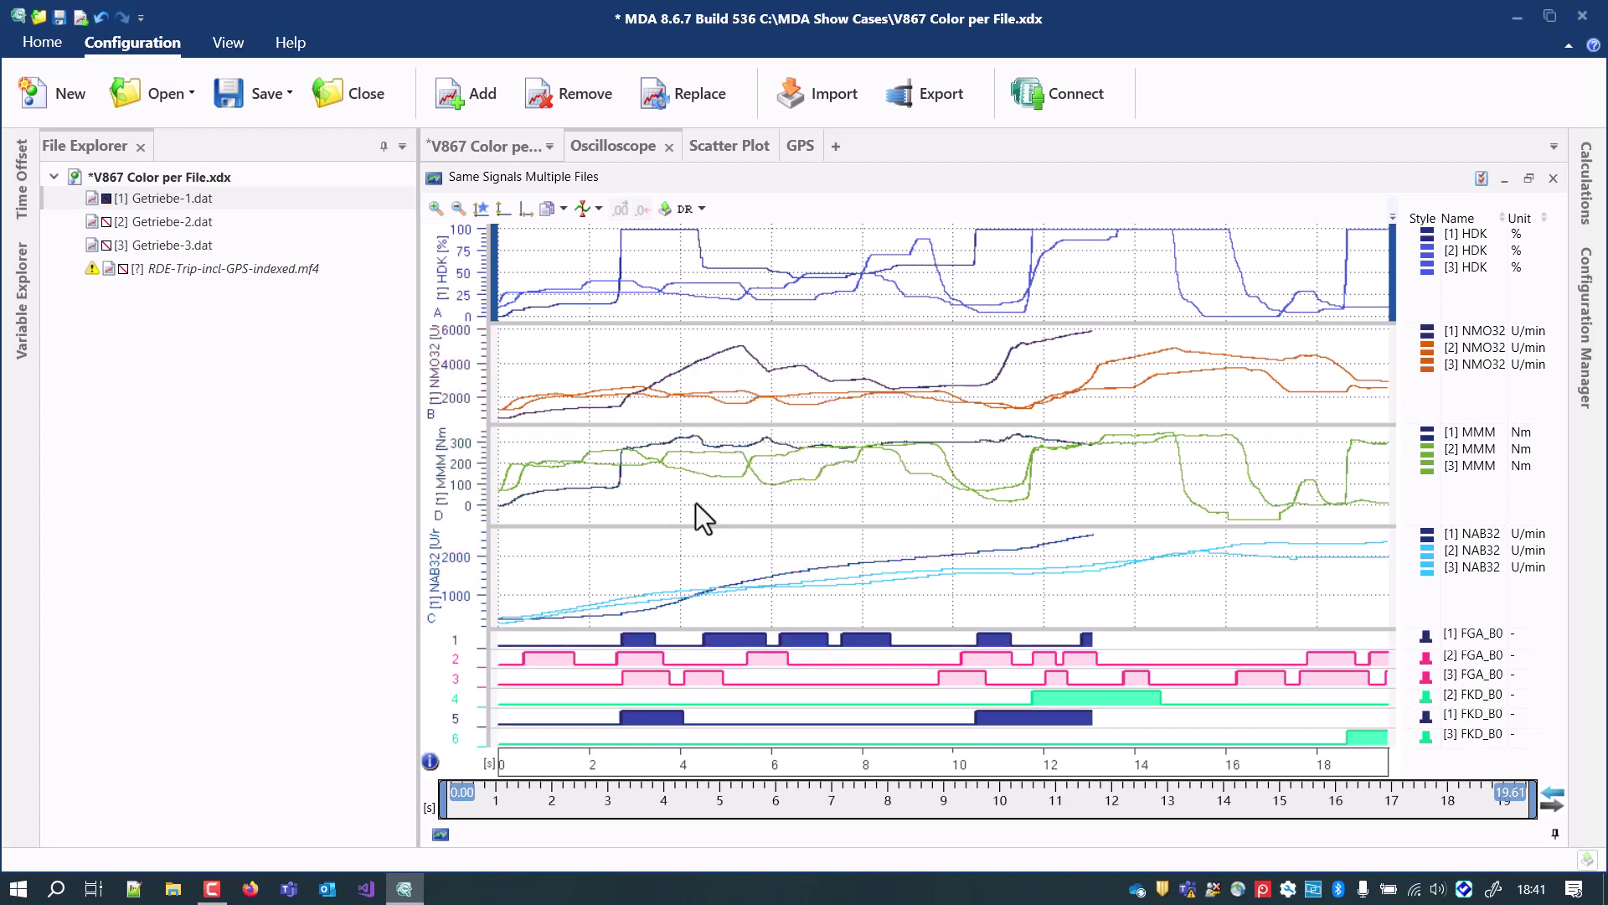
# Step: Set Getriebe-2.dat's colour to pink
pyautogui.click(110, 221)
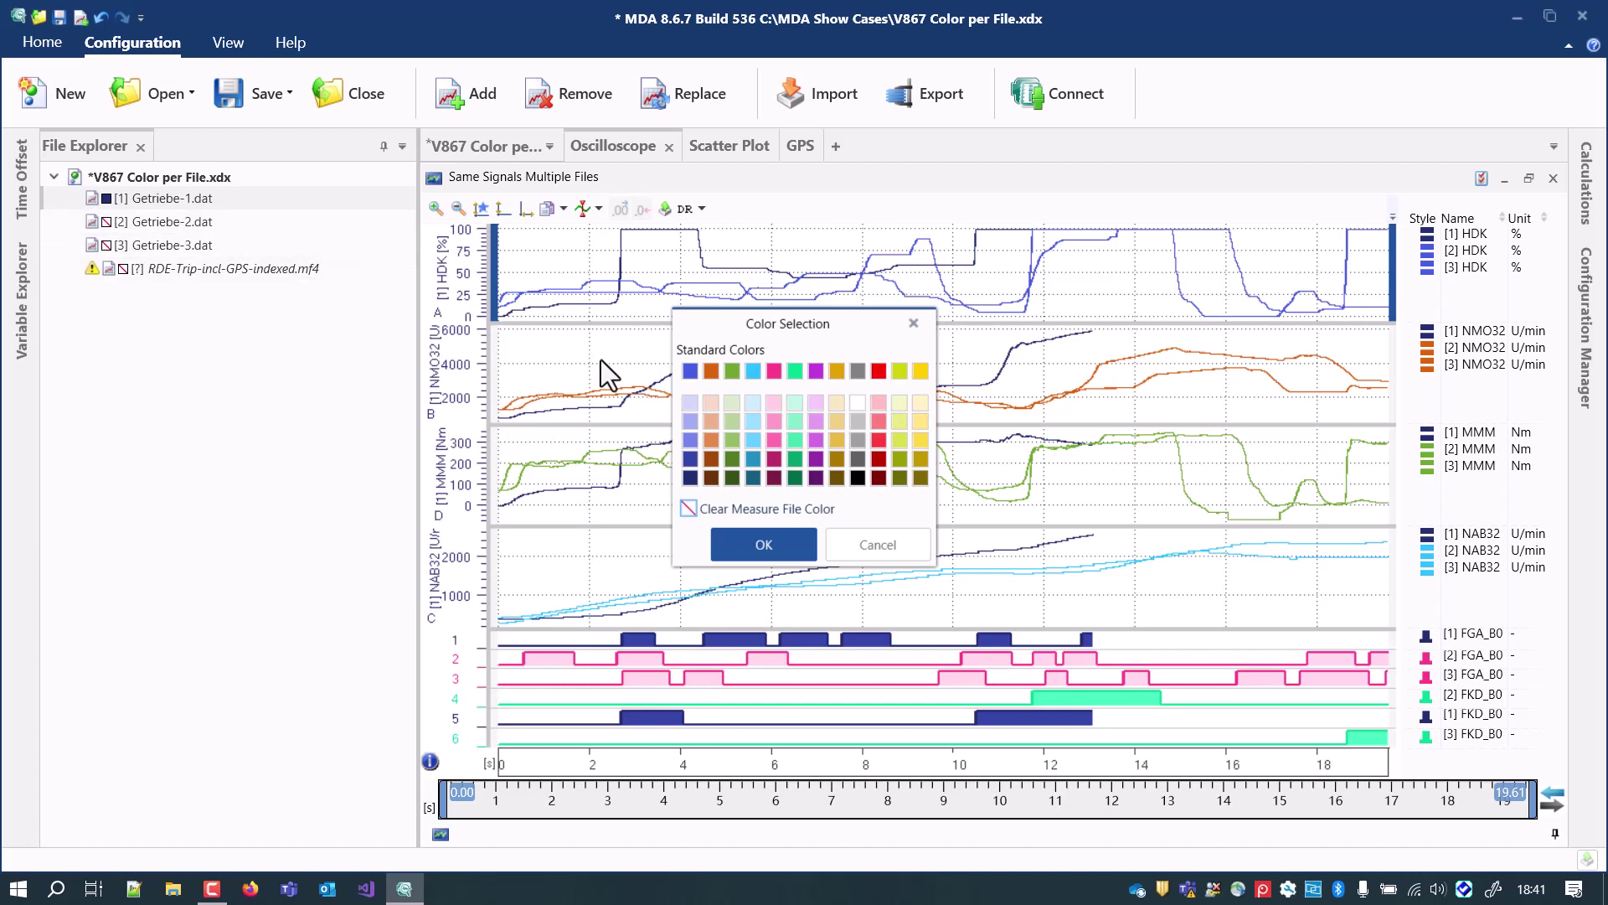
pyautogui.click(776, 439)
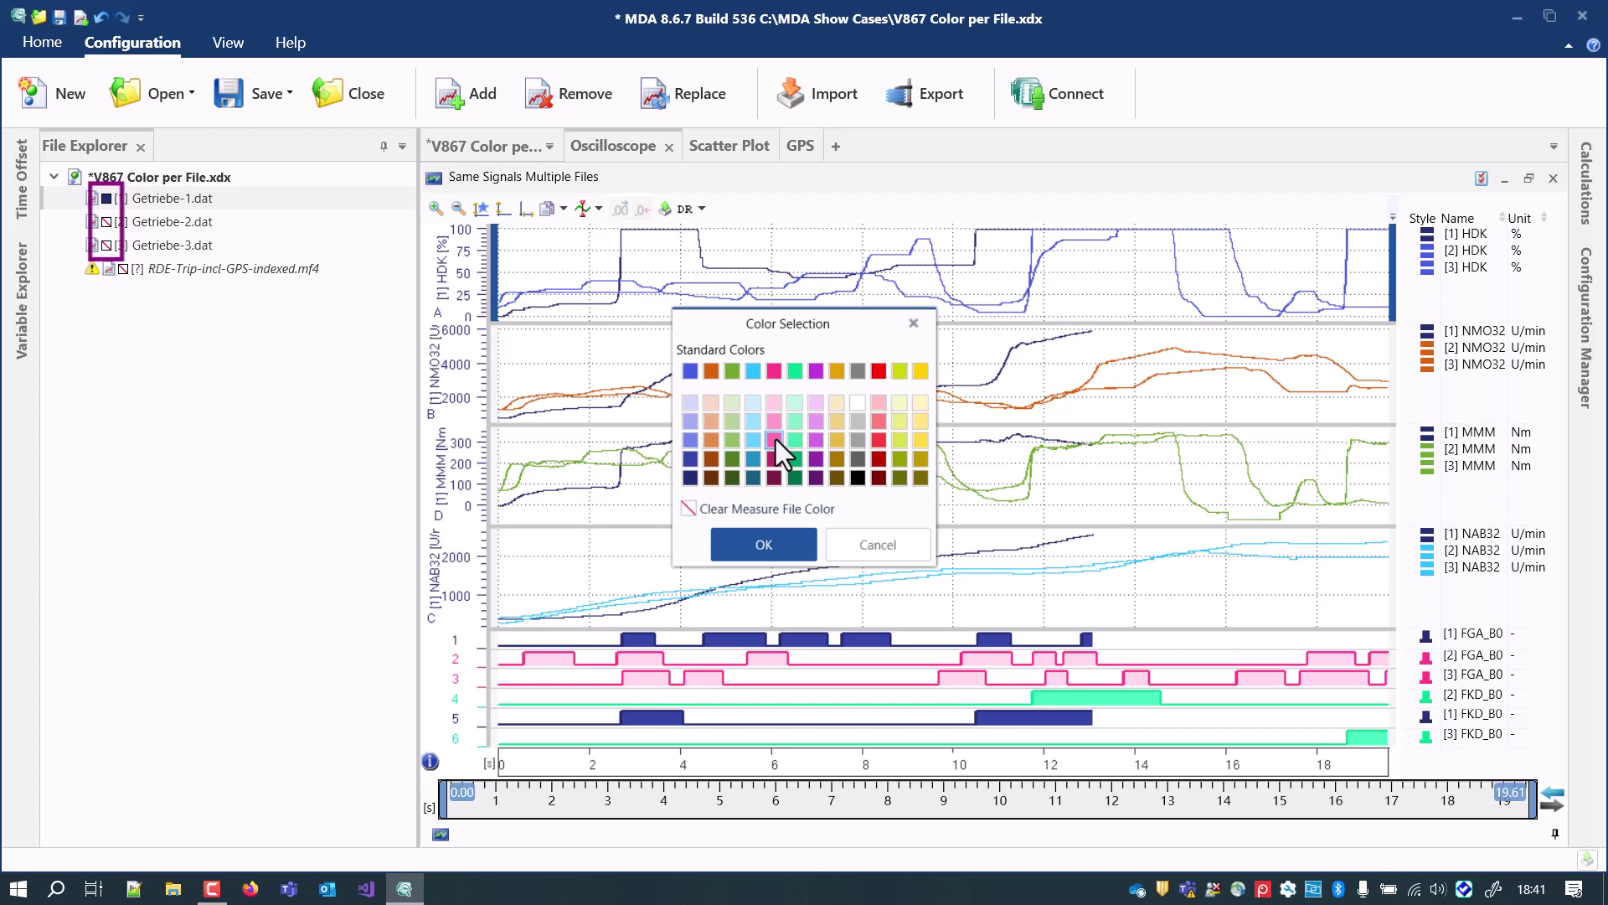
pyautogui.click(776, 540)
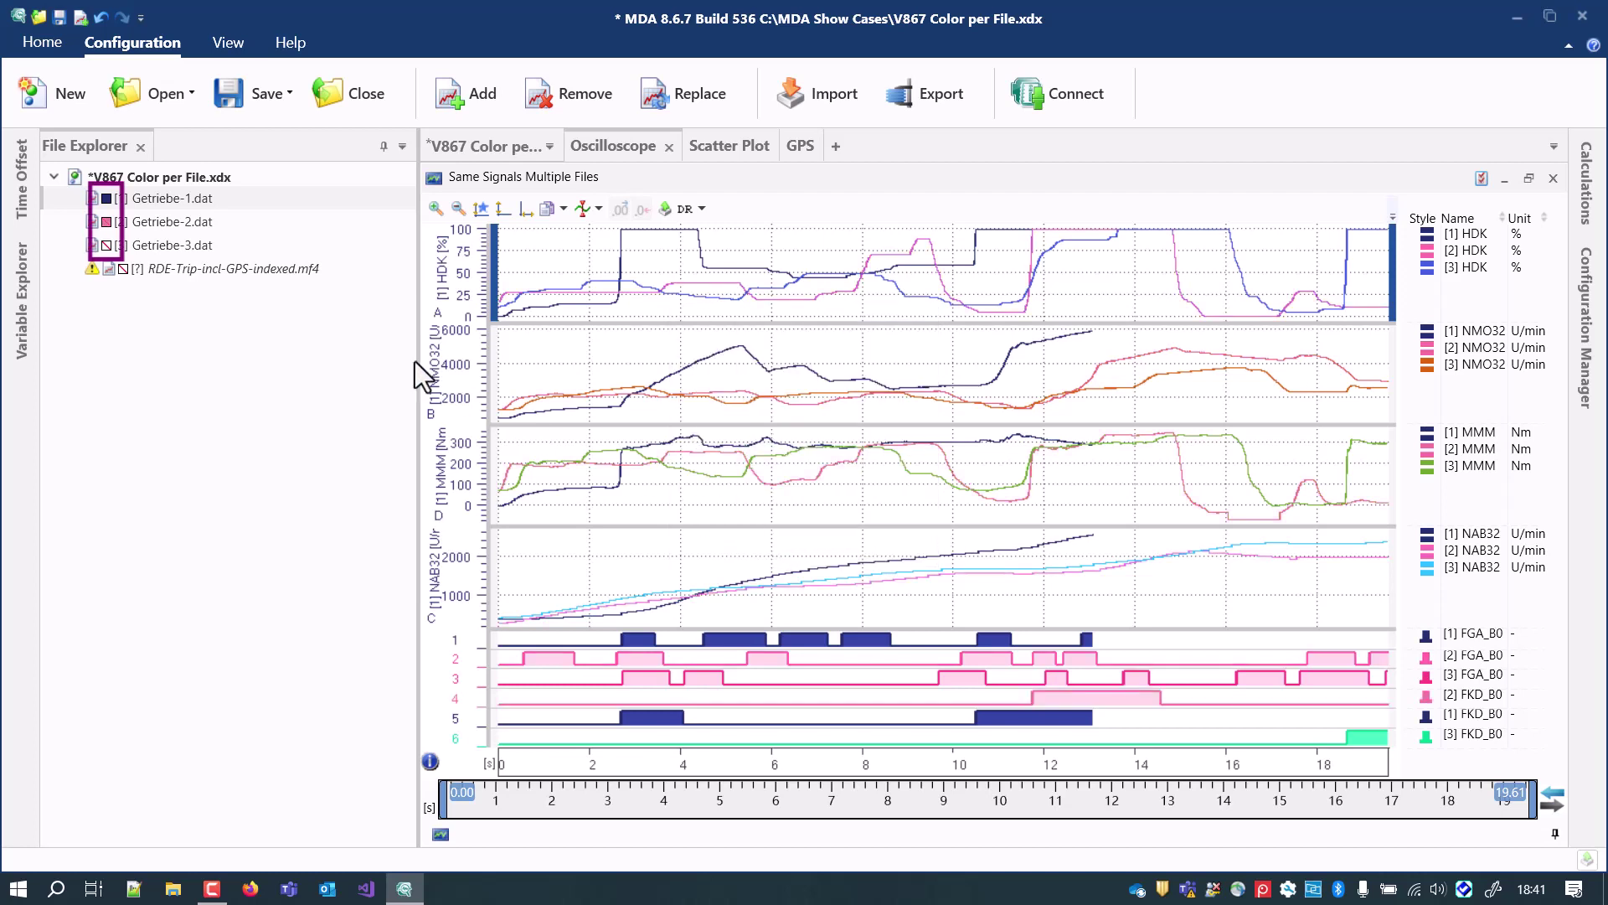
# Step: Set Getriebe-3.dat's colour to dark green
pyautogui.click(107, 245)
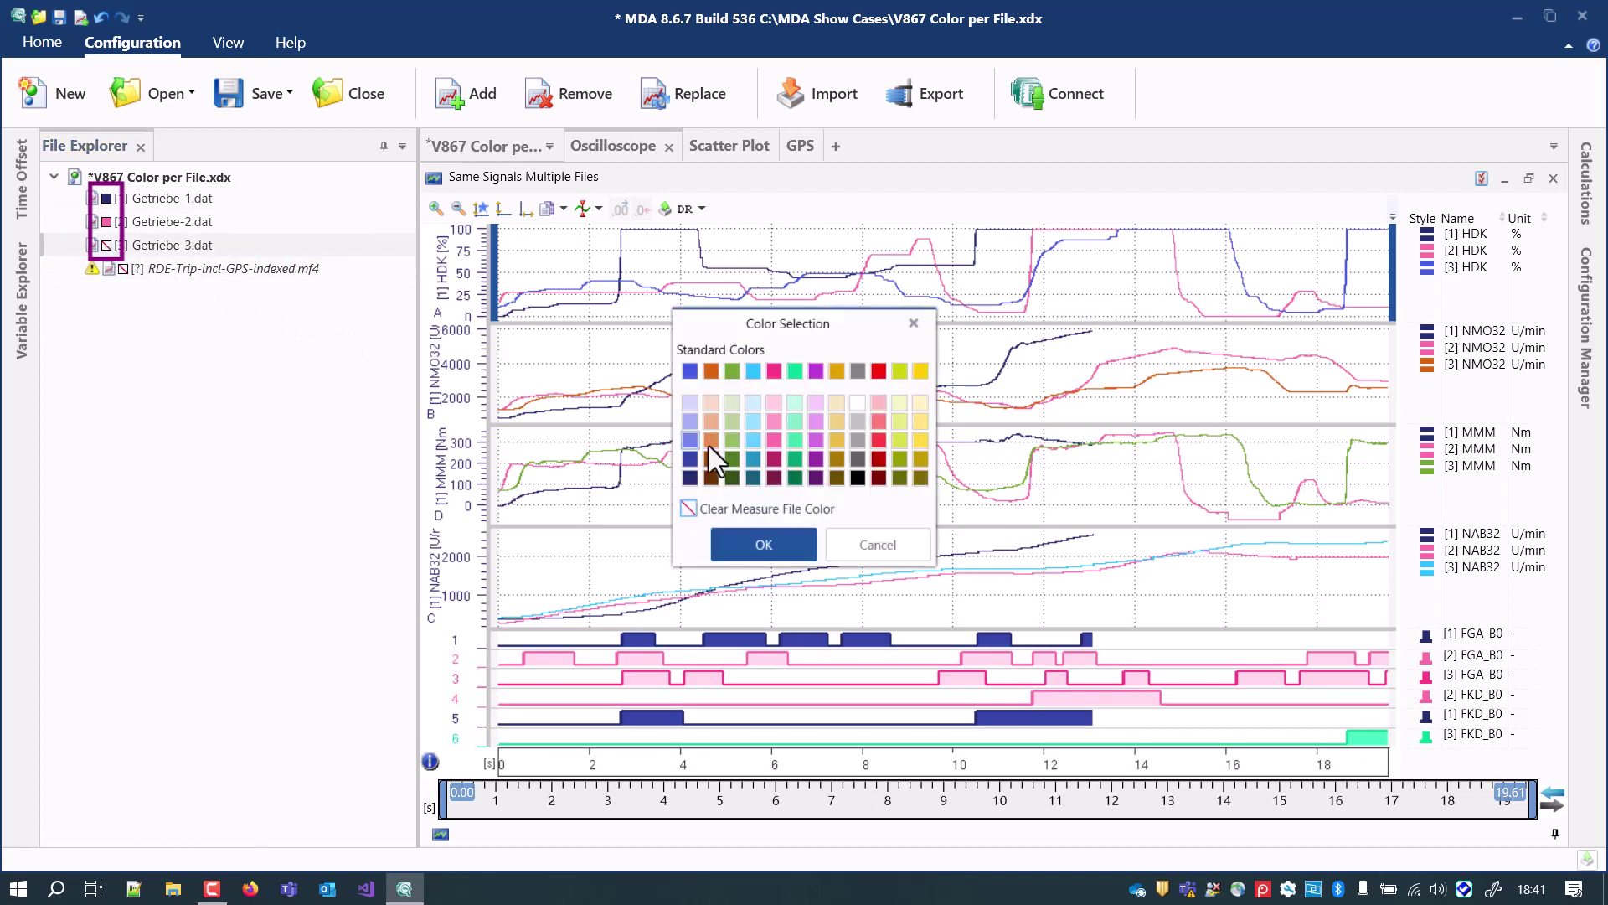
pyautogui.click(792, 460)
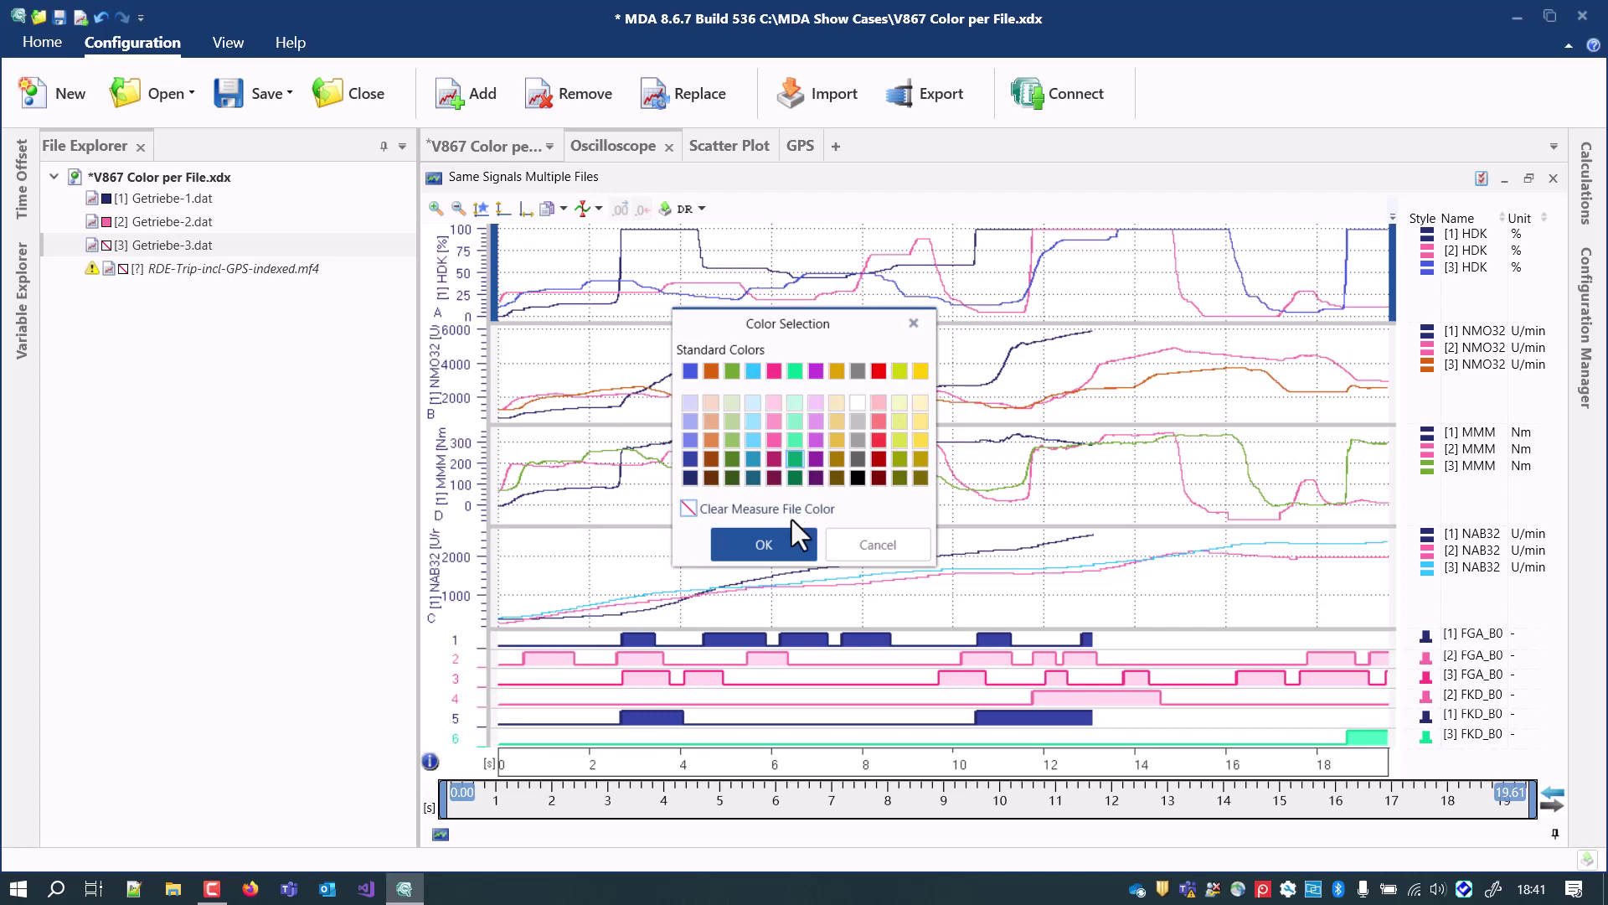
pyautogui.click(789, 545)
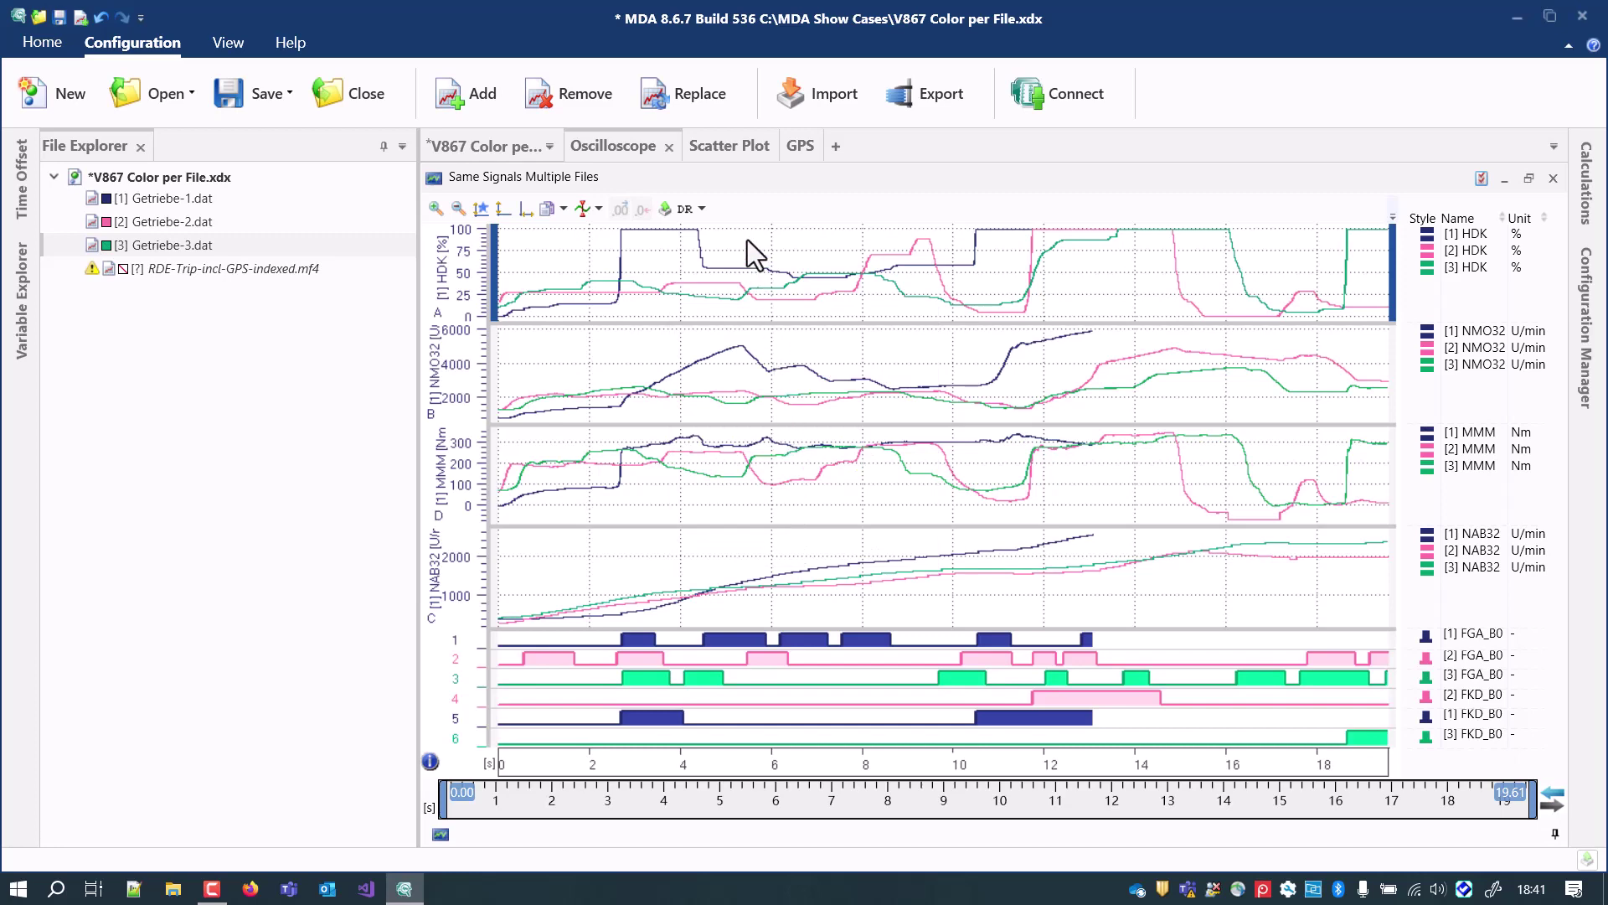
# Step: On the GPS map page, add the measurement file RDE-Trip-incl-GPS-indexed.mf4
pyautogui.click(732, 157)
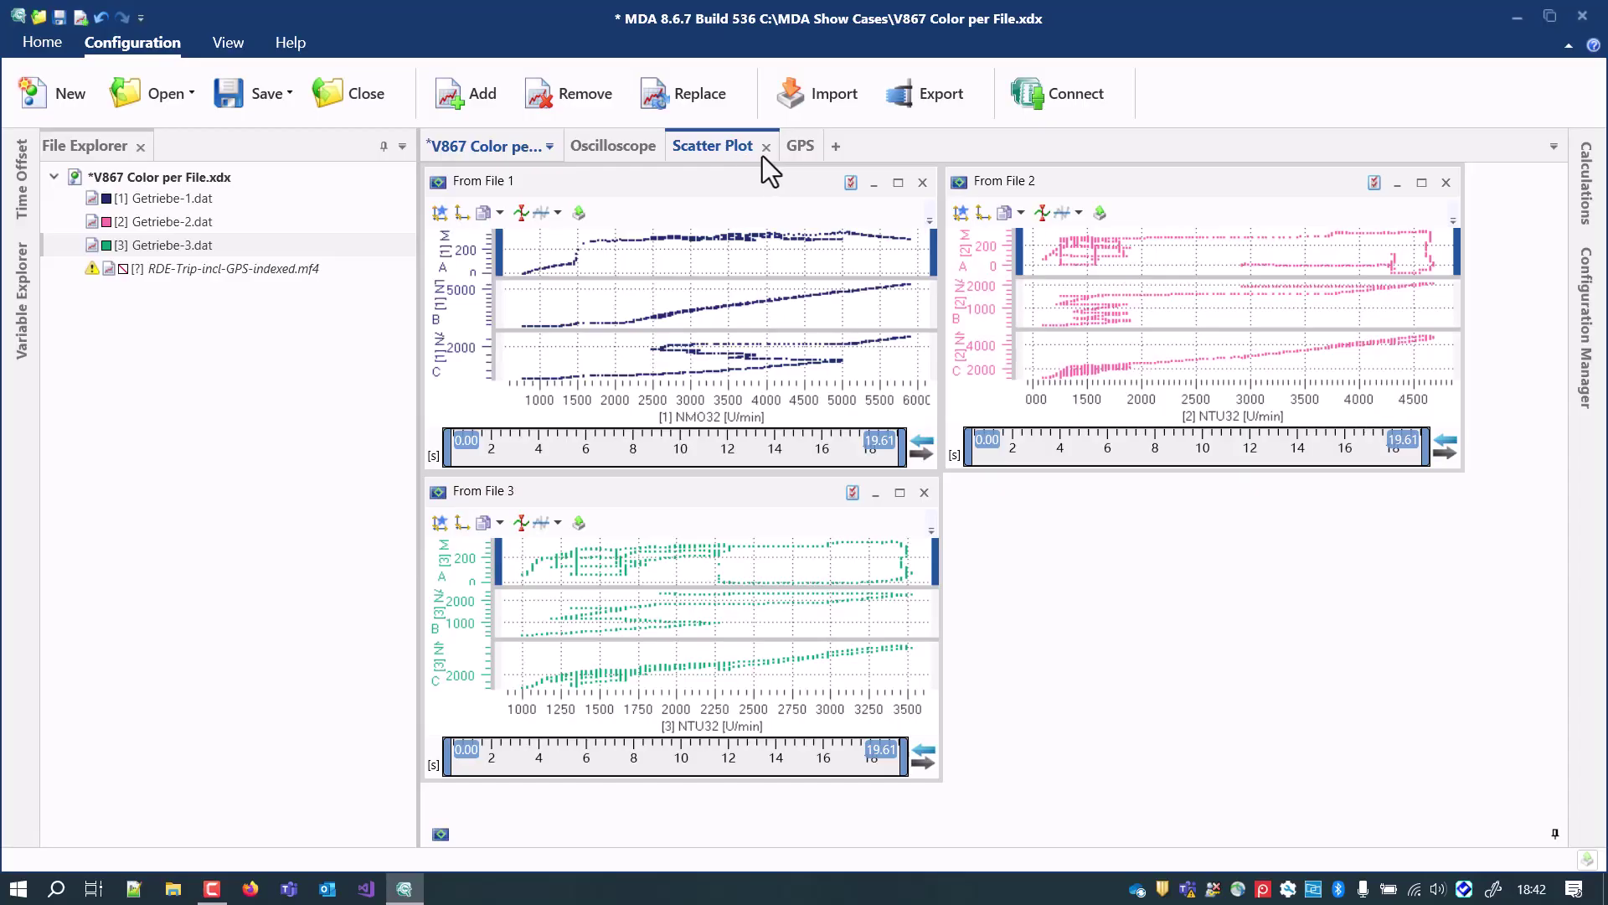
pyautogui.click(796, 148)
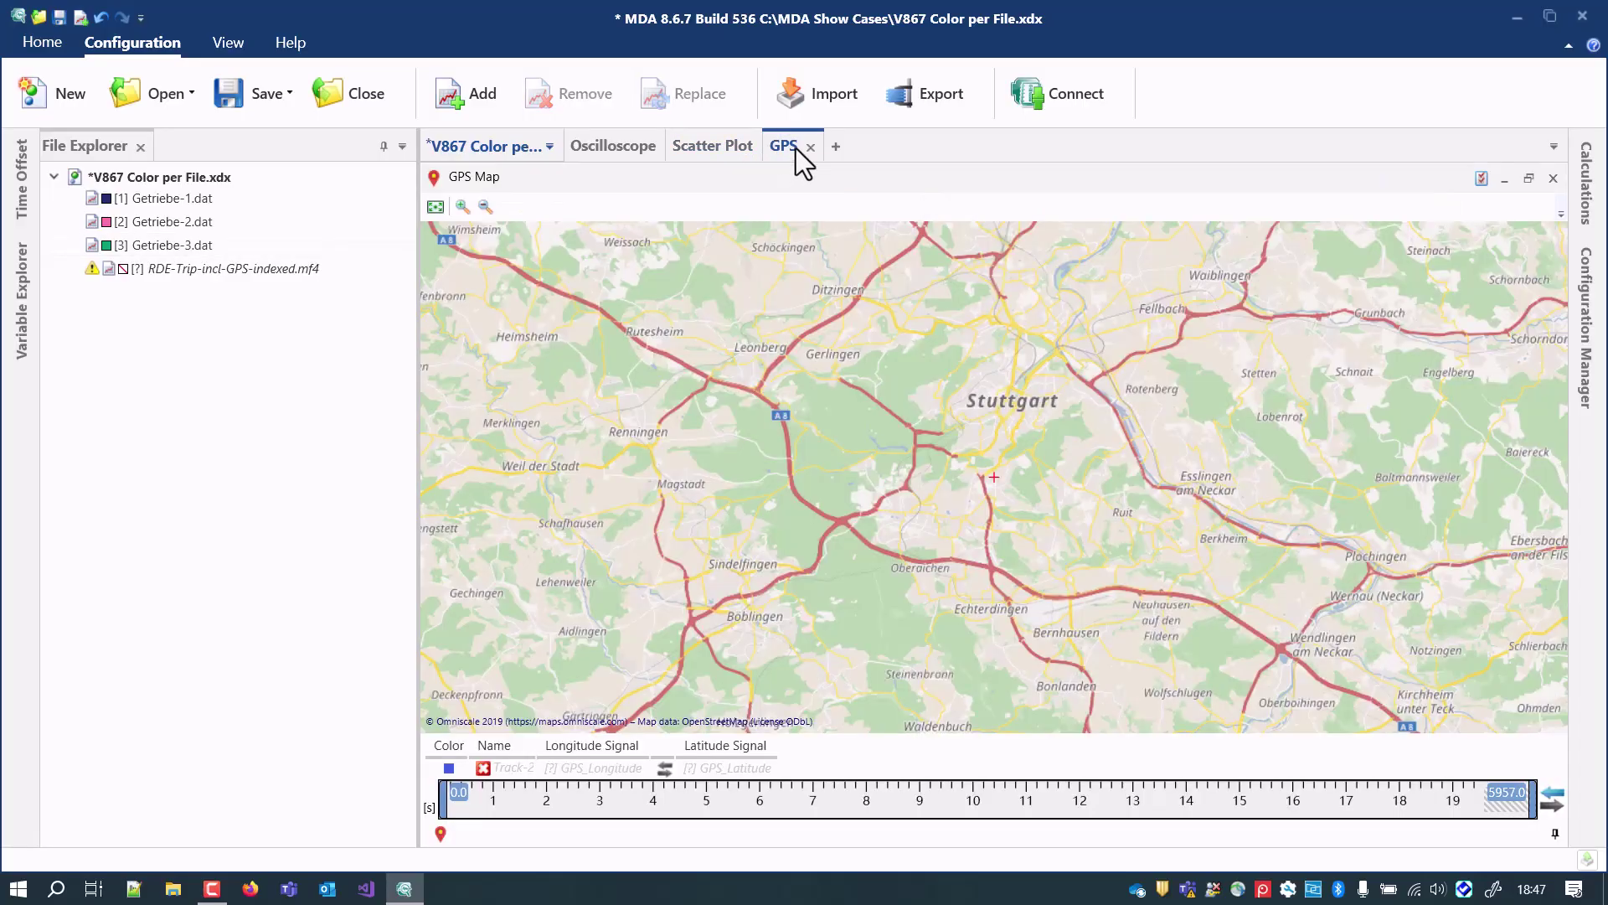
pyautogui.click(467, 105)
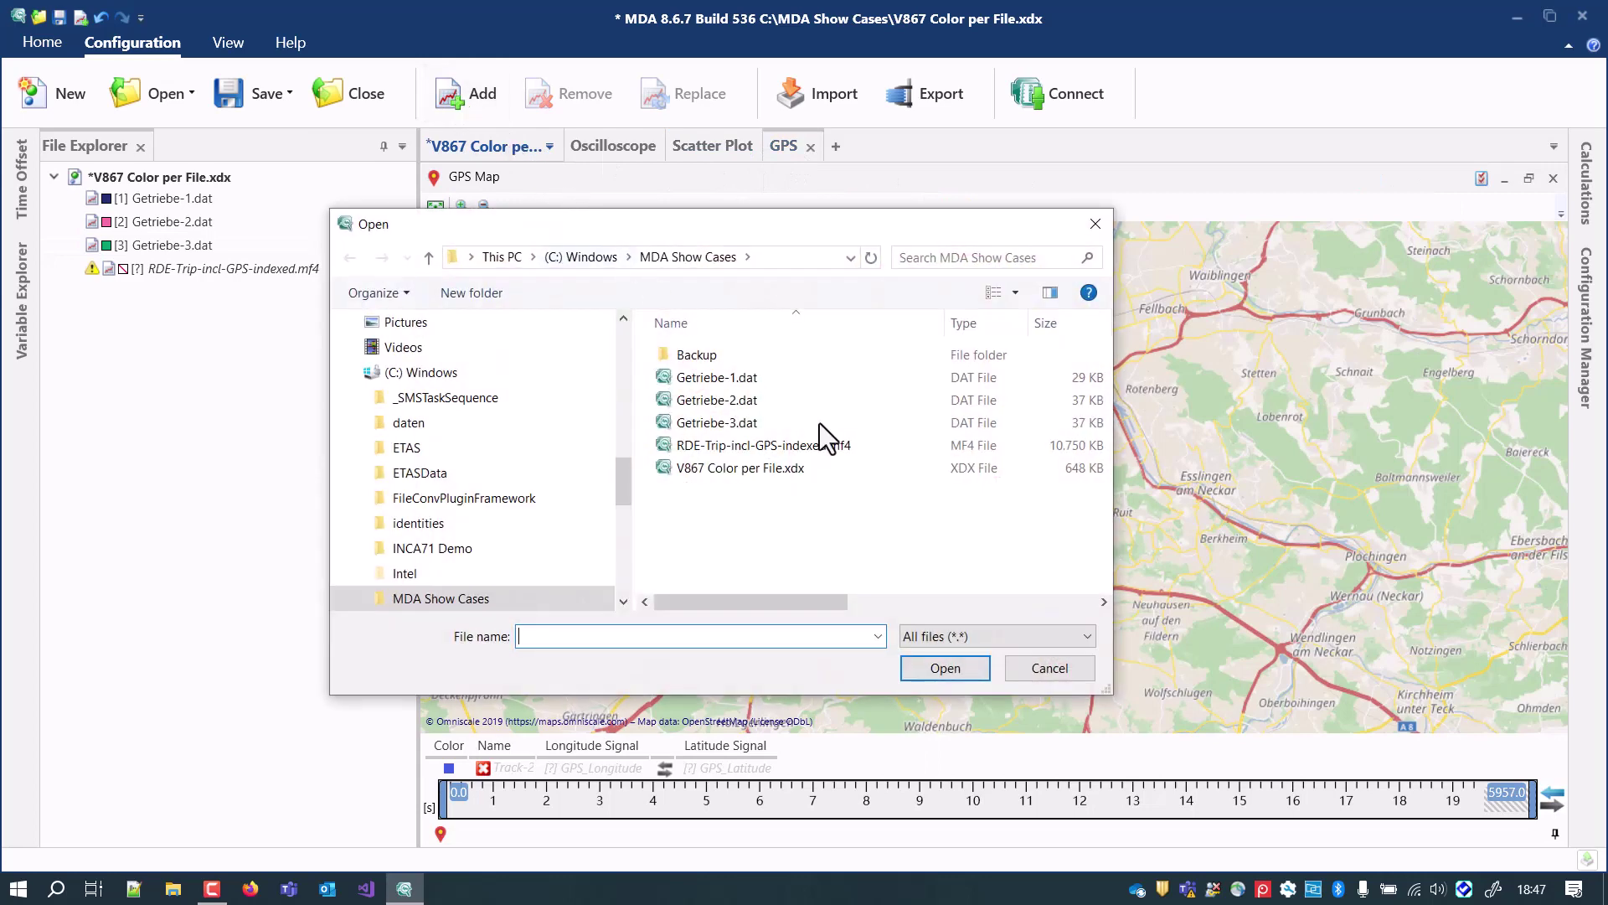
pyautogui.click(841, 449)
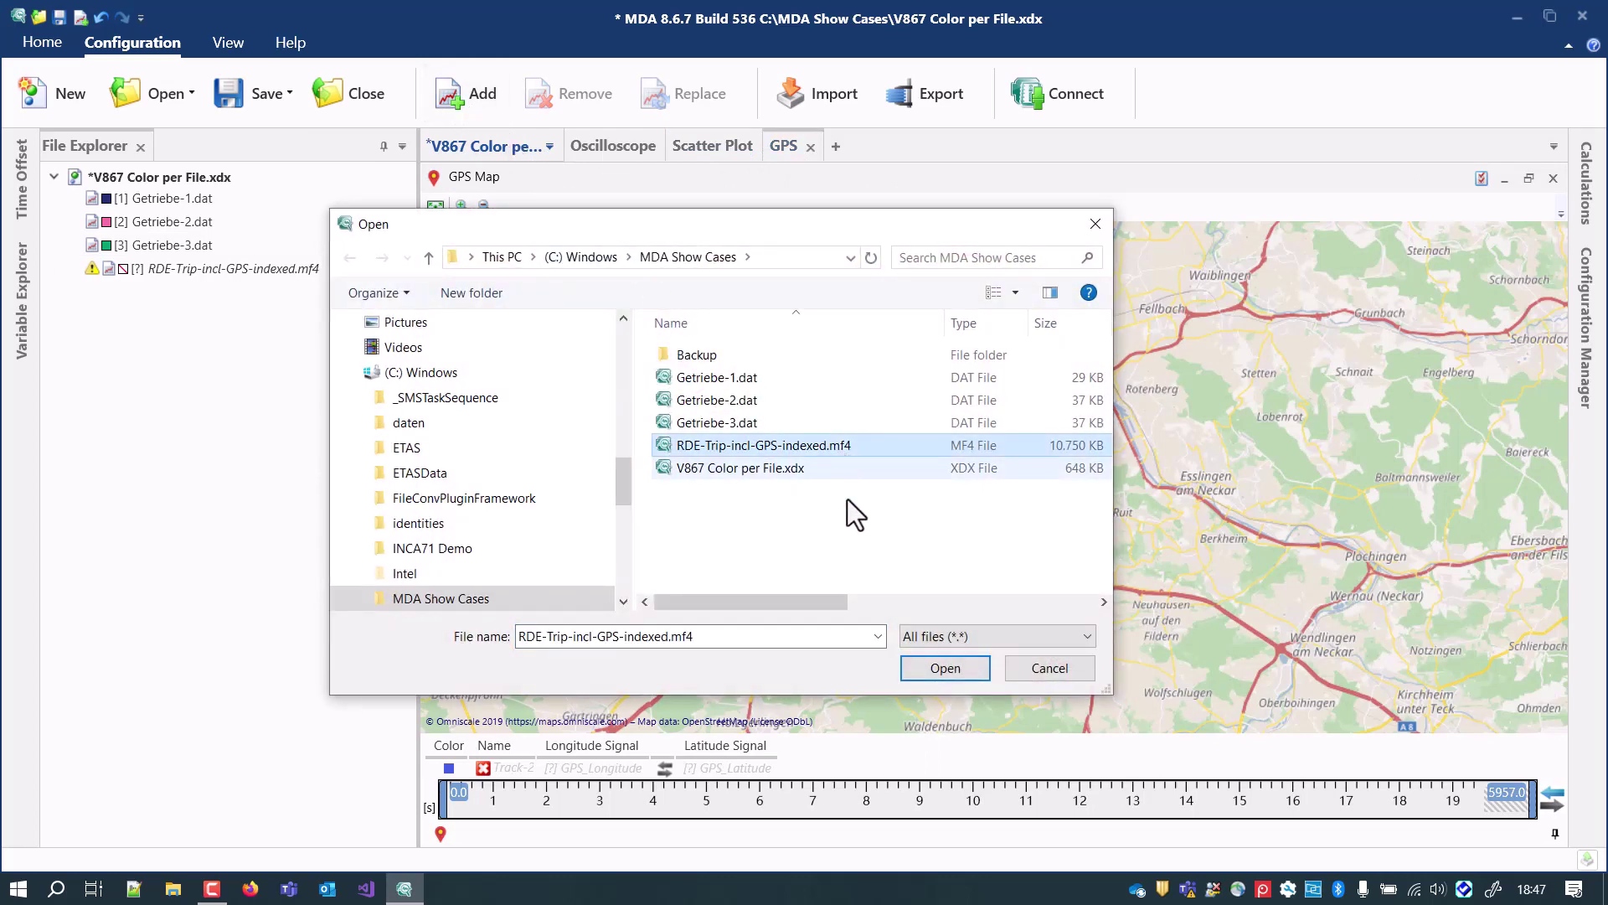
pyautogui.click(917, 667)
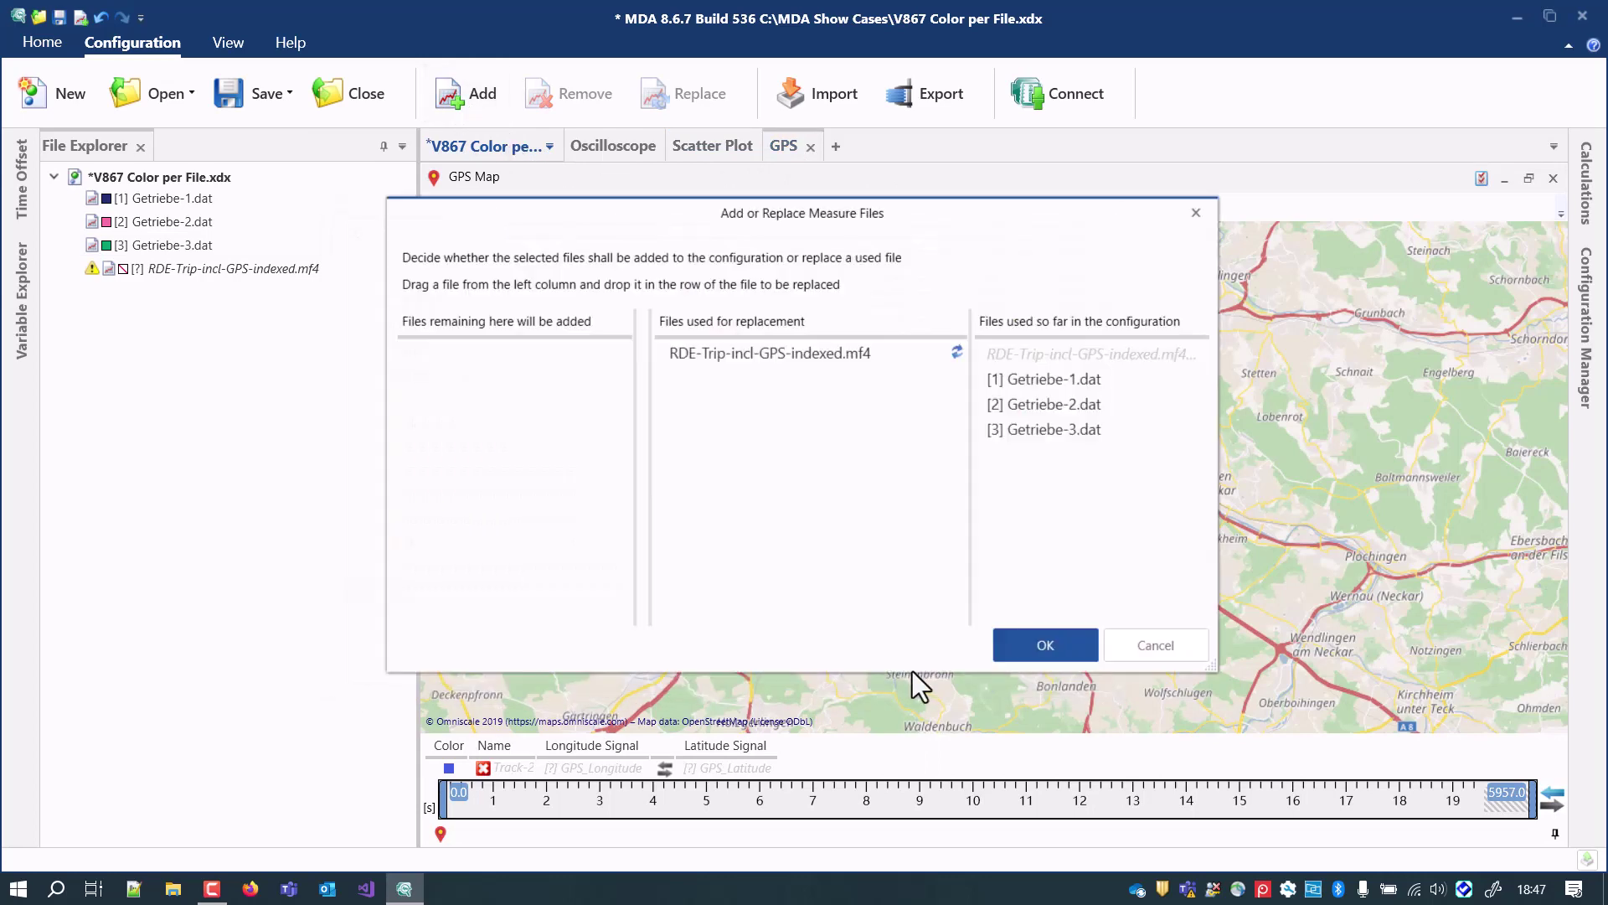
pyautogui.click(1012, 646)
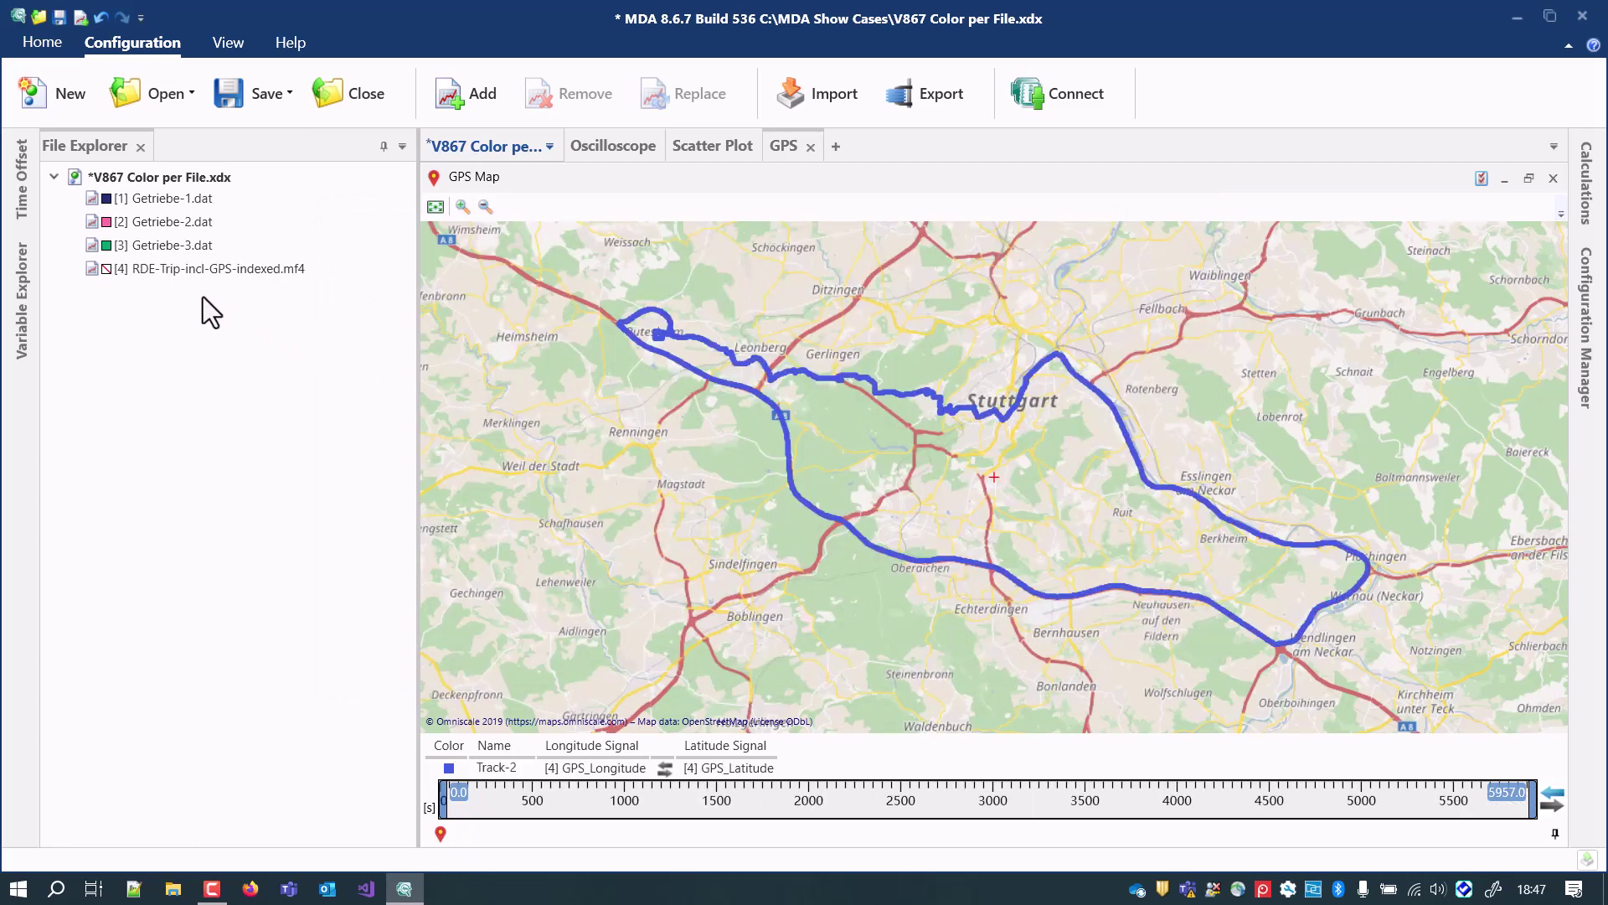
# Step: Set the colour of file [4], the GPS trip, to black
pyautogui.rightClick(164, 269)
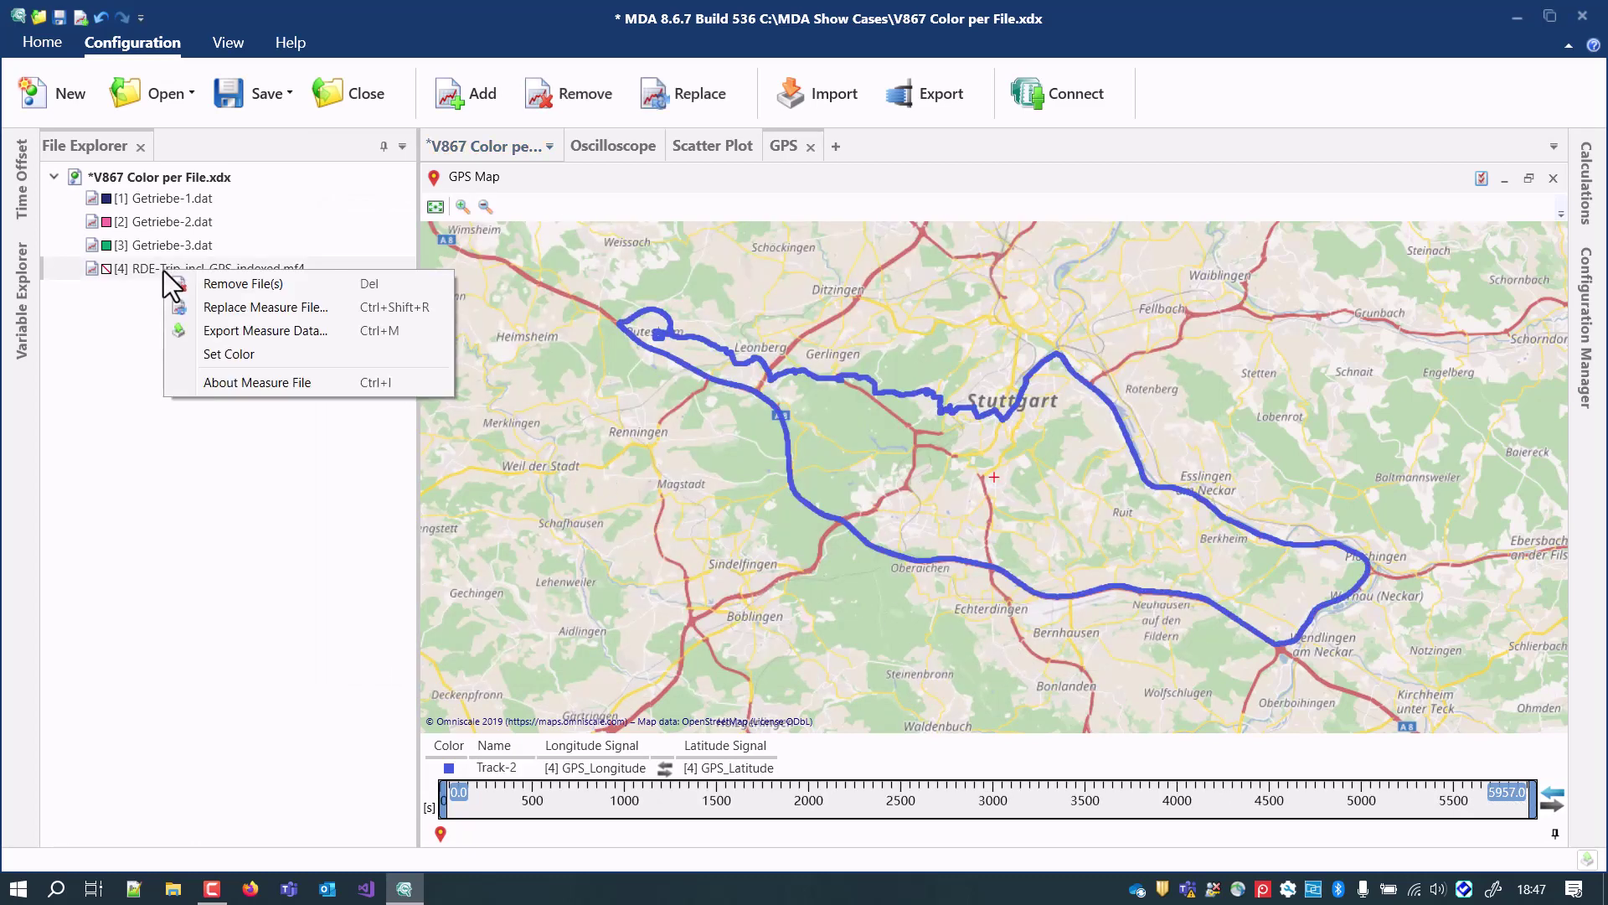
pyautogui.click(231, 355)
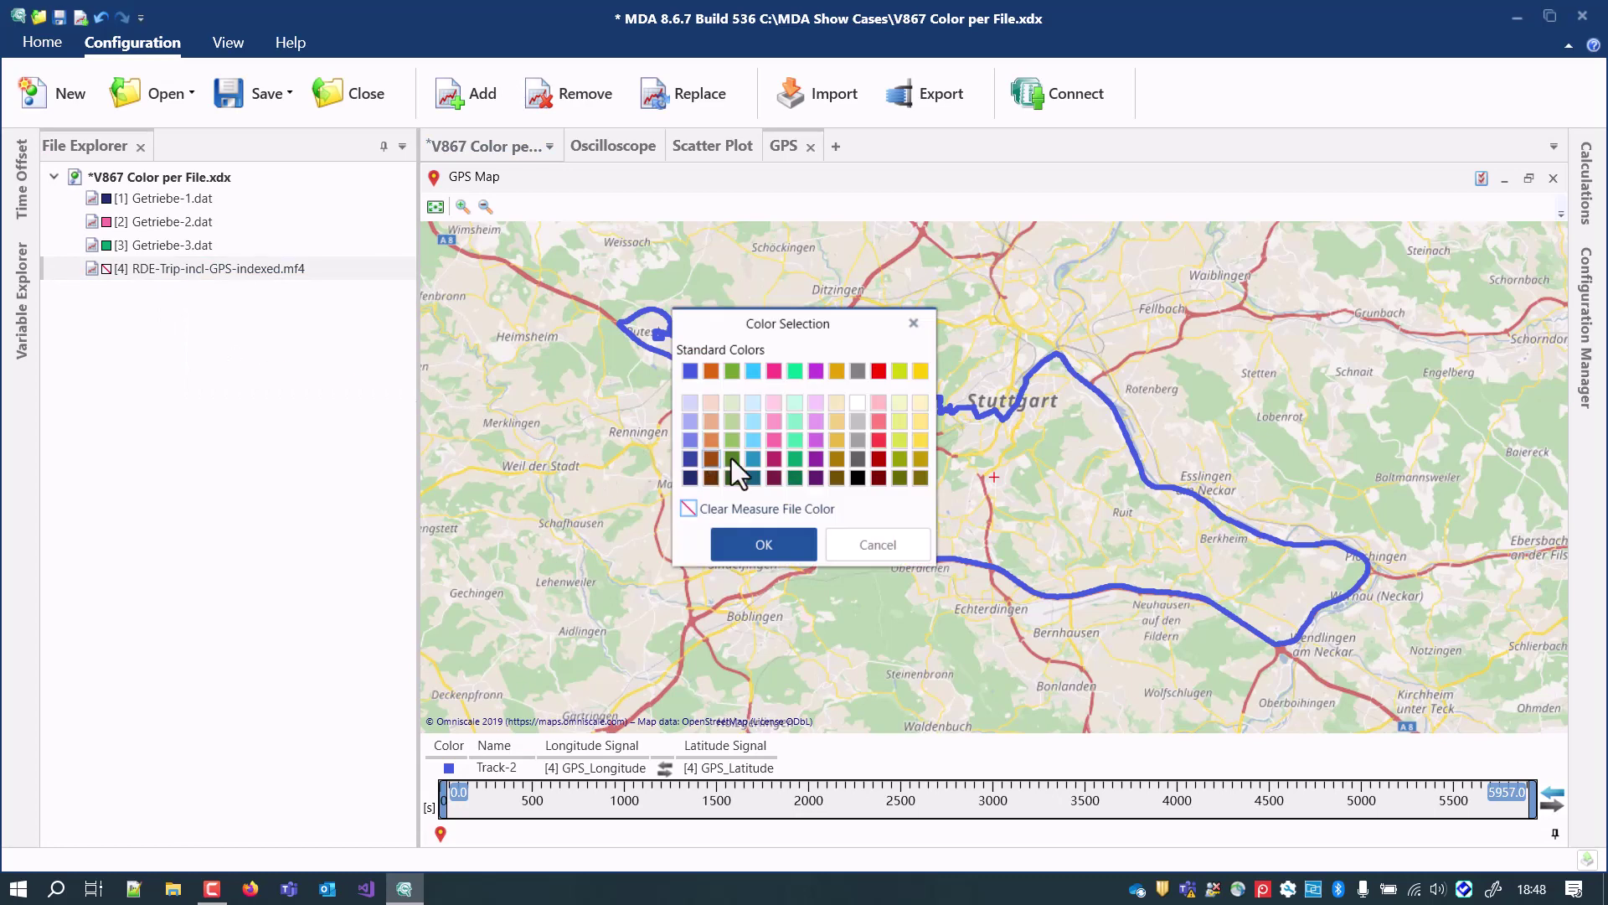
pyautogui.click(856, 481)
pyautogui.click(799, 544)
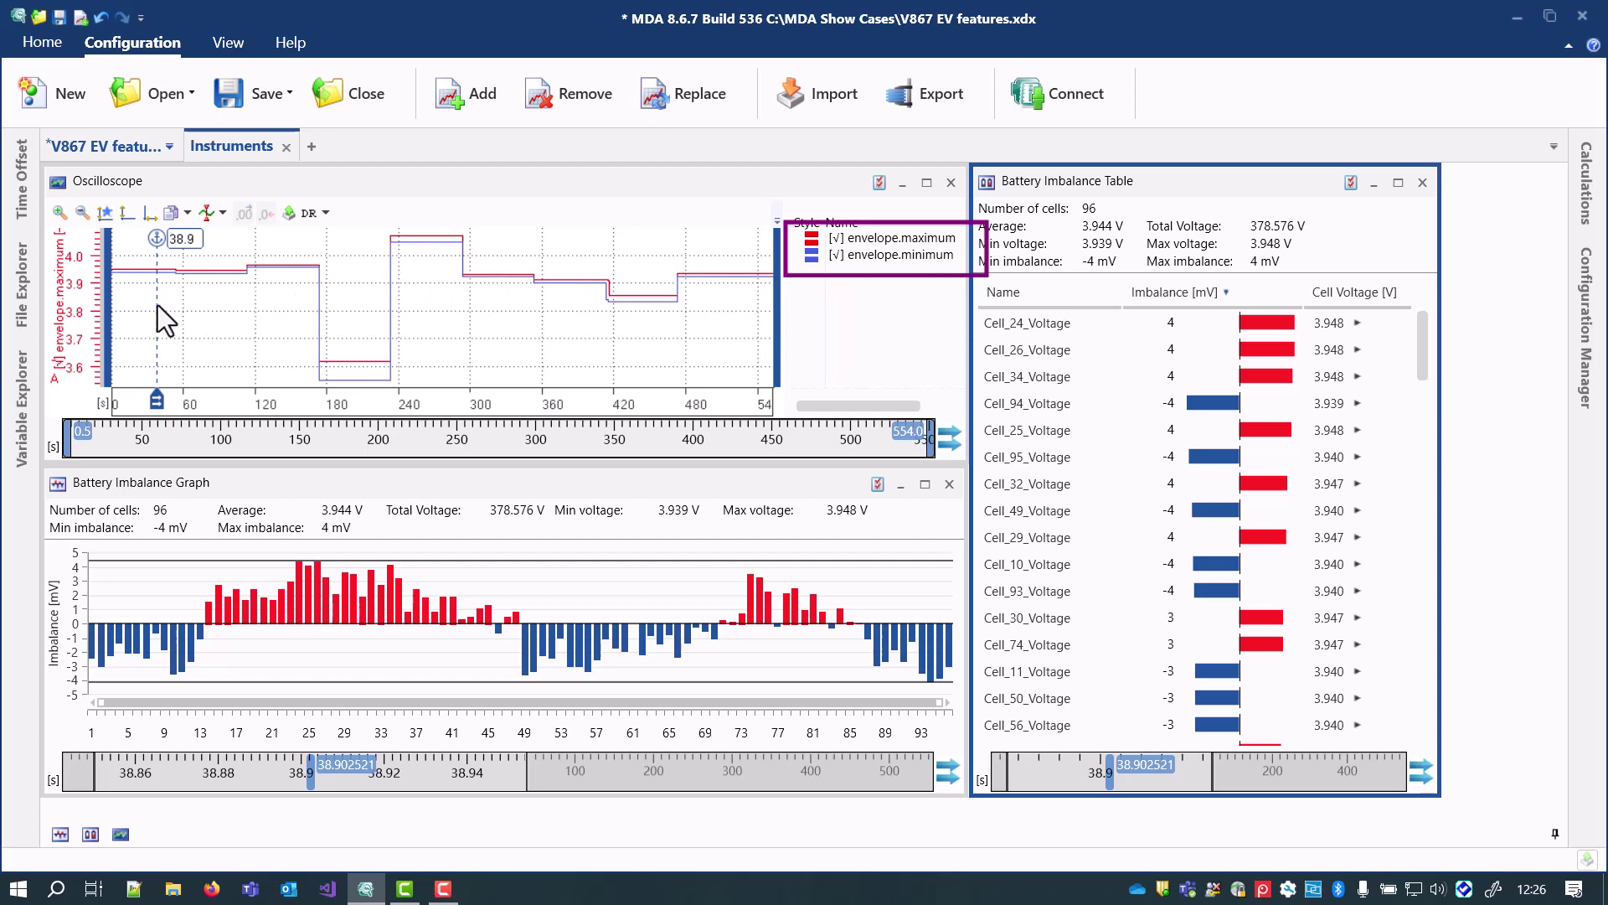
# Step: Move the cursor to about 83.8 s and drag all battery cell rows onto the Instruments tab
pyautogui.moveTo(154, 309); pyautogui.dragTo(211, 307)
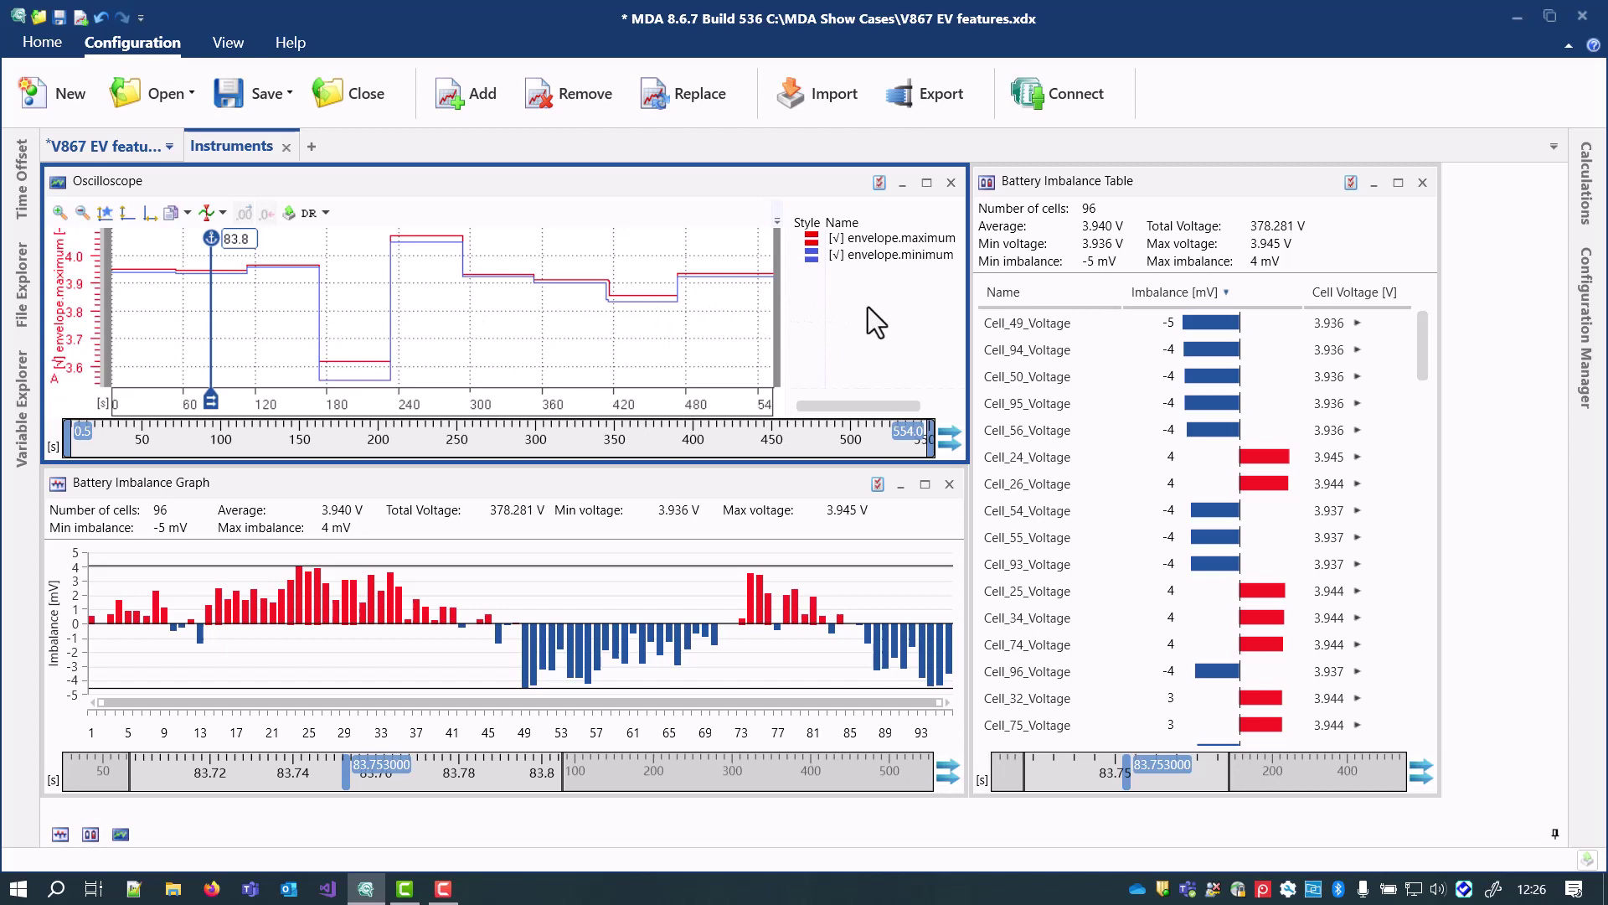
pyautogui.click(1005, 324)
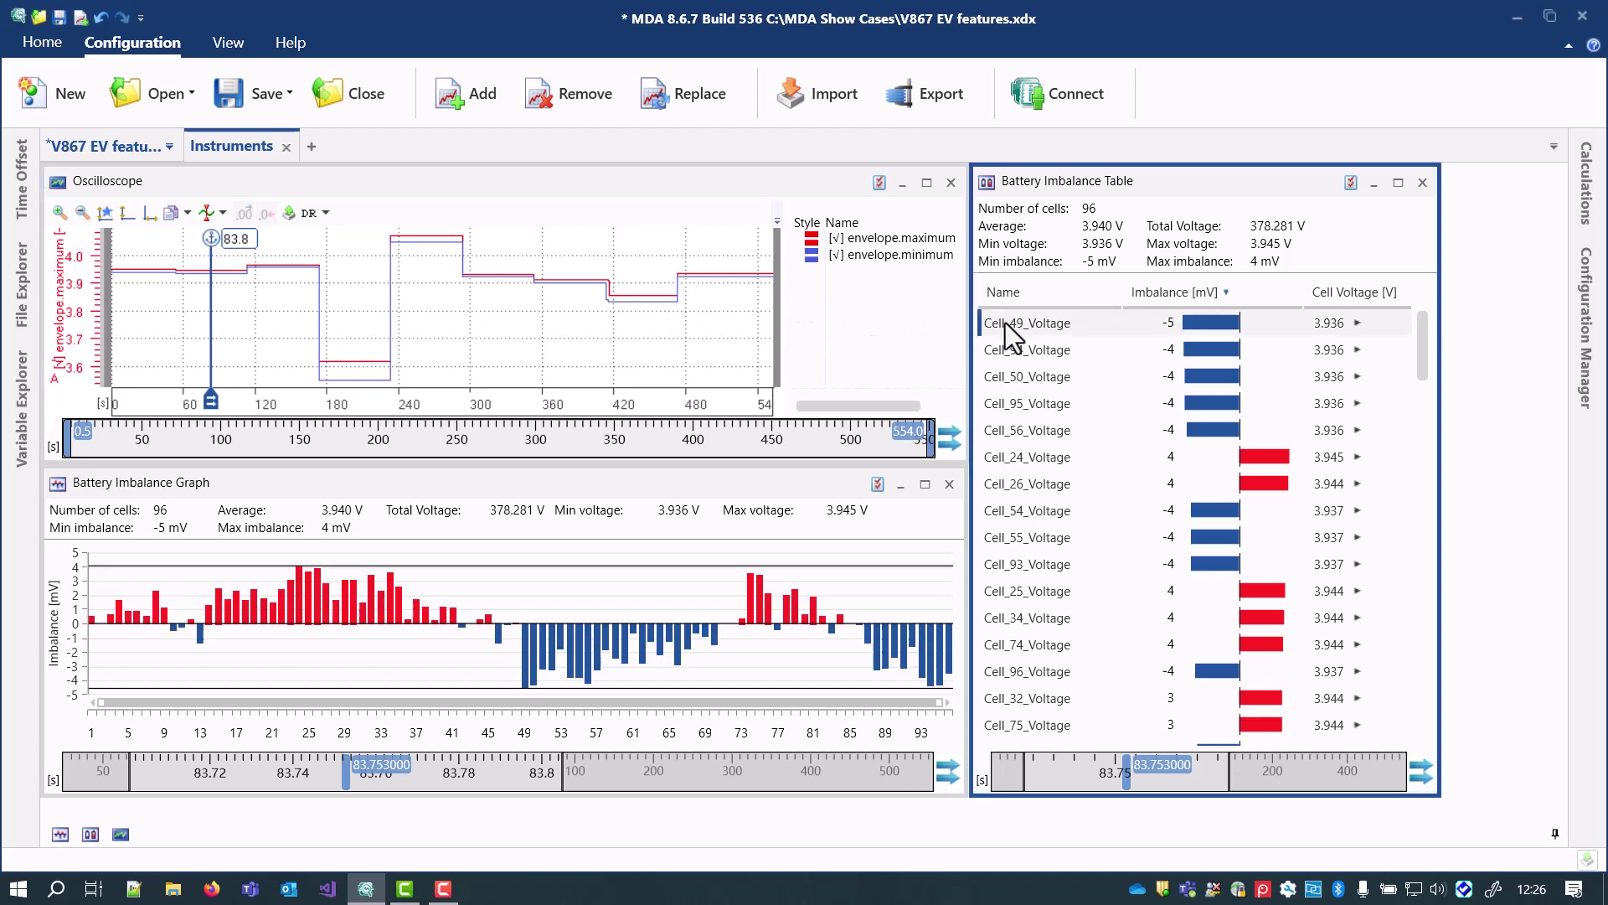
pyautogui.hotkey('ctrl', 'a')
pyautogui.moveTo(1007, 323); pyautogui.dragTo(248, 153)
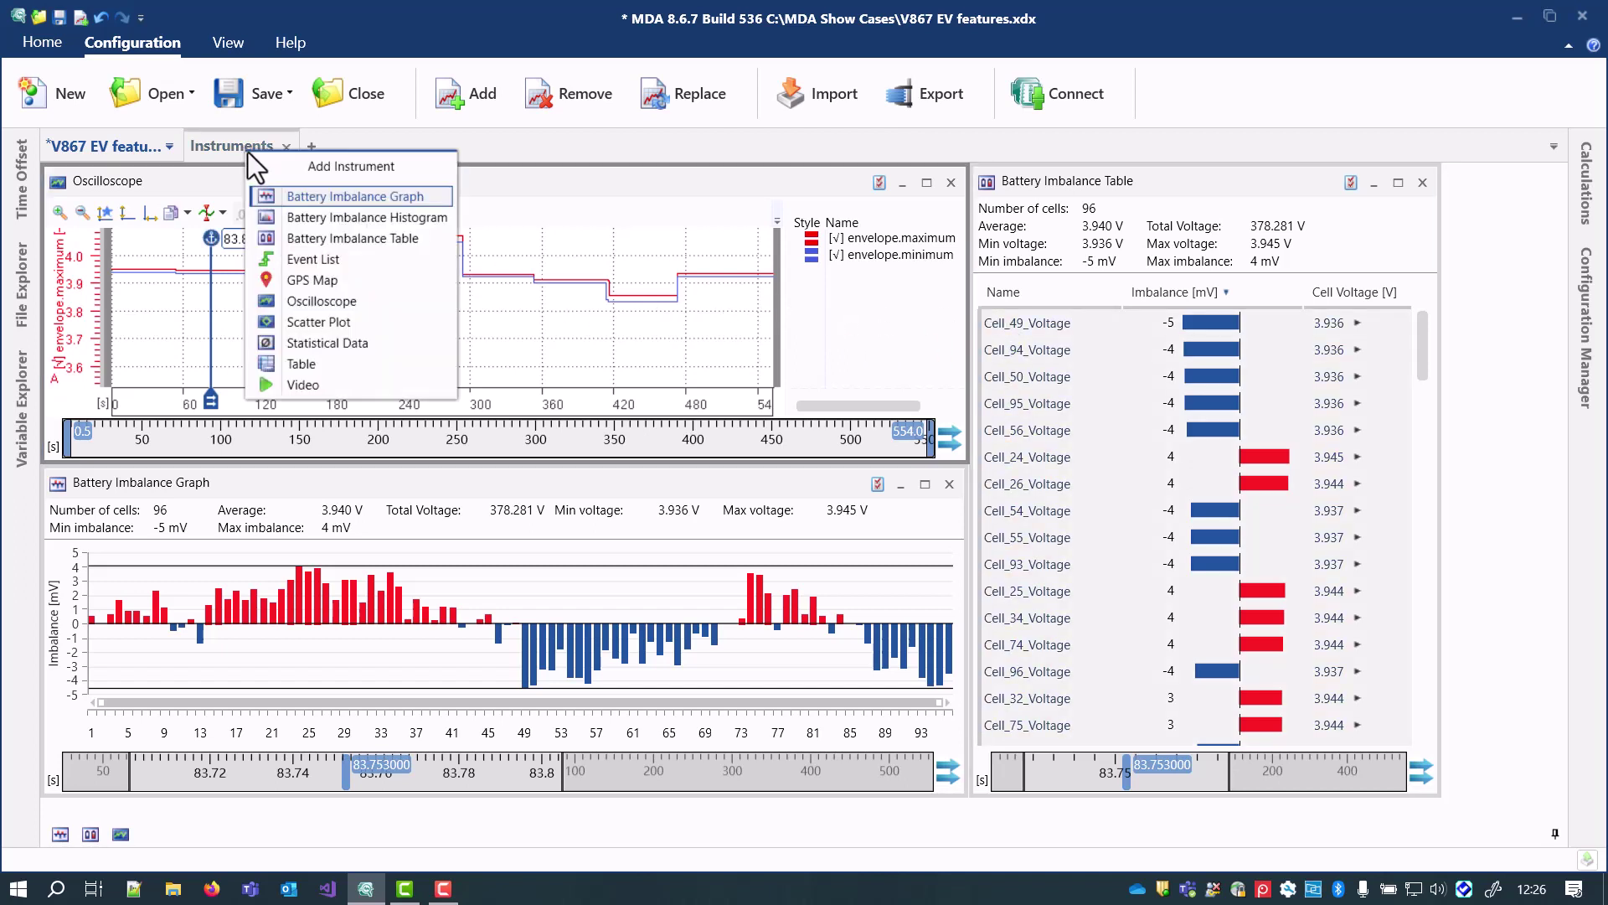
# Step: Add a Battery Imbalance Histogram and dock it on the right of the Instruments page
pyautogui.click(325, 220)
pyautogui.moveTo(324, 215); pyautogui.dragTo(817, 409)
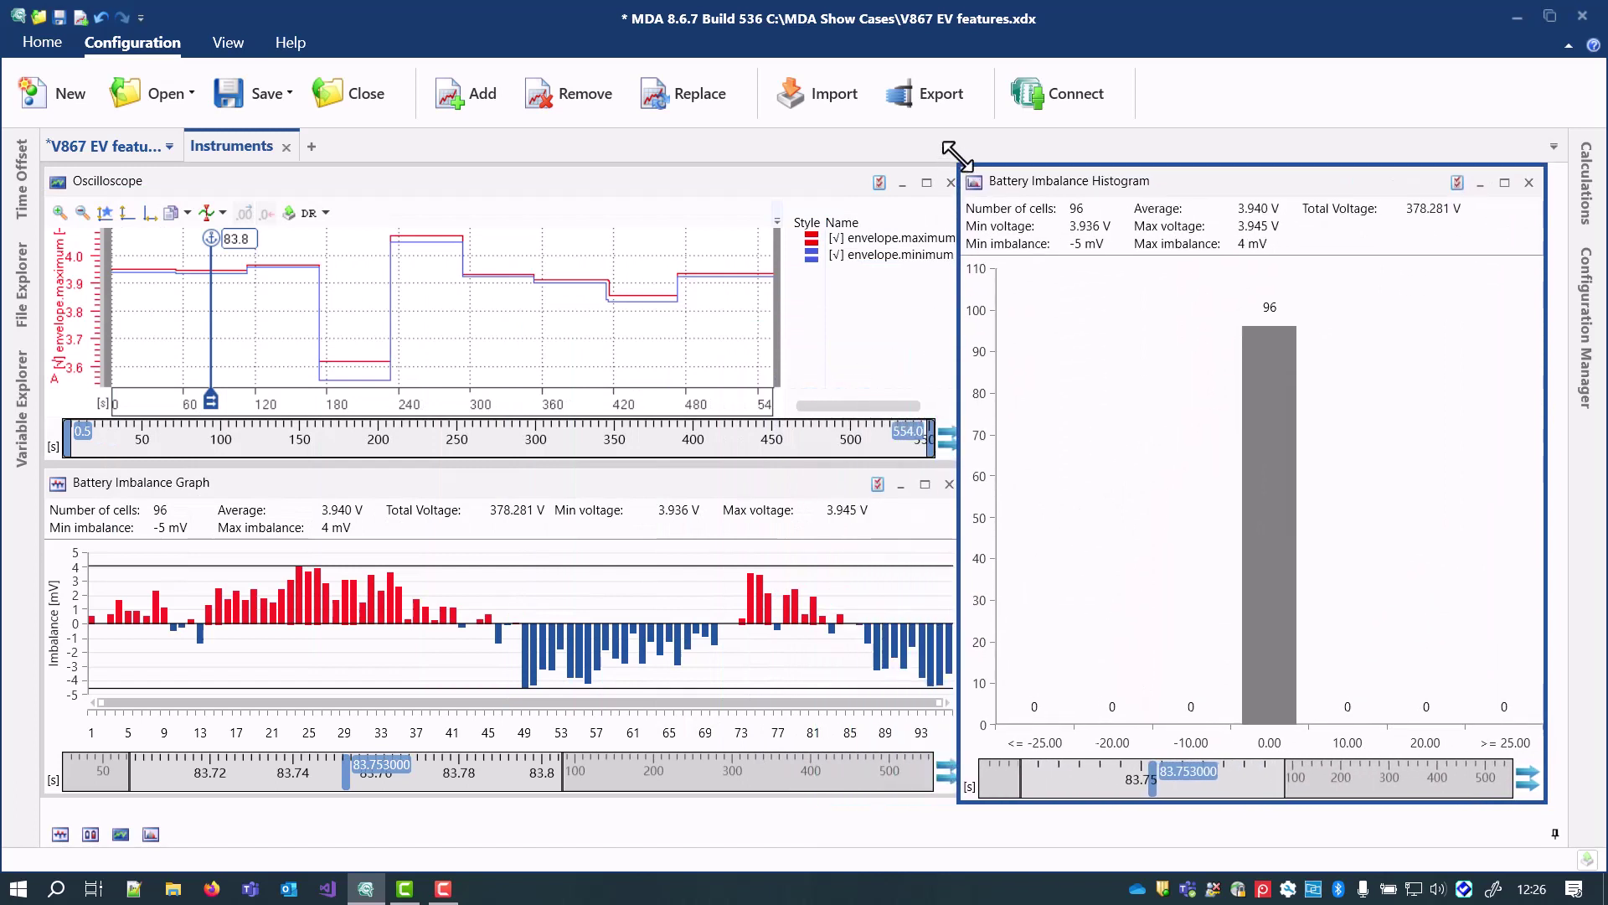
pyautogui.moveTo(955, 154); pyautogui.dragTo(960, 147)
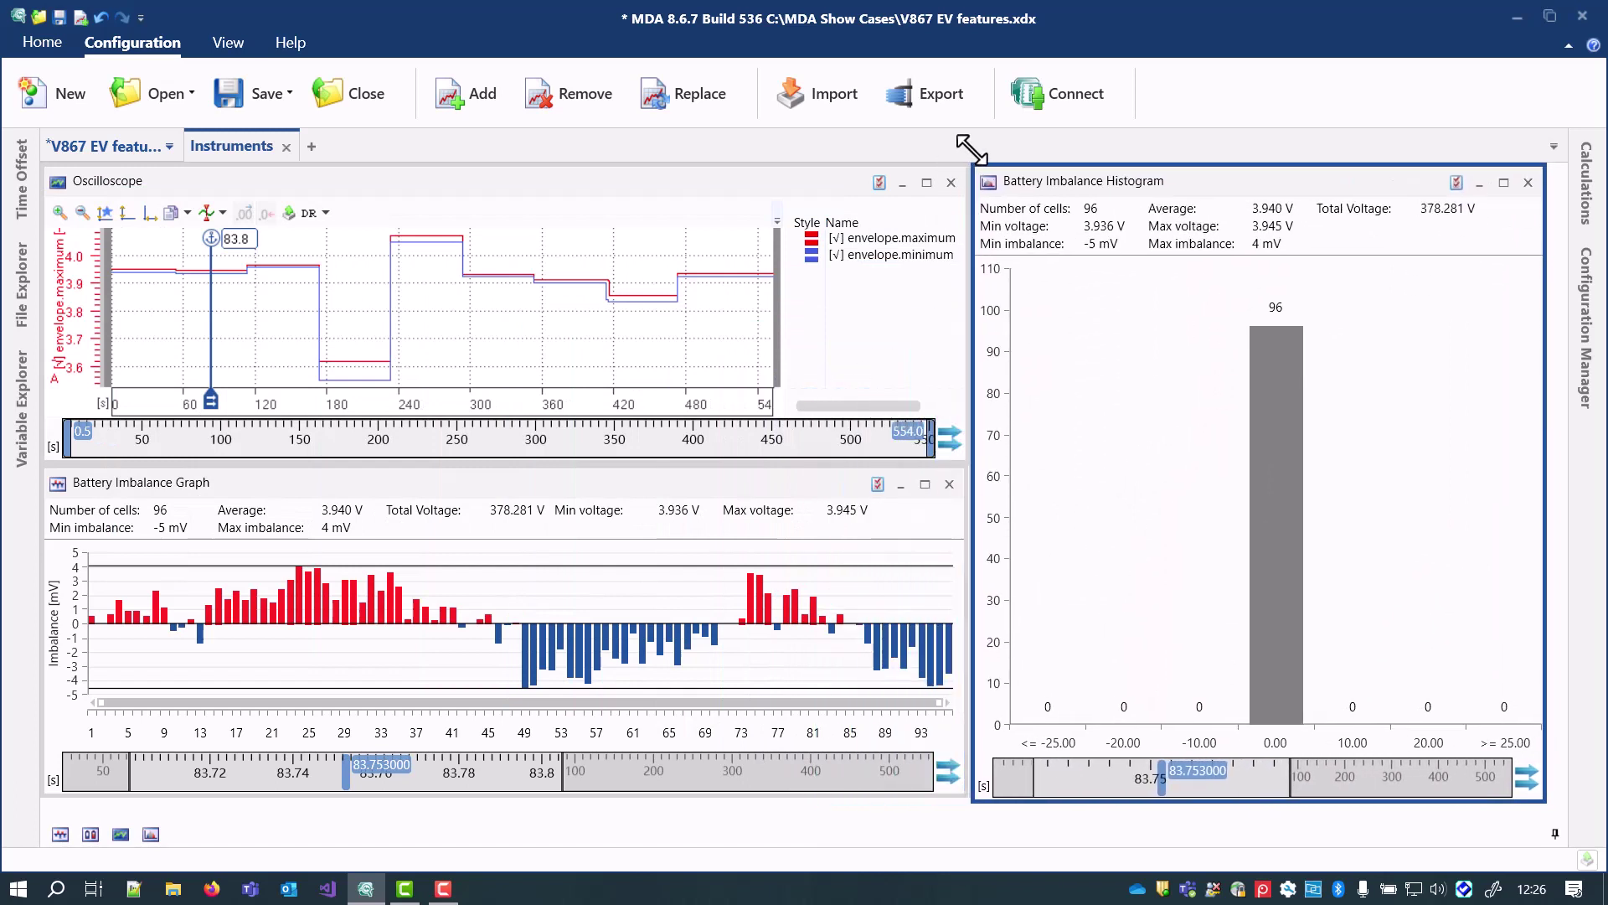
# Step: Set the histogram interval size to 3 mV, then move the cursor to 195.7 s
pyautogui.click(1455, 182)
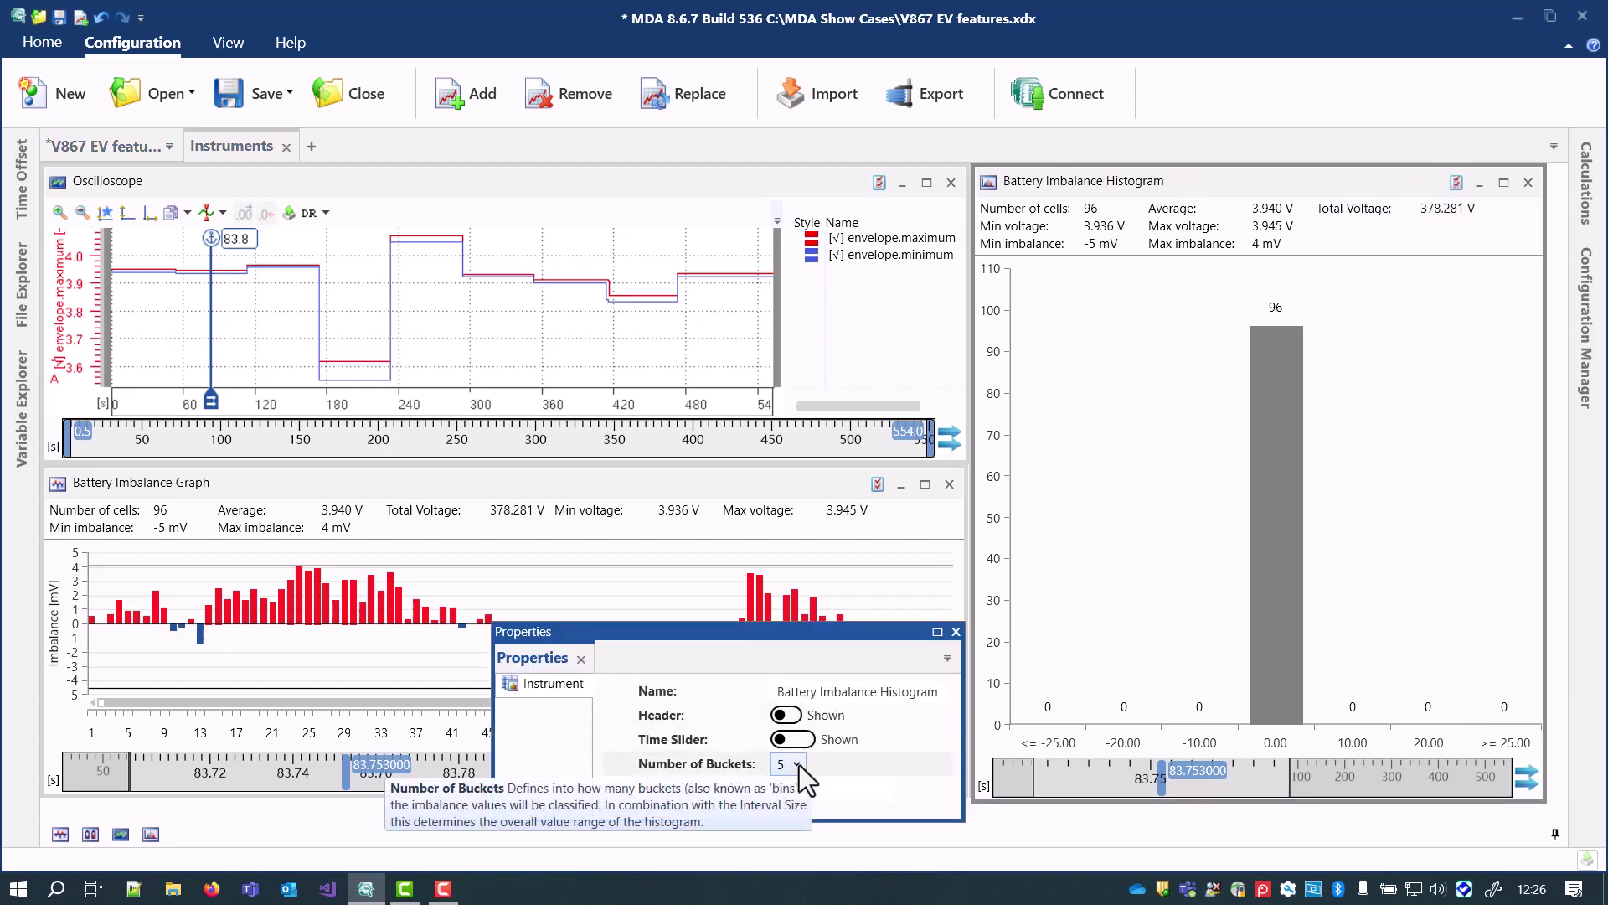
pyautogui.click(794, 788)
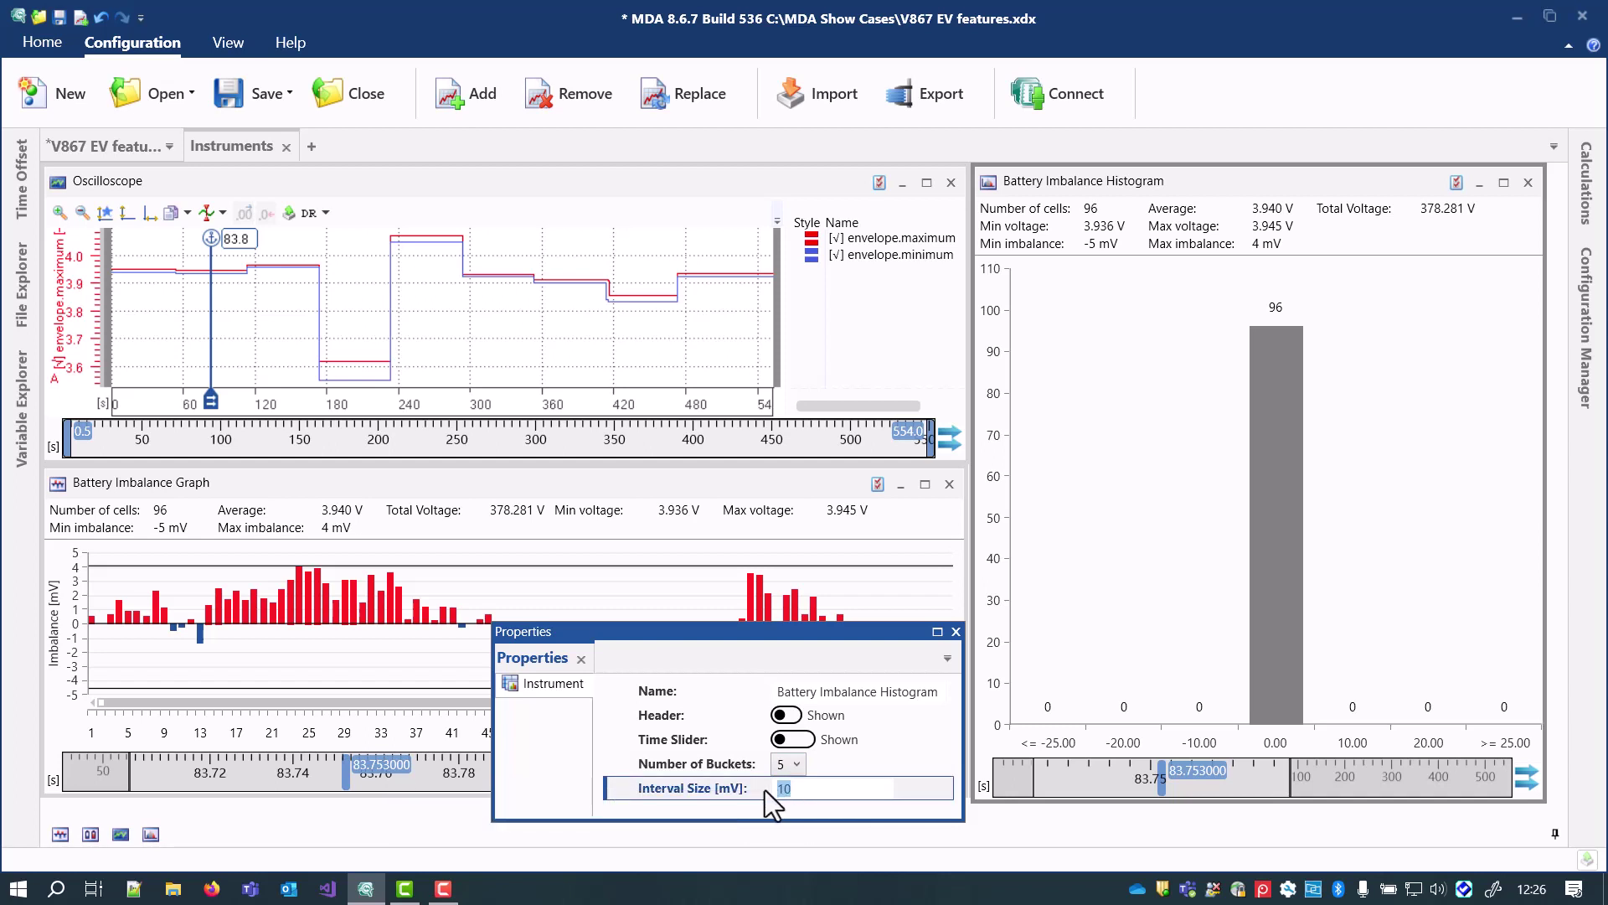
pyautogui.write('3')
pyautogui.press('Return')
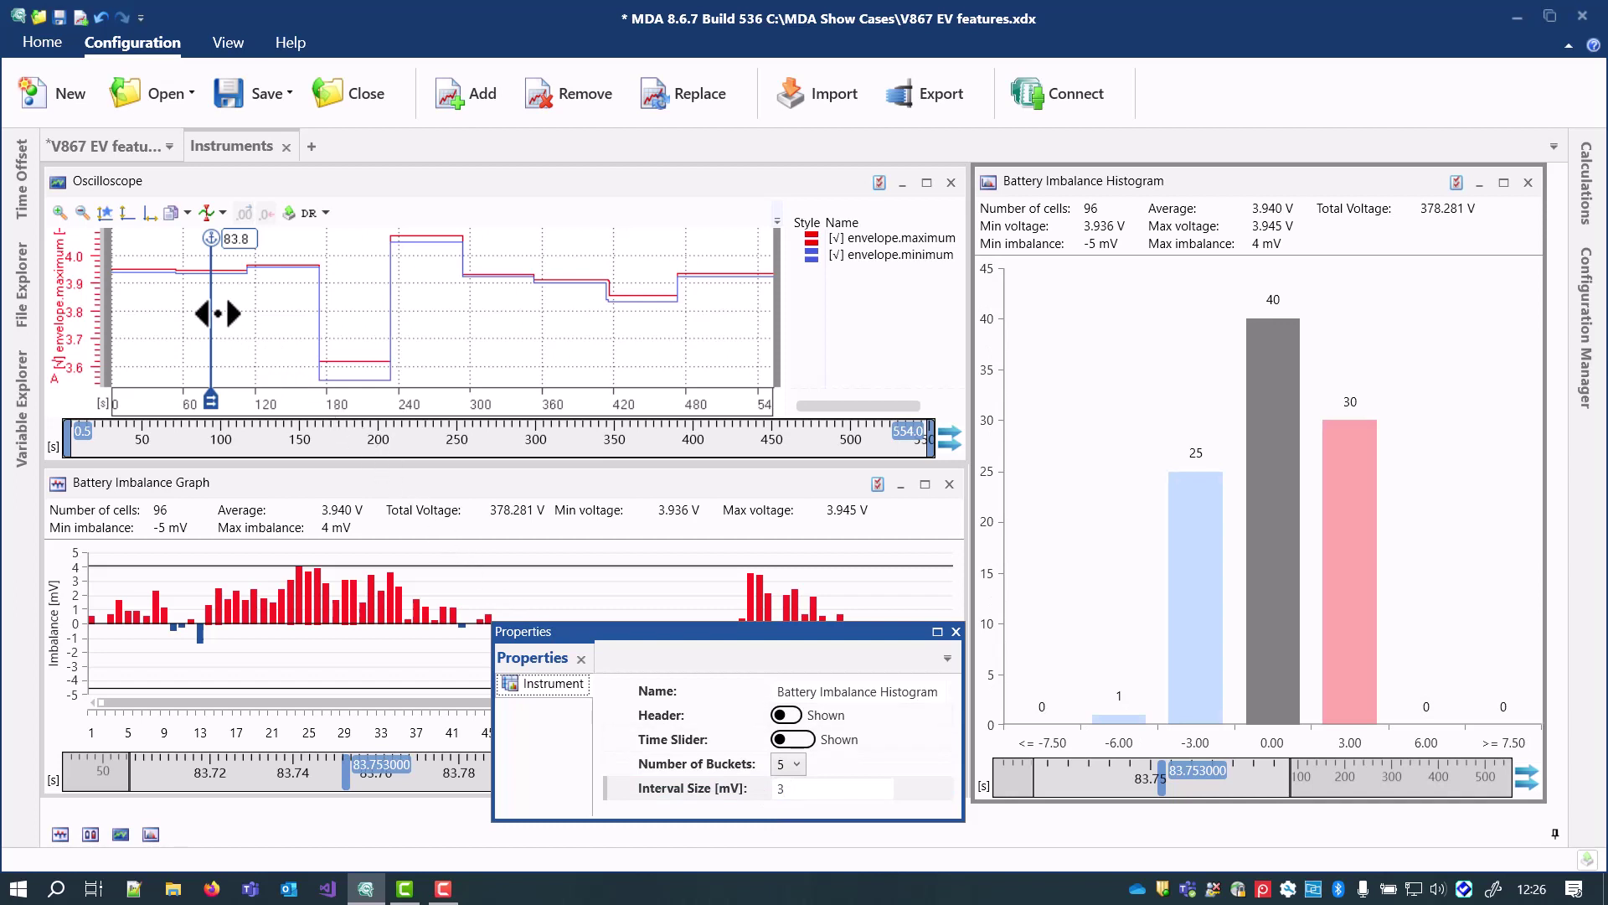
pyautogui.moveTo(216, 313); pyautogui.dragTo(281, 306)
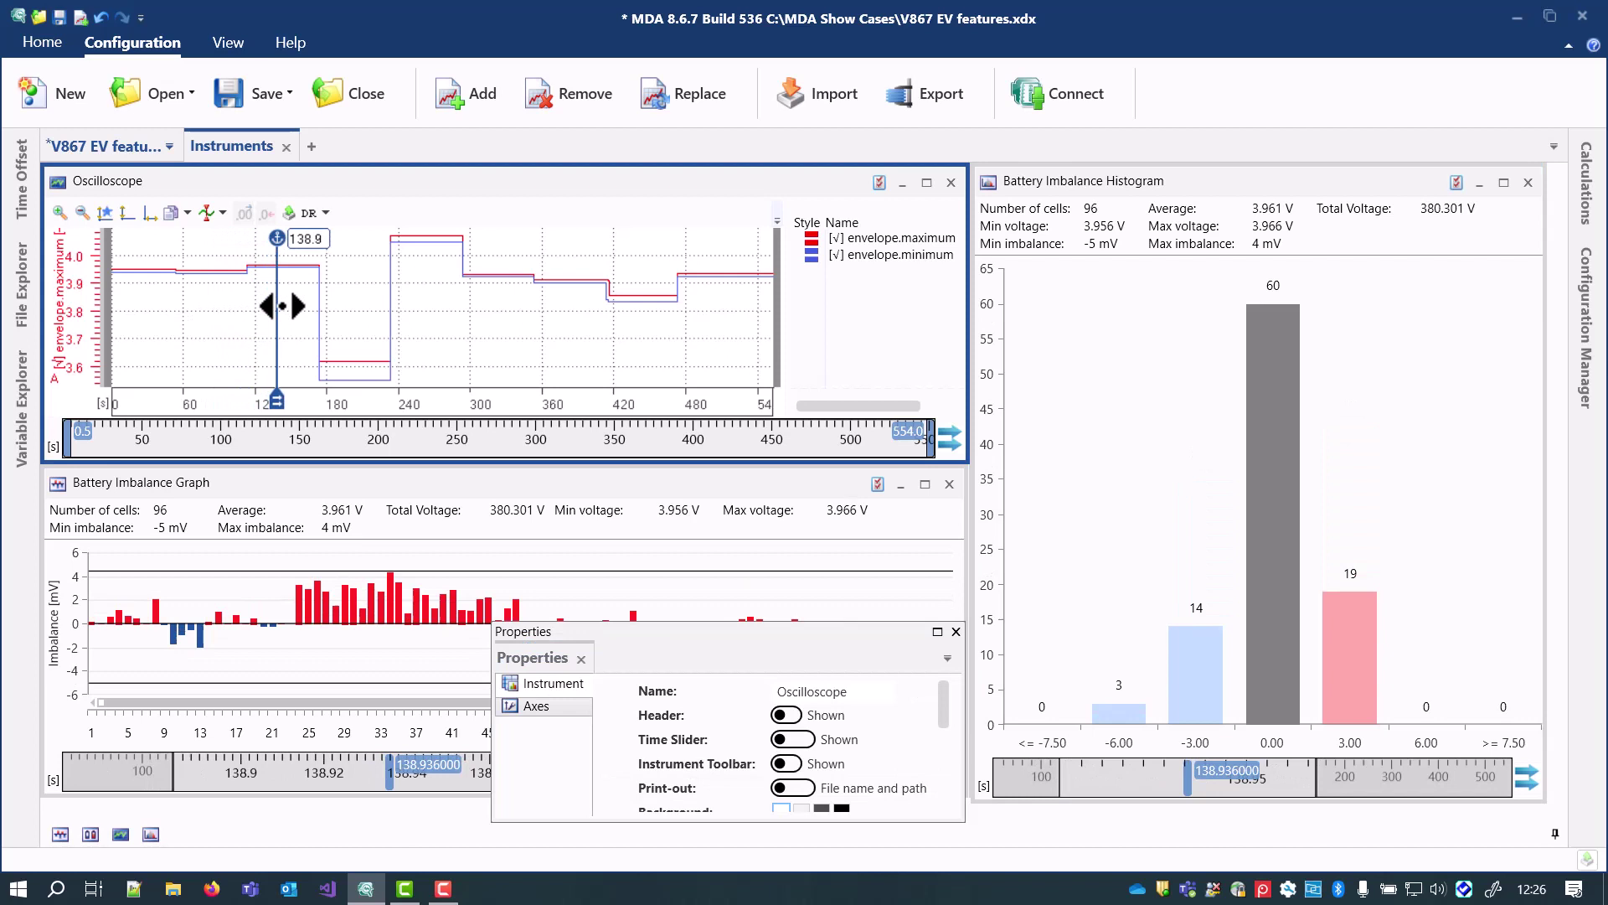
pyautogui.moveTo(278, 305); pyautogui.dragTo(350, 294)
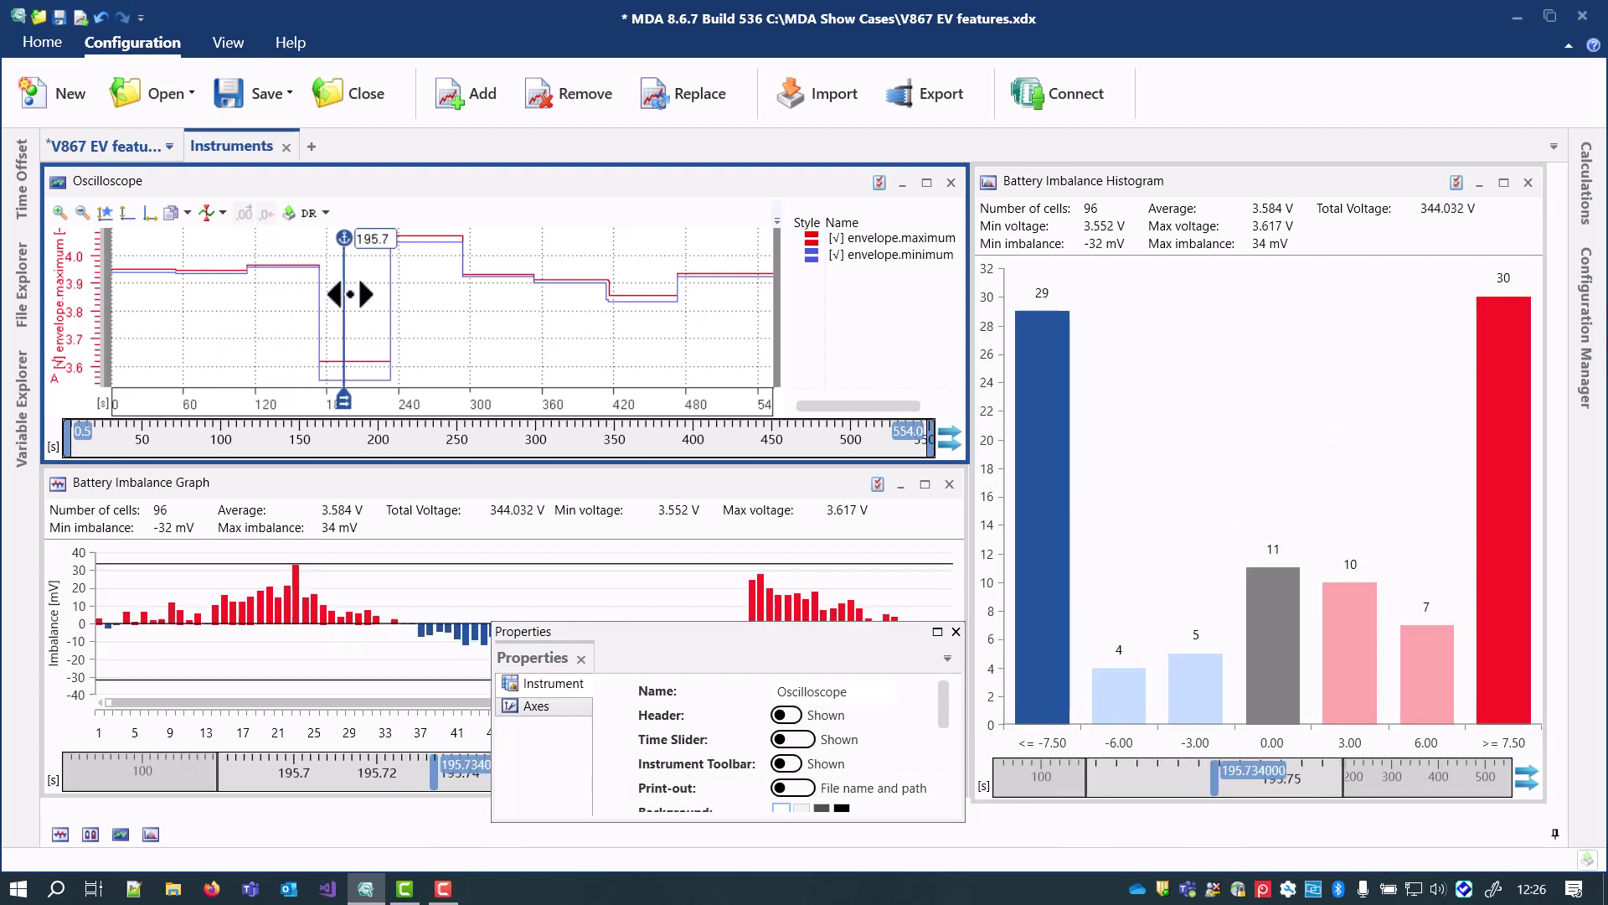
# Step: Change the histogram interval to 12.5 mV and shrink it below the imbalance table
pyautogui.click(1198, 471)
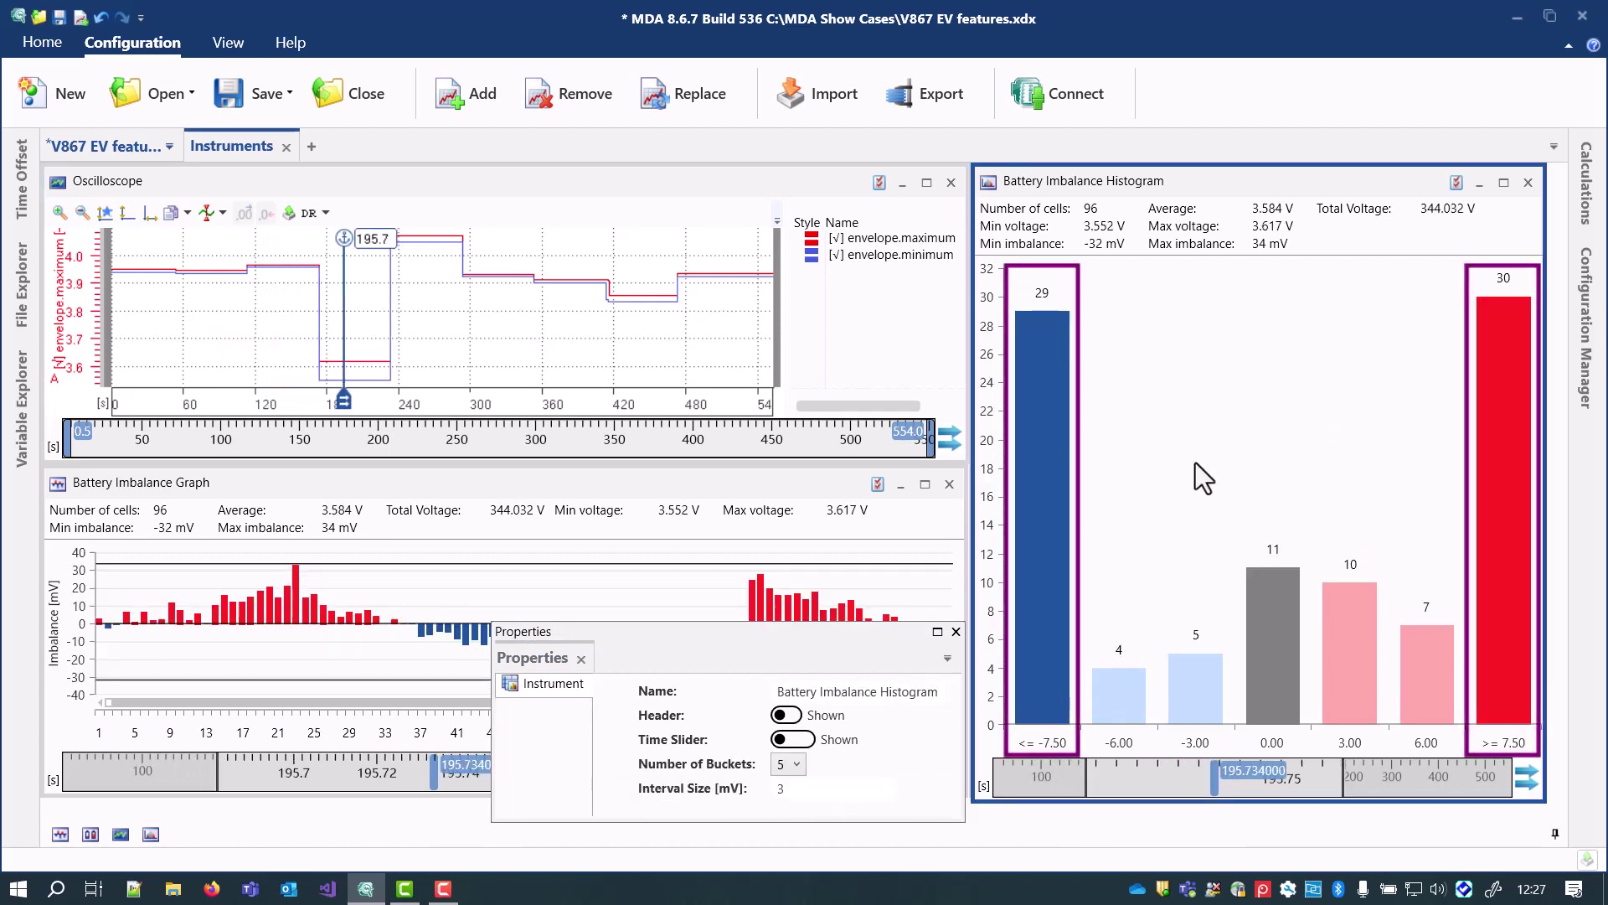
pyautogui.click(792, 788)
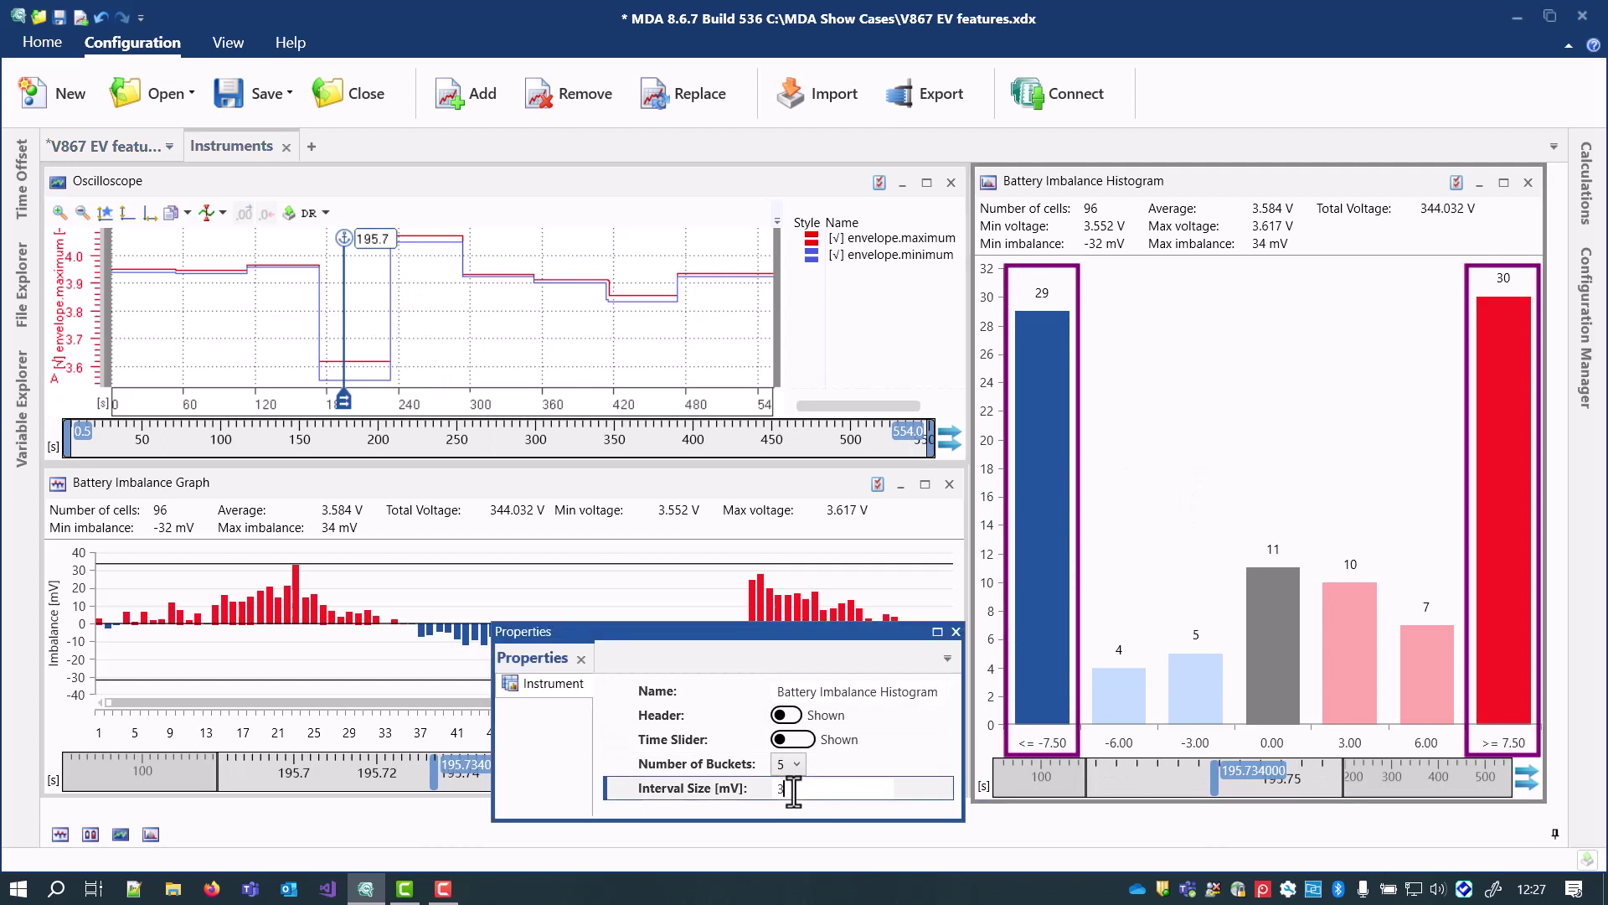
pyautogui.press('BackSpace')
pyautogui.write('12.5')
pyautogui.press('Return')
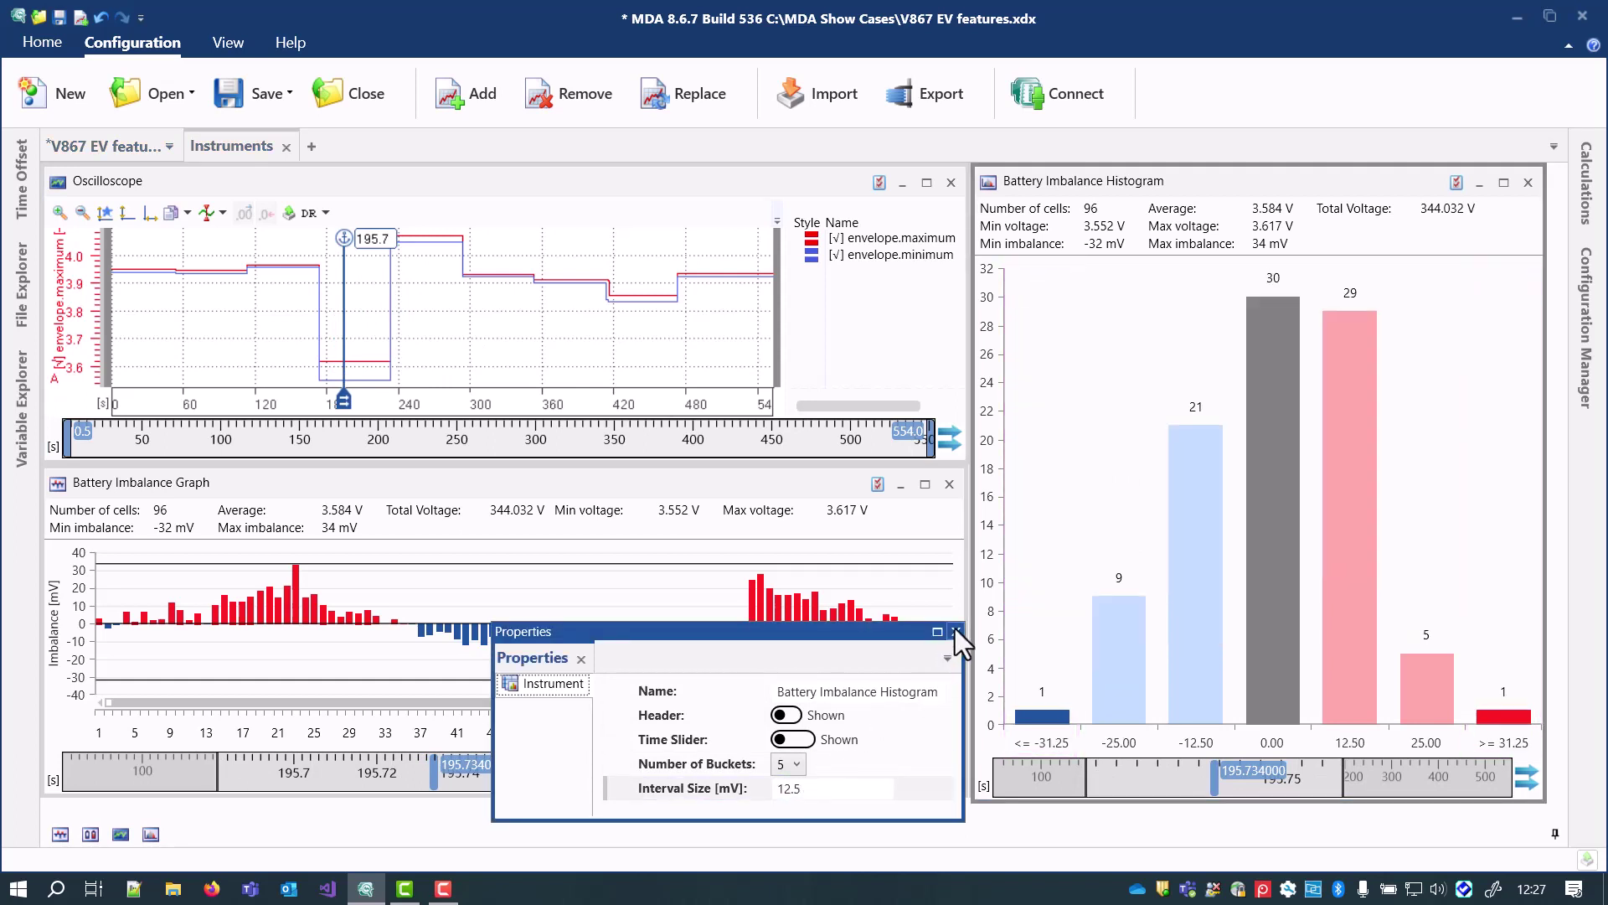
pyautogui.click(956, 631)
pyautogui.moveTo(1199, 166); pyautogui.dragTo(1207, 434)
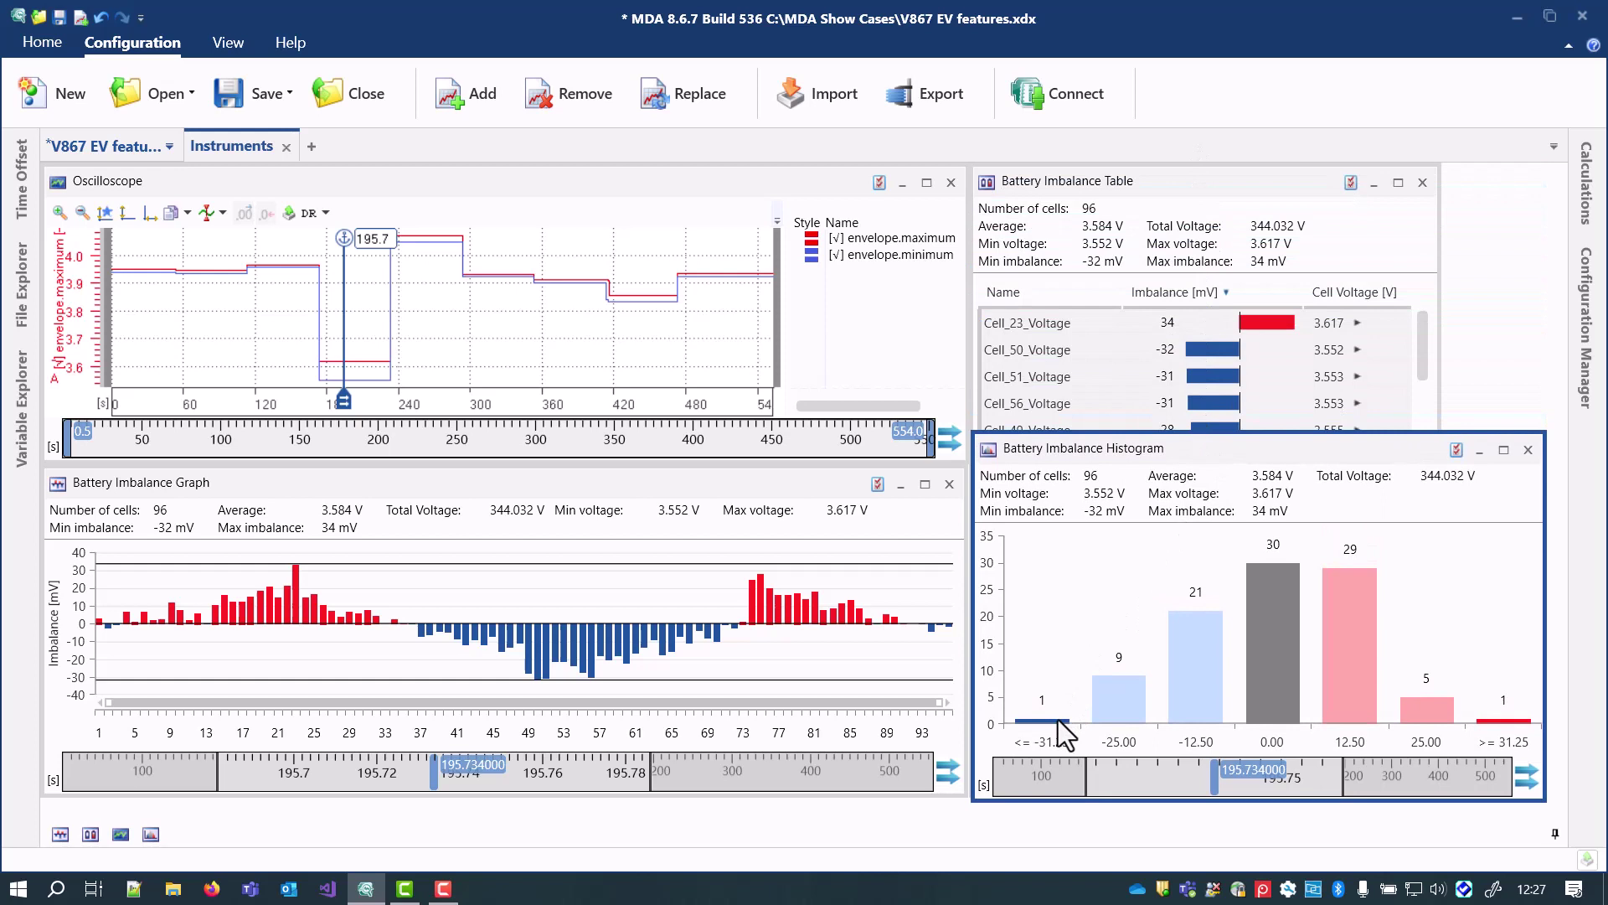
pyautogui.moveTo(1058, 720)
pyautogui.moveTo(1498, 724)
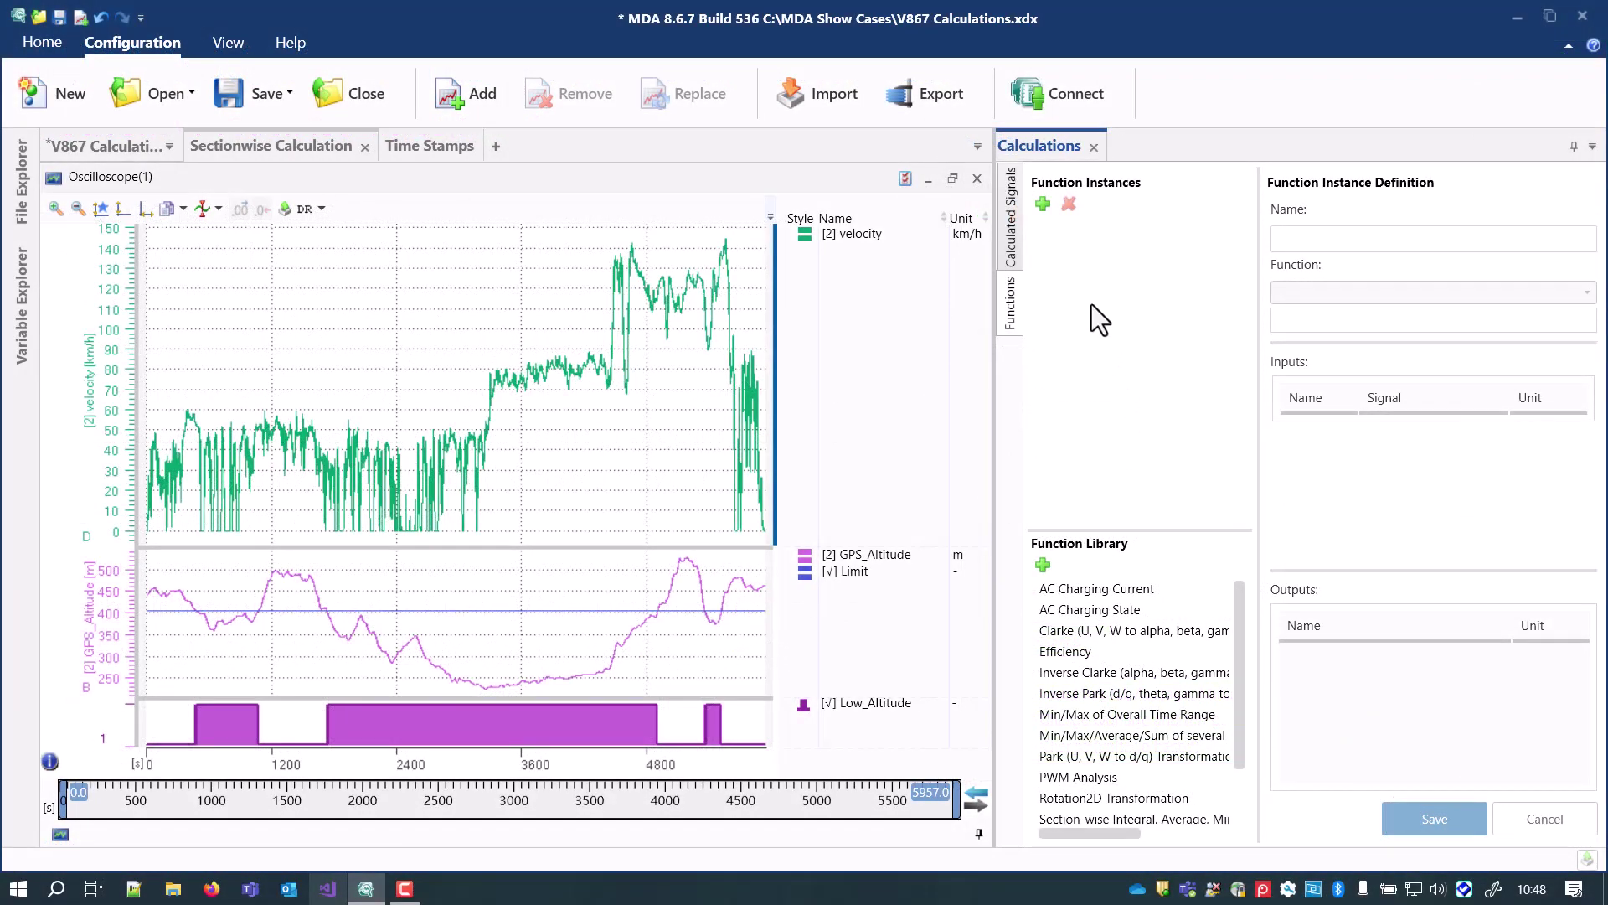
# Step: Save a Section-wise Integral/Average/Min/Max function with Low_Altitude as condition and velocity as input
pyautogui.click(1052, 204)
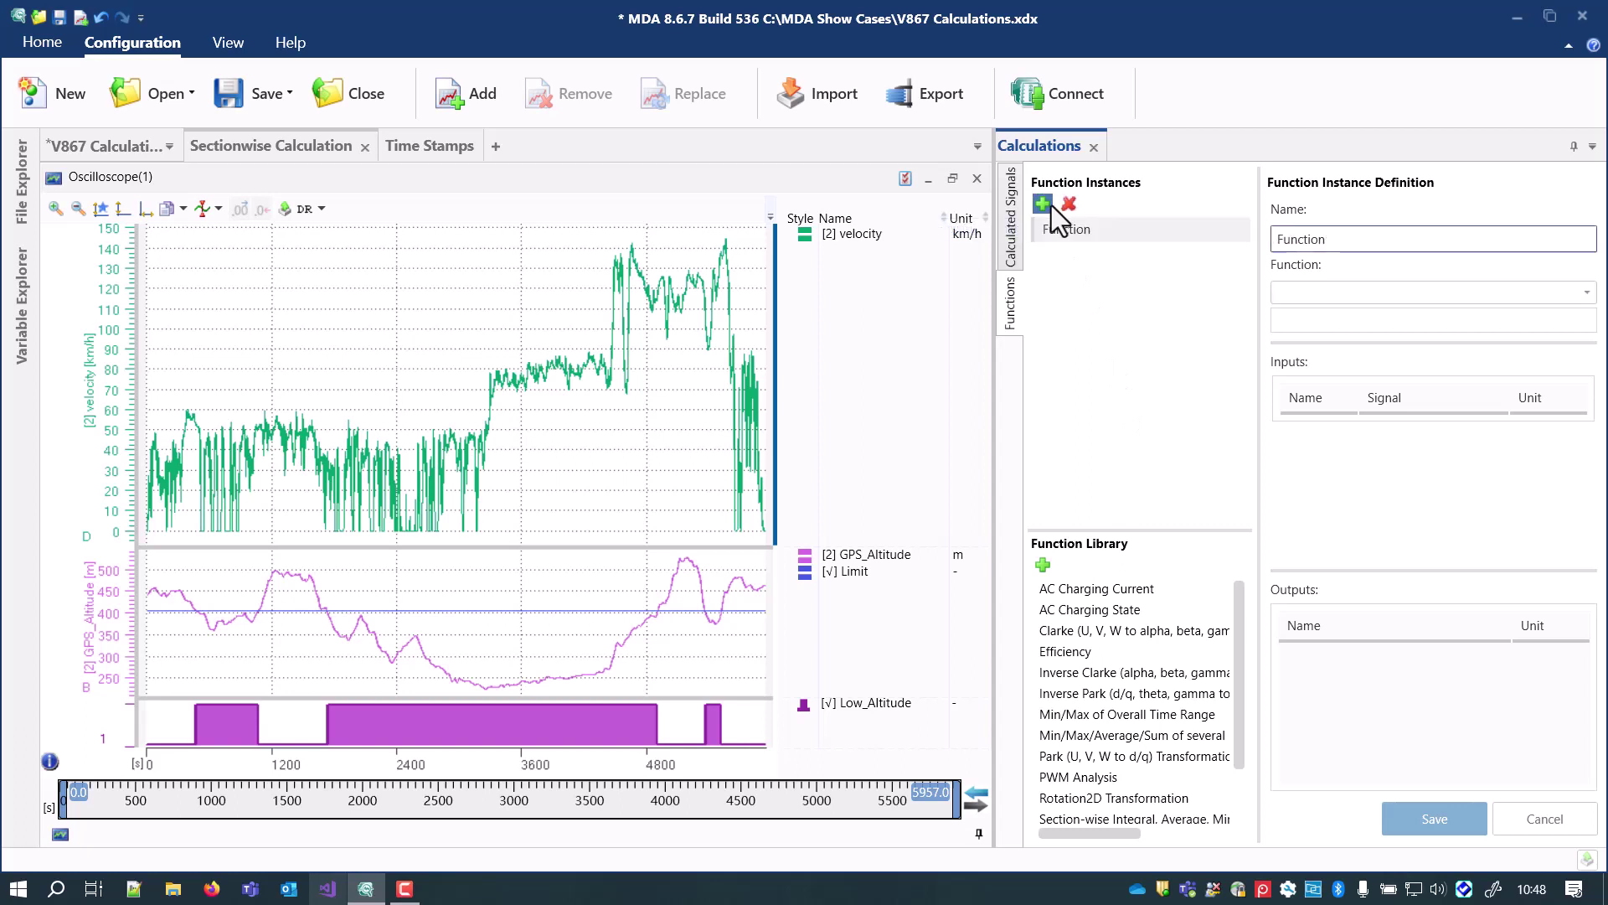
pyautogui.click(1297, 292)
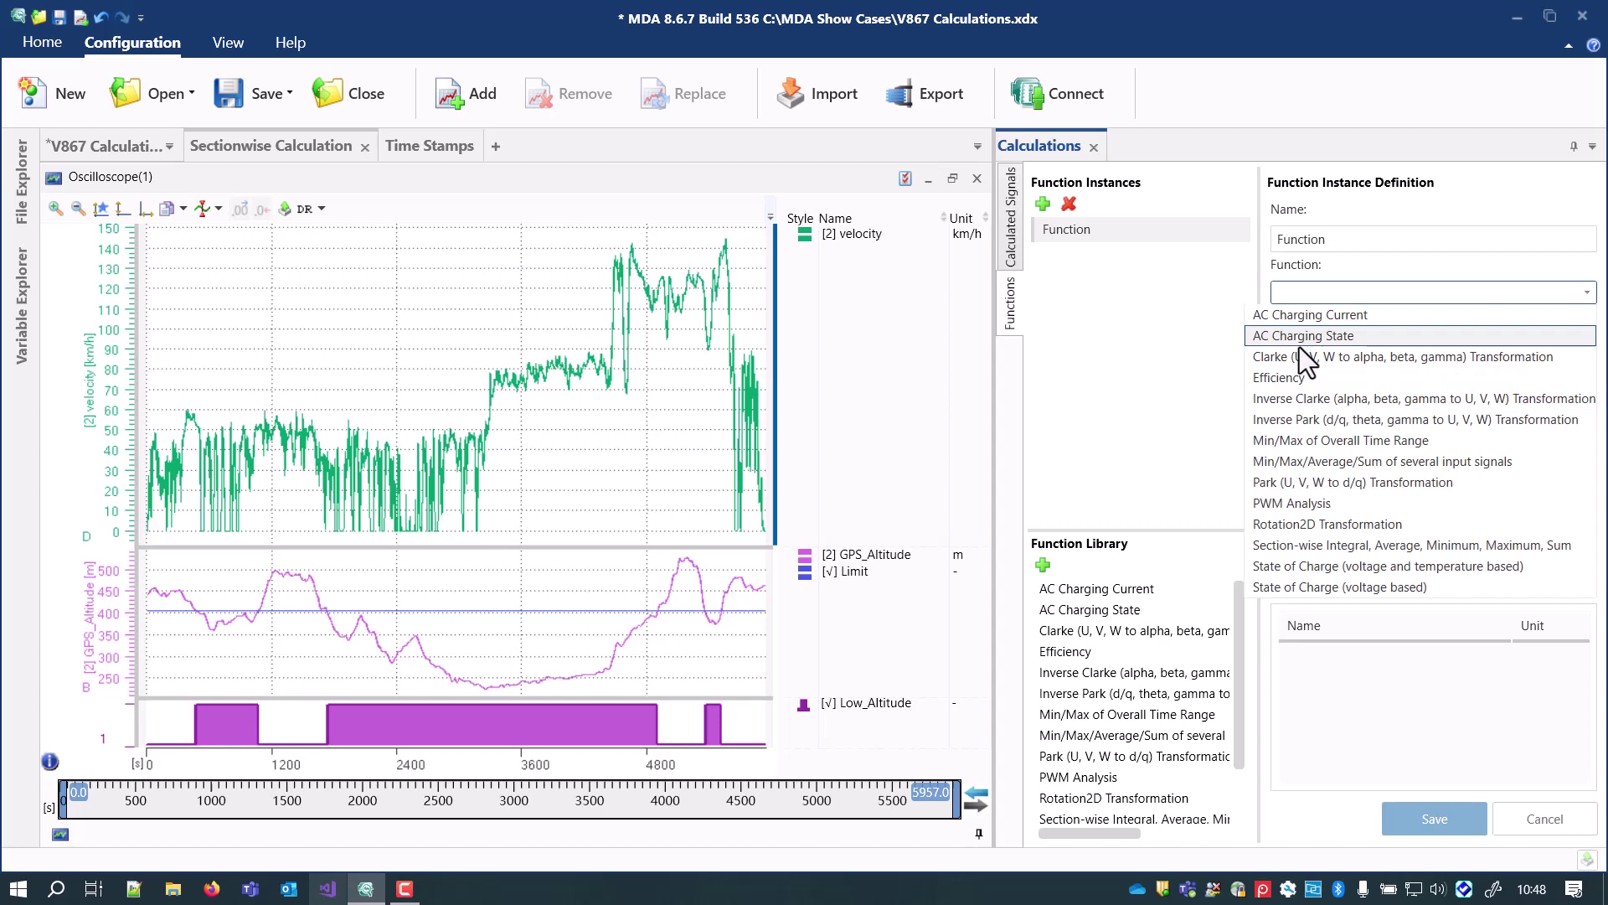
pyautogui.click(1302, 541)
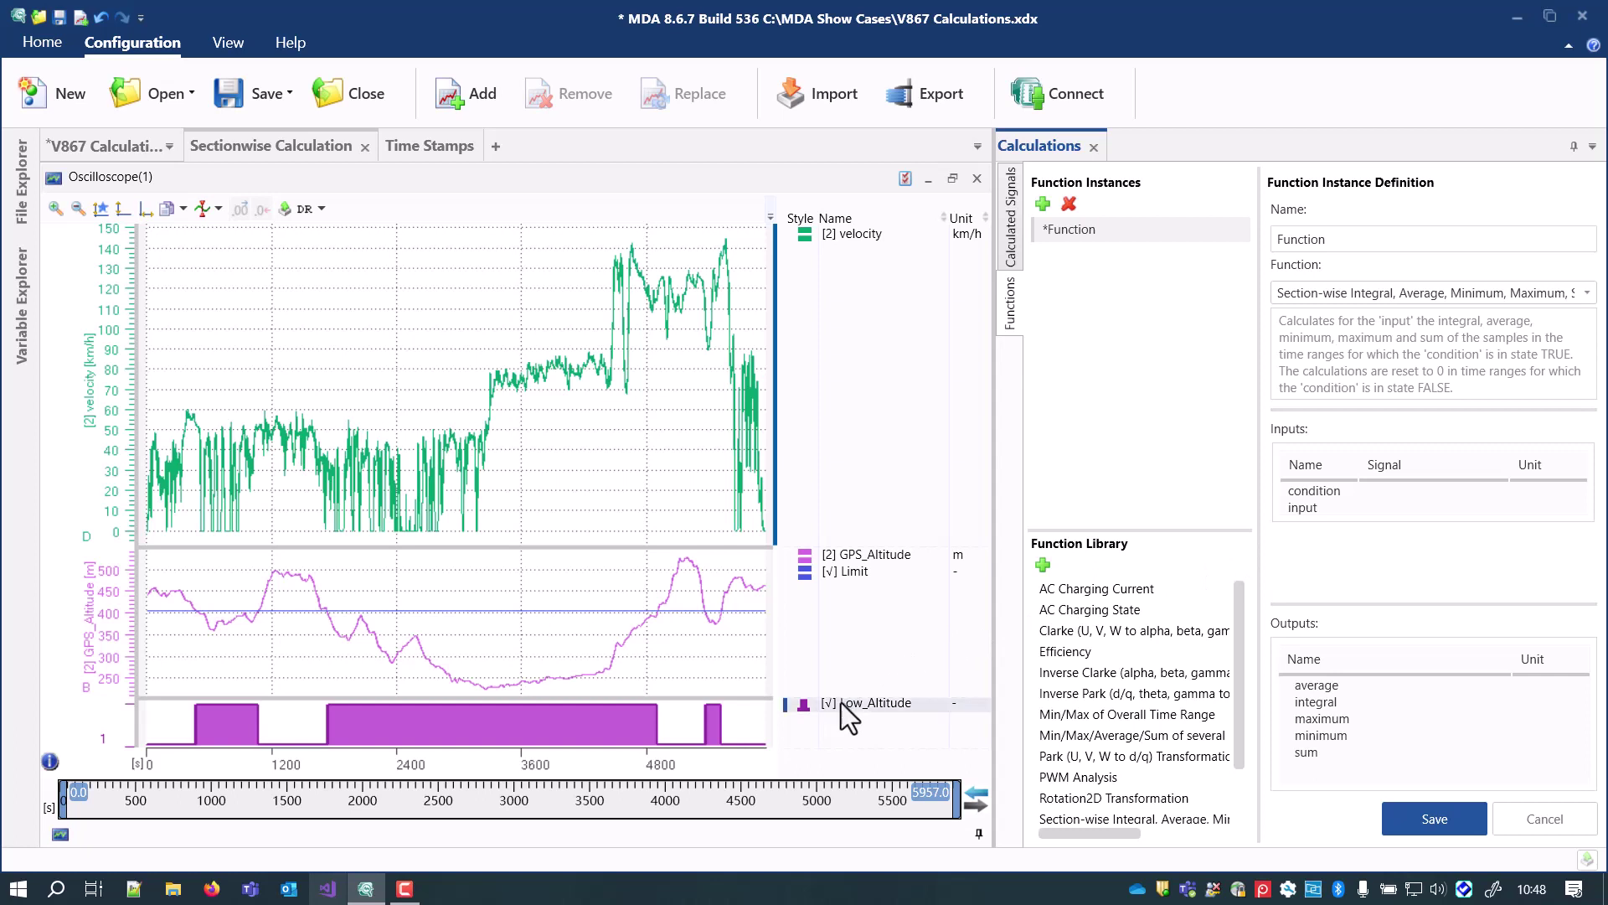
pyautogui.moveTo(841, 707); pyautogui.dragTo(1399, 491)
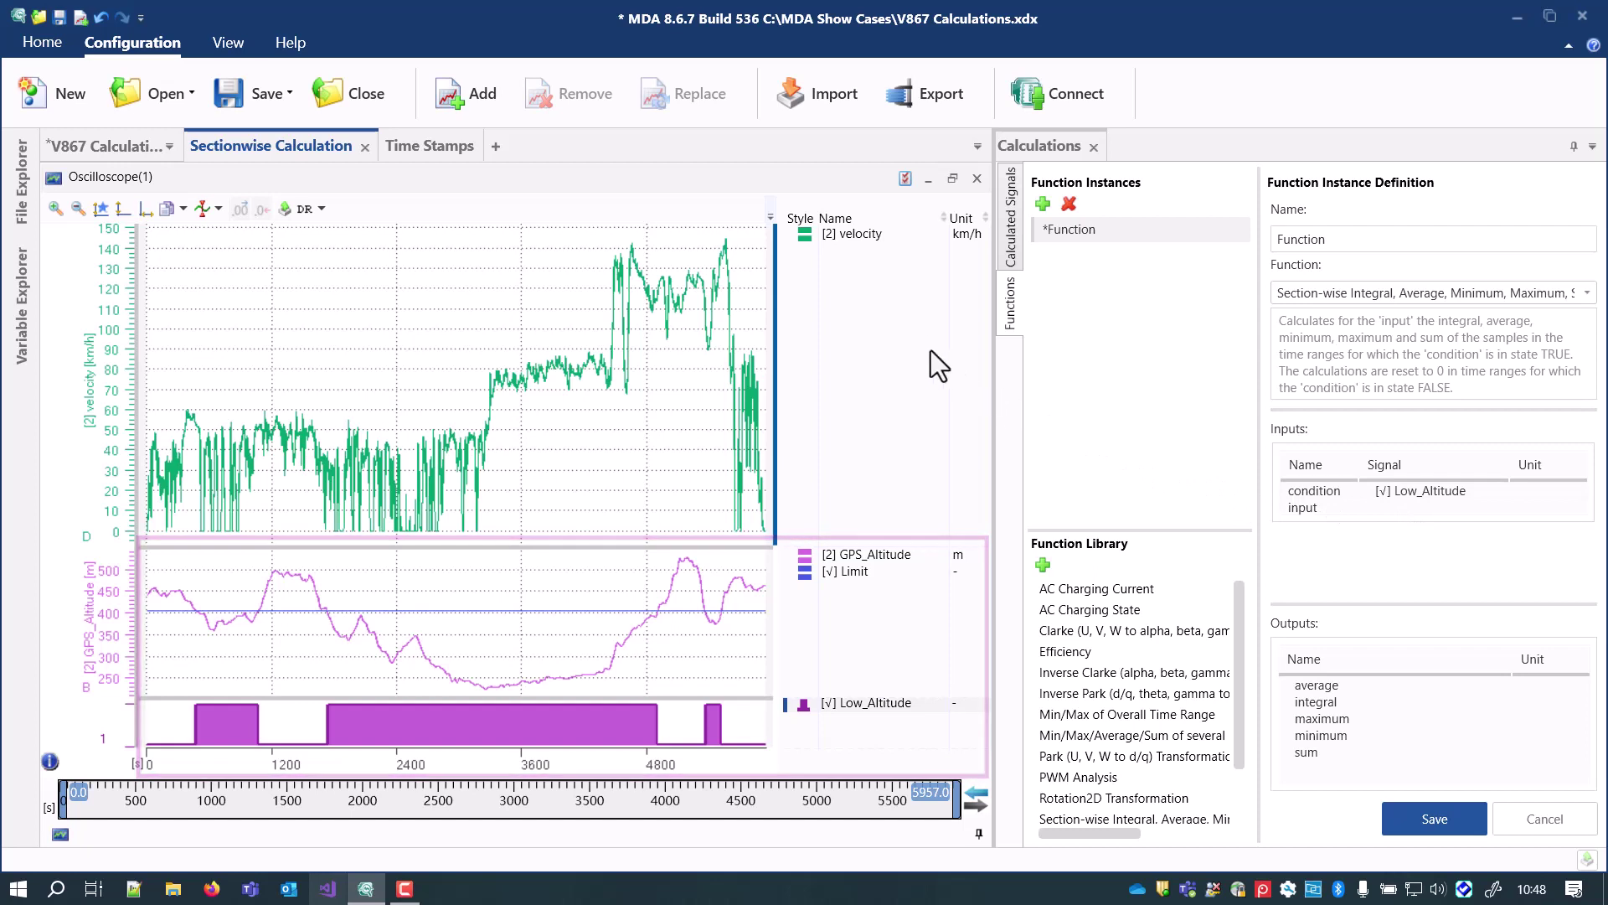
pyautogui.moveTo(846, 243); pyautogui.dragTo(1399, 510)
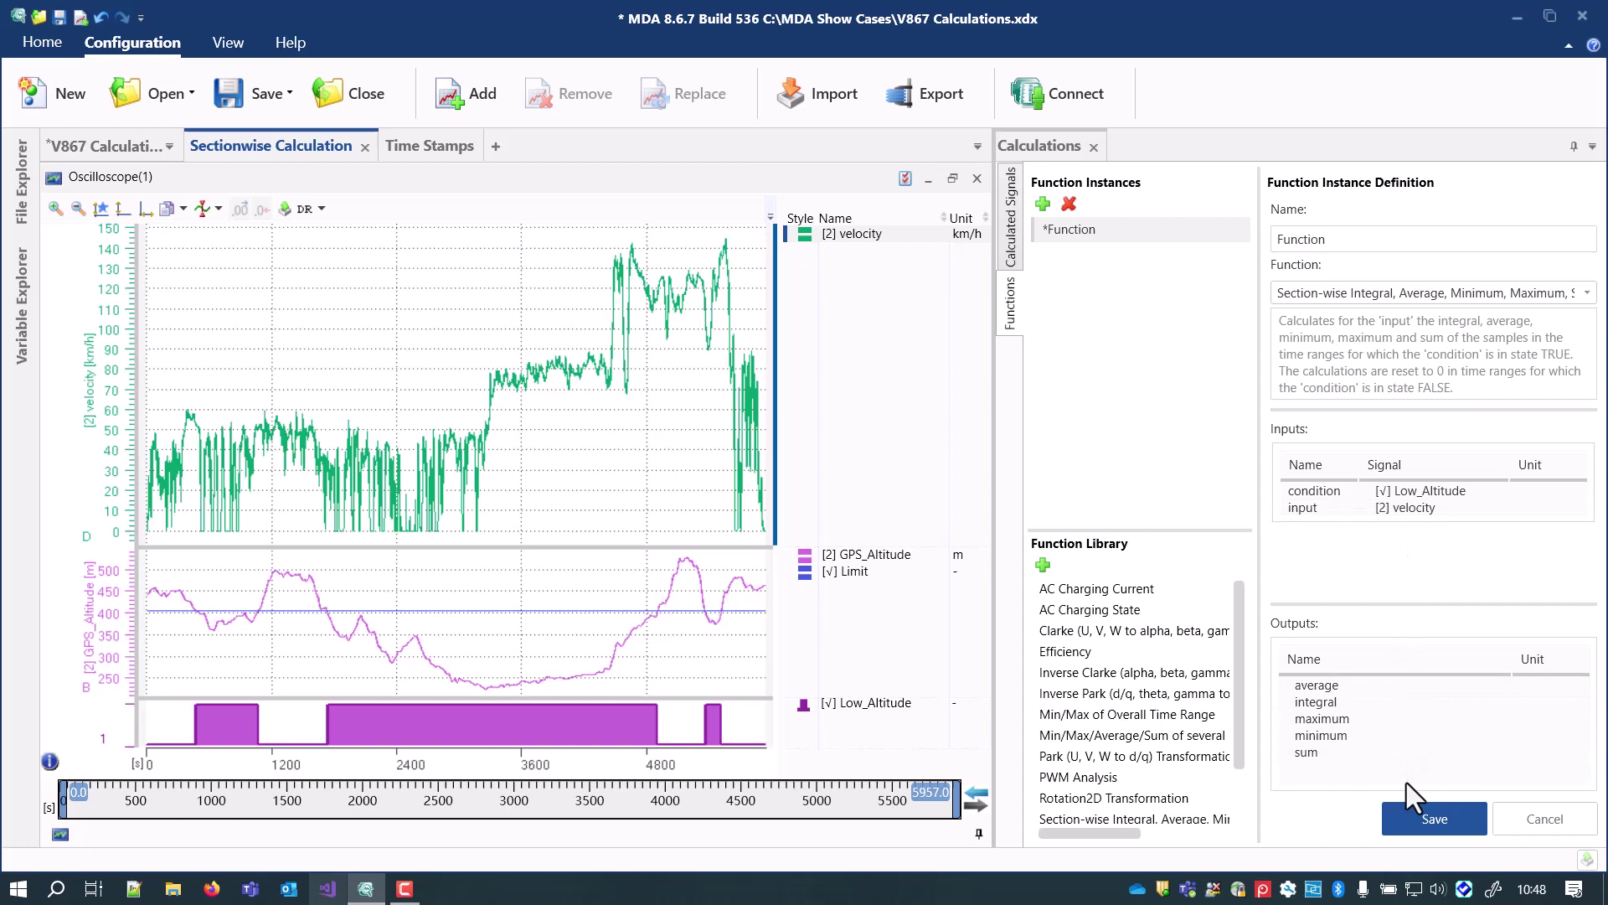
pyautogui.click(1404, 811)
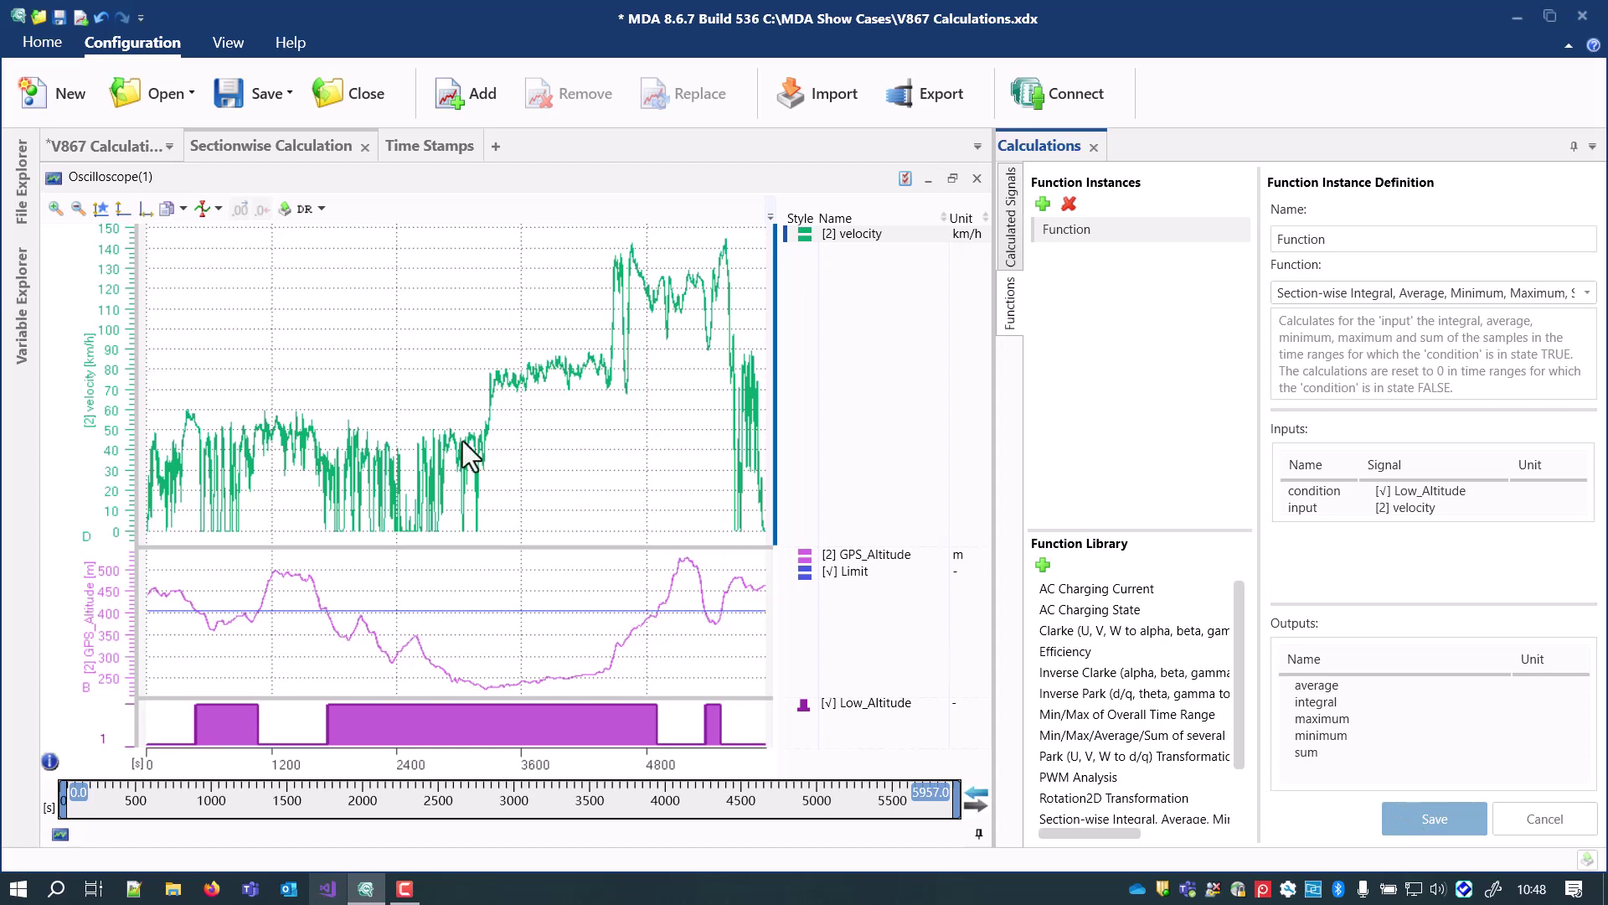
# Step: Filter signals for 'func', plot Function.average, maximum and minimum over velocity, and show Calculated Signals
pyautogui.click(22, 314)
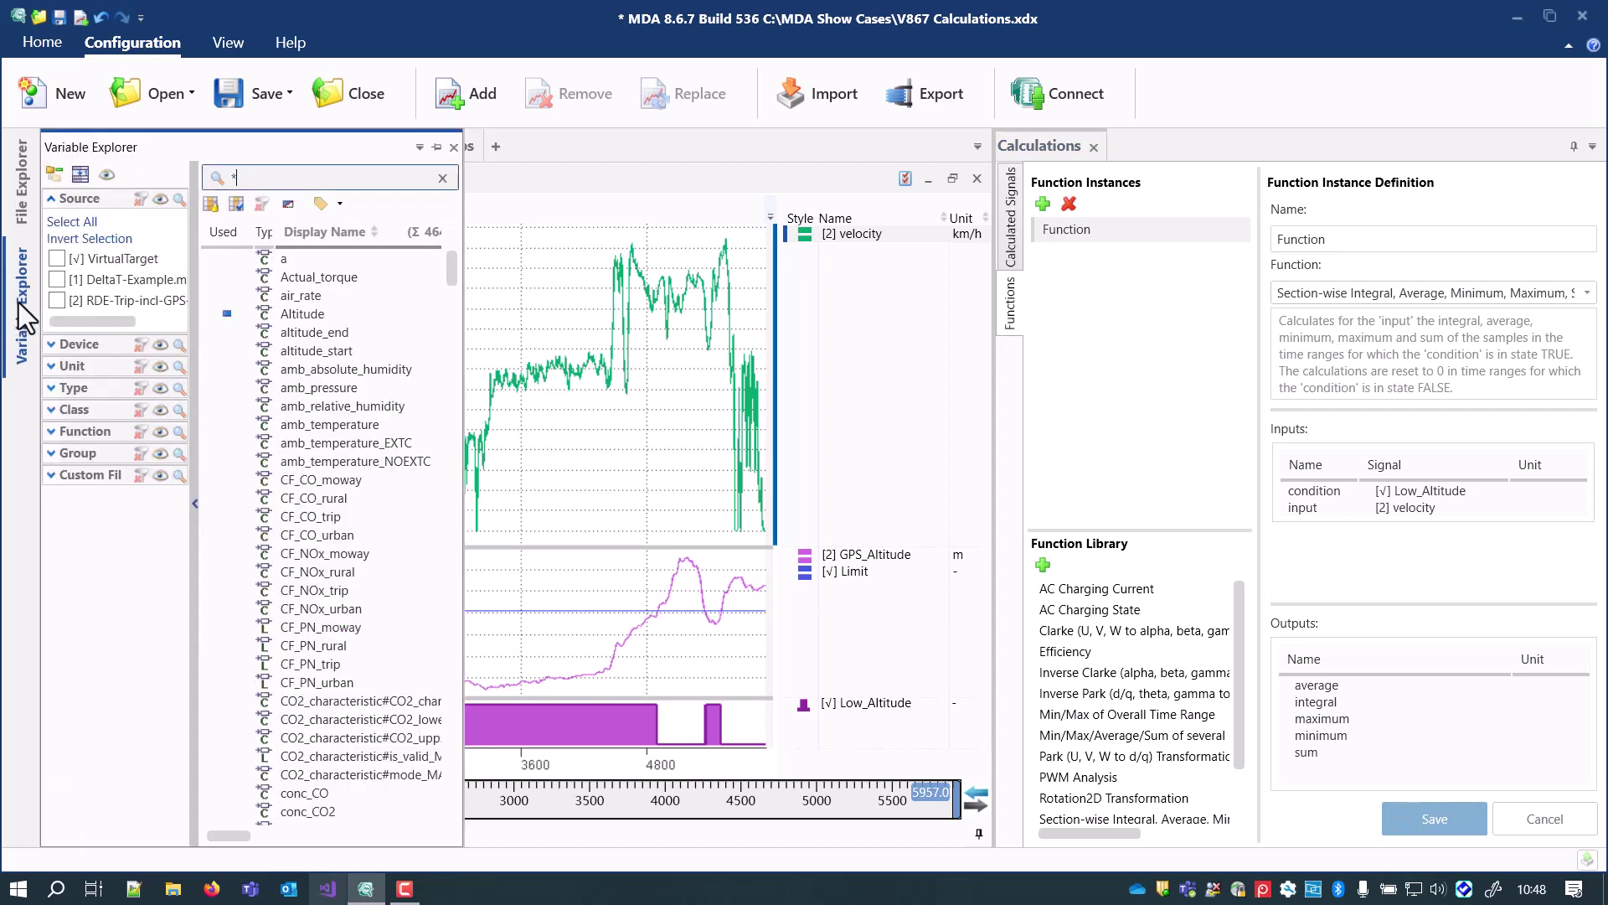
pyautogui.write('func')
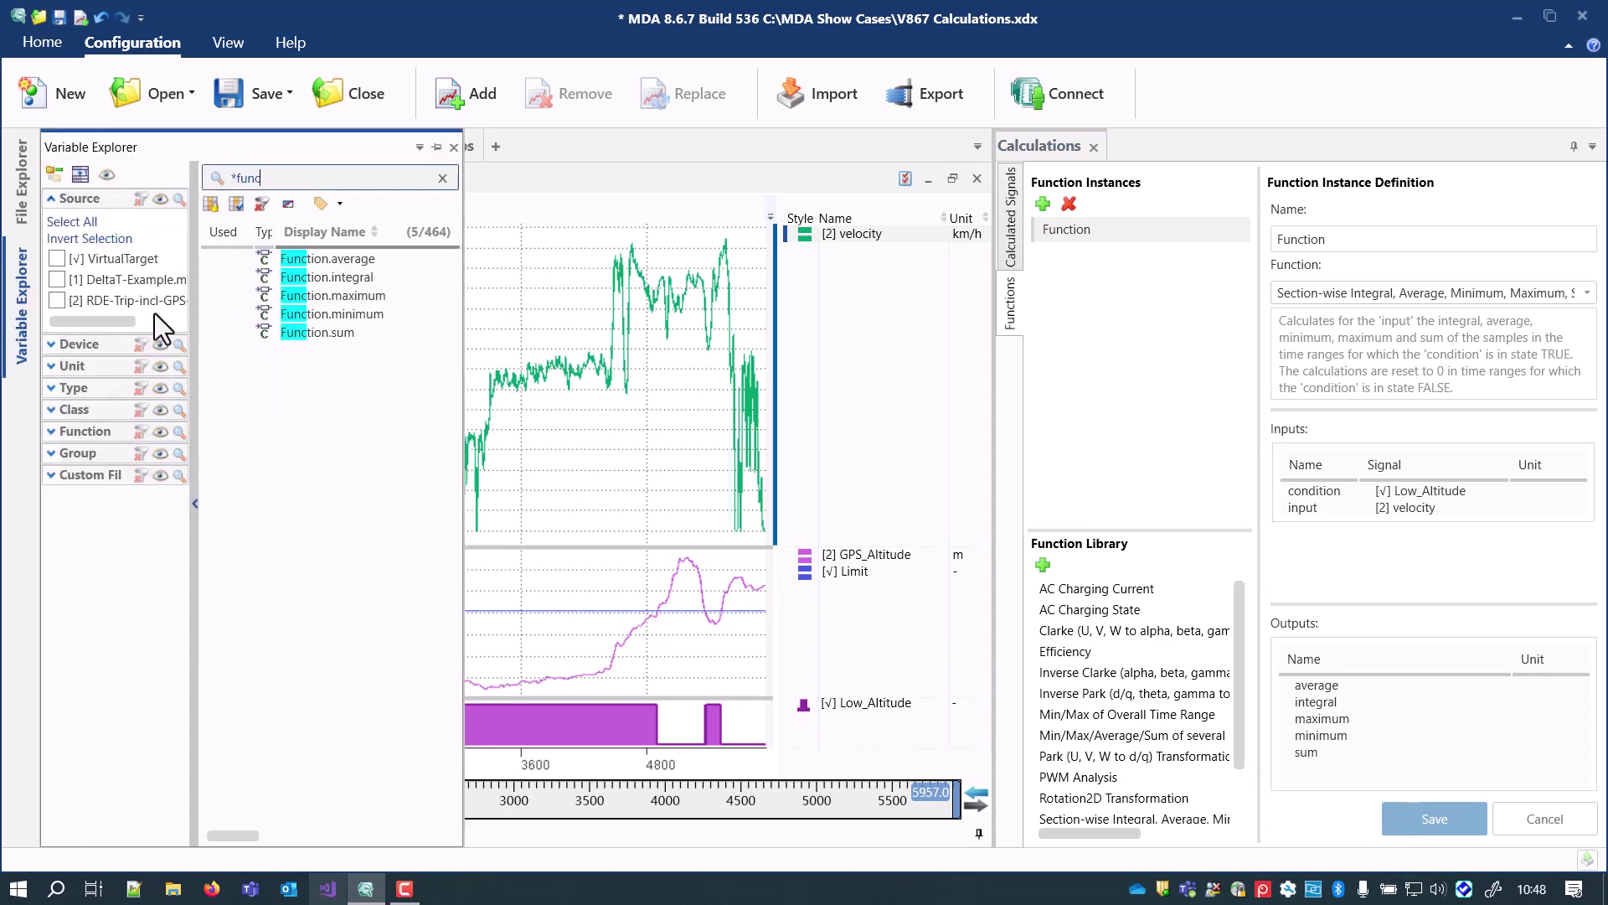
pyautogui.click(379, 259)
pyautogui.keyDown('ctrl'); pyautogui.click(381, 295); pyautogui.keyUp('ctrl')
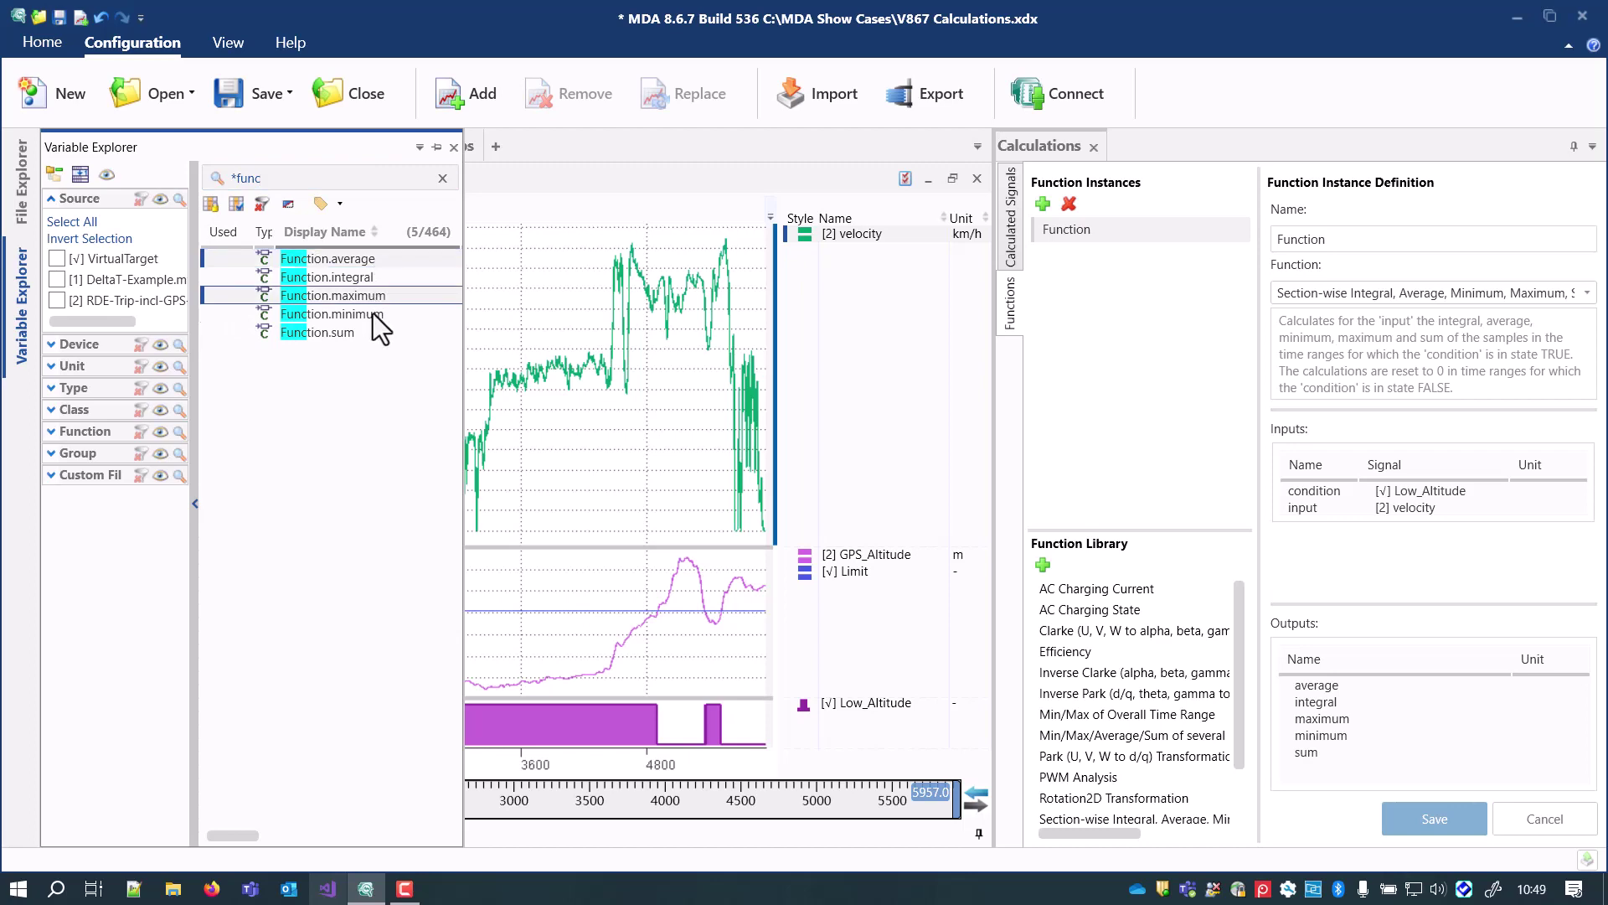
pyautogui.keyDown('ctrl'); pyautogui.click(372, 313); pyautogui.keyUp('ctrl')
pyautogui.moveTo(369, 305); pyautogui.dragTo(484, 276)
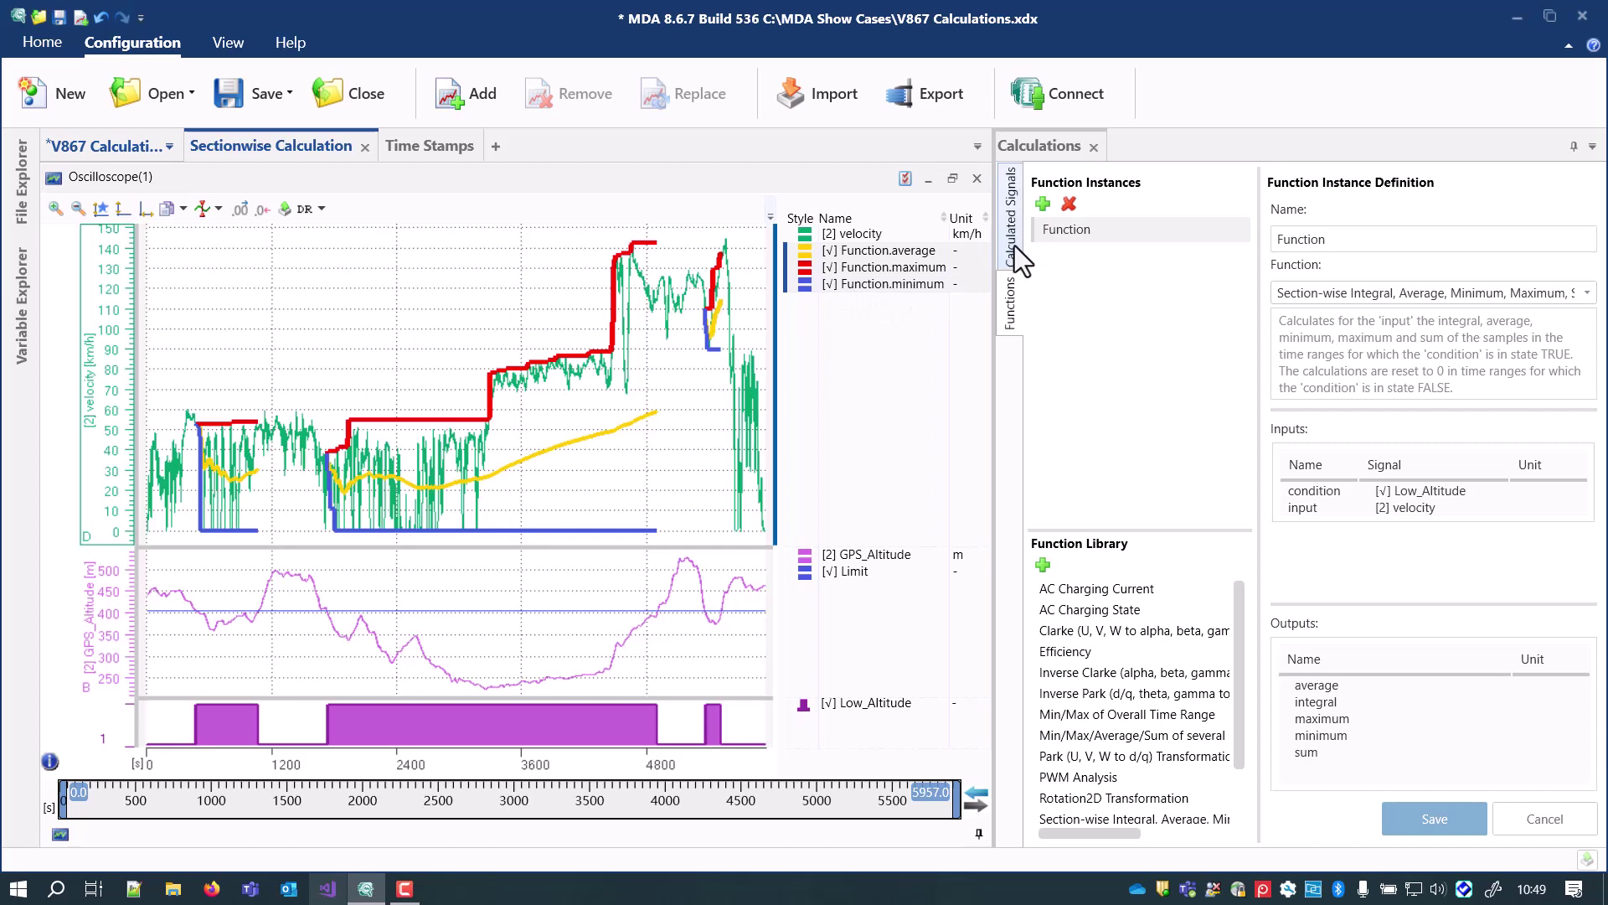
pyautogui.click(1011, 218)
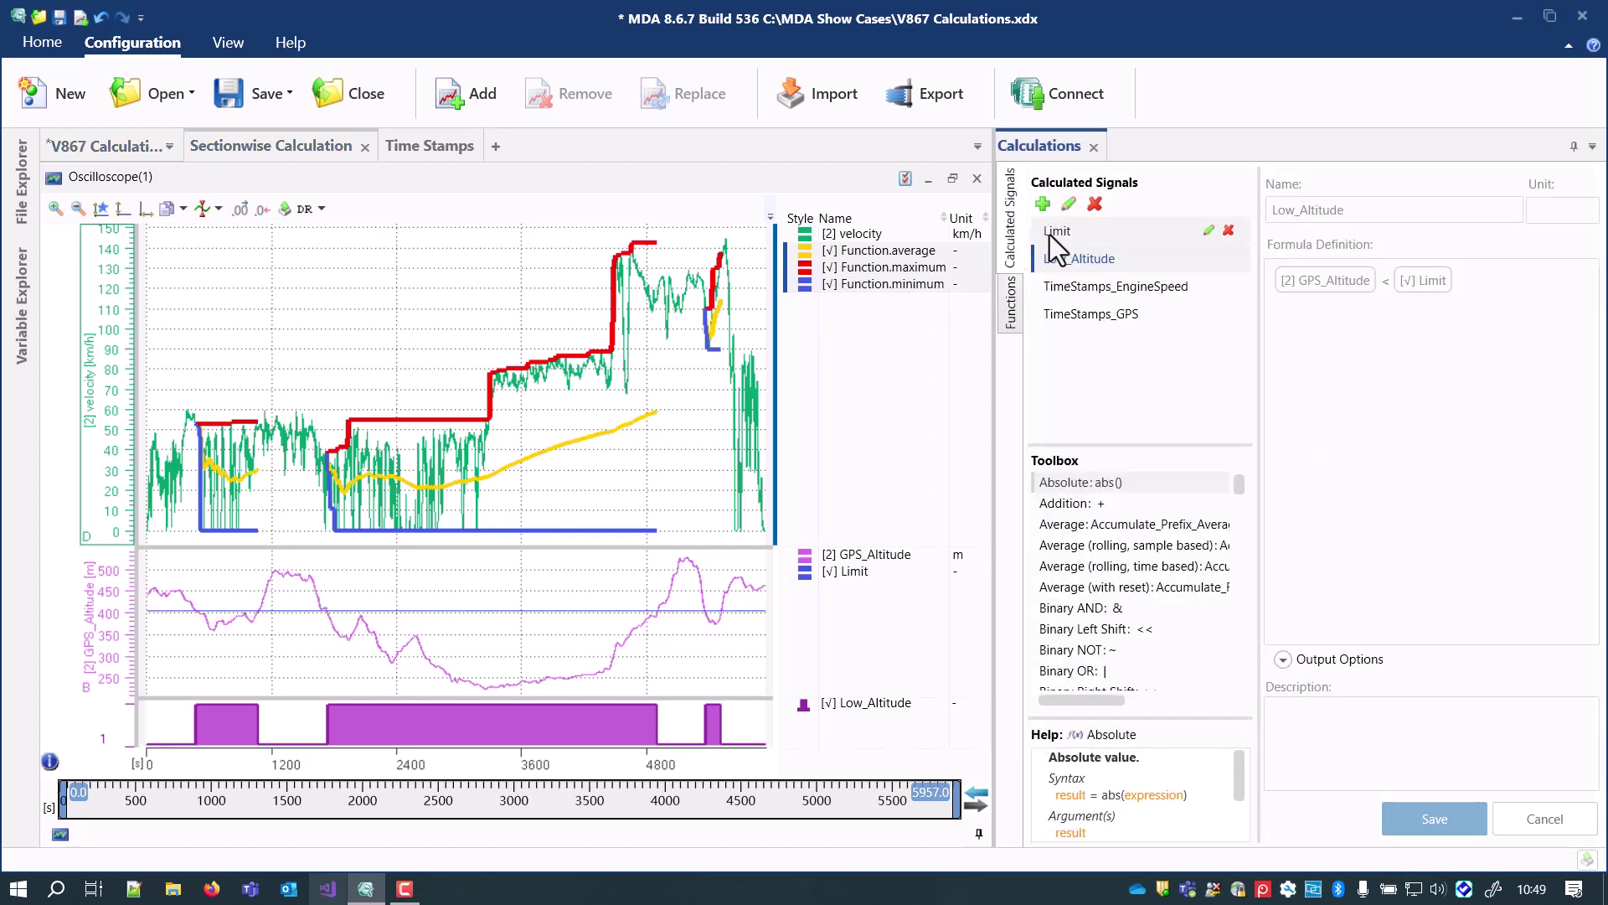
# Step: Change the Limit calculated signal from 405 to 350 and zoom to roughly 1600–2800 s
pyautogui.click(1055, 237)
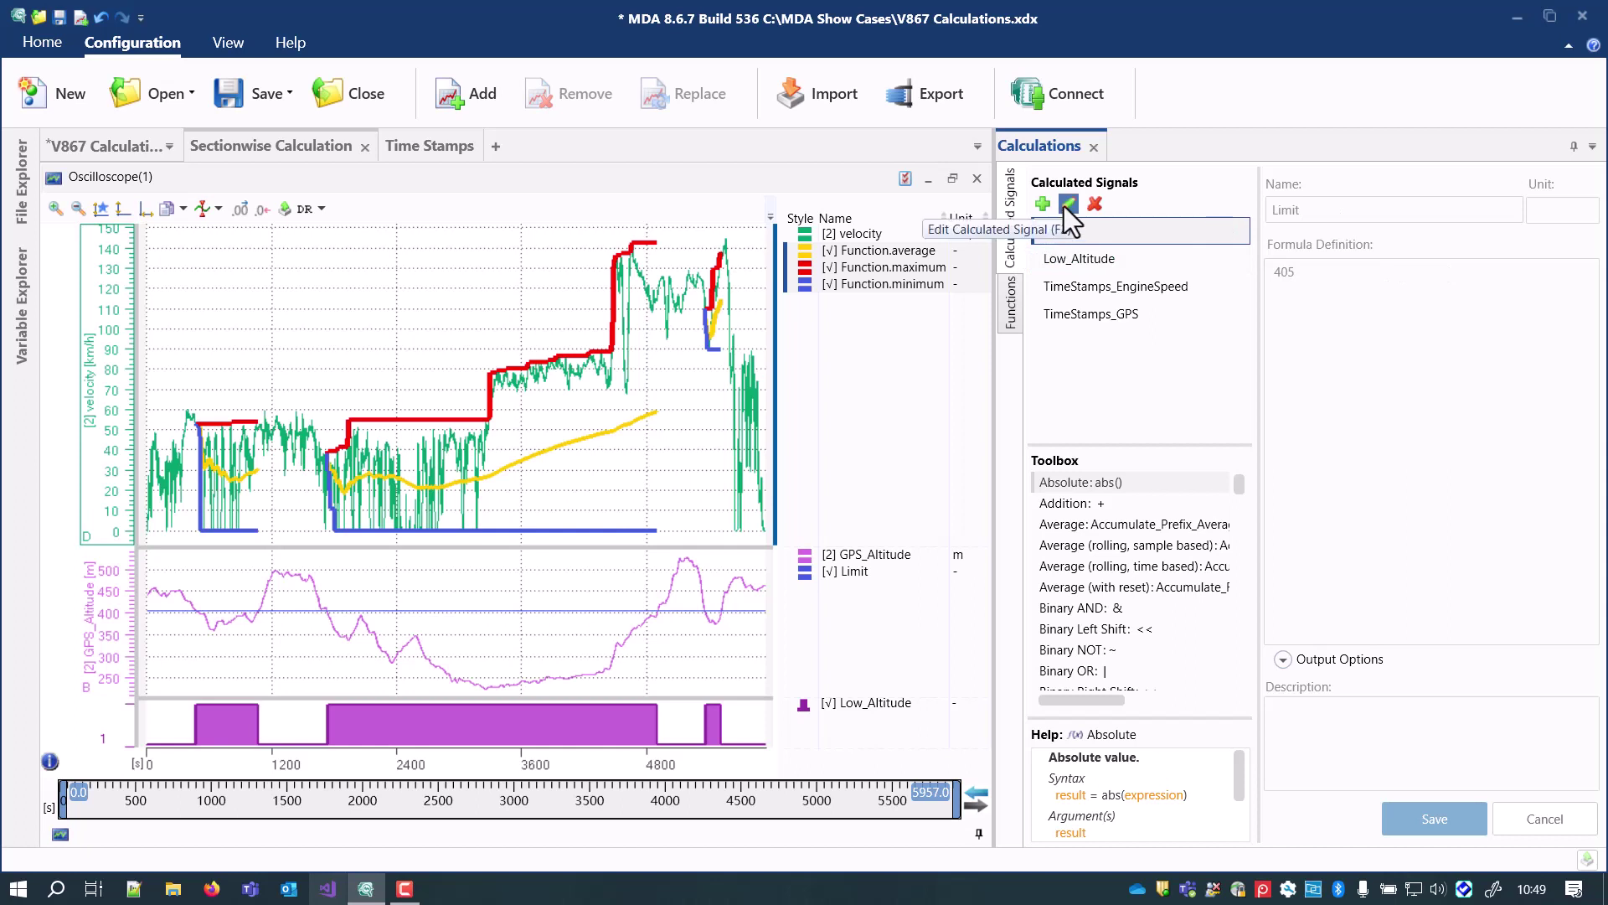
pyautogui.click(1064, 206)
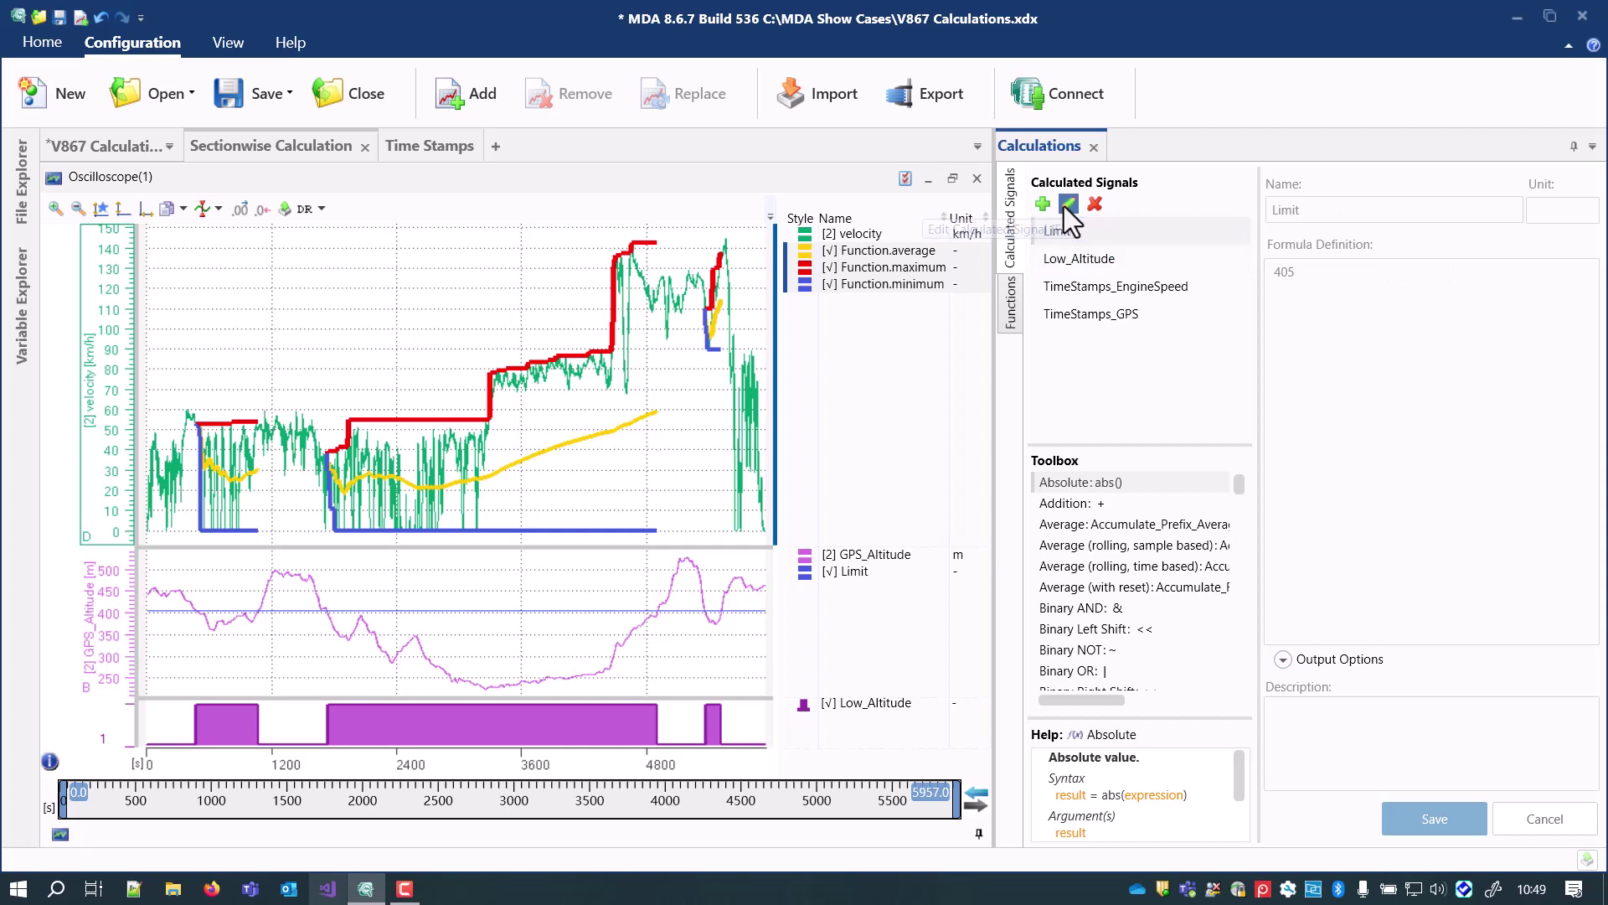
pyautogui.click(1282, 276)
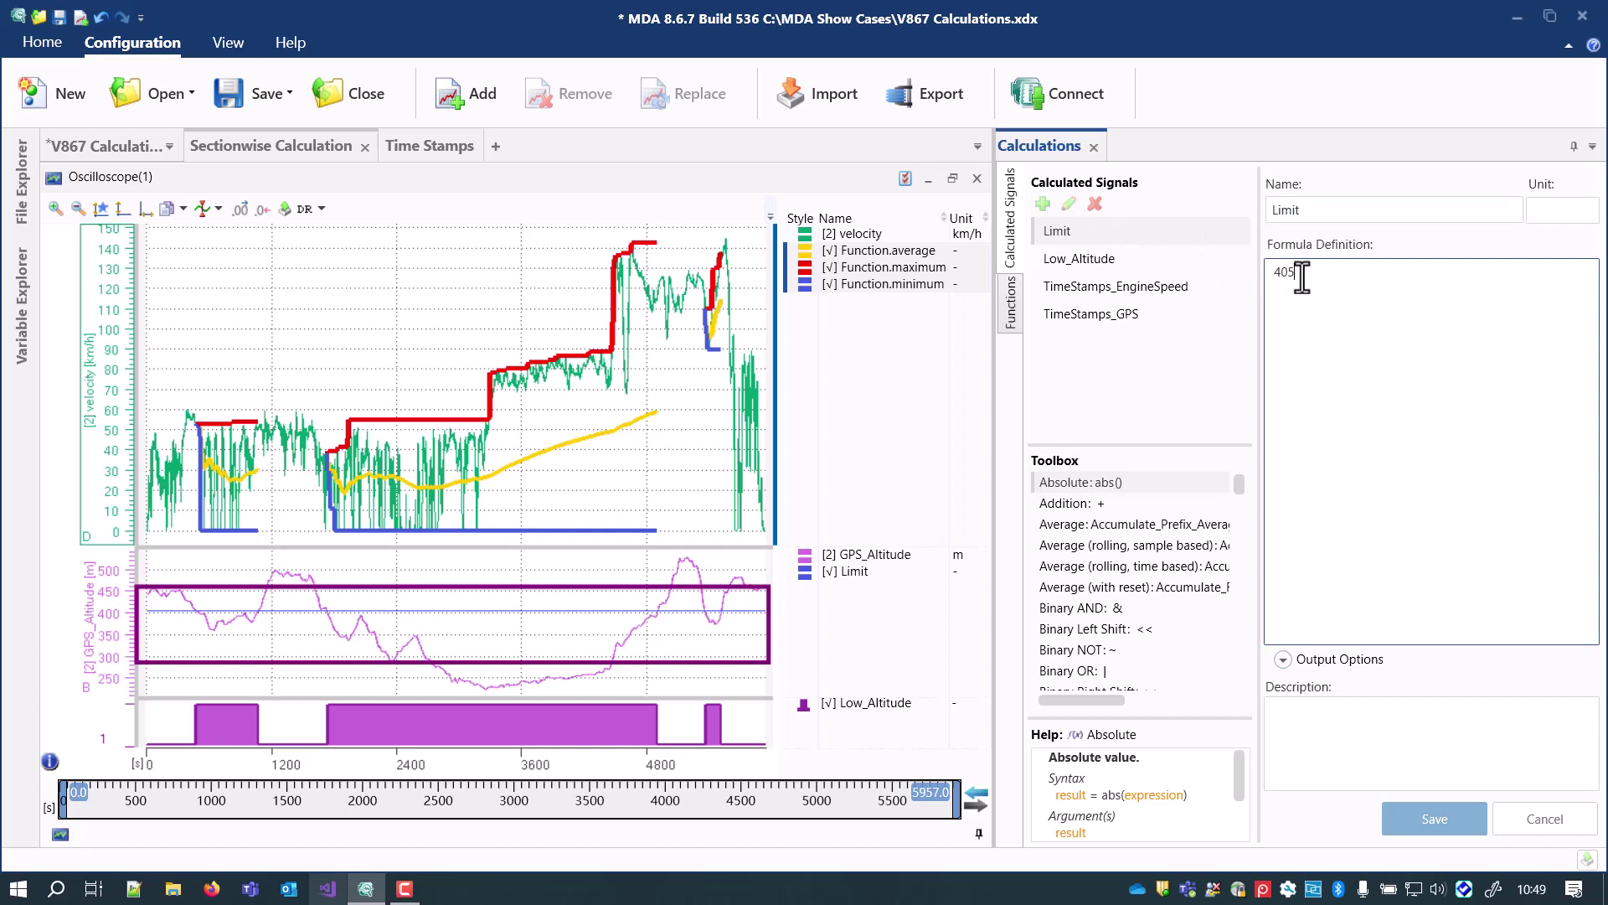
pyautogui.hotkey('ctrl', 'a')
pyautogui.write('350')
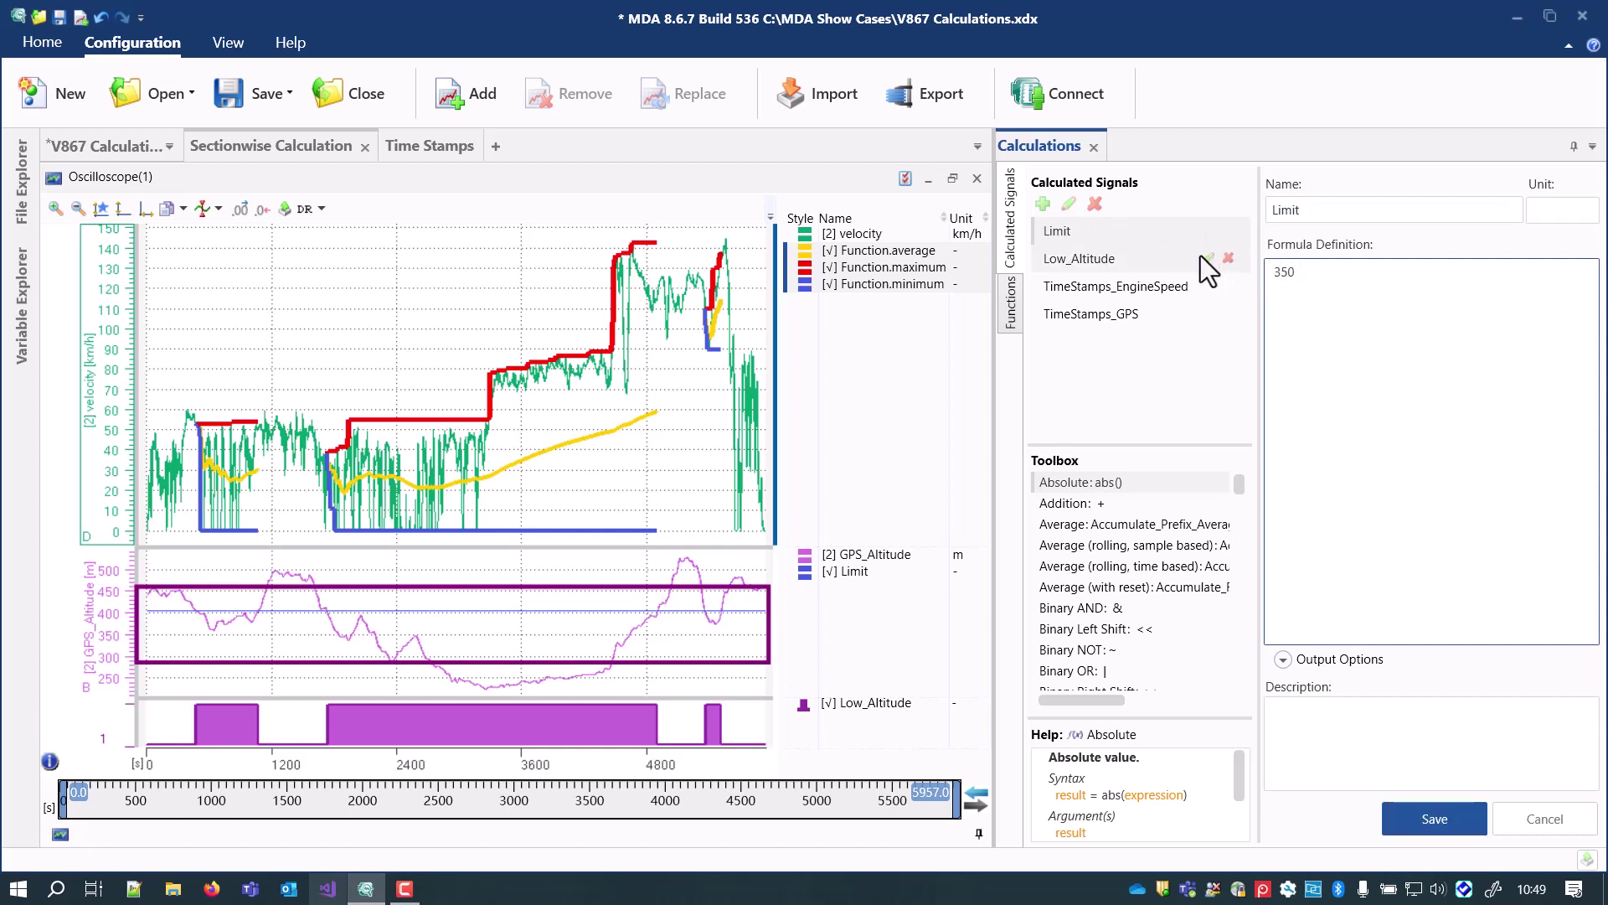
pyautogui.click(1436, 818)
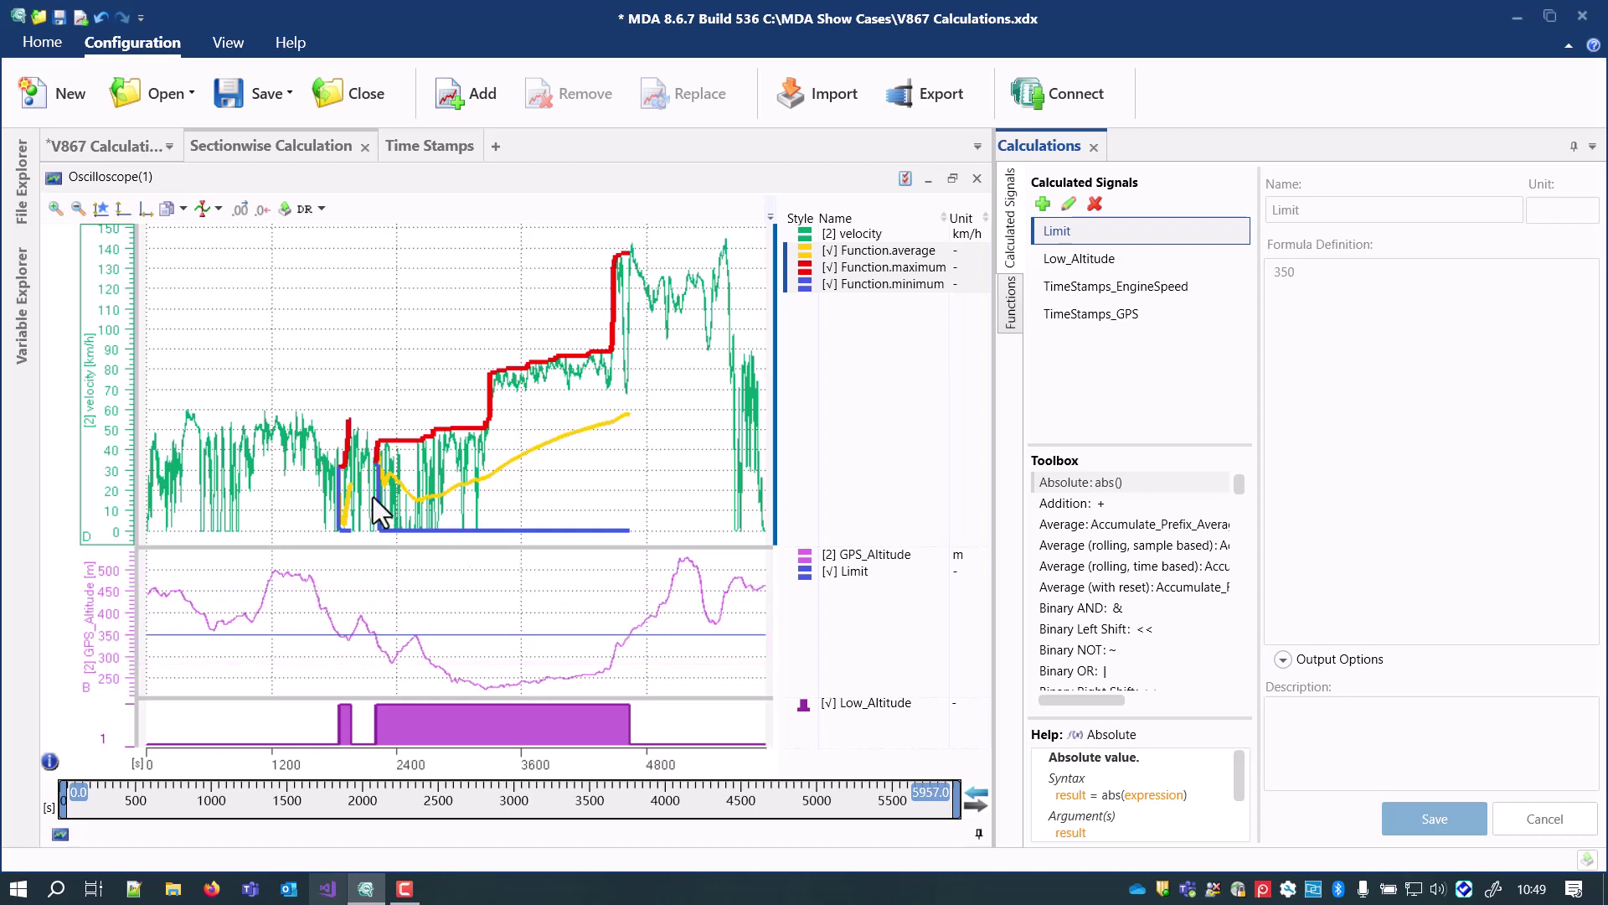
pyautogui.moveTo(314, 474); pyautogui.dragTo(444, 486)
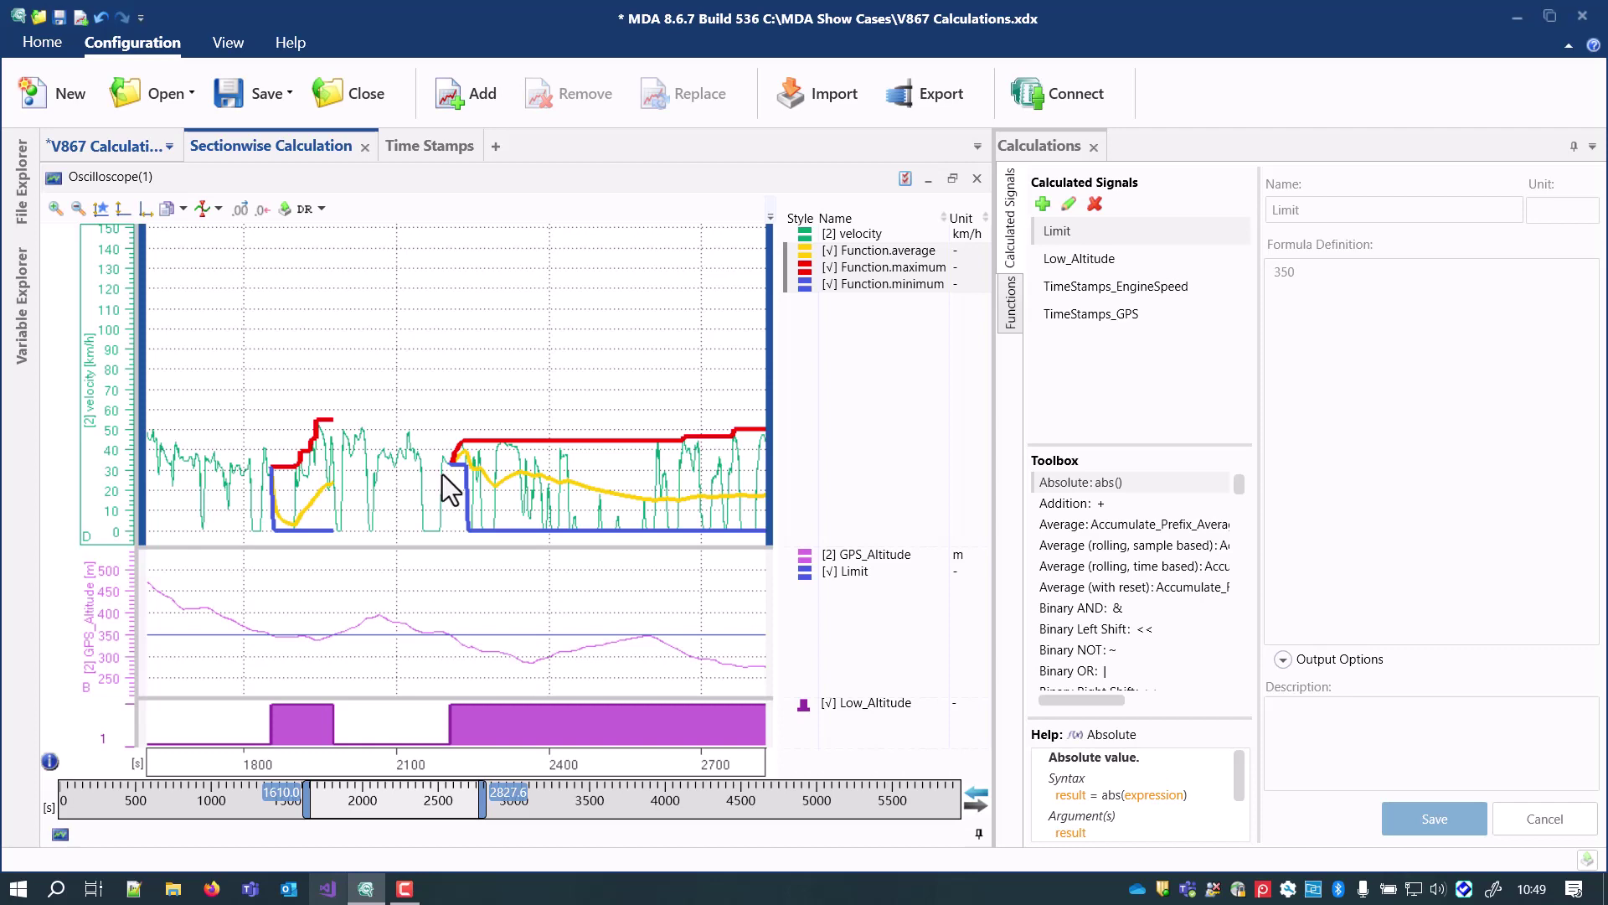
# Step: Create Function_1 as PWM Analysis and inspect its signalThresholdHigh, signalThresholdLow and timeout values
pyautogui.click(1017, 321)
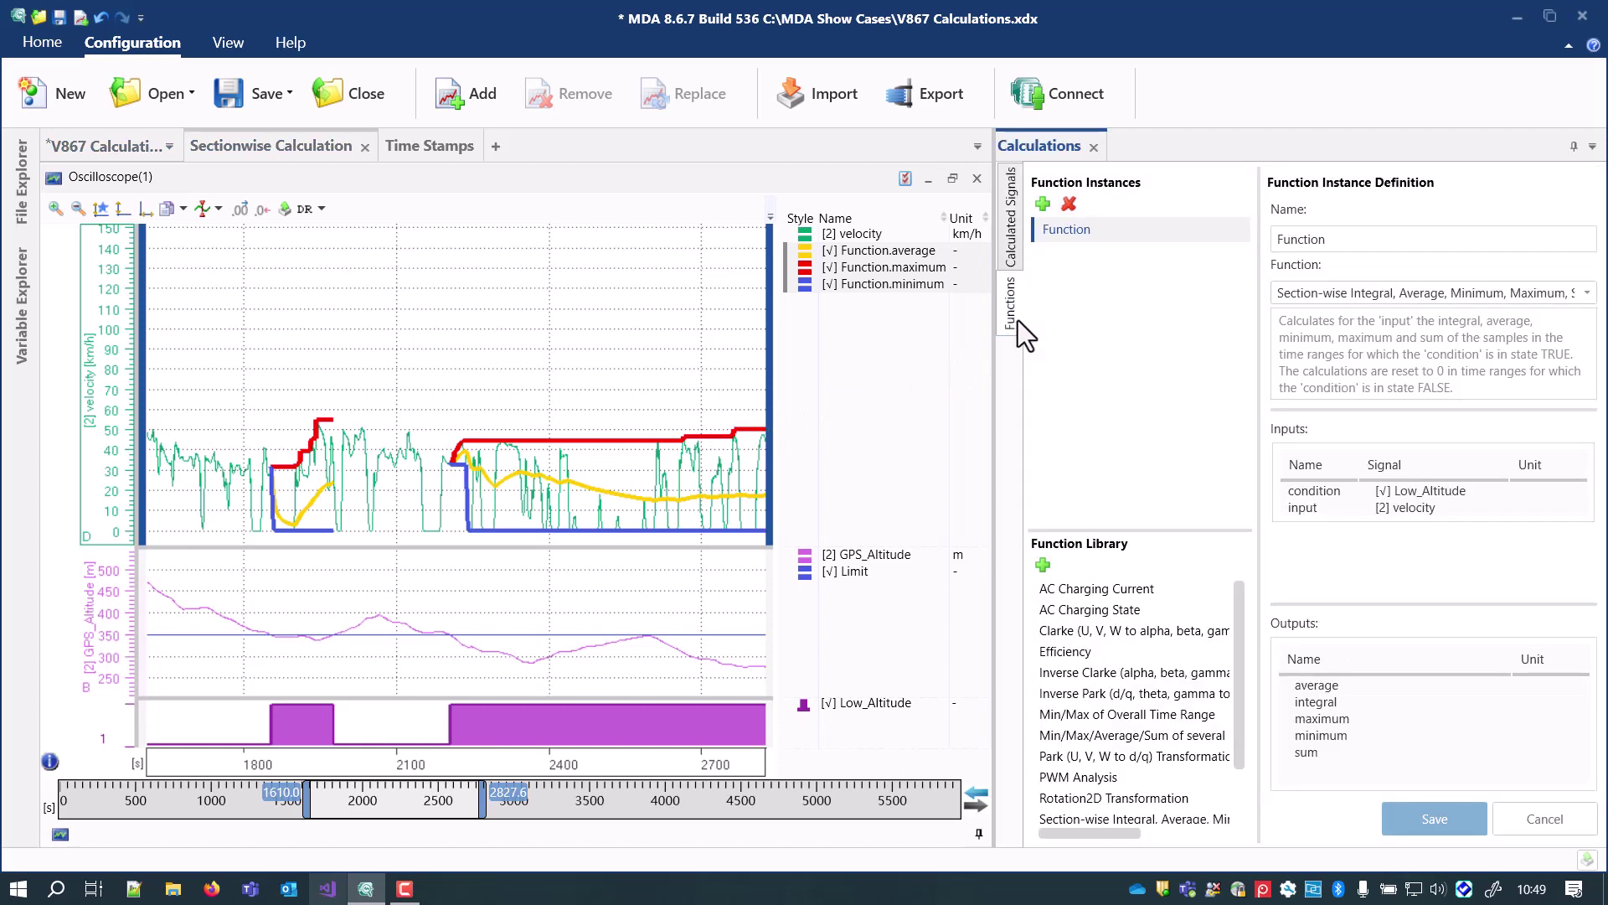
pyautogui.click(1042, 204)
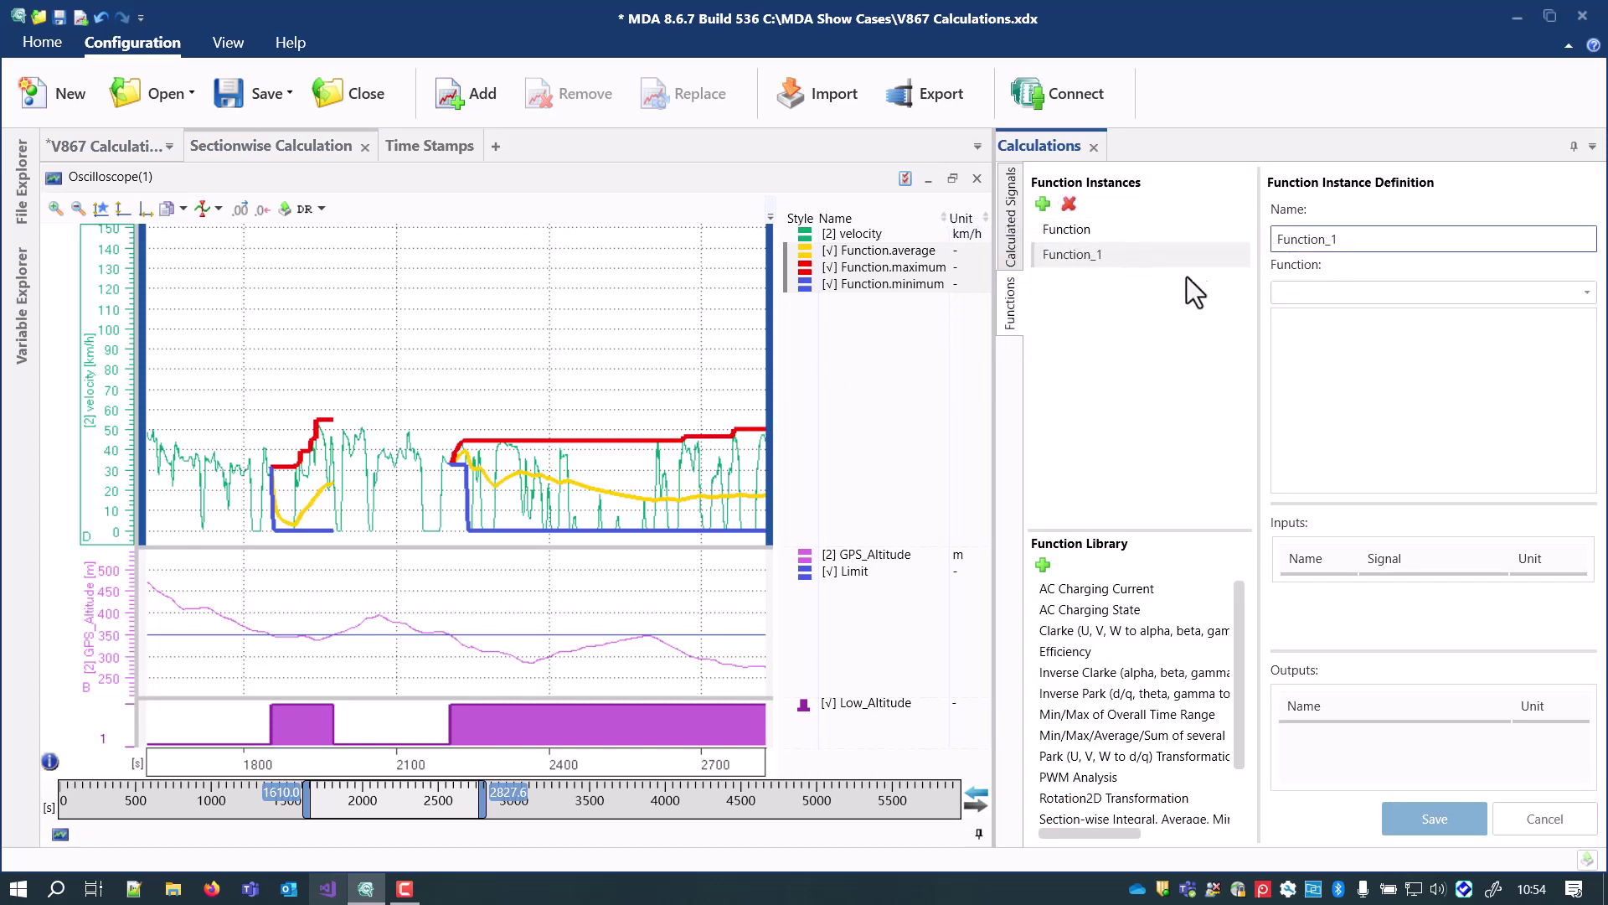
pyautogui.click(1292, 295)
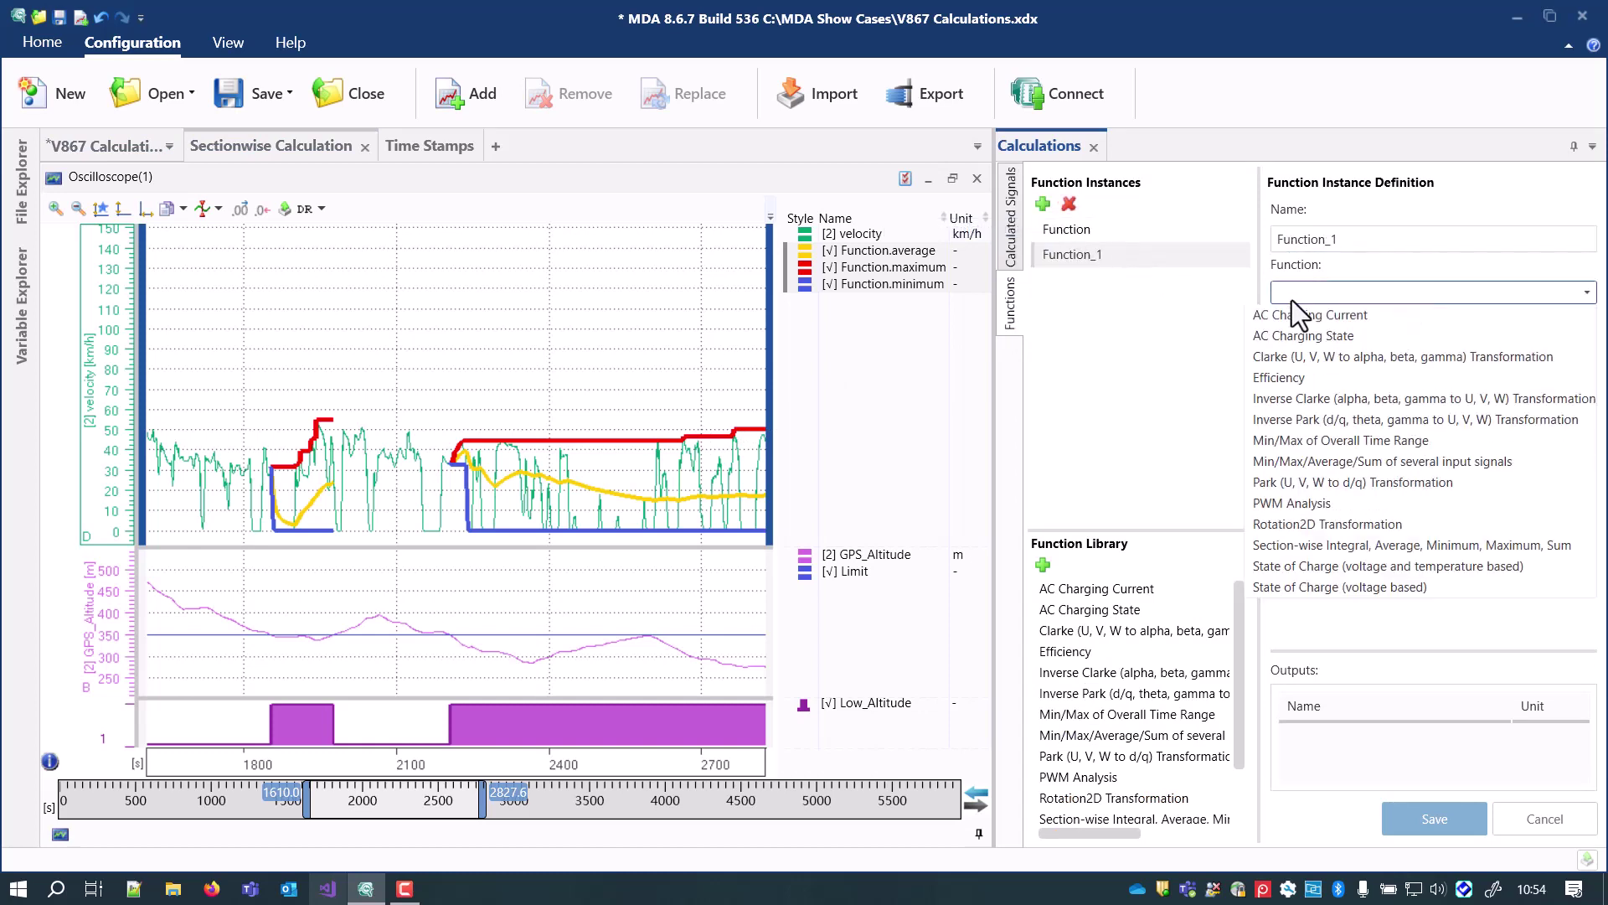
pyautogui.click(1308, 504)
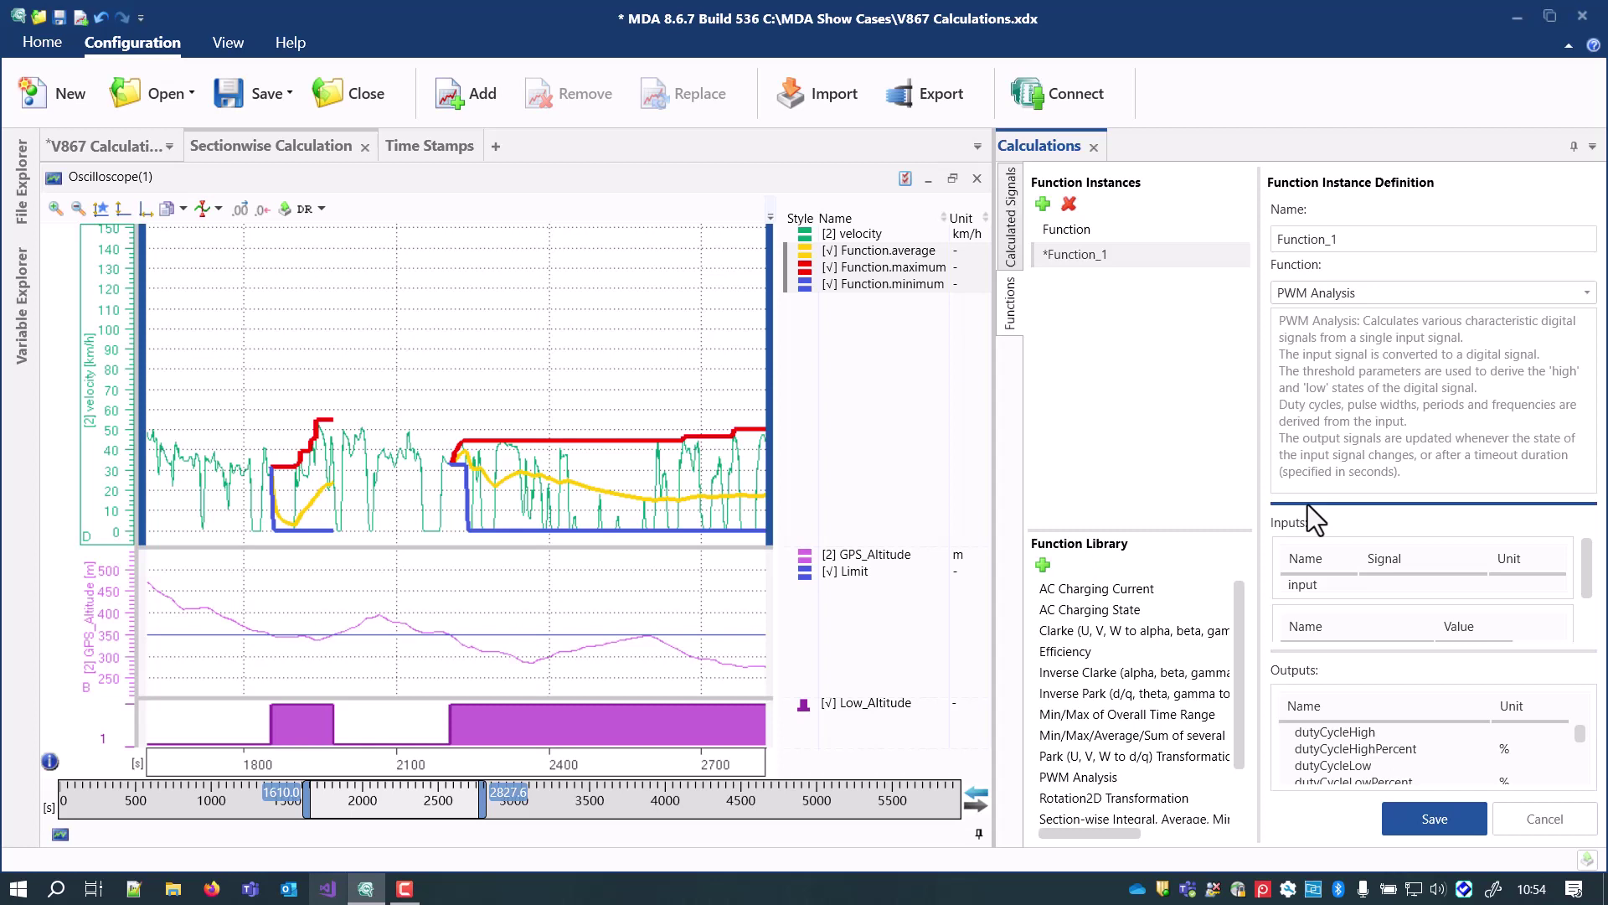
pyautogui.moveTo(1309, 504); pyautogui.dragTo(1308, 352)
pyautogui.click(1455, 503)
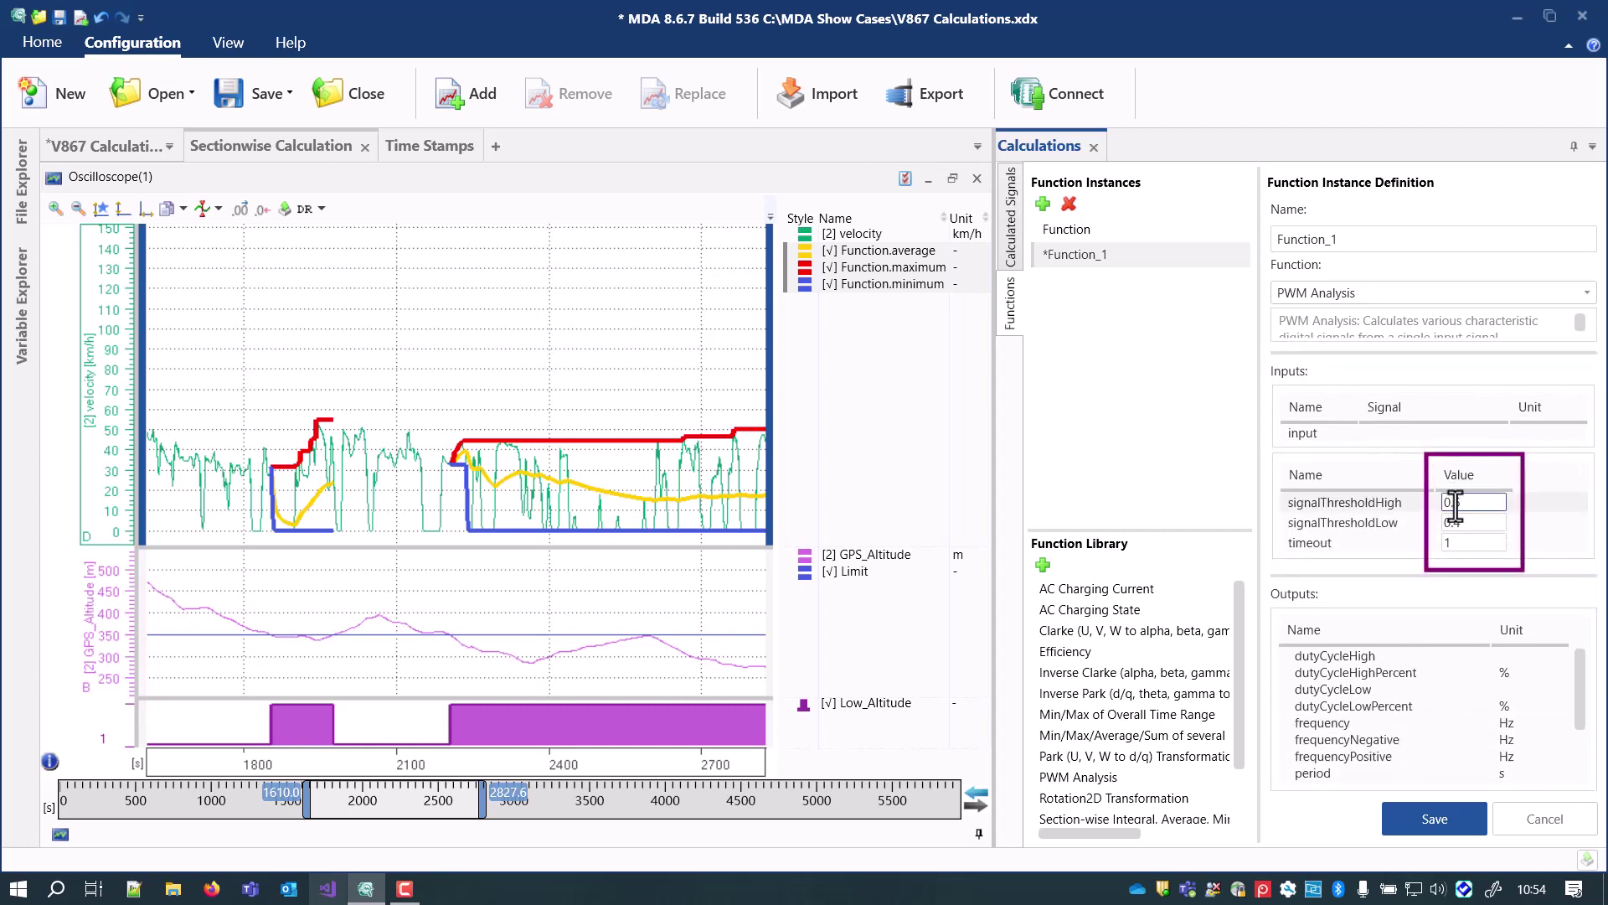
pyautogui.click(1462, 521)
pyautogui.click(1477, 541)
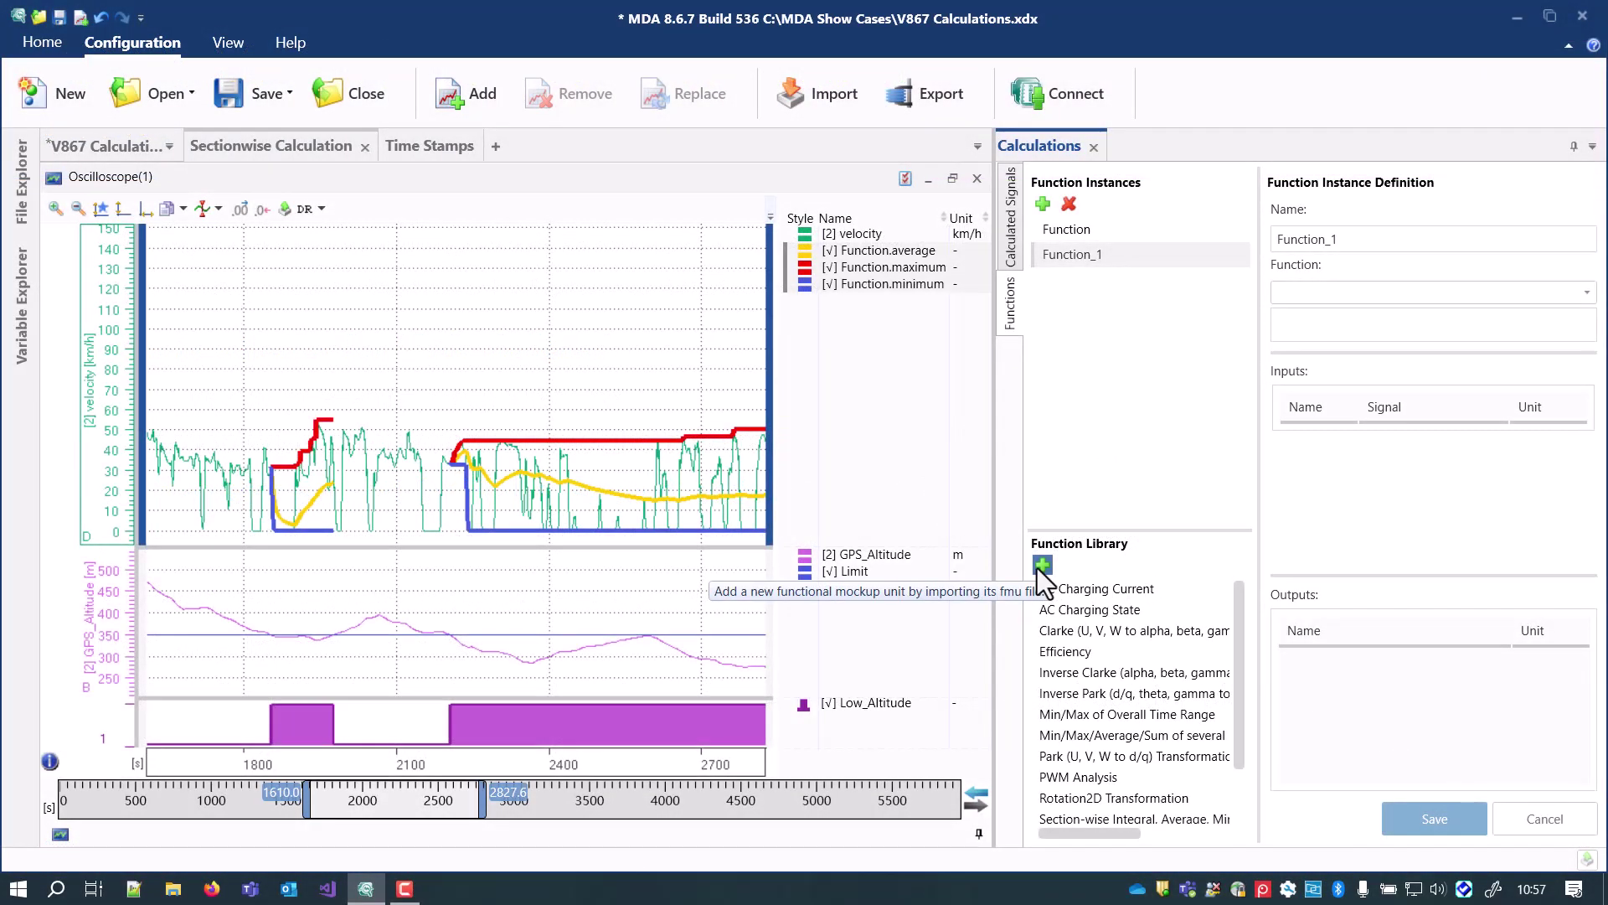
# Step: Import BouncingBall.fmu into the function library and check the update notification
pyautogui.click(1043, 566)
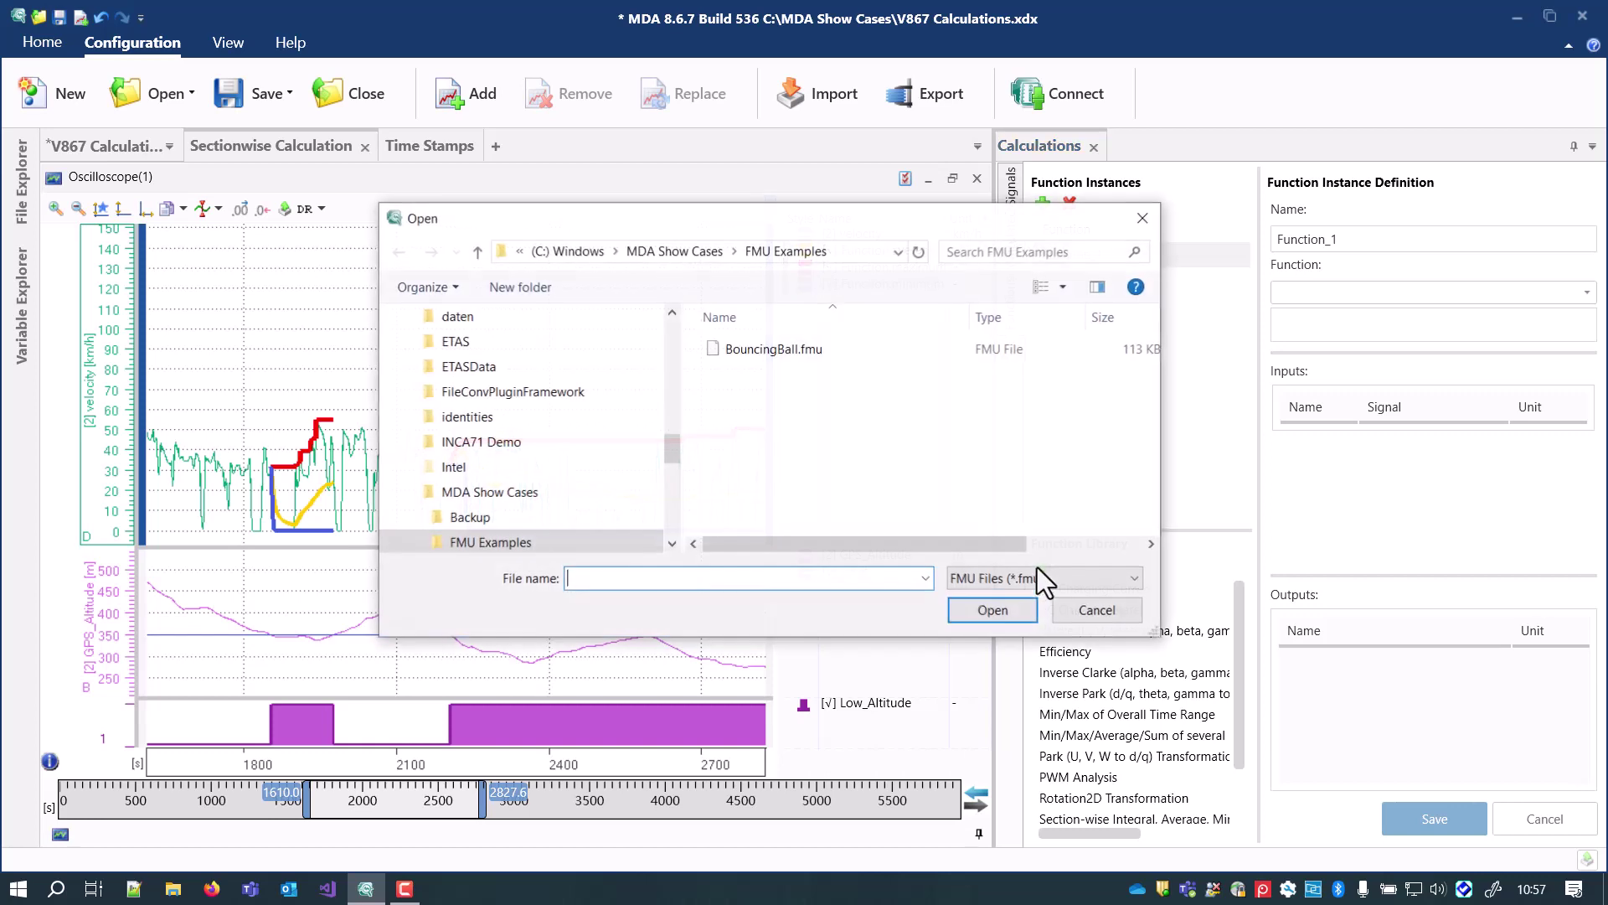
pyautogui.click(818, 358)
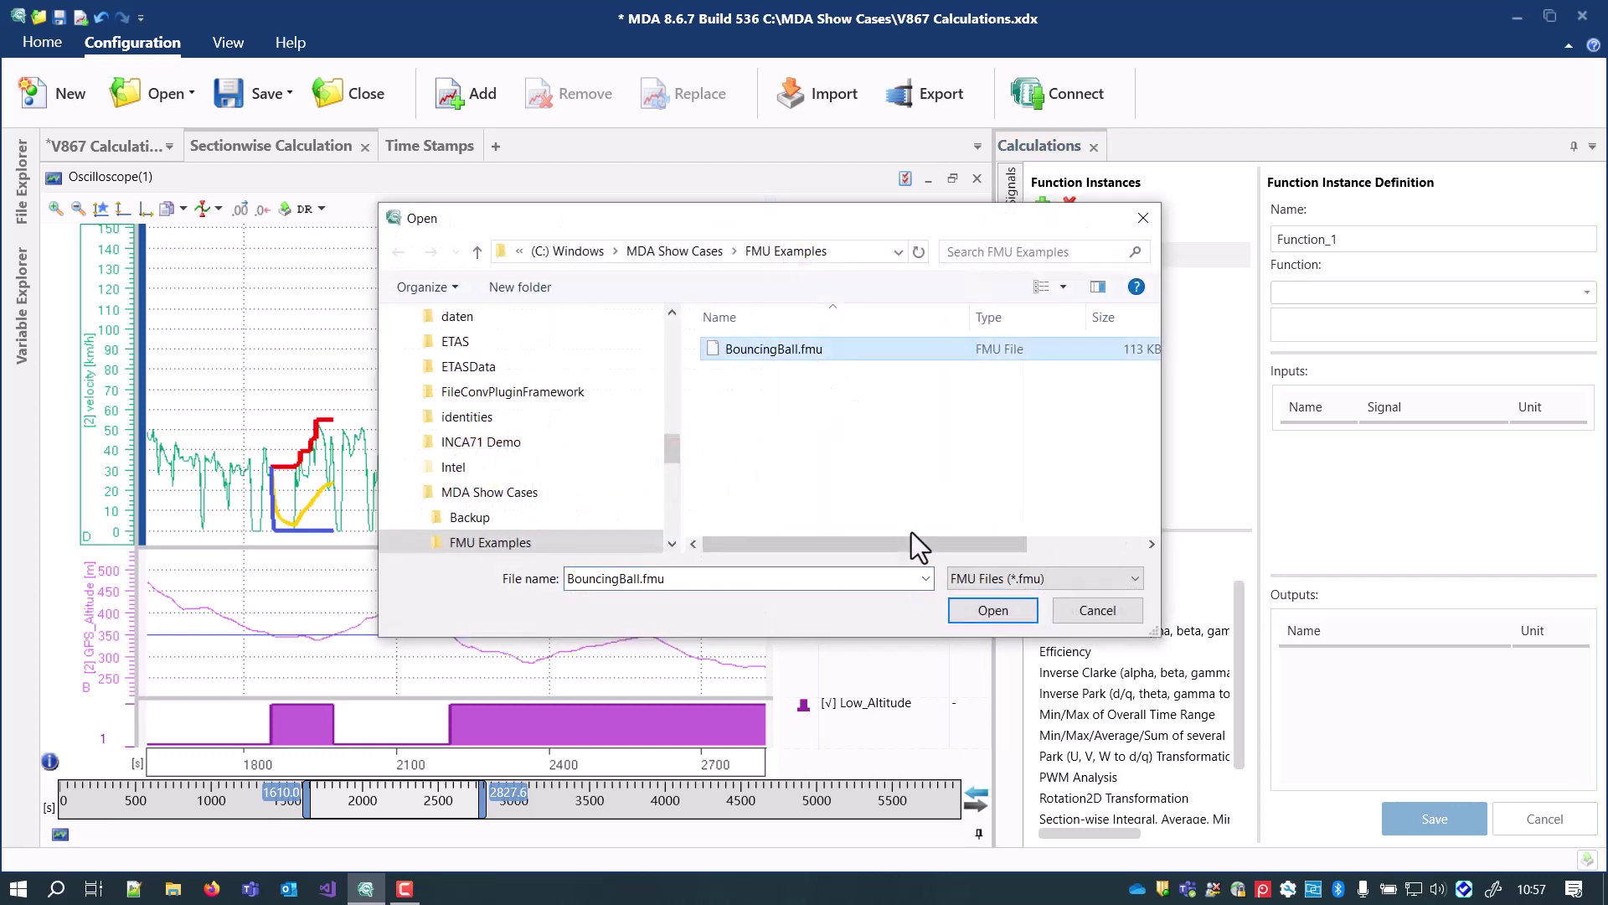
pyautogui.click(972, 607)
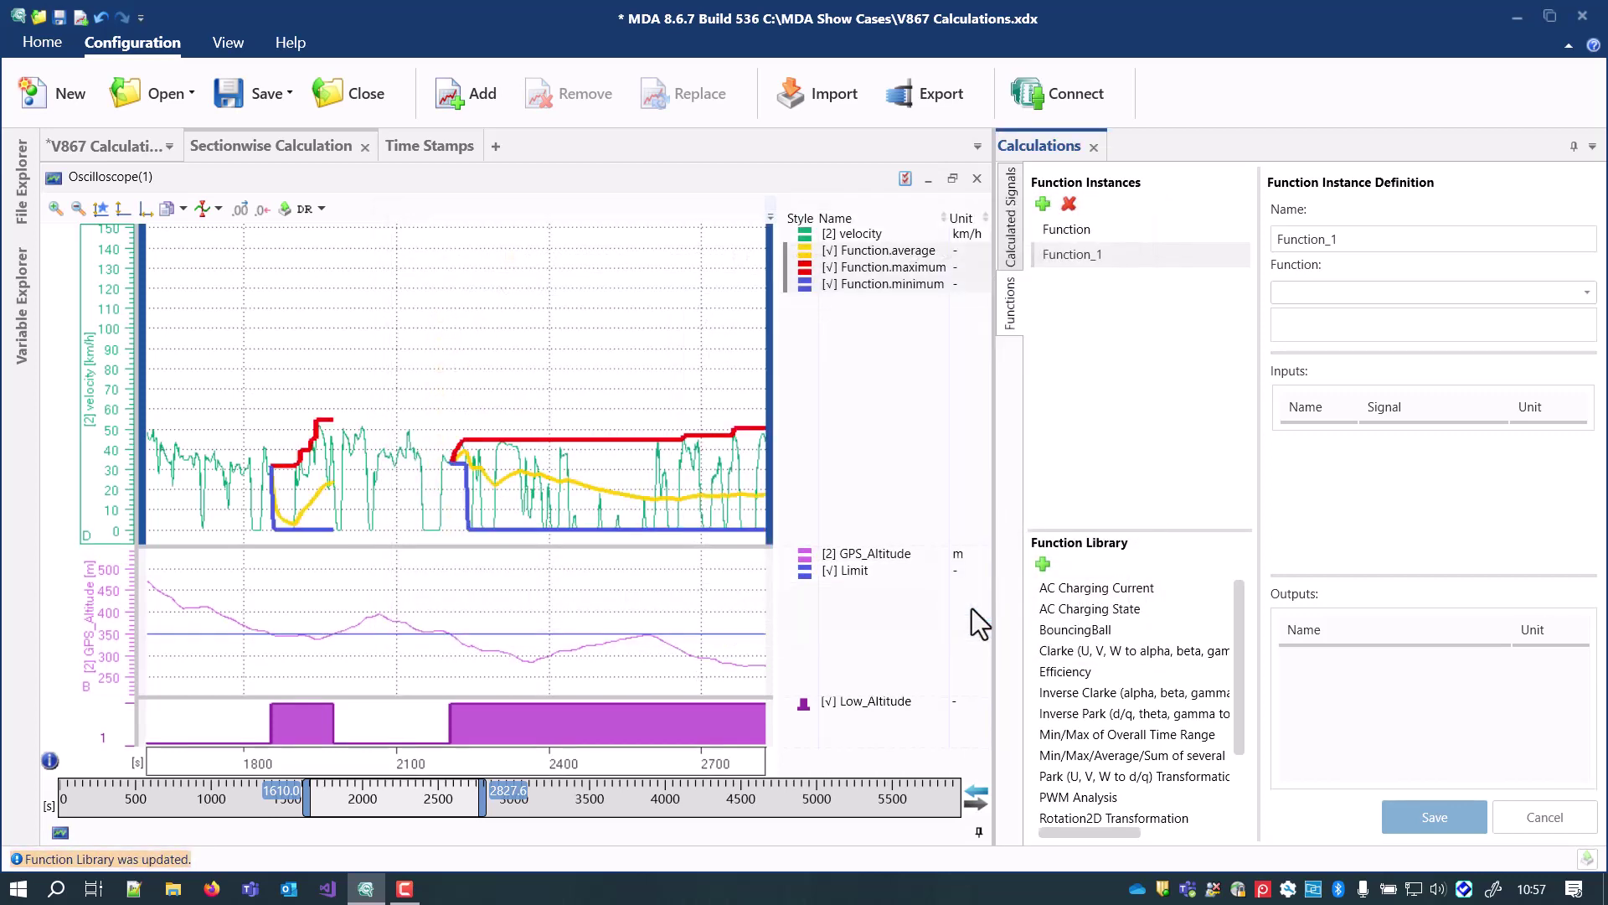
pyautogui.click(176, 861)
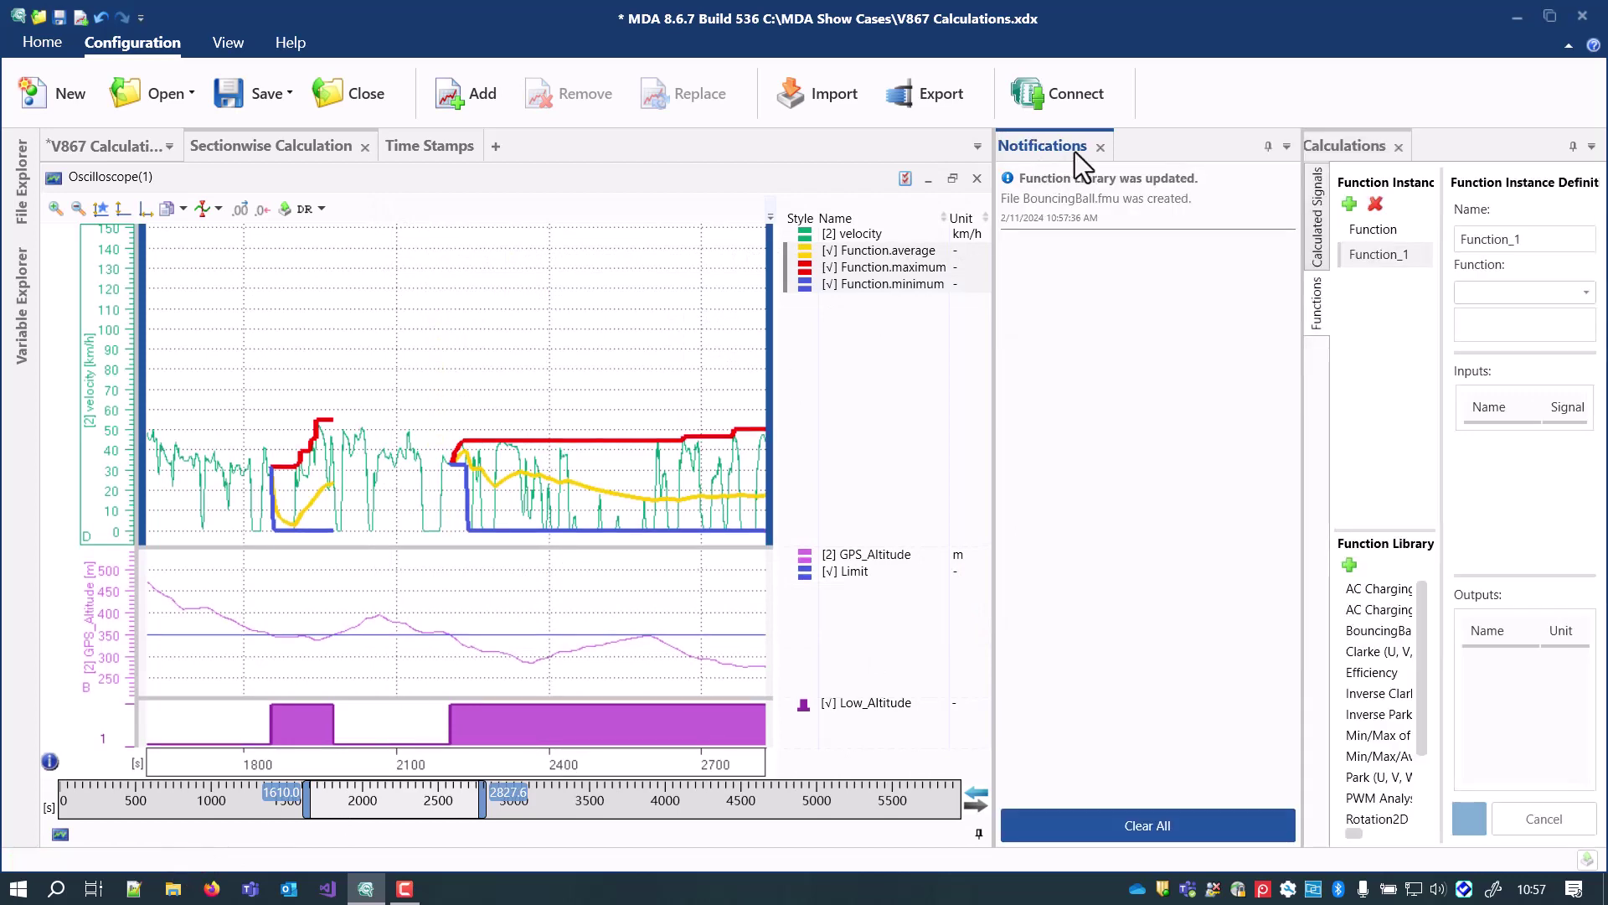
pyautogui.click(1100, 148)
# Step: Rename Function_1 to BB, assign it the BouncingBall function, and save it
pyautogui.click(1335, 240)
pyautogui.moveTo(1340, 240); pyautogui.dragTo(1271, 243)
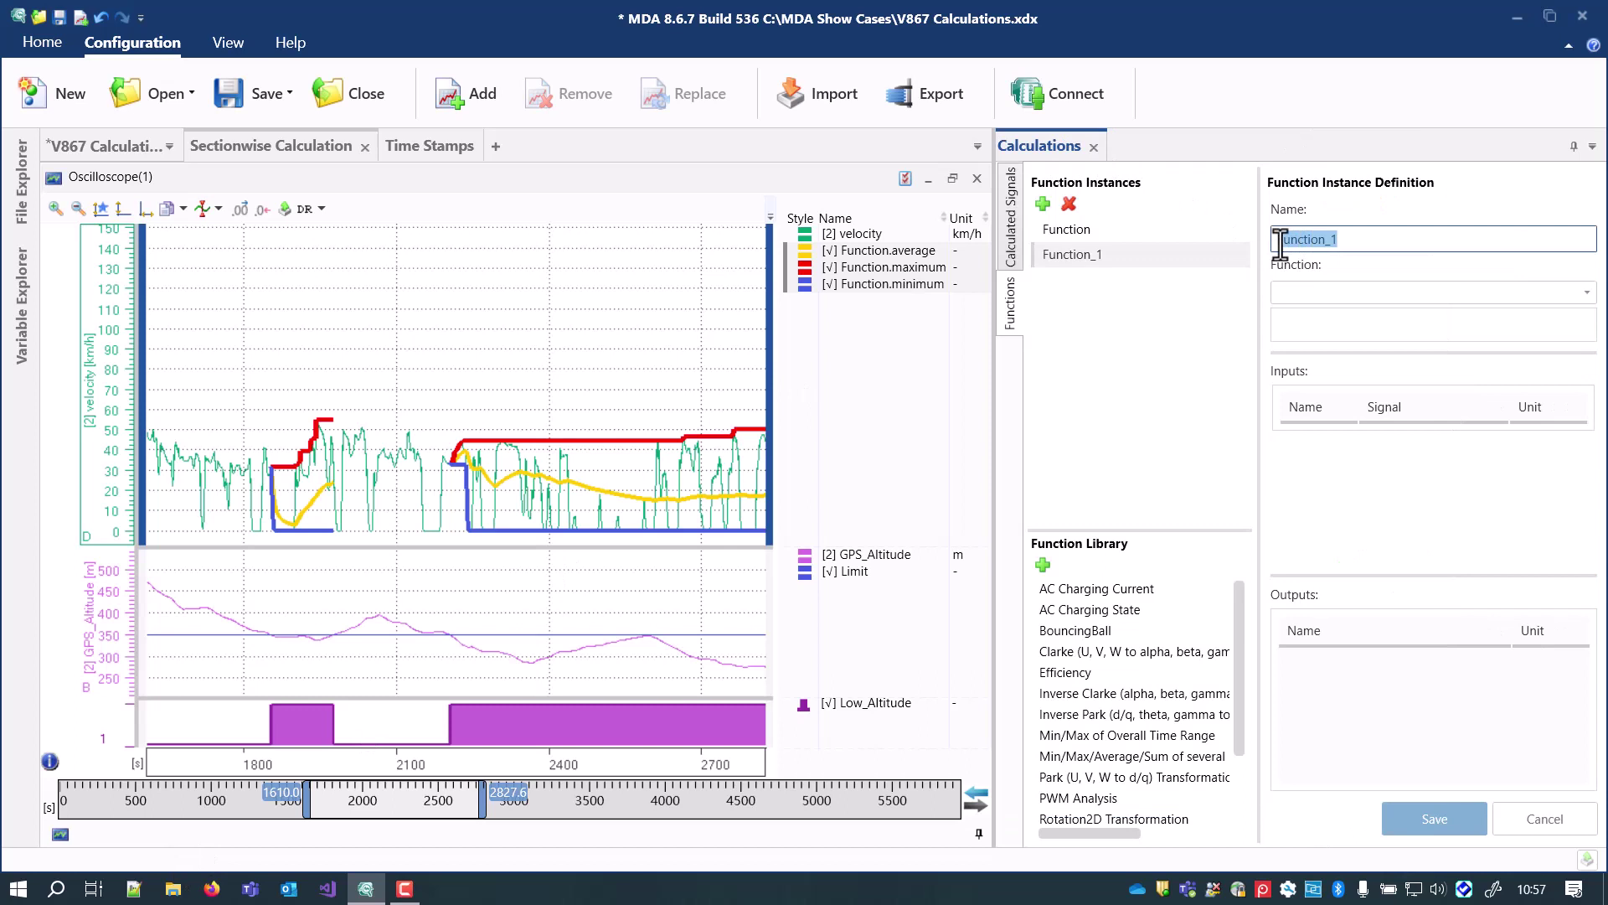
pyautogui.write('BB')
pyautogui.click(1300, 293)
pyautogui.click(1335, 351)
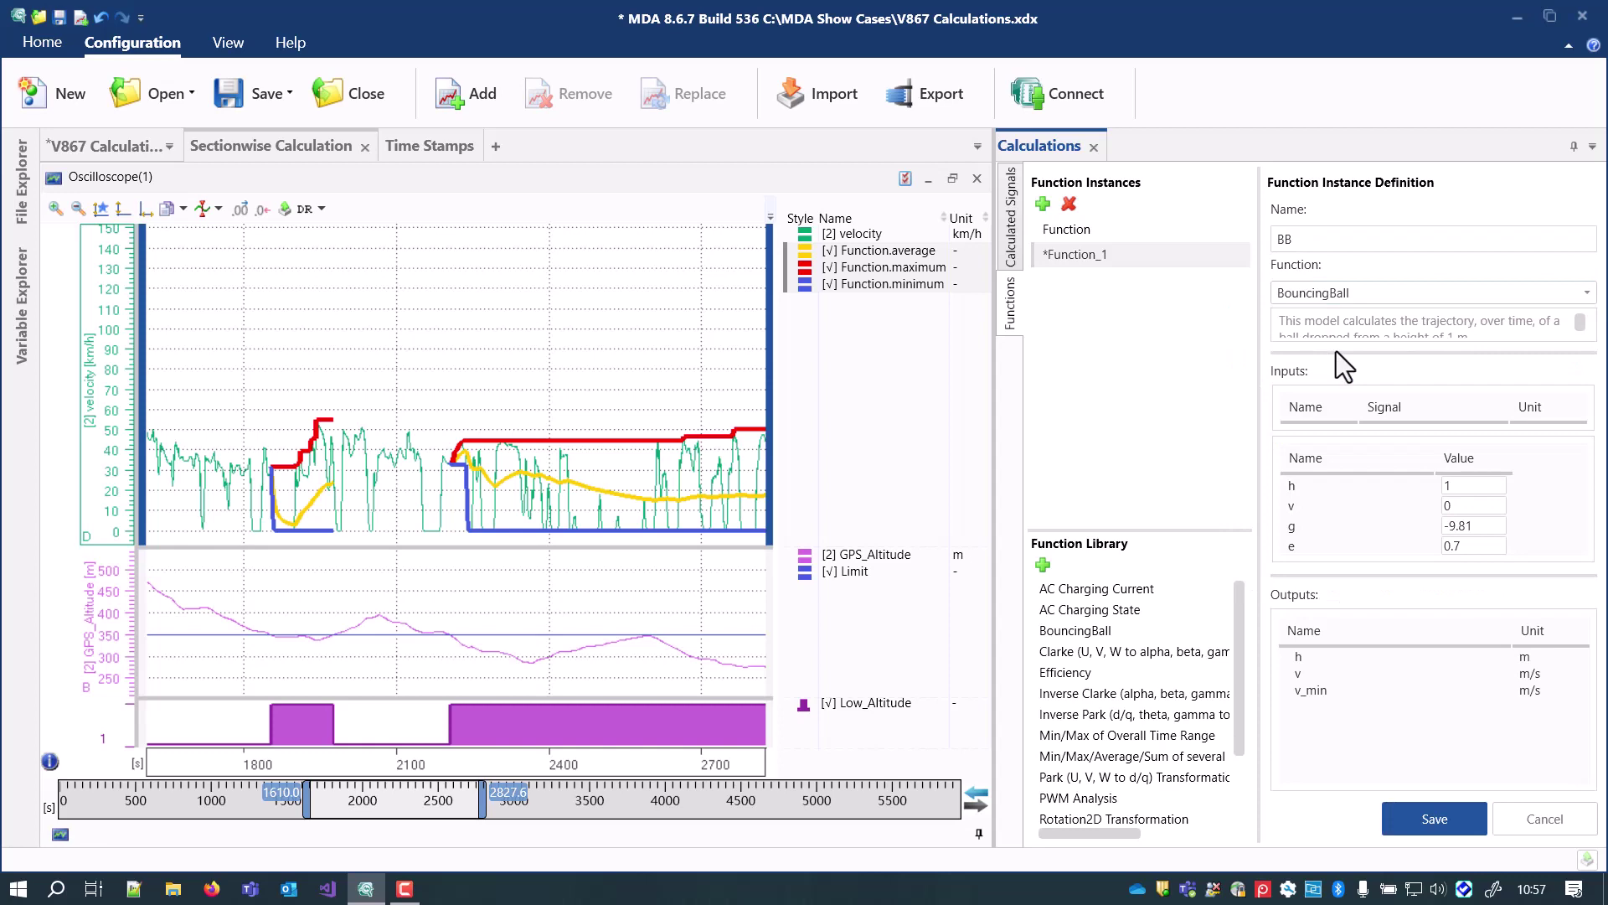
pyautogui.click(1454, 817)
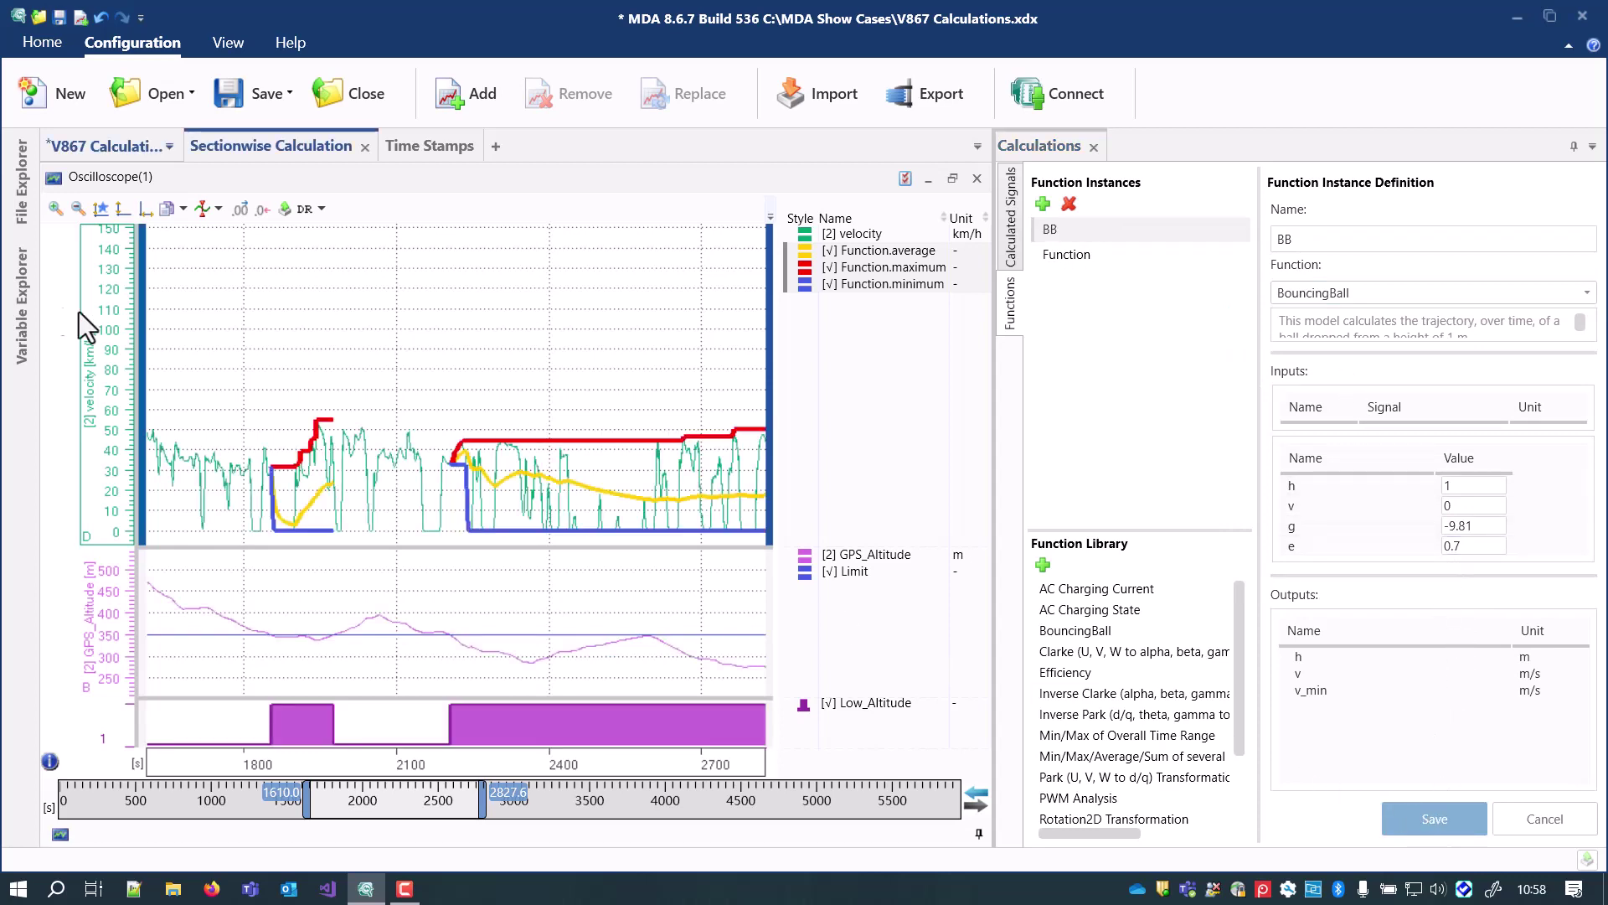
# Step: Plot BB.h in a new oscilloscope with the y axis fitted to it
pyautogui.click(32, 293)
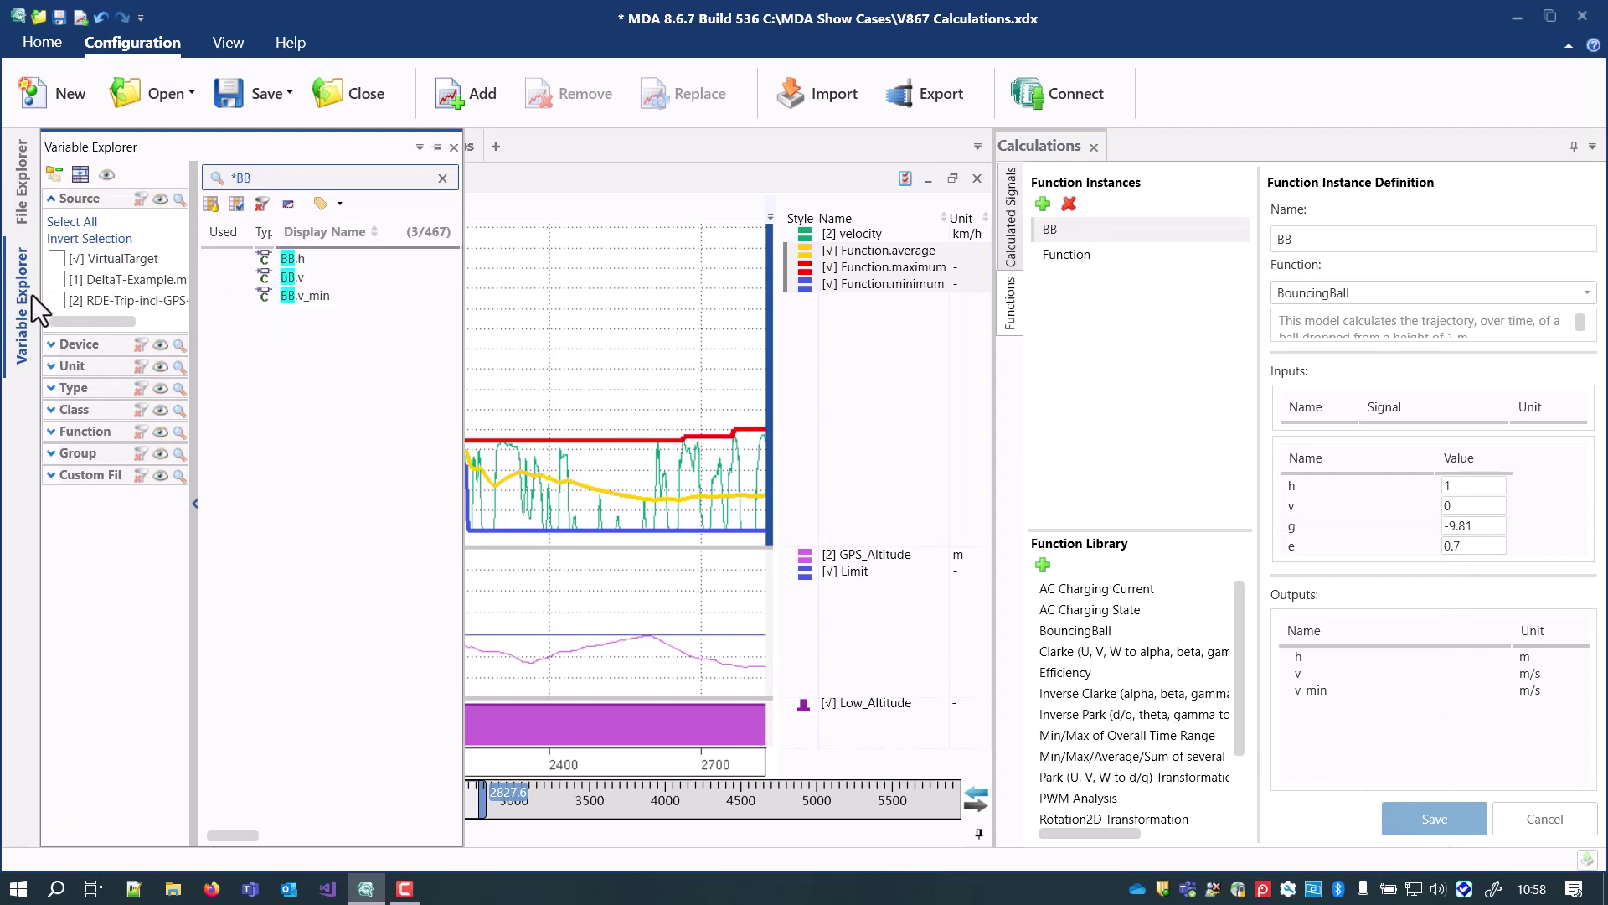
pyautogui.moveTo(284, 260); pyautogui.dragTo(298, 146)
pyautogui.click(367, 302)
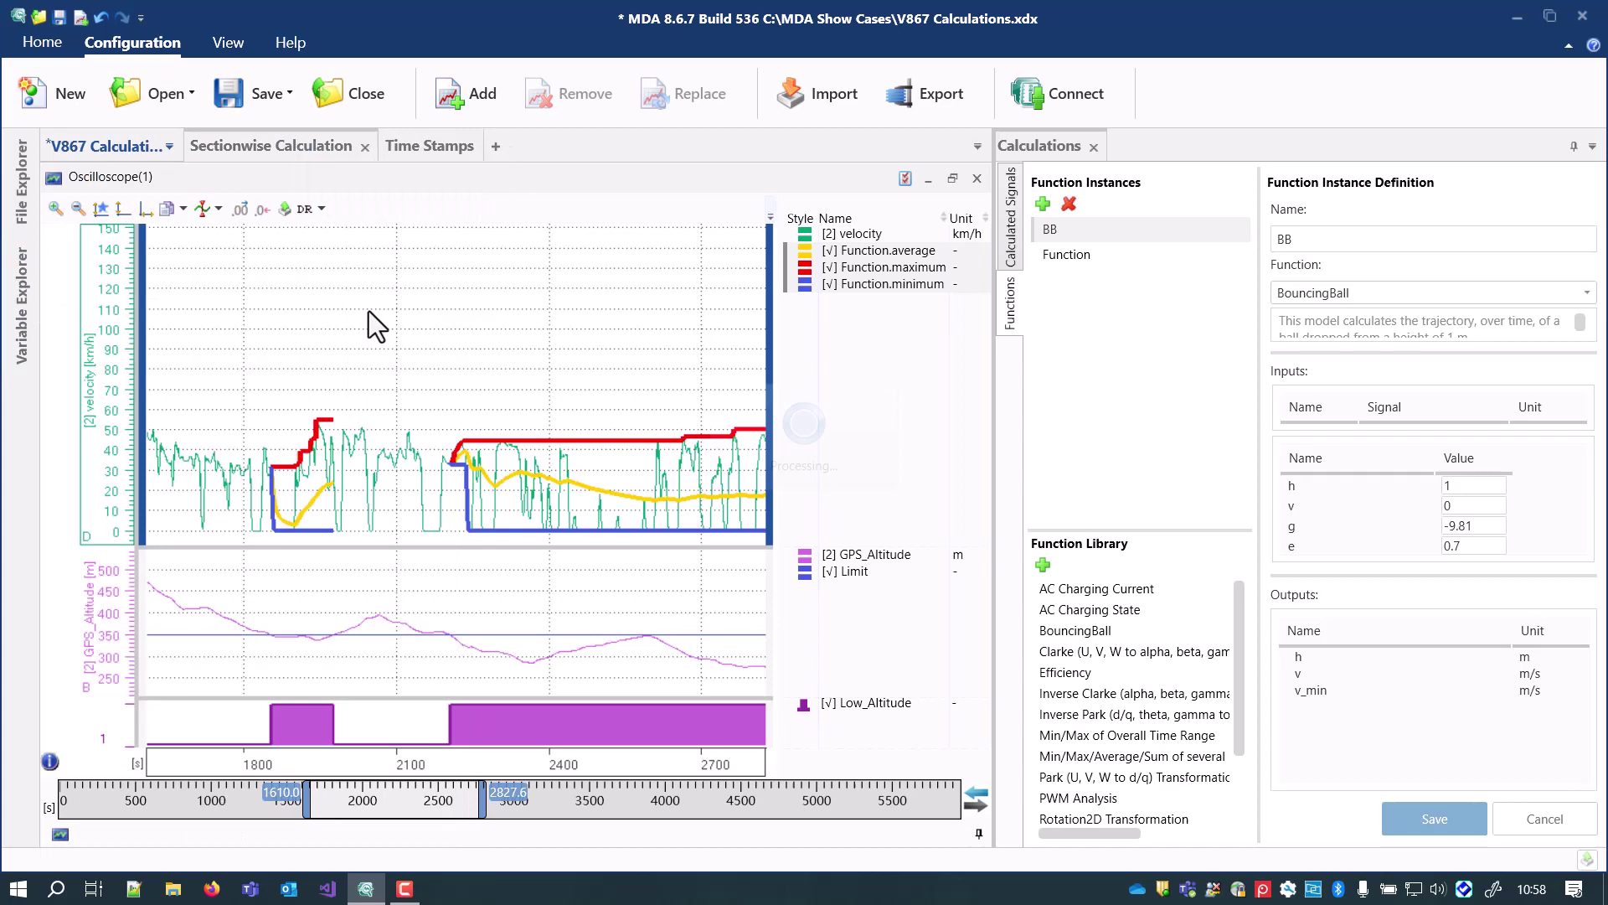
pyautogui.click(123, 208)
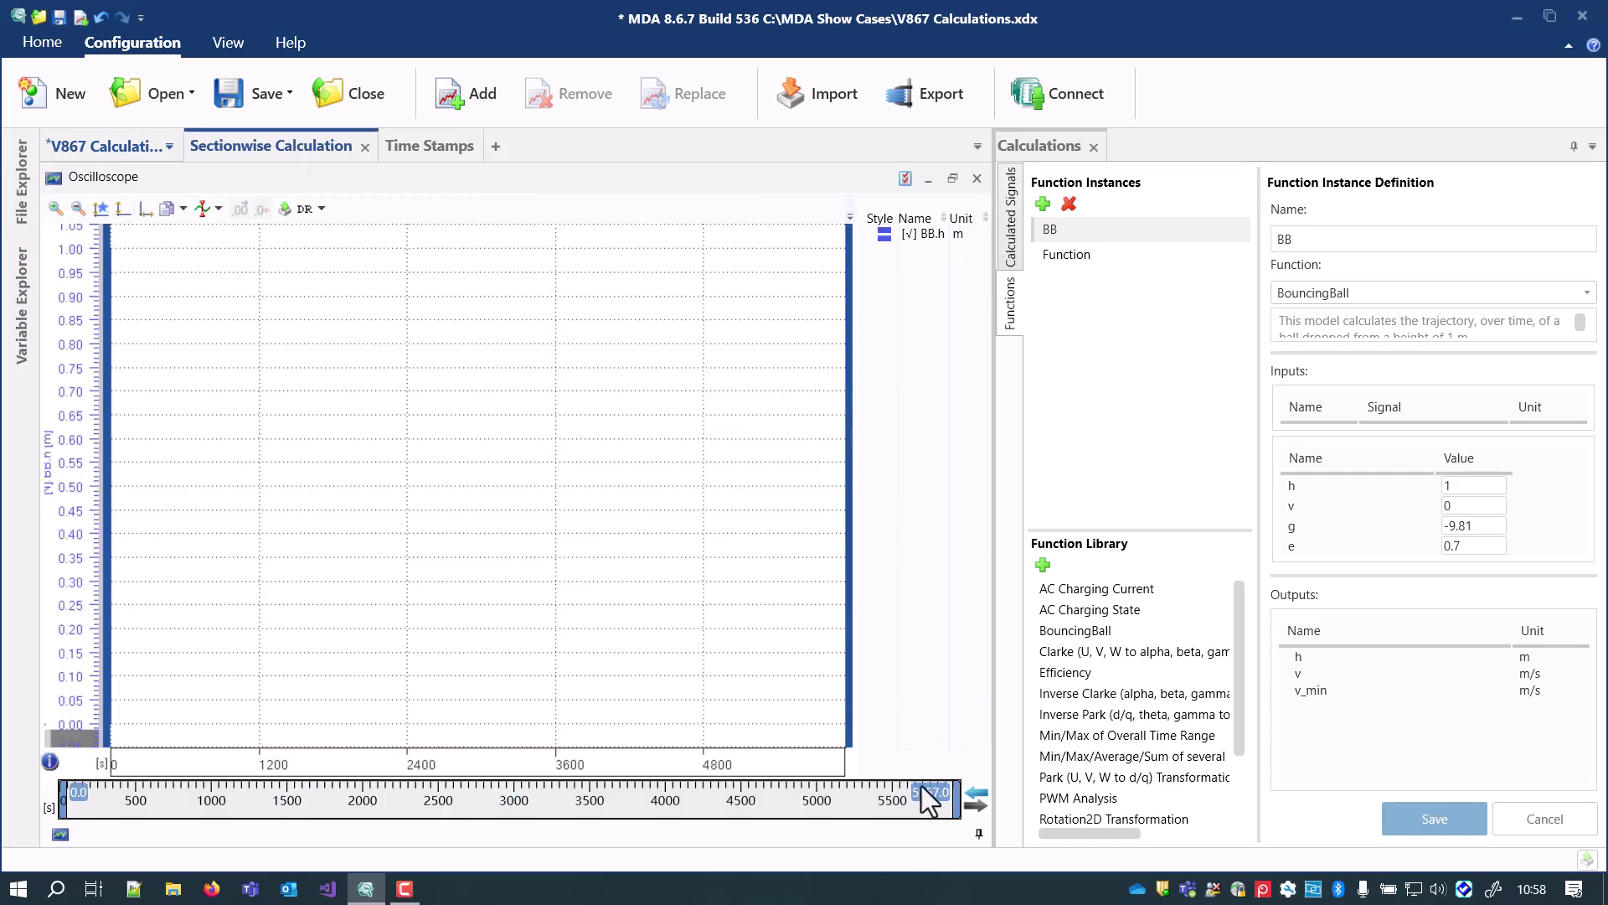
# Step: End the time range at 5 s and duplicate the BB instance as BB_1
pyautogui.write('5')
pyautogui.press('Return')
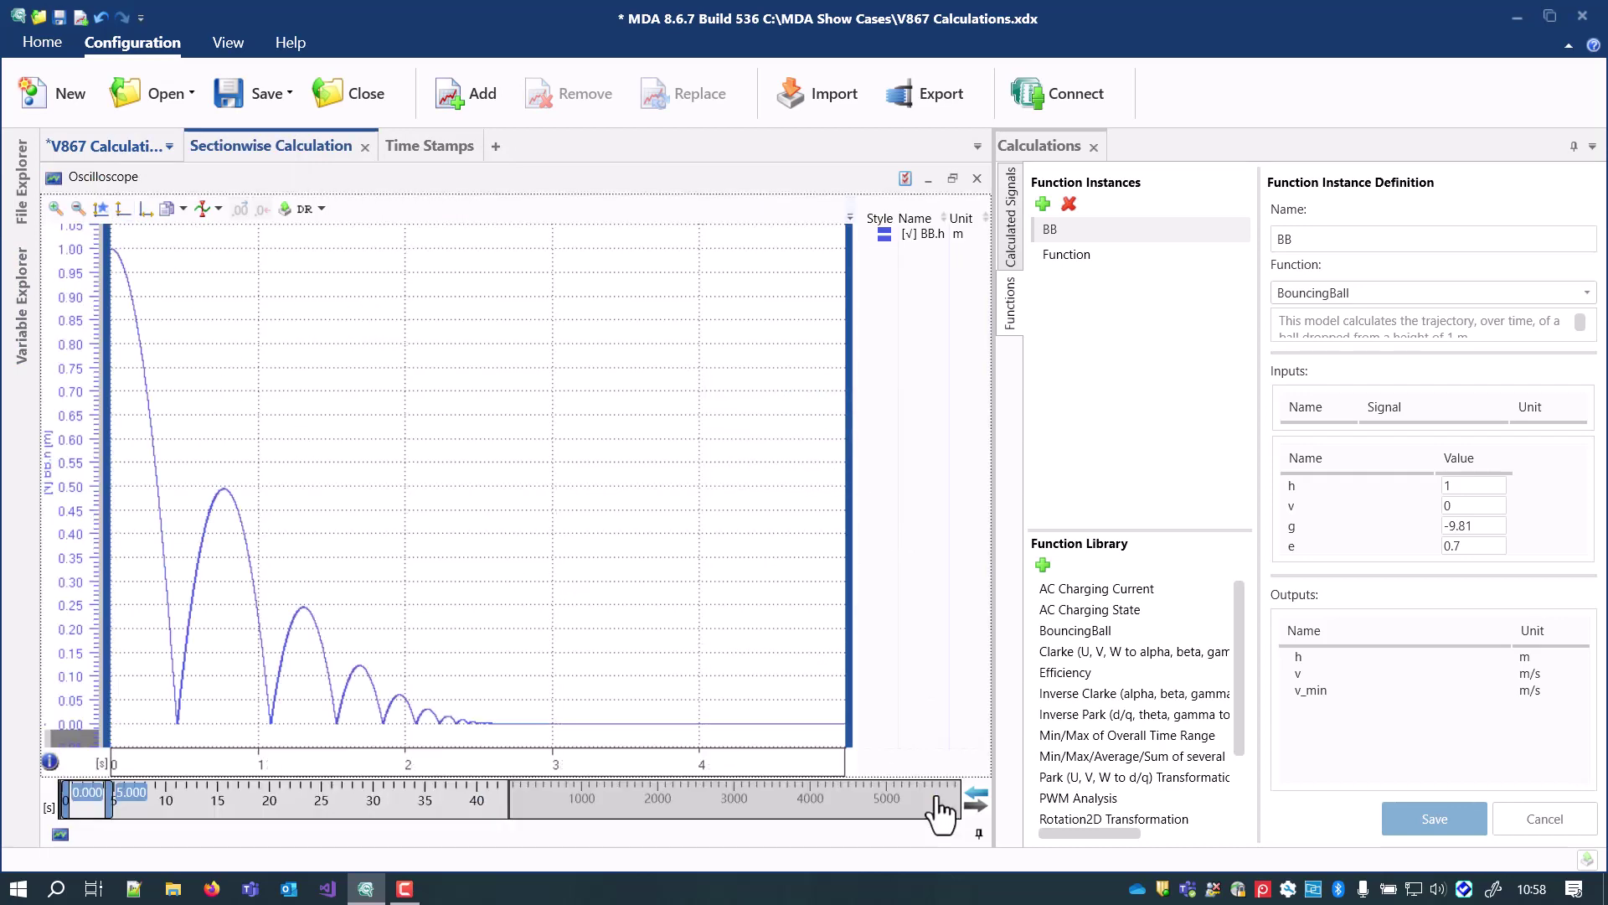
pyautogui.rightClick(1057, 229)
pyautogui.click(1042, 244)
pyautogui.rightClick(1052, 234)
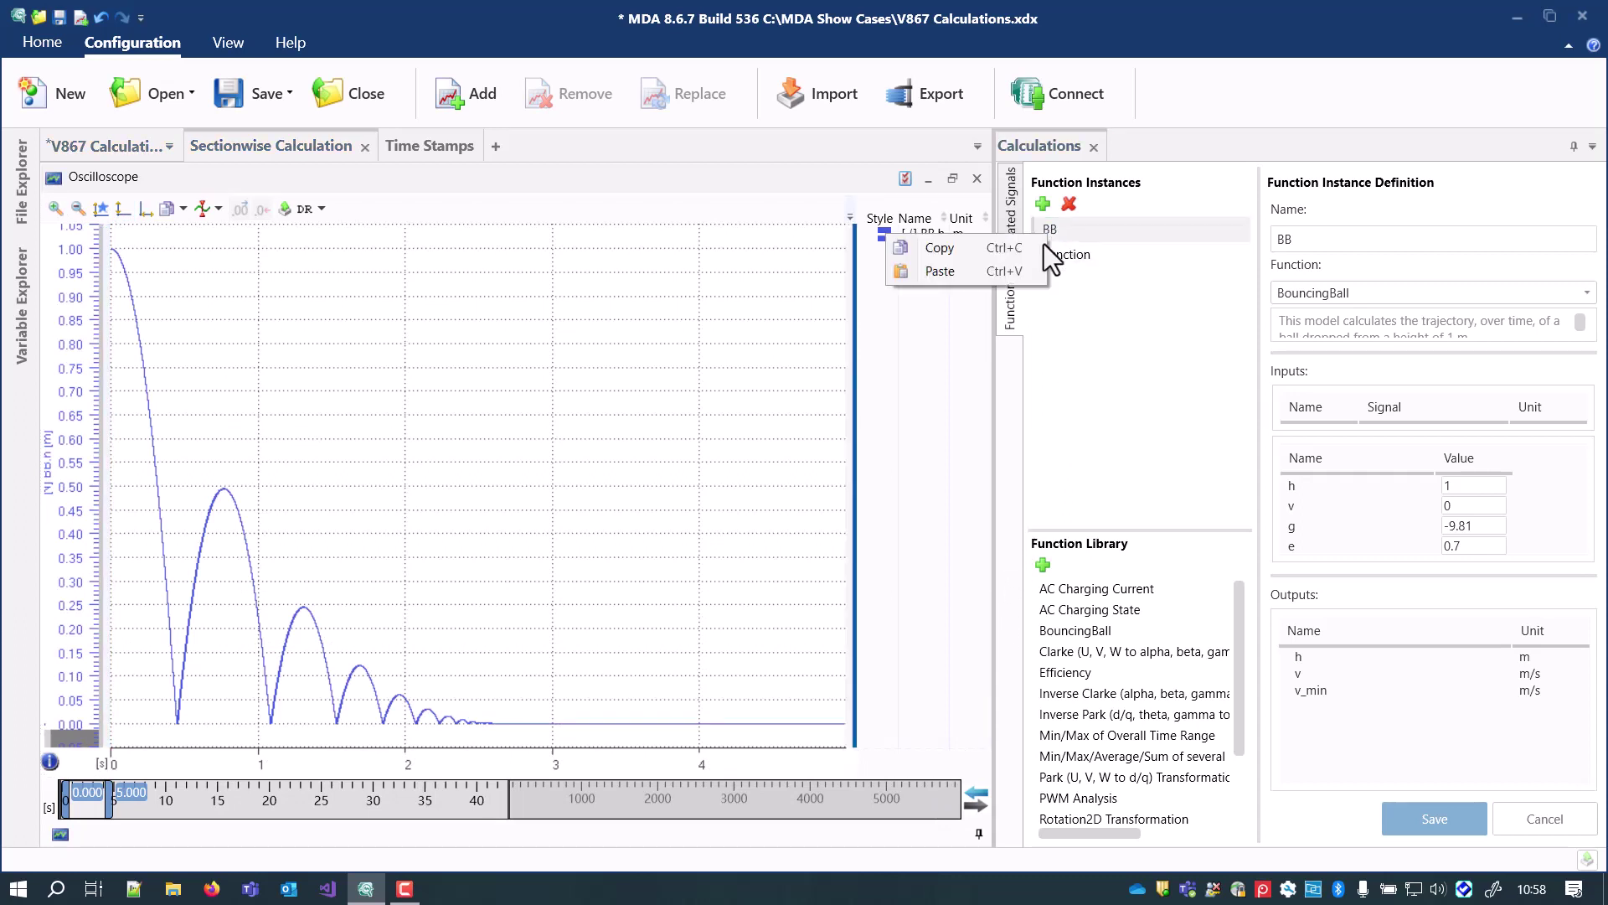
pyautogui.click(1029, 268)
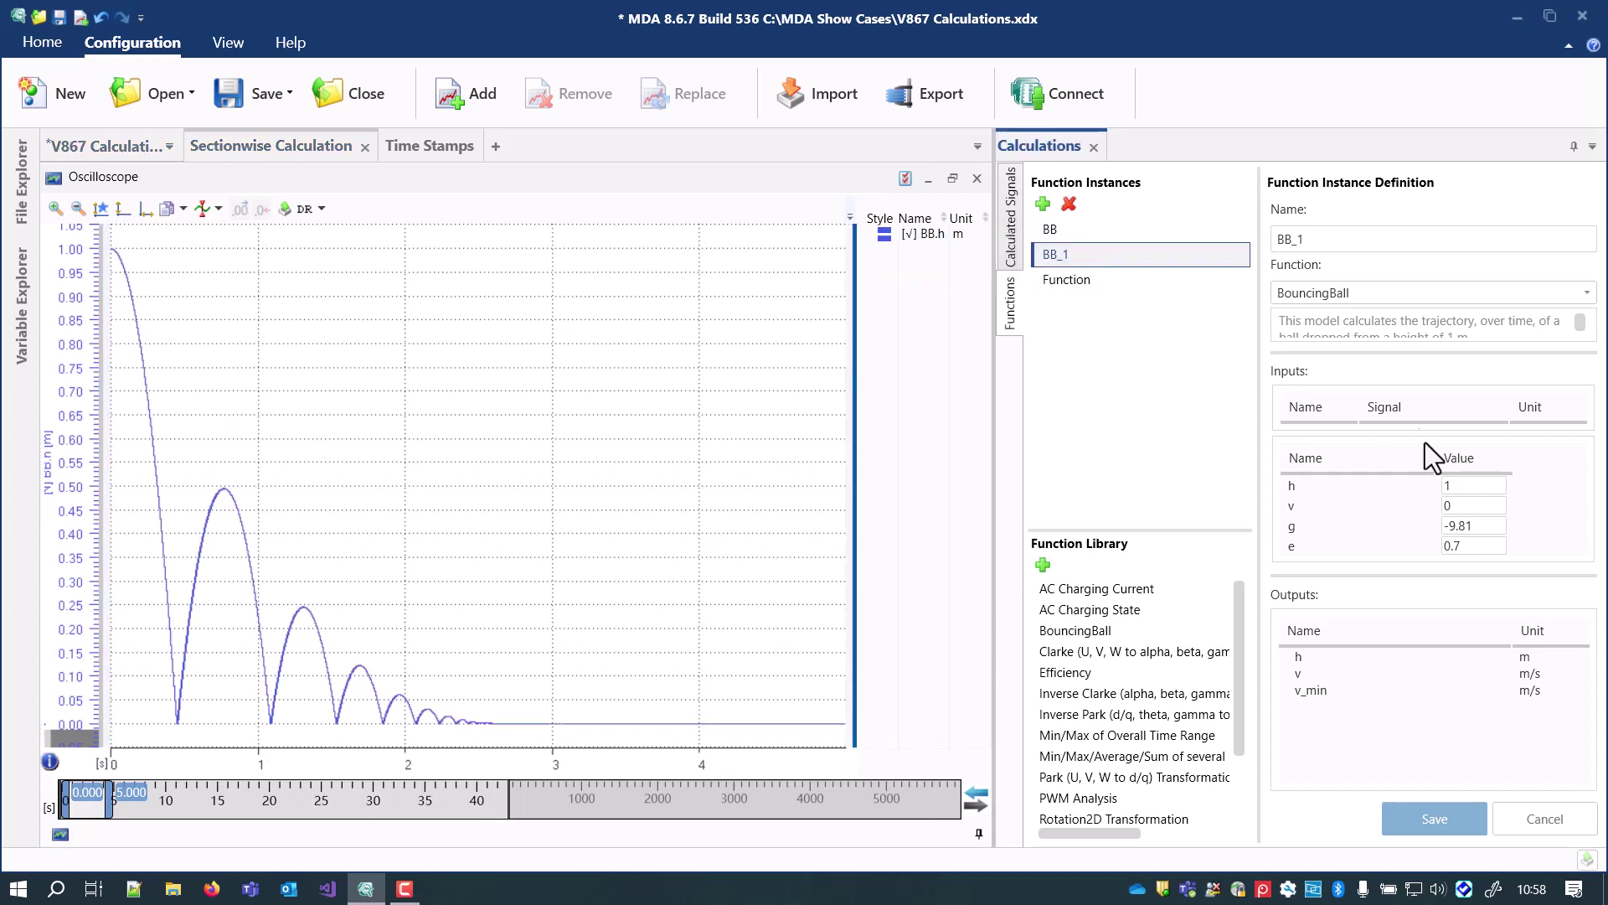
# Step: Set BB_1's e coefficient to 0.8, save it, and plot BB_1.h beside BB.h
pyautogui.click(1472, 546)
pyautogui.press('BackSpace')
pyautogui.write('8')
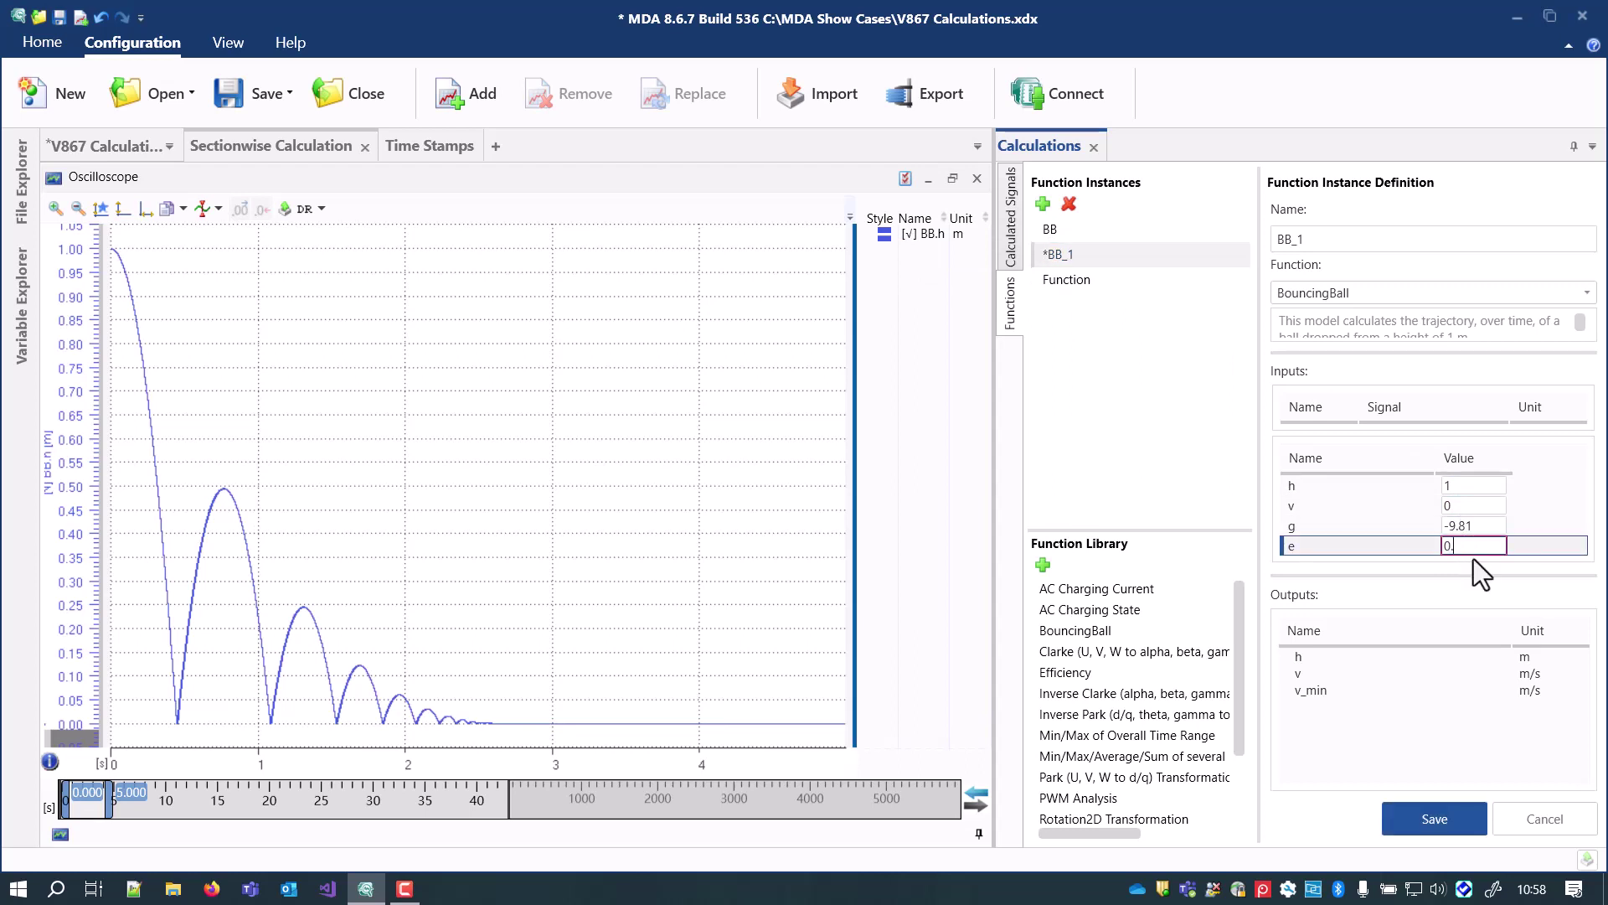
pyautogui.click(1459, 826)
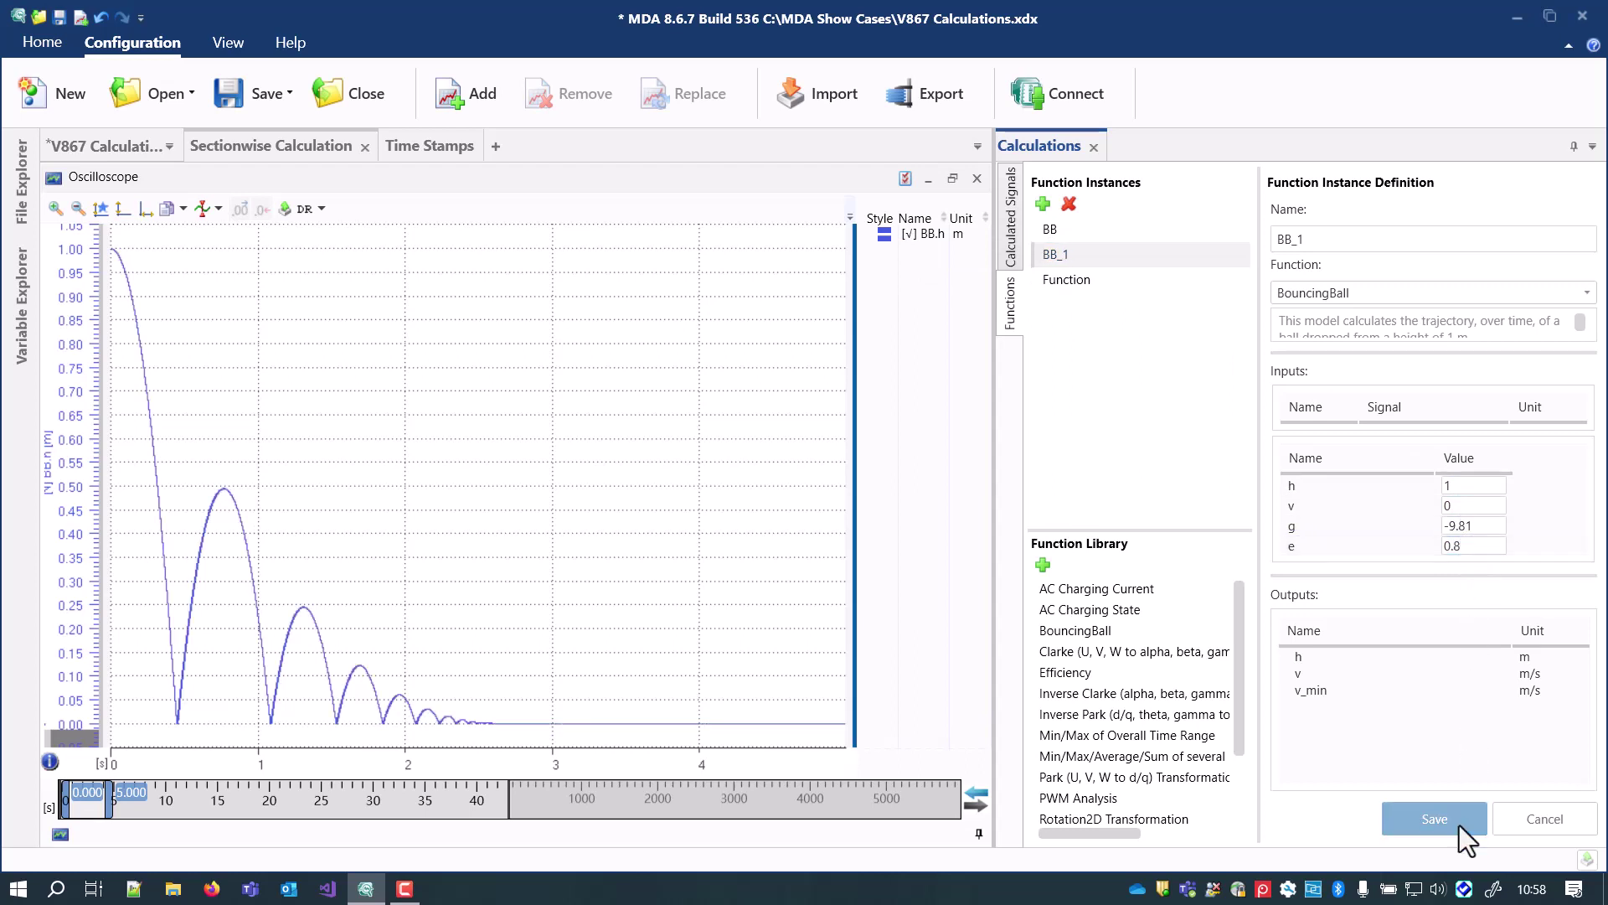
pyautogui.click(29, 327)
pyautogui.moveTo(284, 257); pyautogui.dragTo(452, 275)
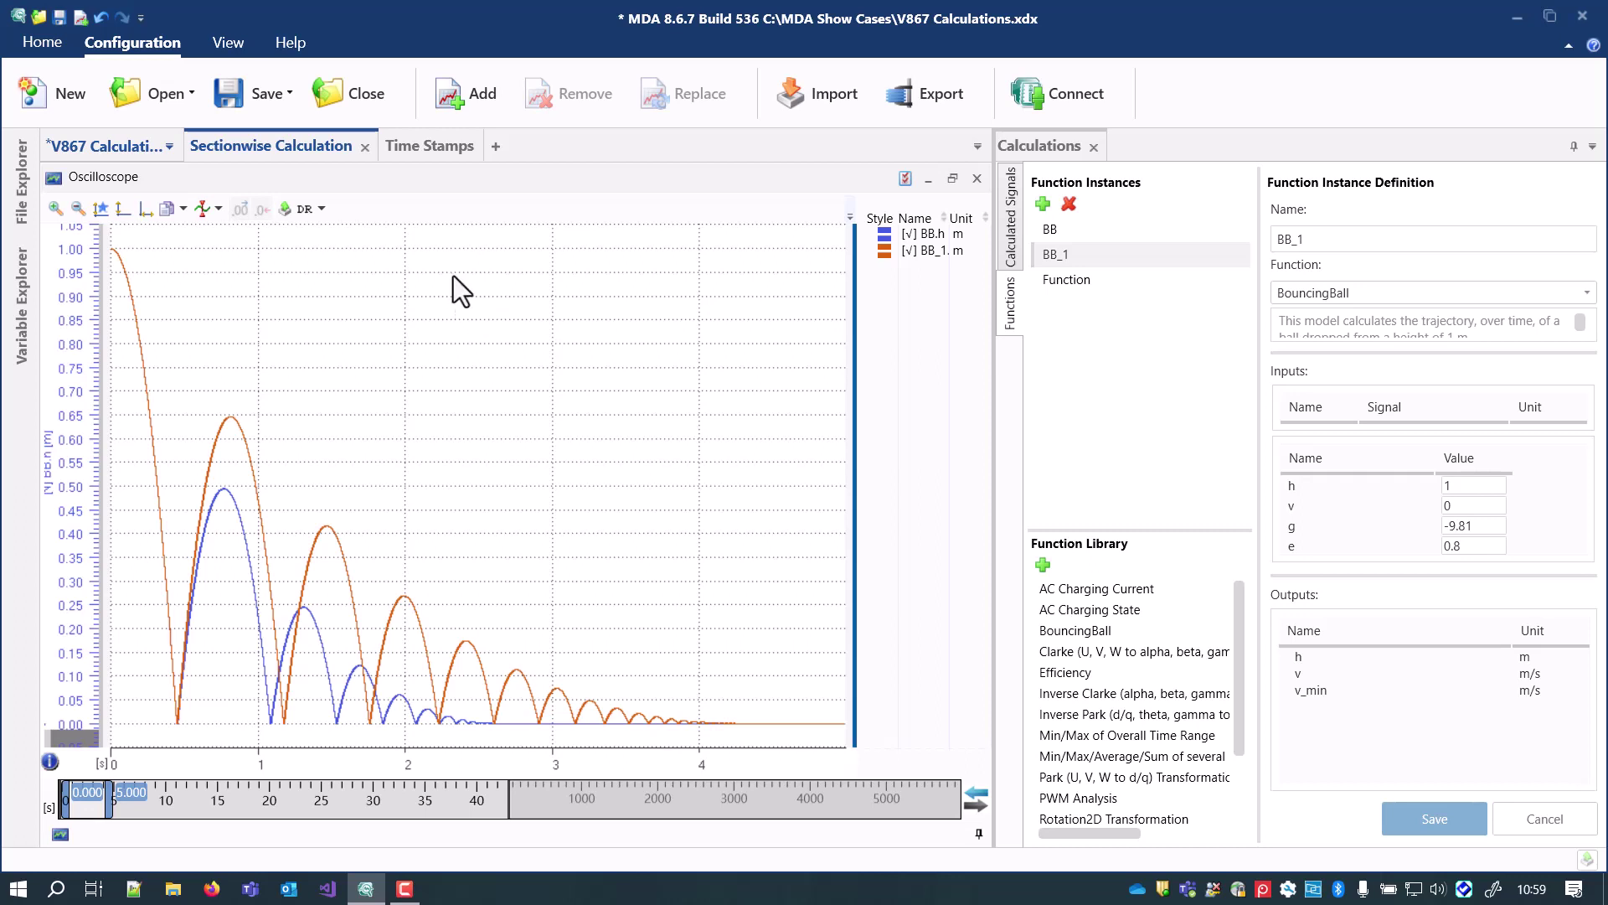
# Step: Delete BouncingBall.fmu in Windows Explorer, then show the Calculated Signals list
pyautogui.rightClick(1110, 628)
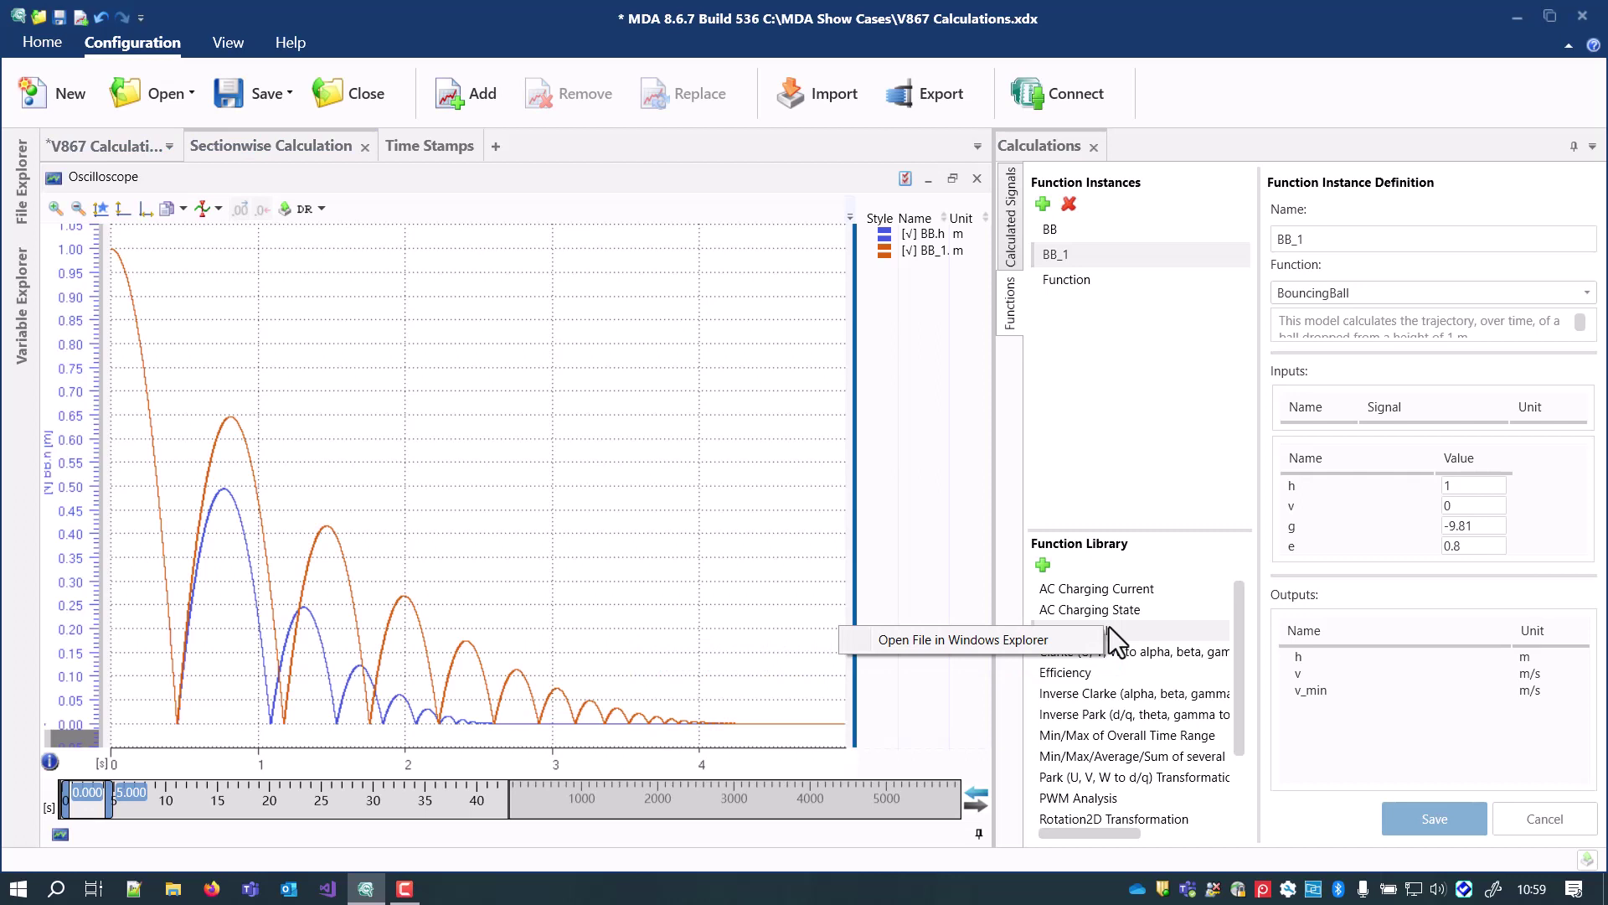
pyautogui.click(1083, 641)
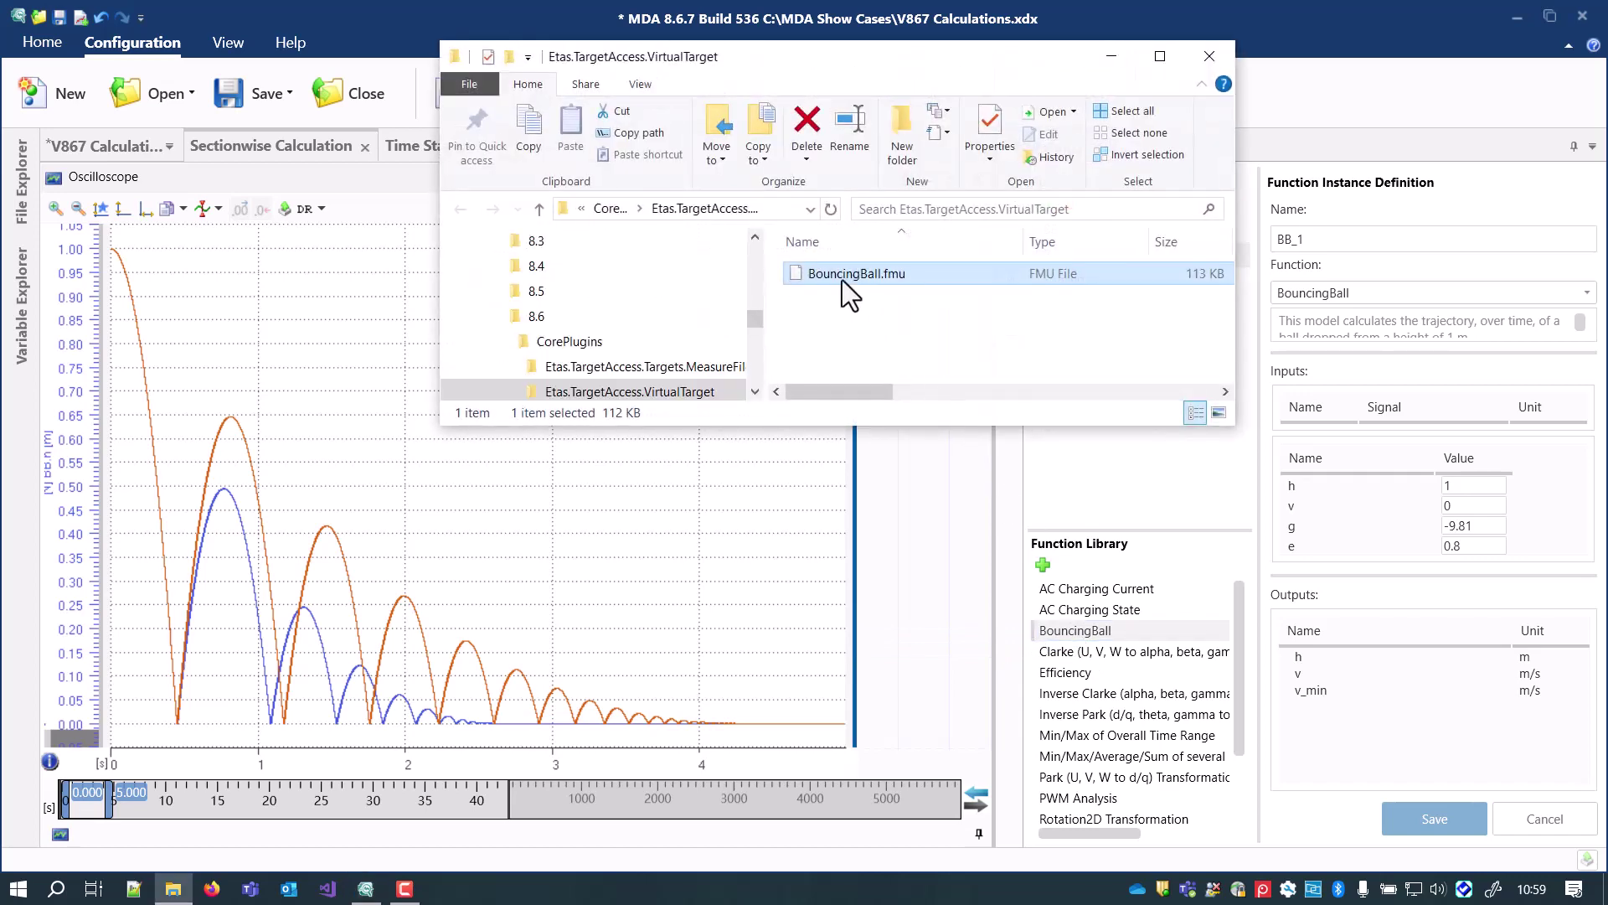
pyautogui.click(807, 131)
pyautogui.click(908, 515)
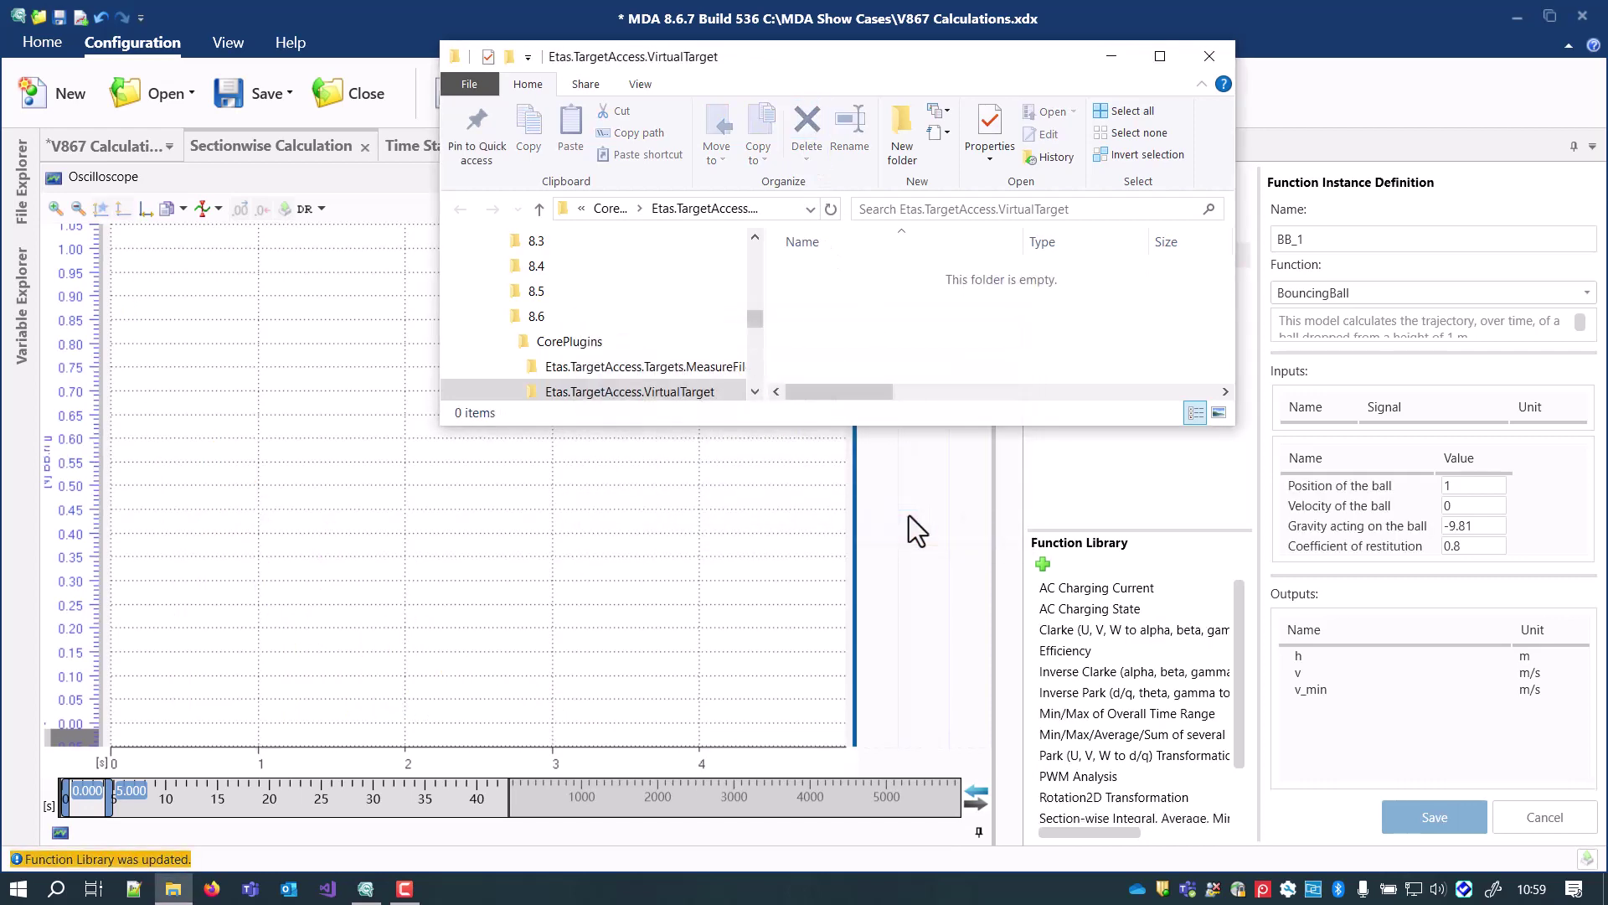
pyautogui.click(1214, 57)
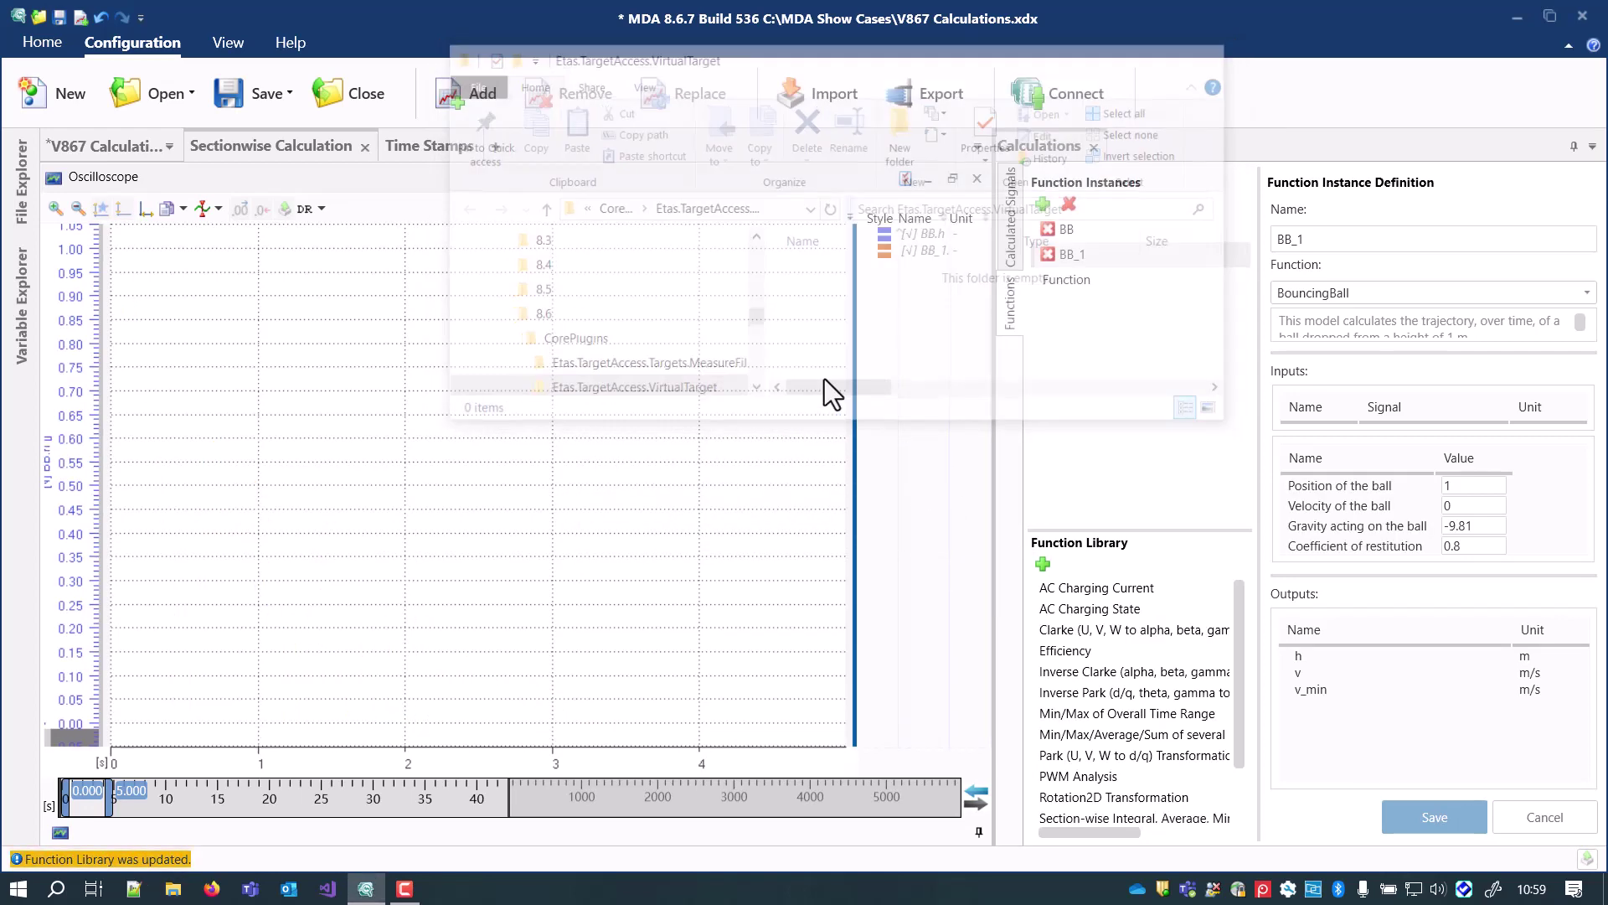
pyautogui.click(134, 862)
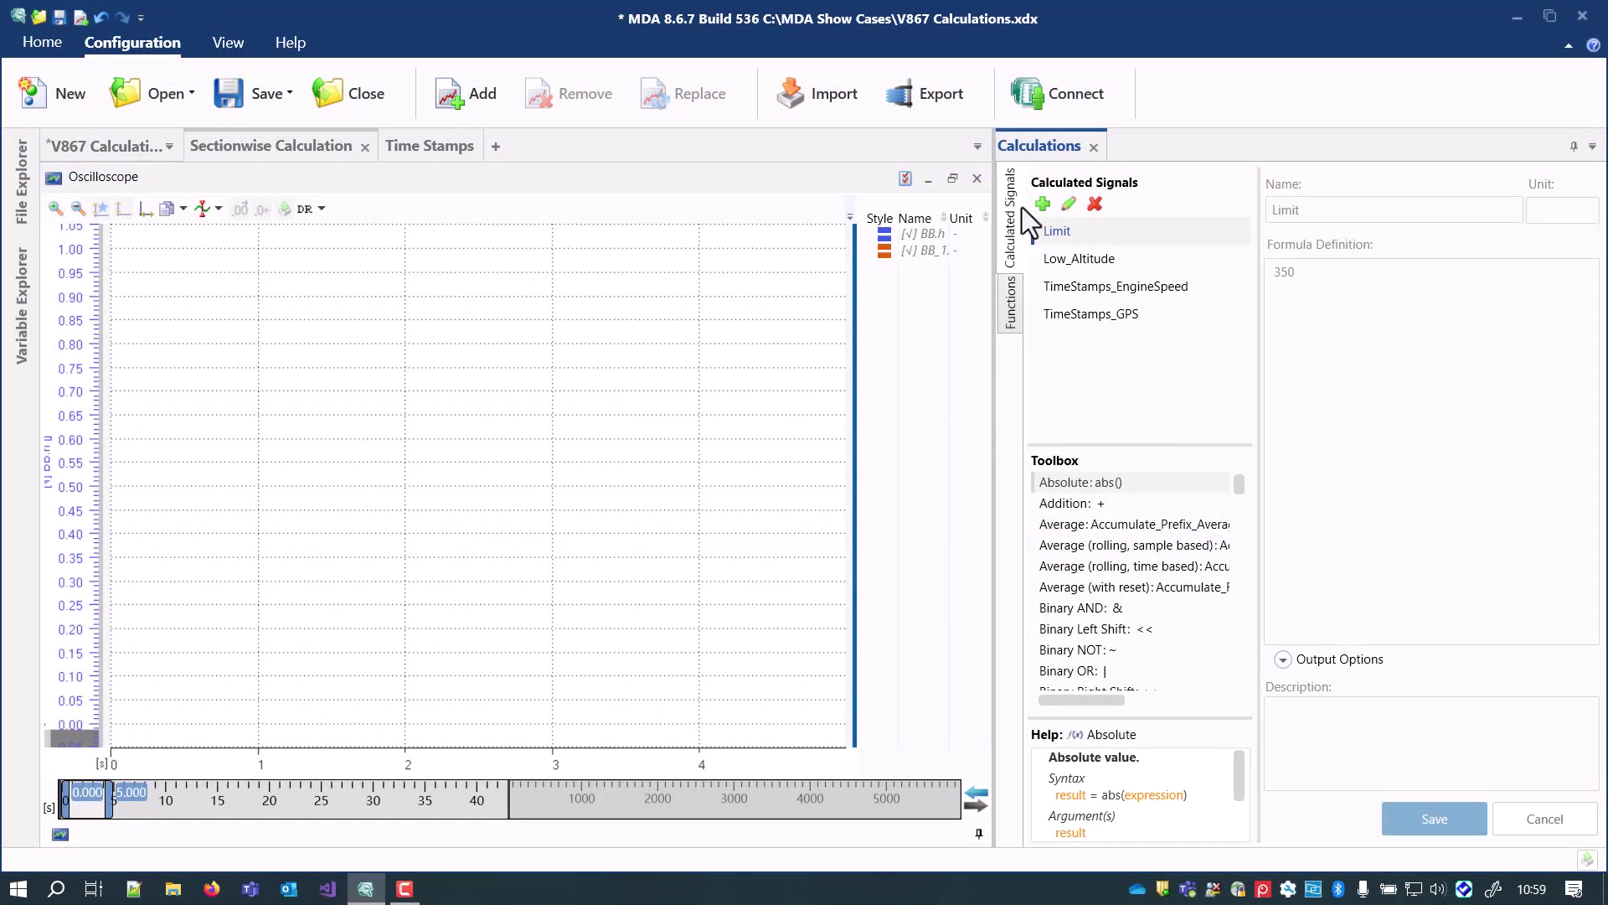
# Step: Review the TimeStamps_EngineSpeed and TimeStamps_GPS formulas and plot both in a new oscilloscope
pyautogui.click(1094, 286)
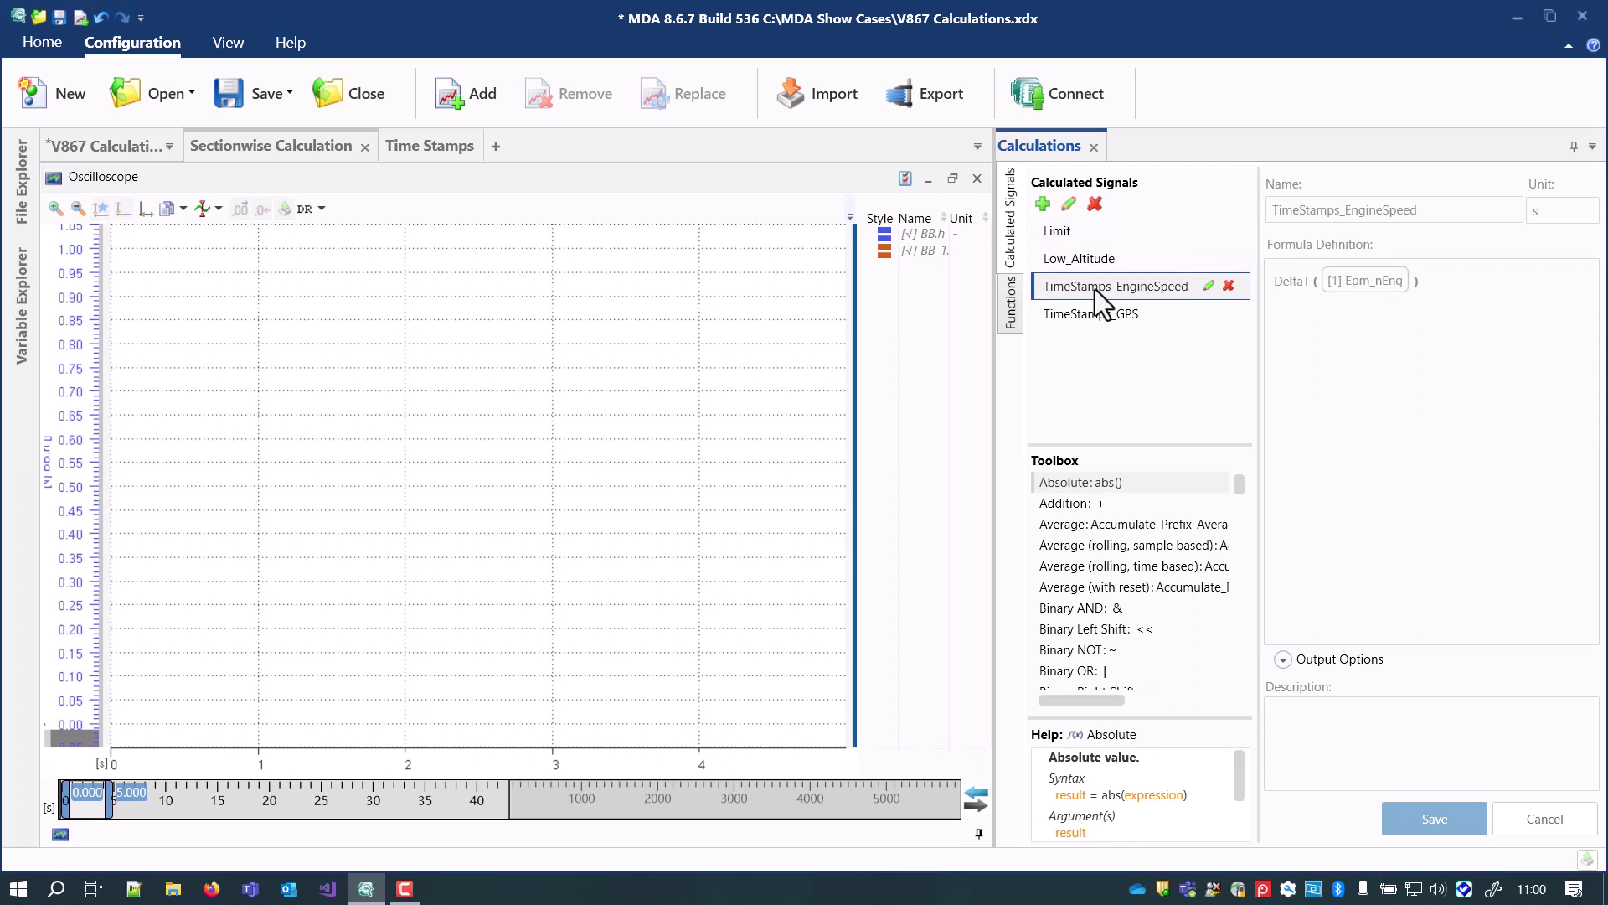
pyautogui.click(1102, 314)
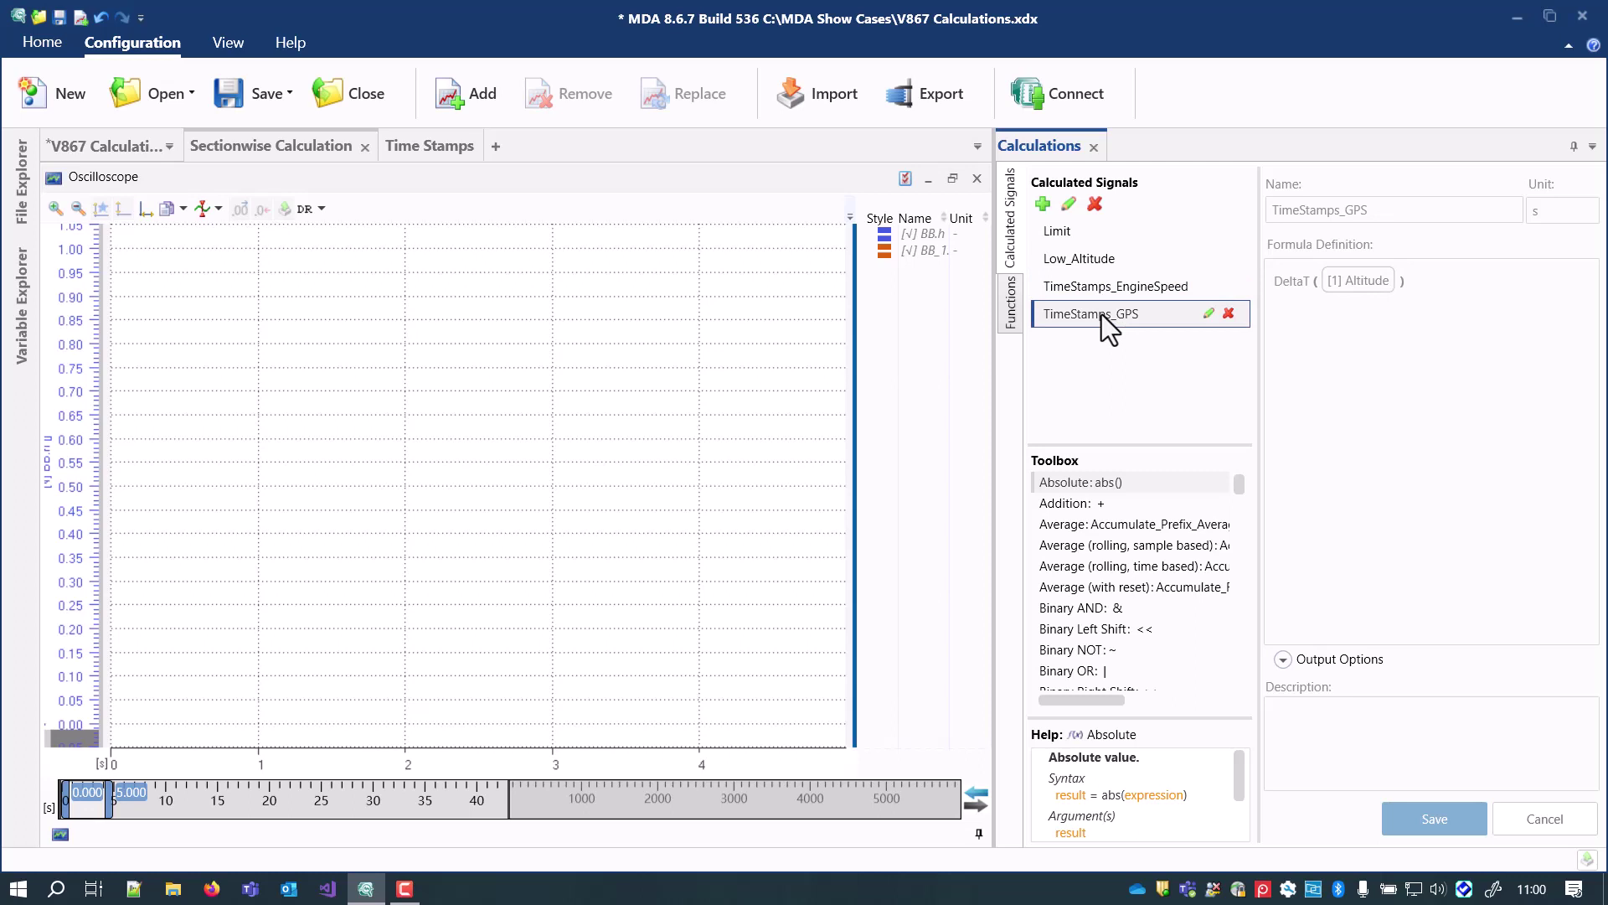
pyautogui.keyDown('ctrl'); pyautogui.click(1103, 287); pyautogui.keyUp('ctrl')
pyautogui.moveTo(1103, 284); pyautogui.dragTo(429, 153)
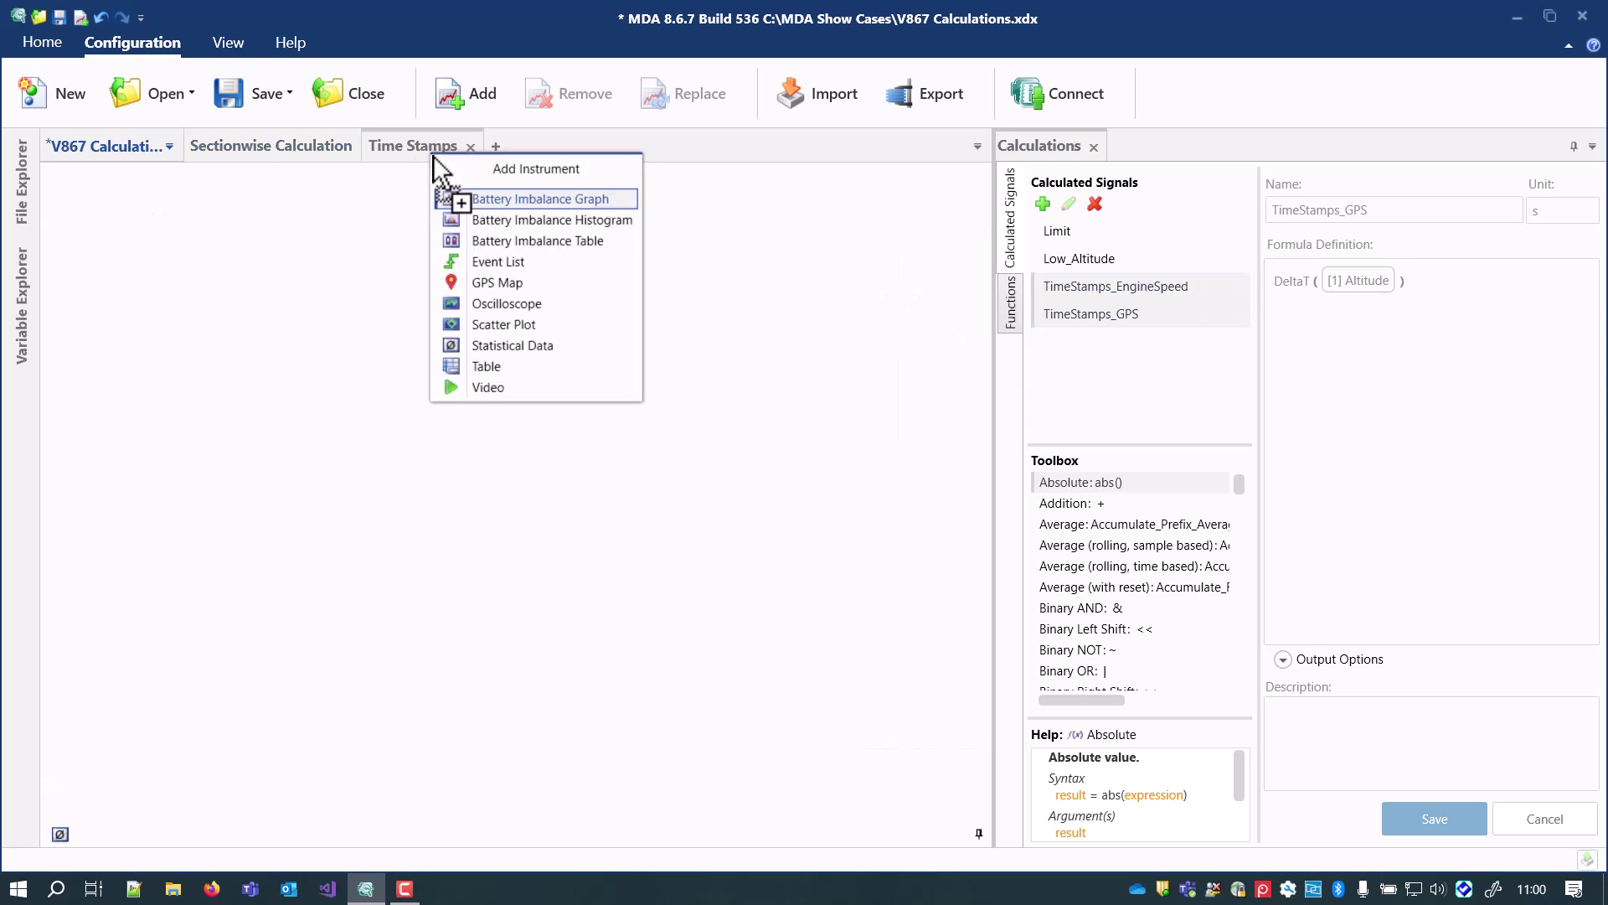
pyautogui.click(515, 310)
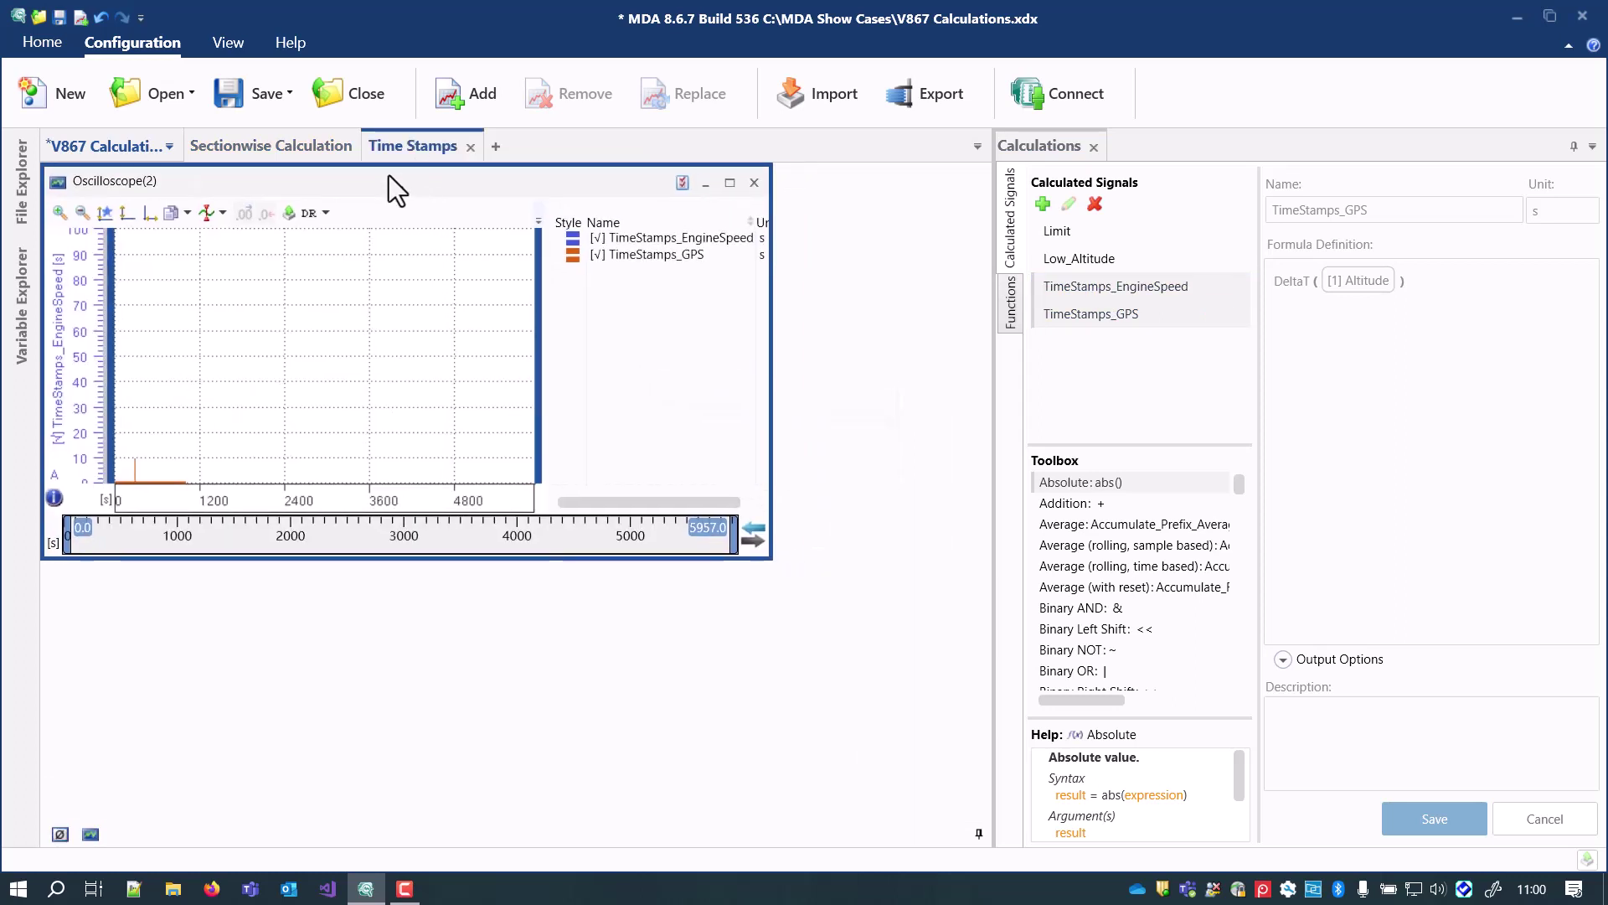
# Step: Show 0–1000 s, give TimeStamps_GPS its own fitted strip, and add a statistics table
pyautogui.click(717, 533)
pyautogui.write('1000')
pyautogui.press('Return')
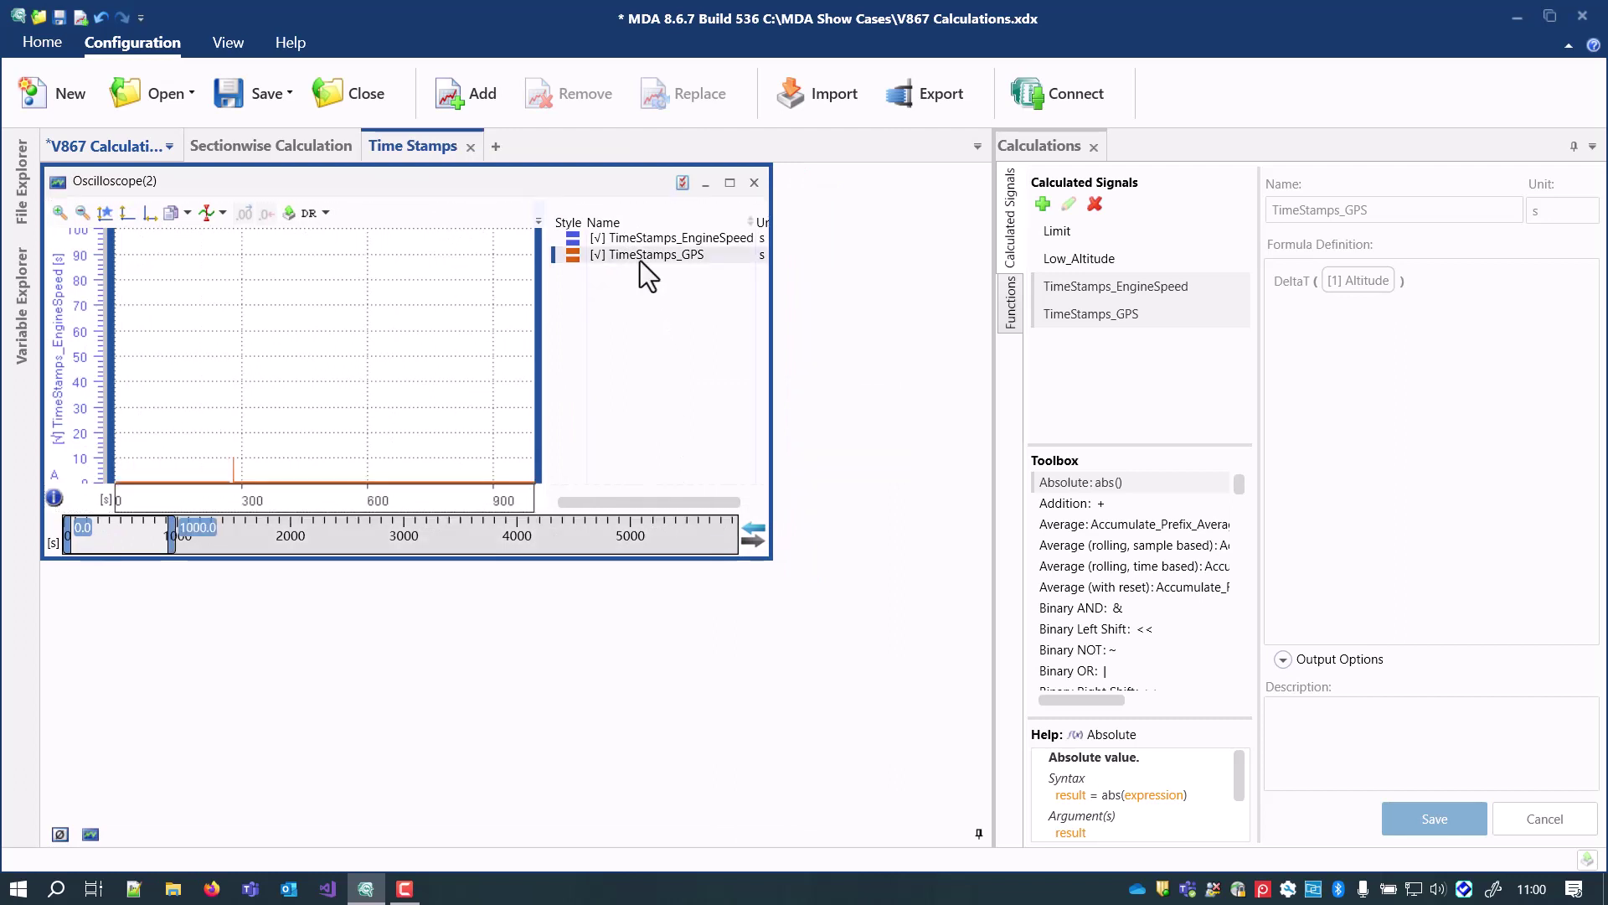
pyautogui.moveTo(640, 260); pyautogui.dragTo(402, 422)
pyautogui.click(128, 213)
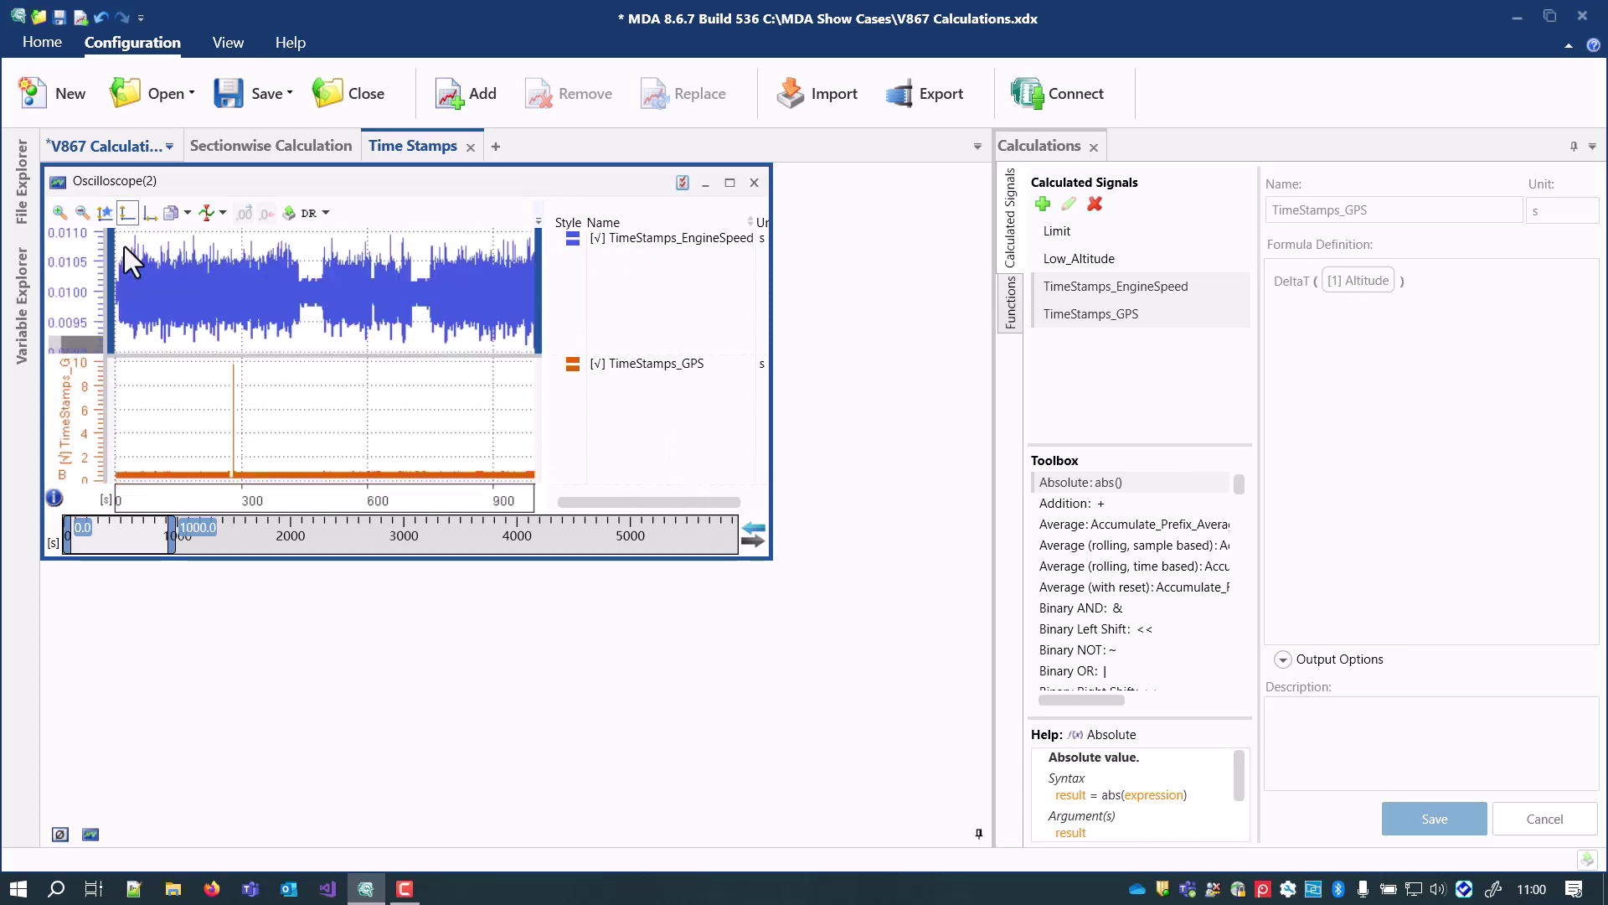
pyautogui.click(62, 834)
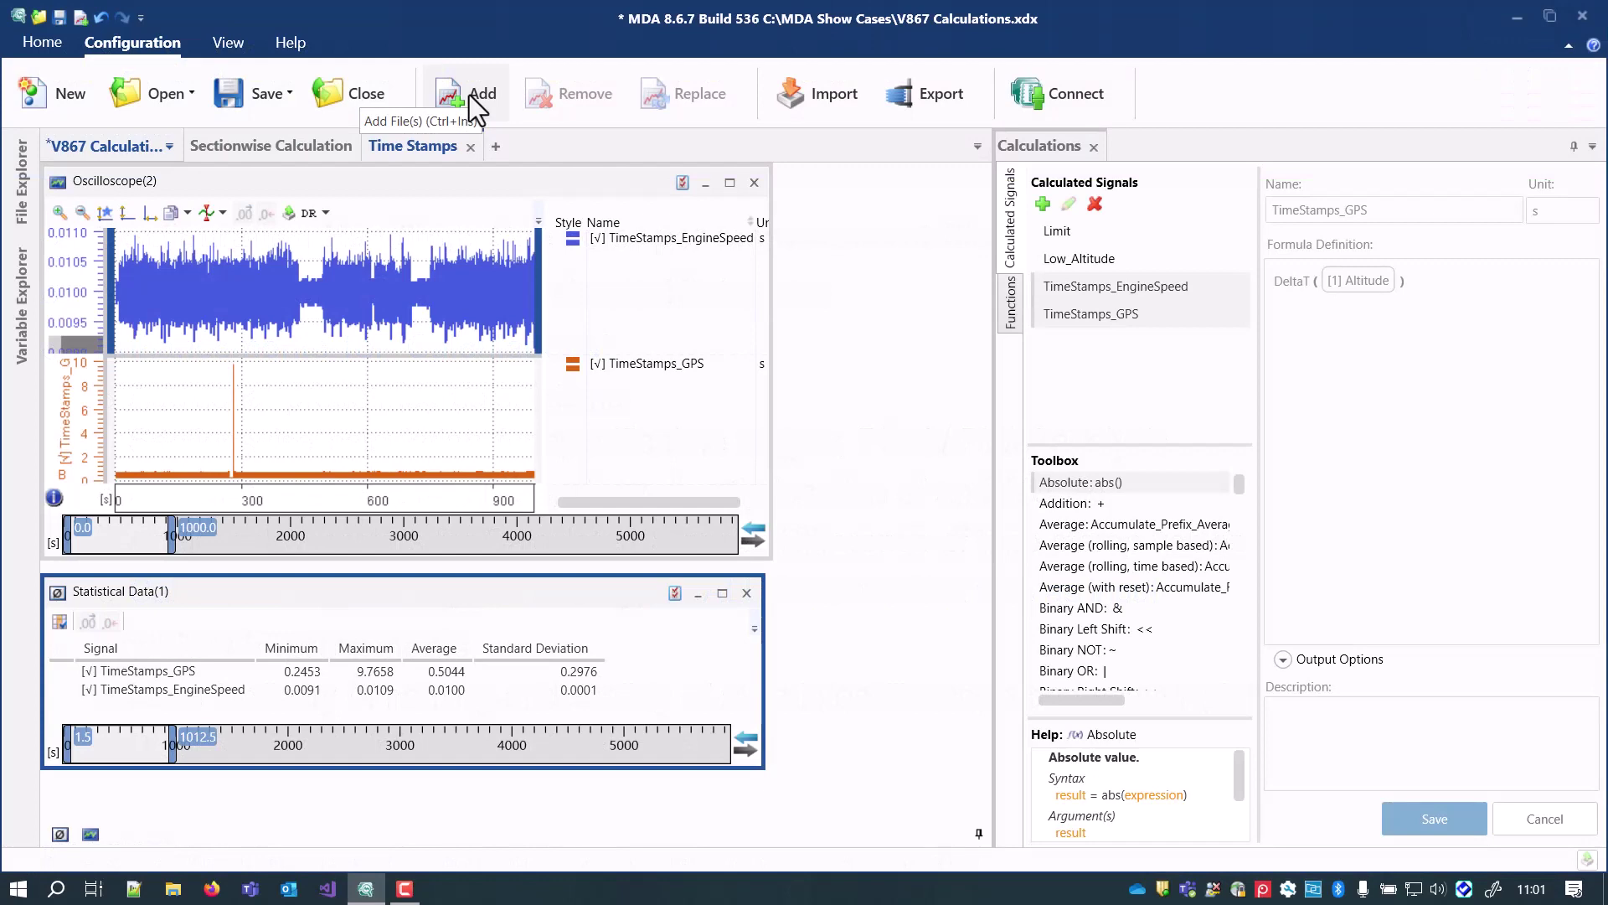
# Step: Load CDM.CDFX as data file [3] alongside the two MF4 measurements
pyautogui.click(469, 94)
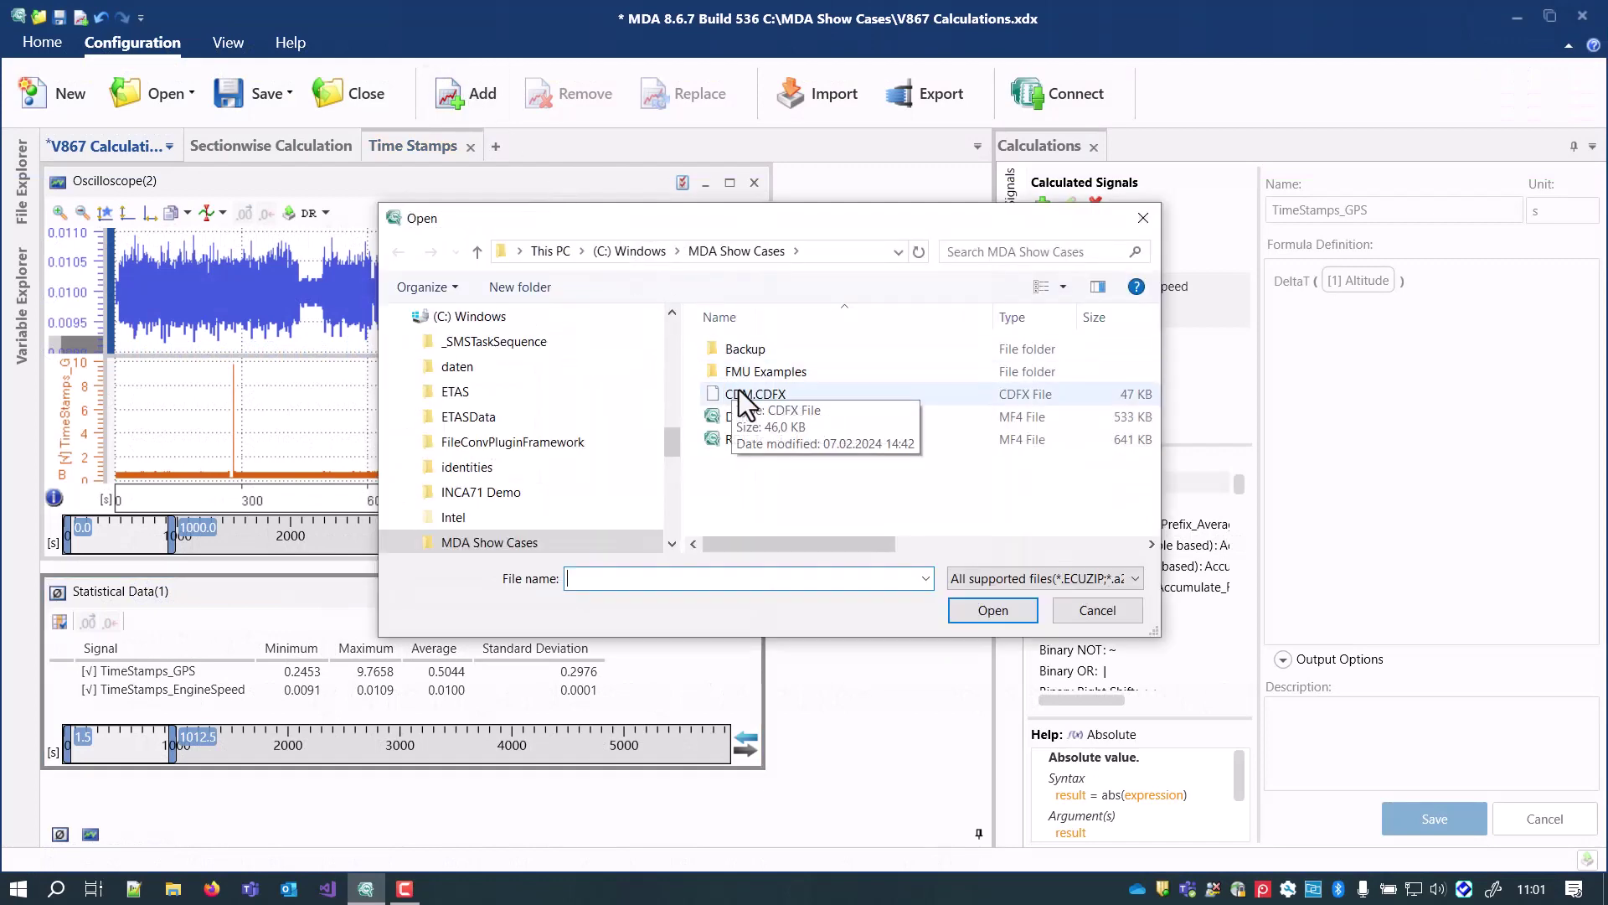
pyautogui.click(739, 392)
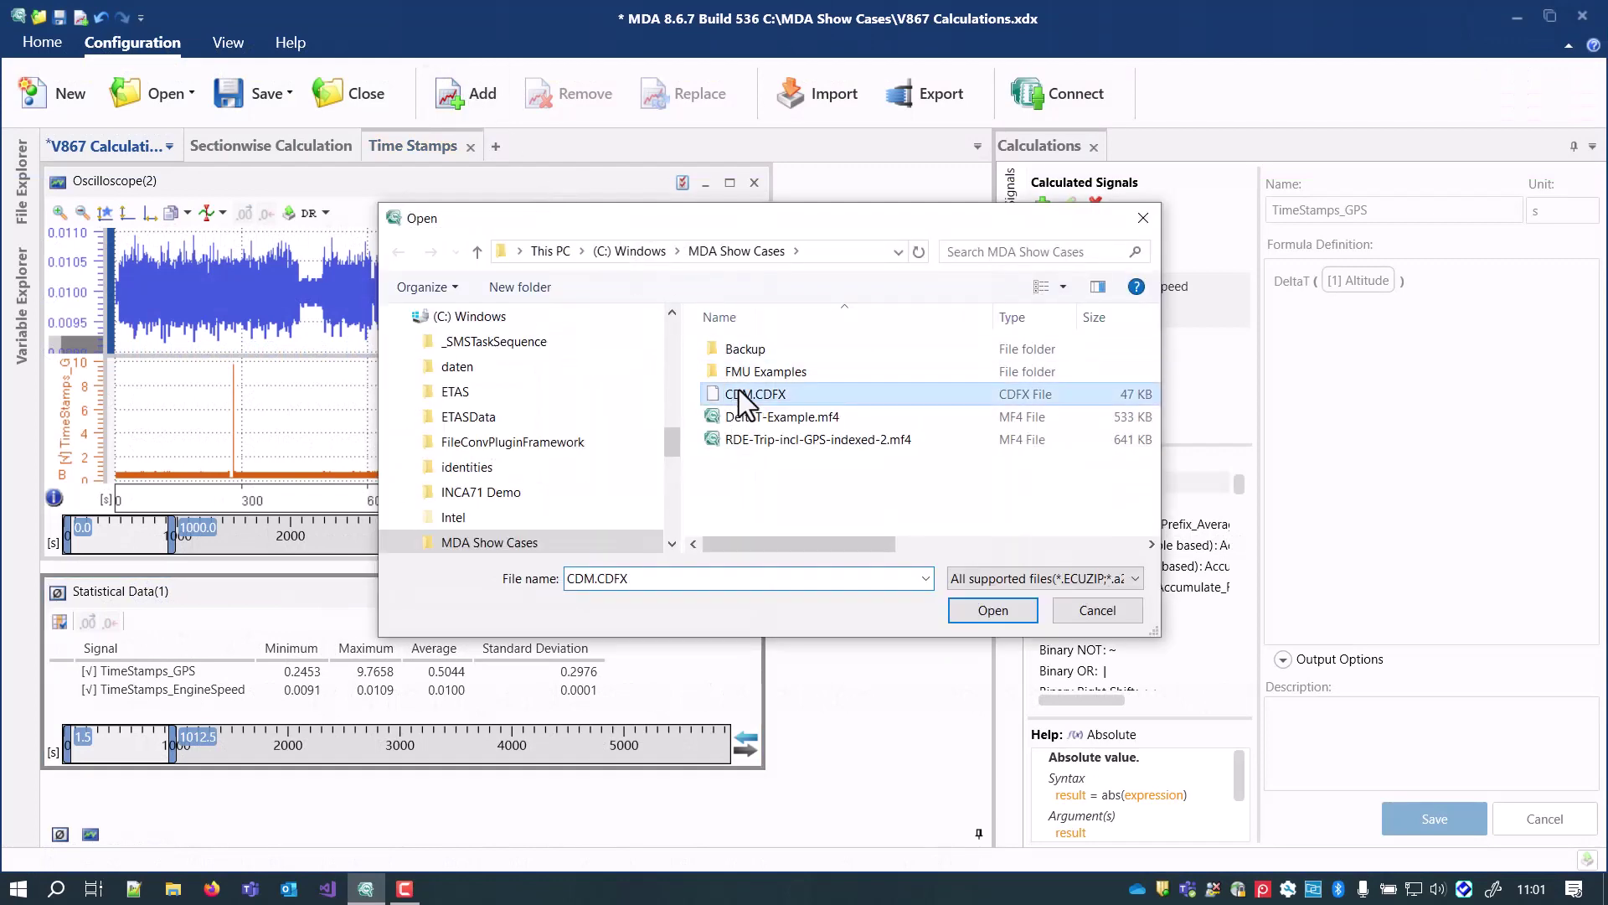
pyautogui.click(960, 607)
pyautogui.moveTo(27, 212)
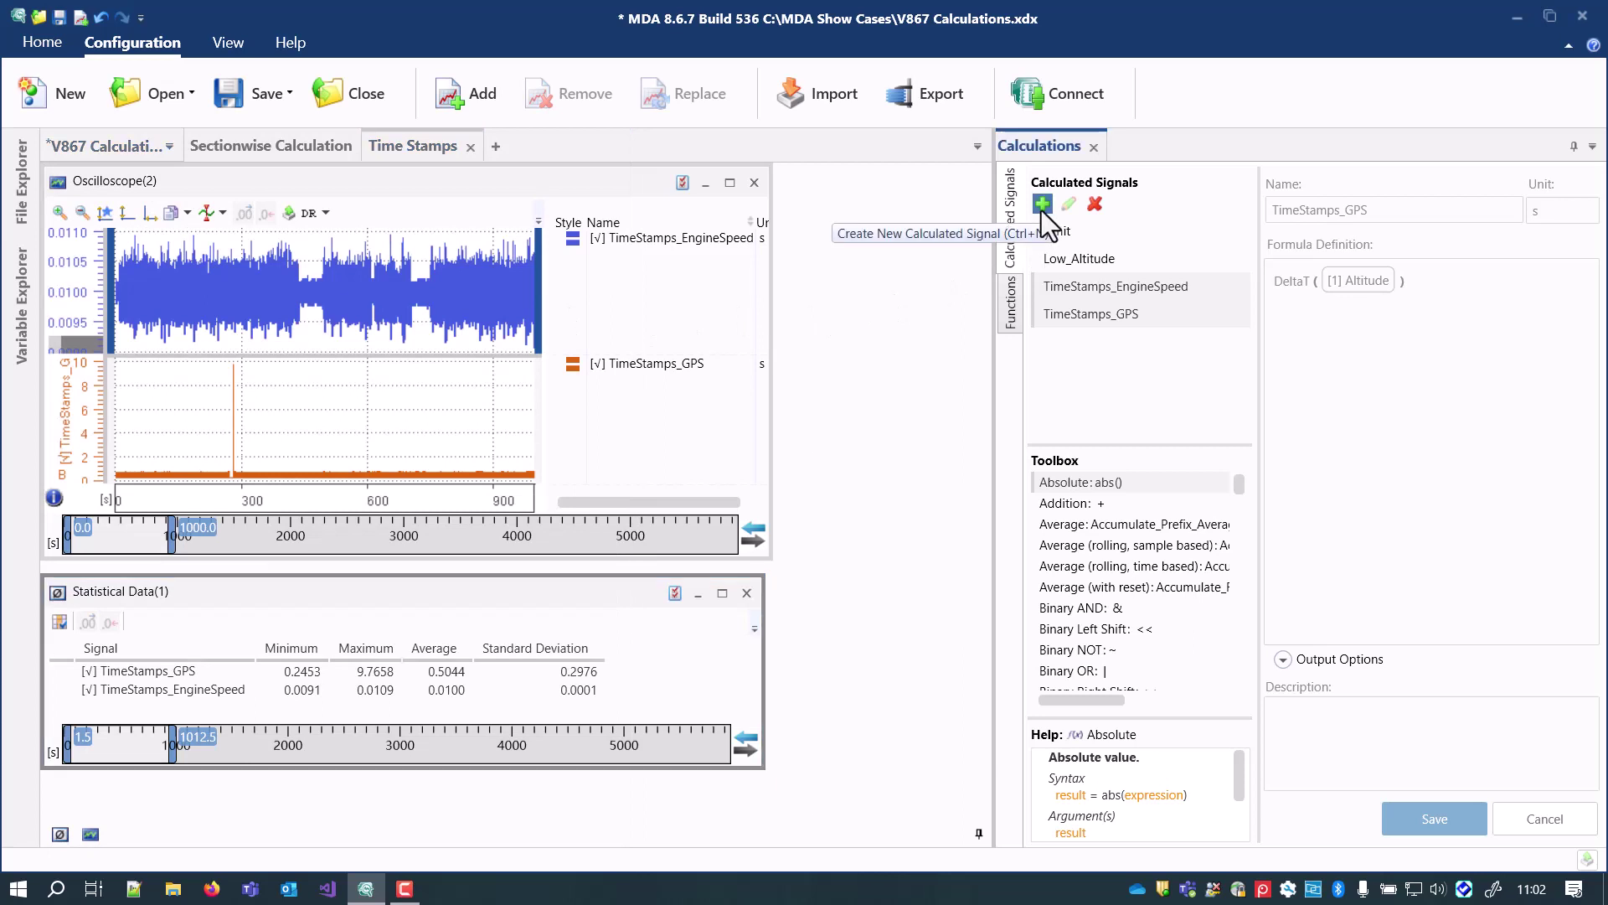
# Step: Create calculated signal Exceeds_Threshold with a formula starting 'TimeStamps_GPS >'
pyautogui.click(1042, 210)
pyautogui.write('Exce')
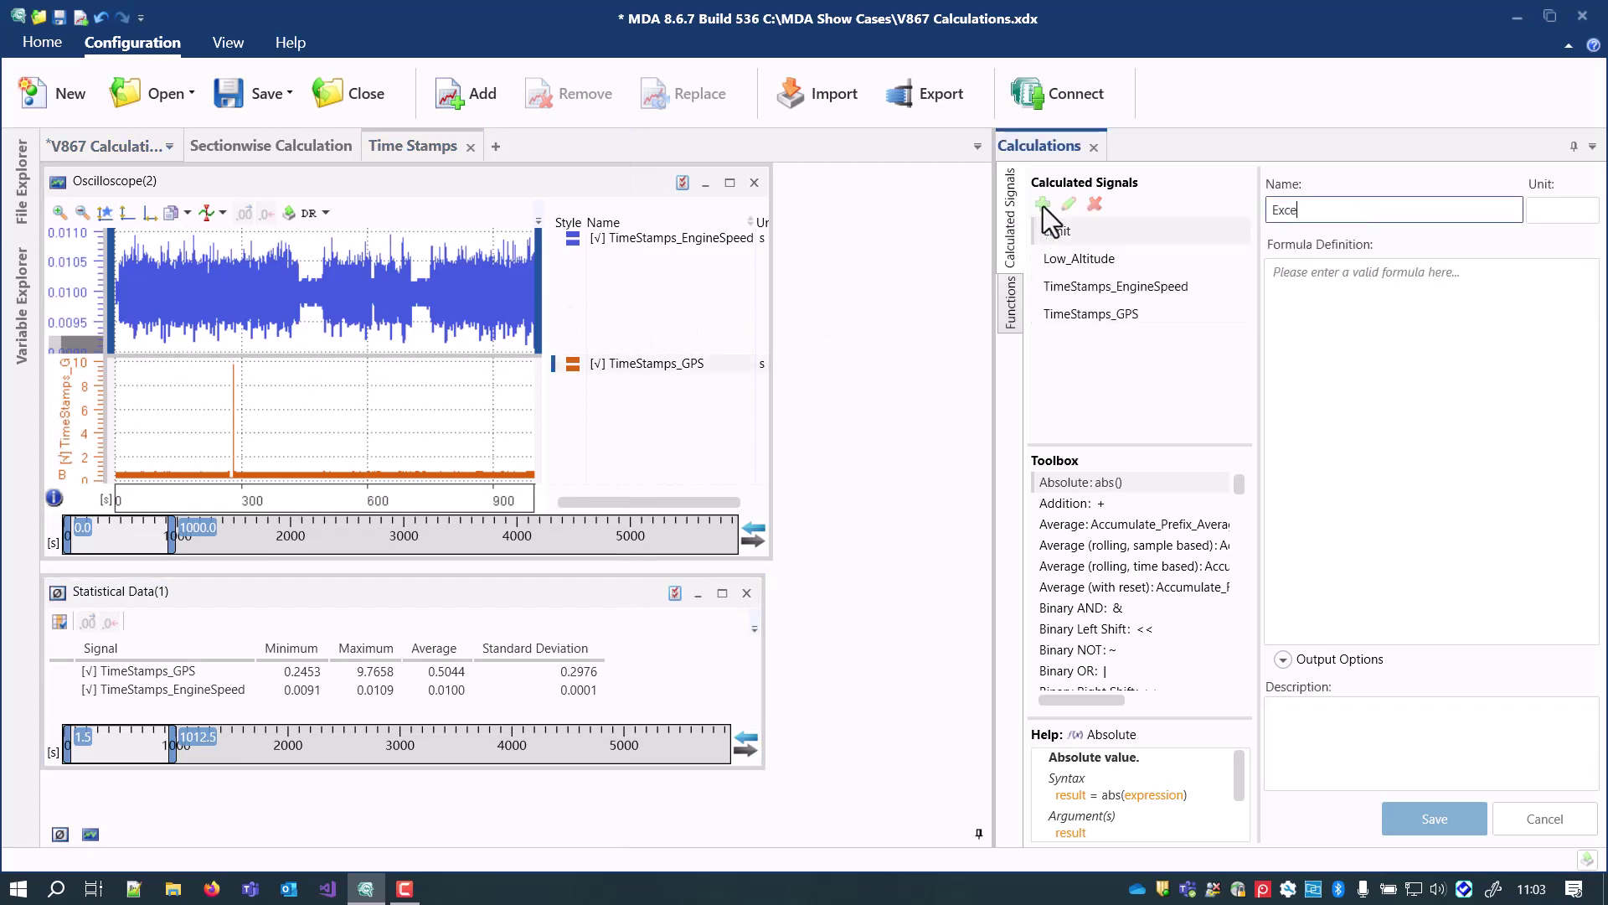
pyautogui.write('eds_Threshold')
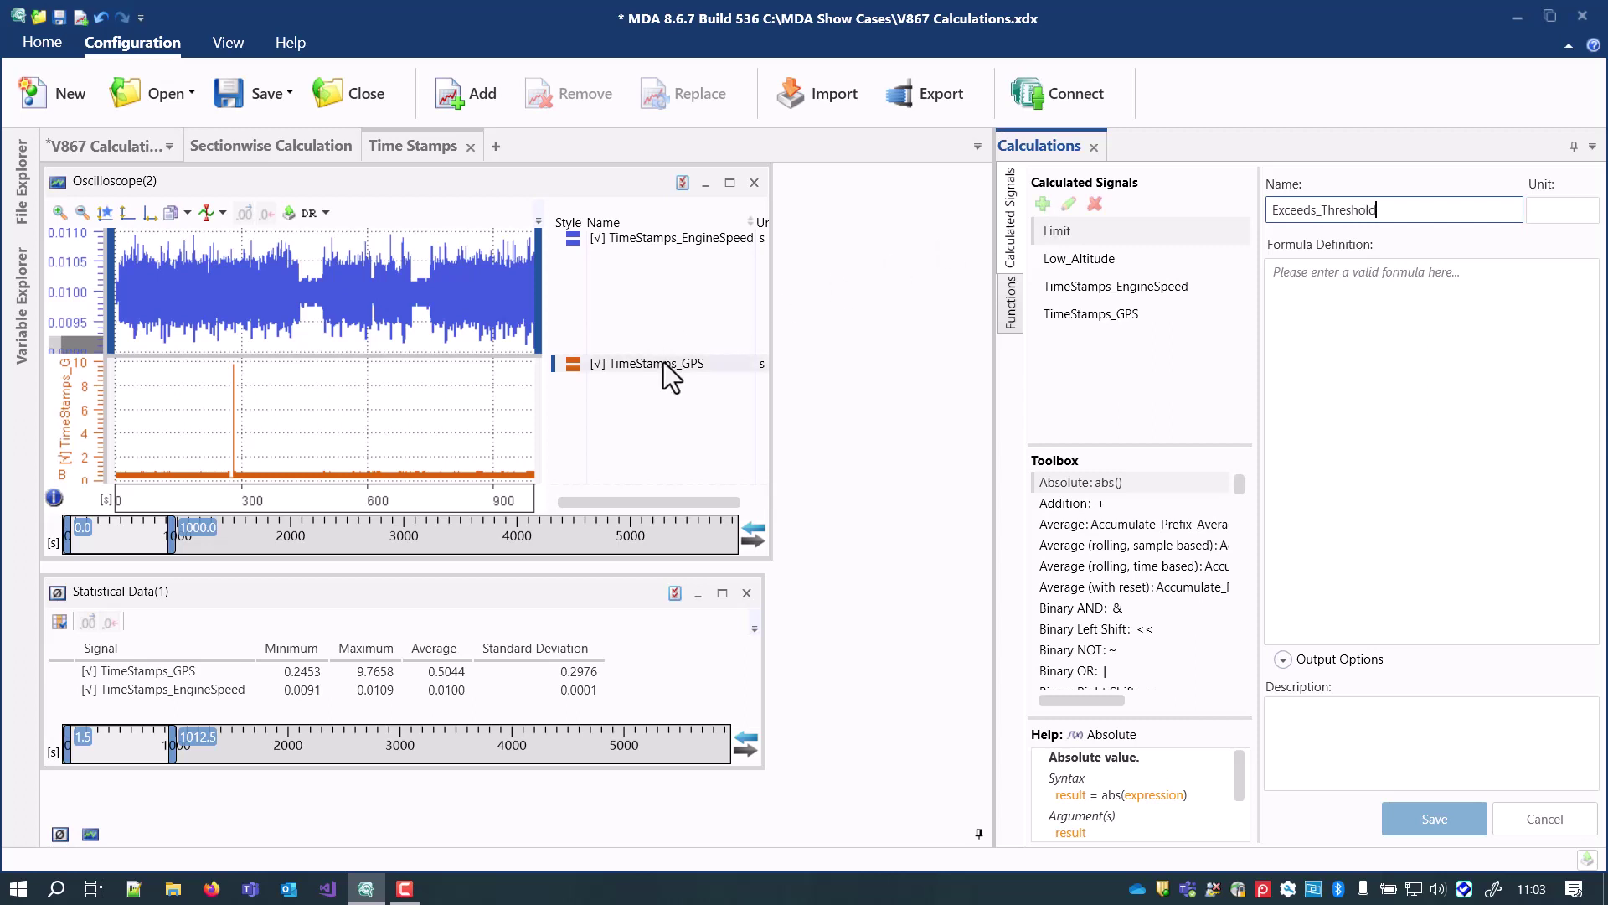
pyautogui.moveTo(671, 369); pyautogui.dragTo(1301, 285)
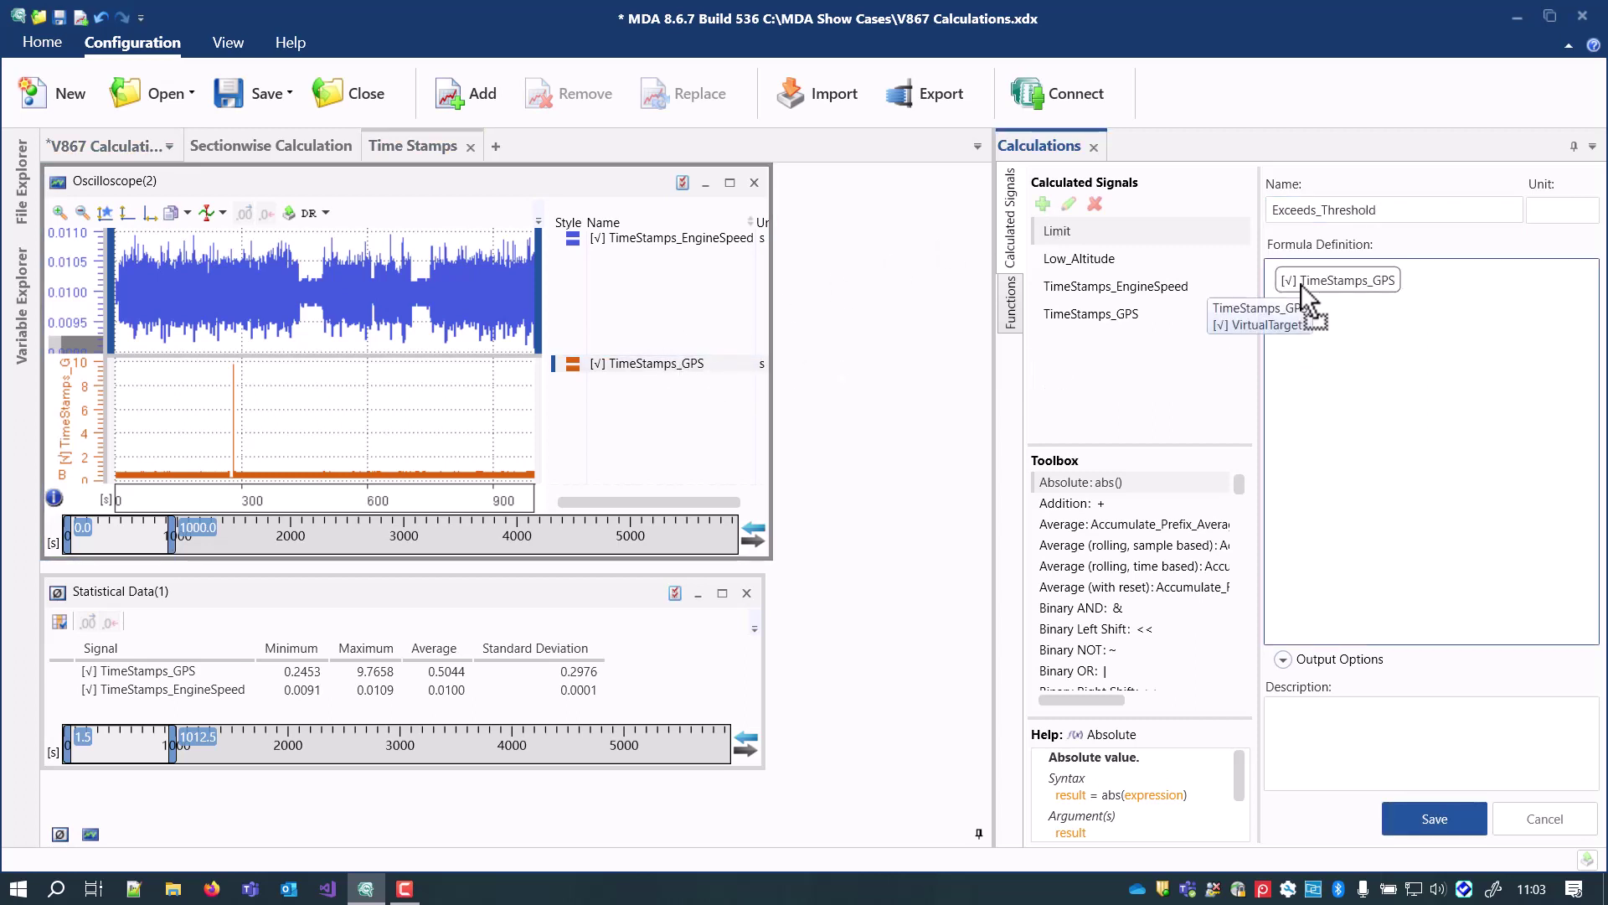
pyautogui.write('>')
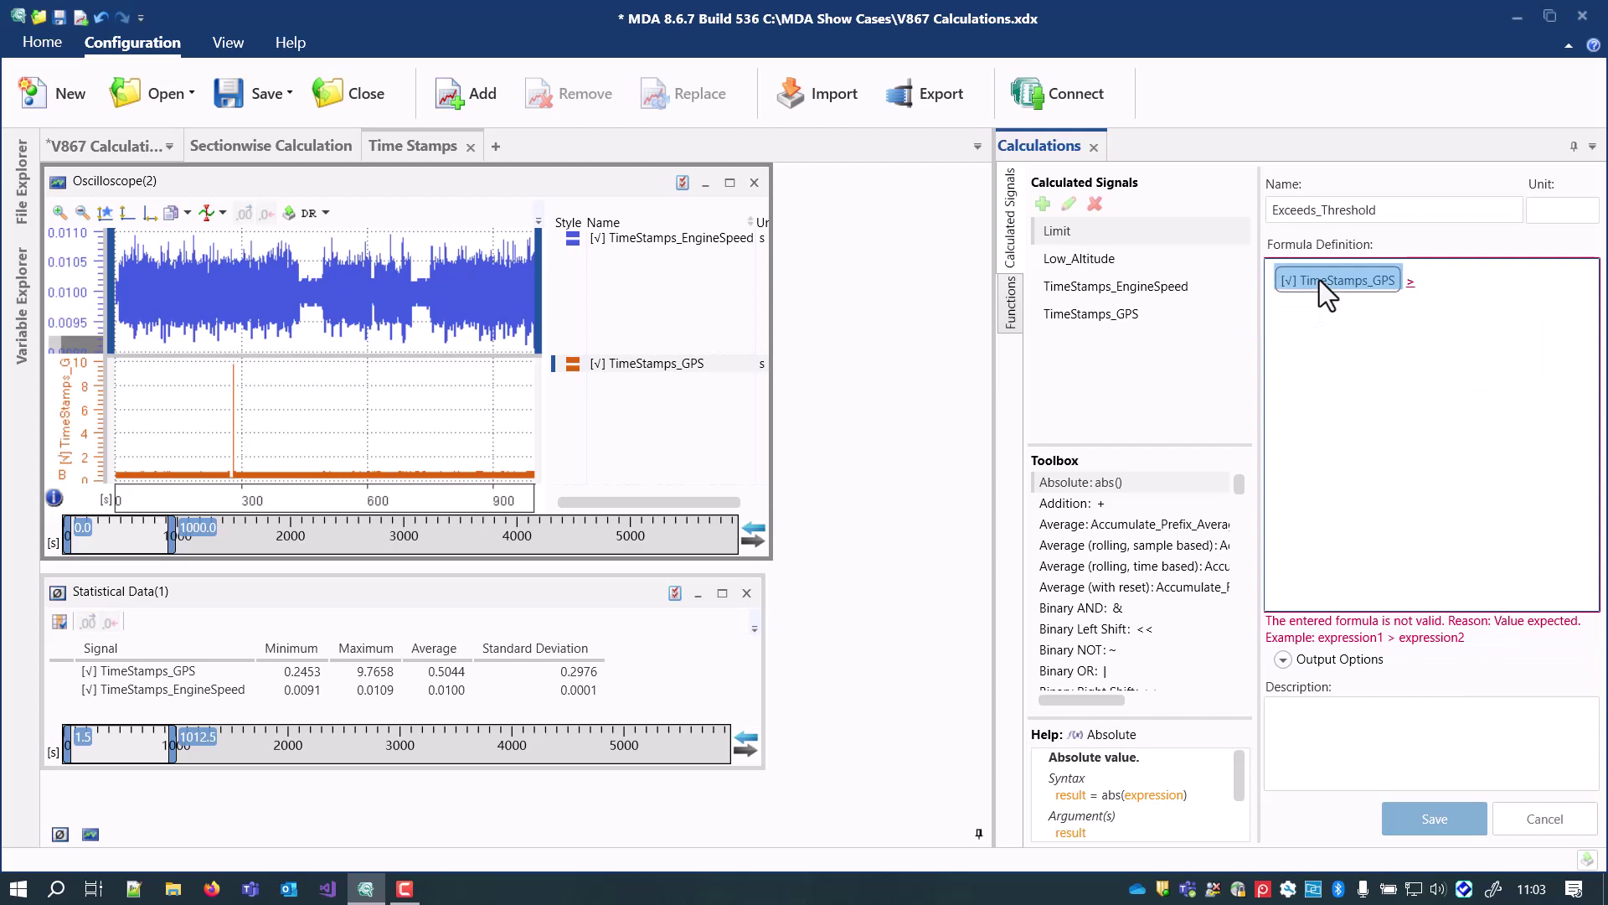
# Step: Complete the formula with CDM.CDFX's CONSTANT_VALUE_7, save, and plot it as a third strip
pyautogui.click(25, 314)
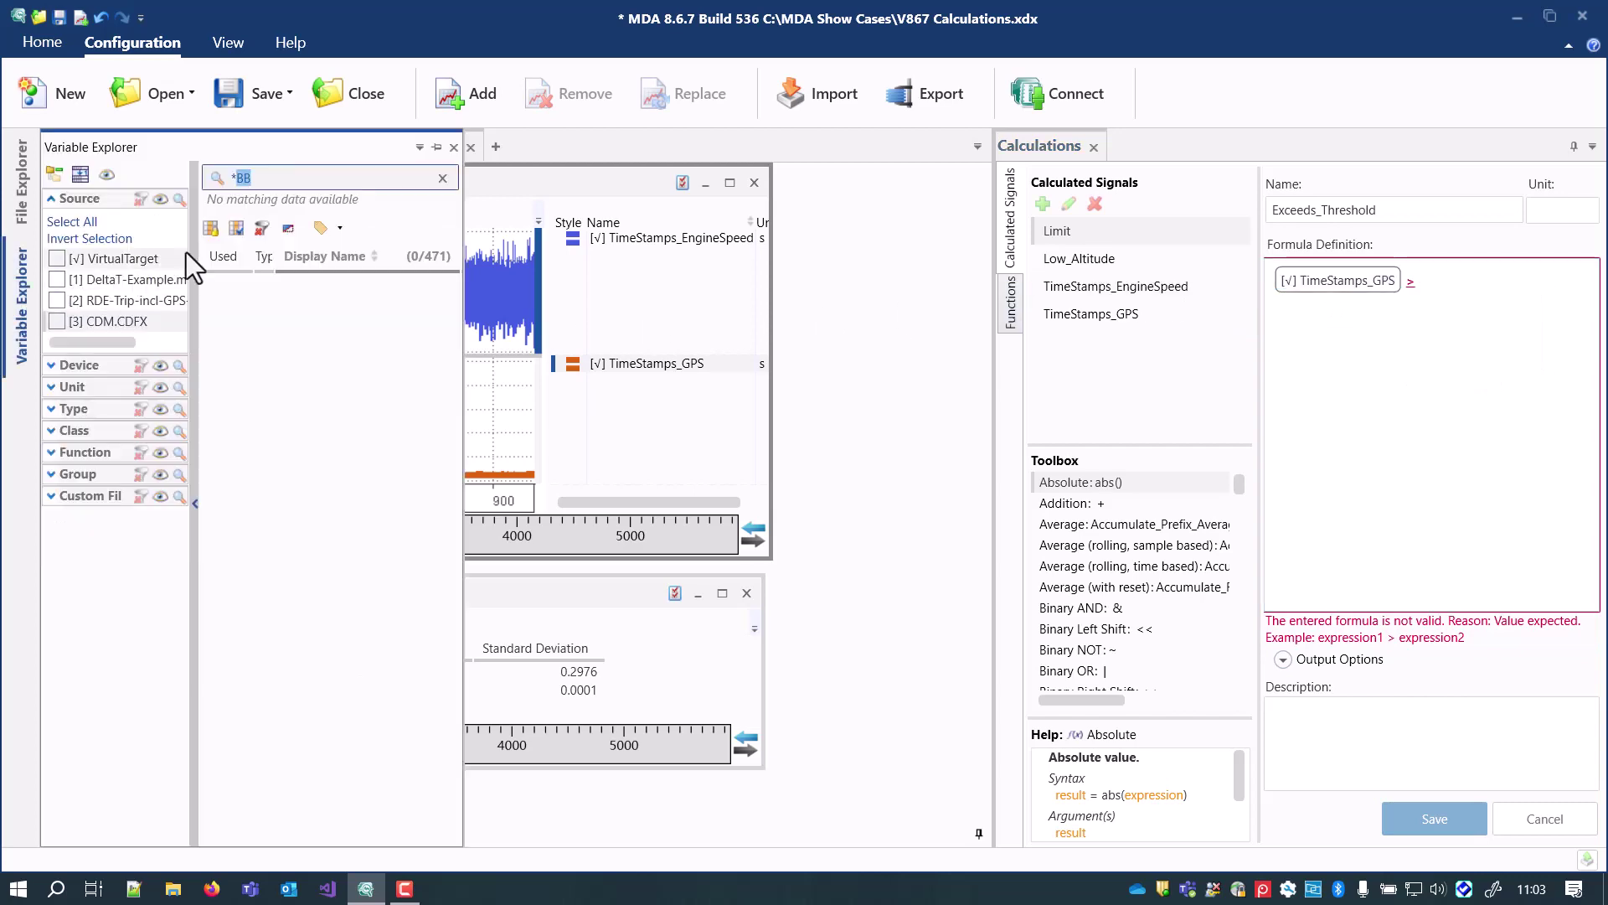
pyautogui.click(261, 228)
pyautogui.click(260, 229)
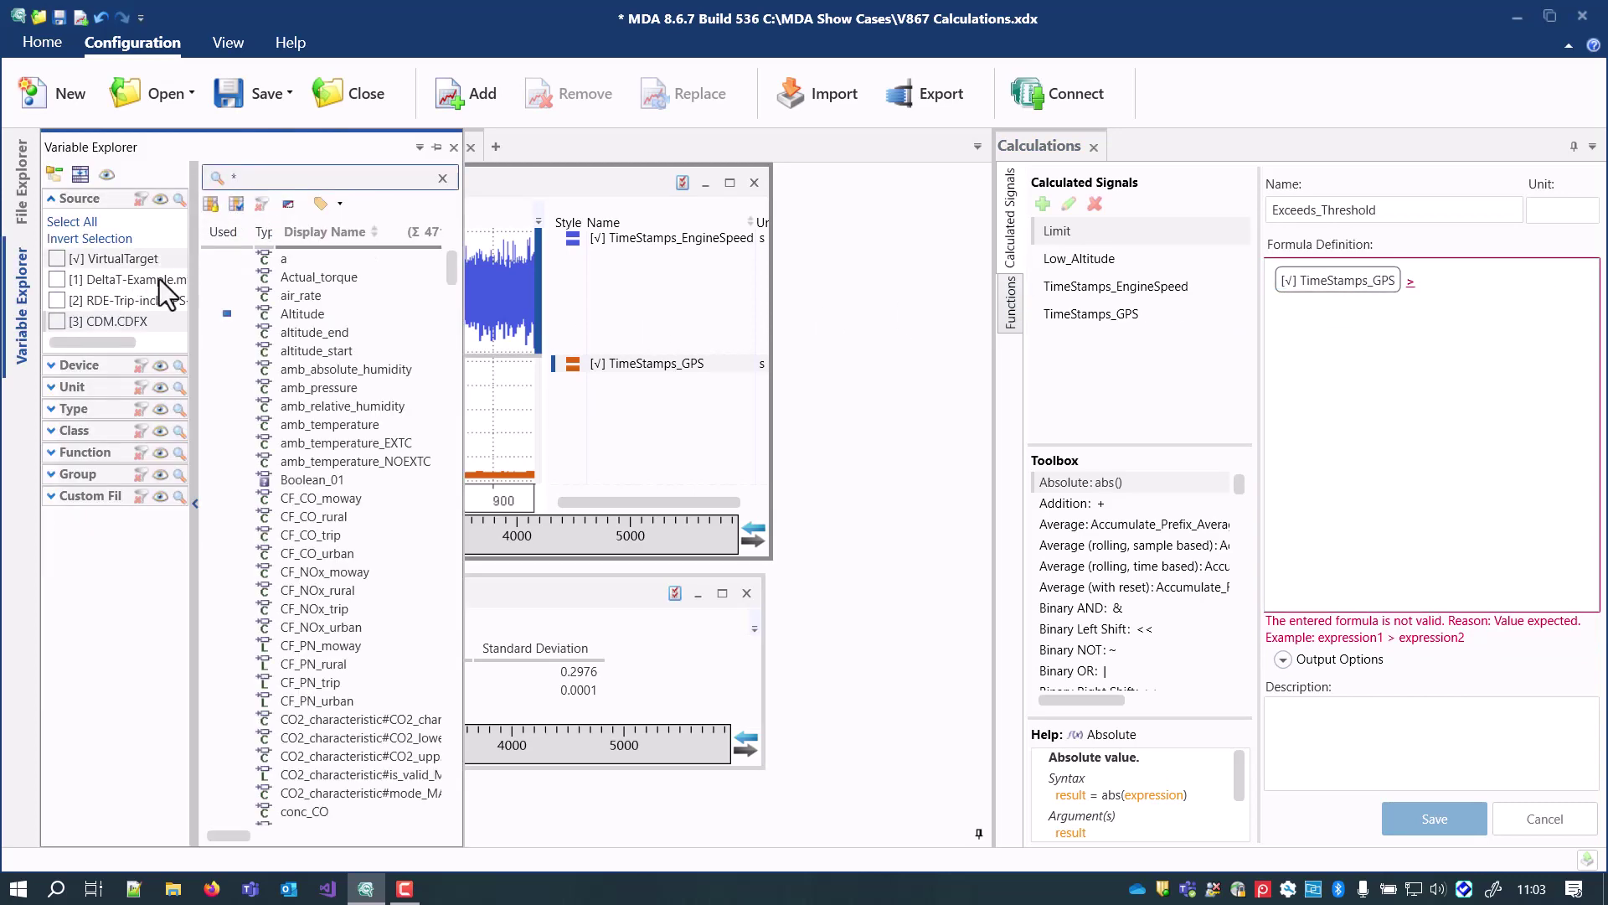
pyautogui.click(57, 320)
pyautogui.moveTo(333, 280); pyautogui.dragTo(1424, 293)
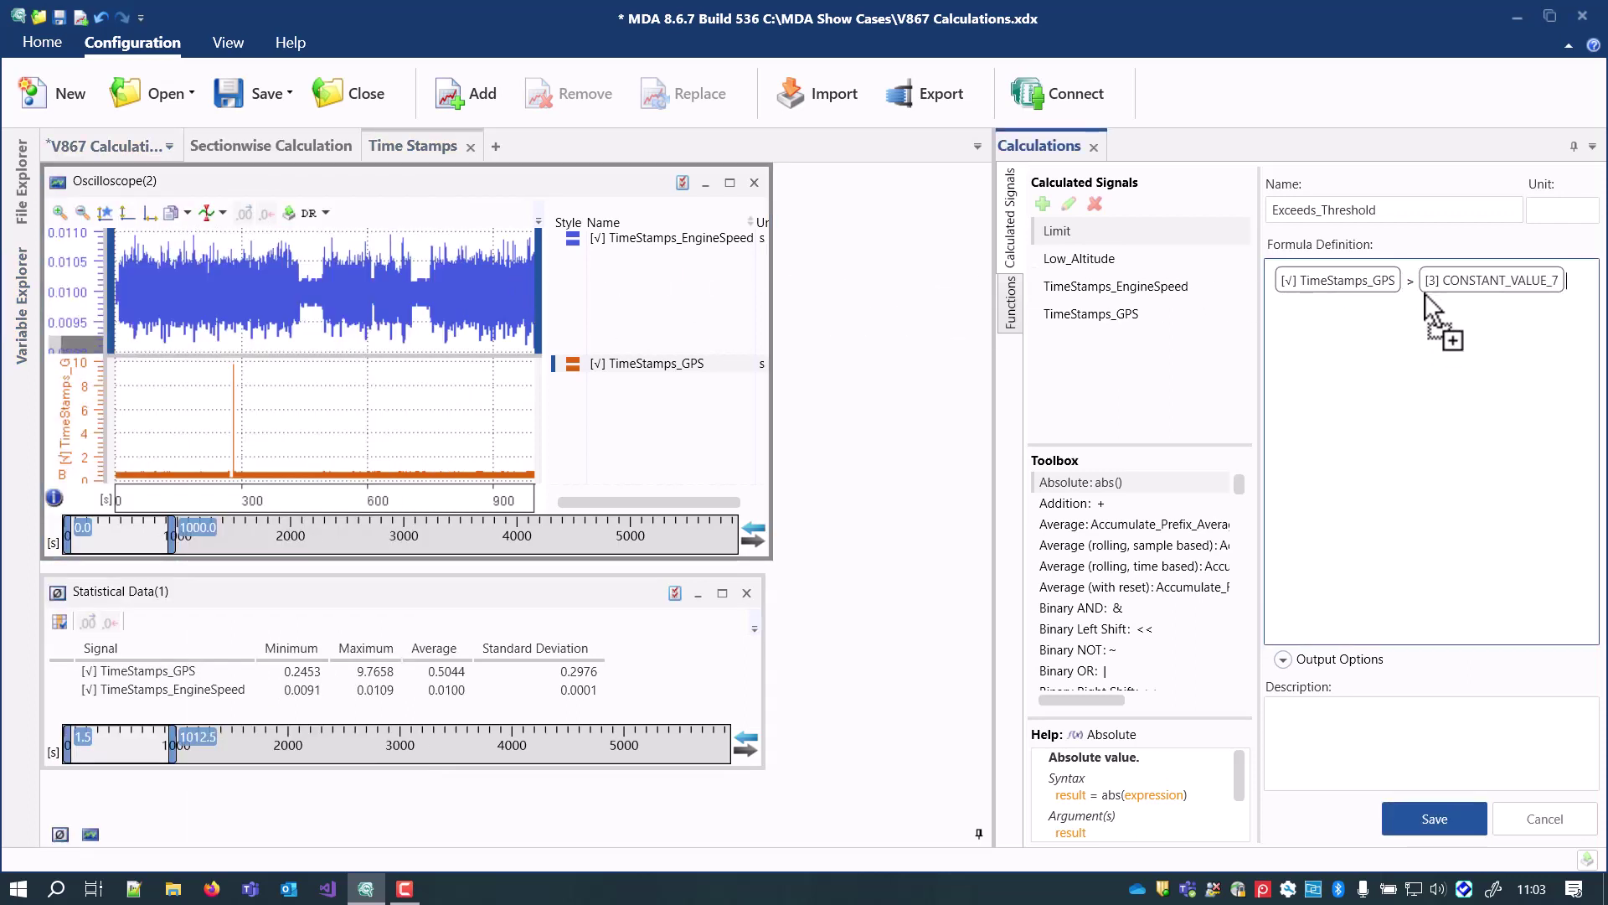
pyautogui.click(1445, 814)
pyautogui.moveTo(1097, 232); pyautogui.dragTo(501, 372)
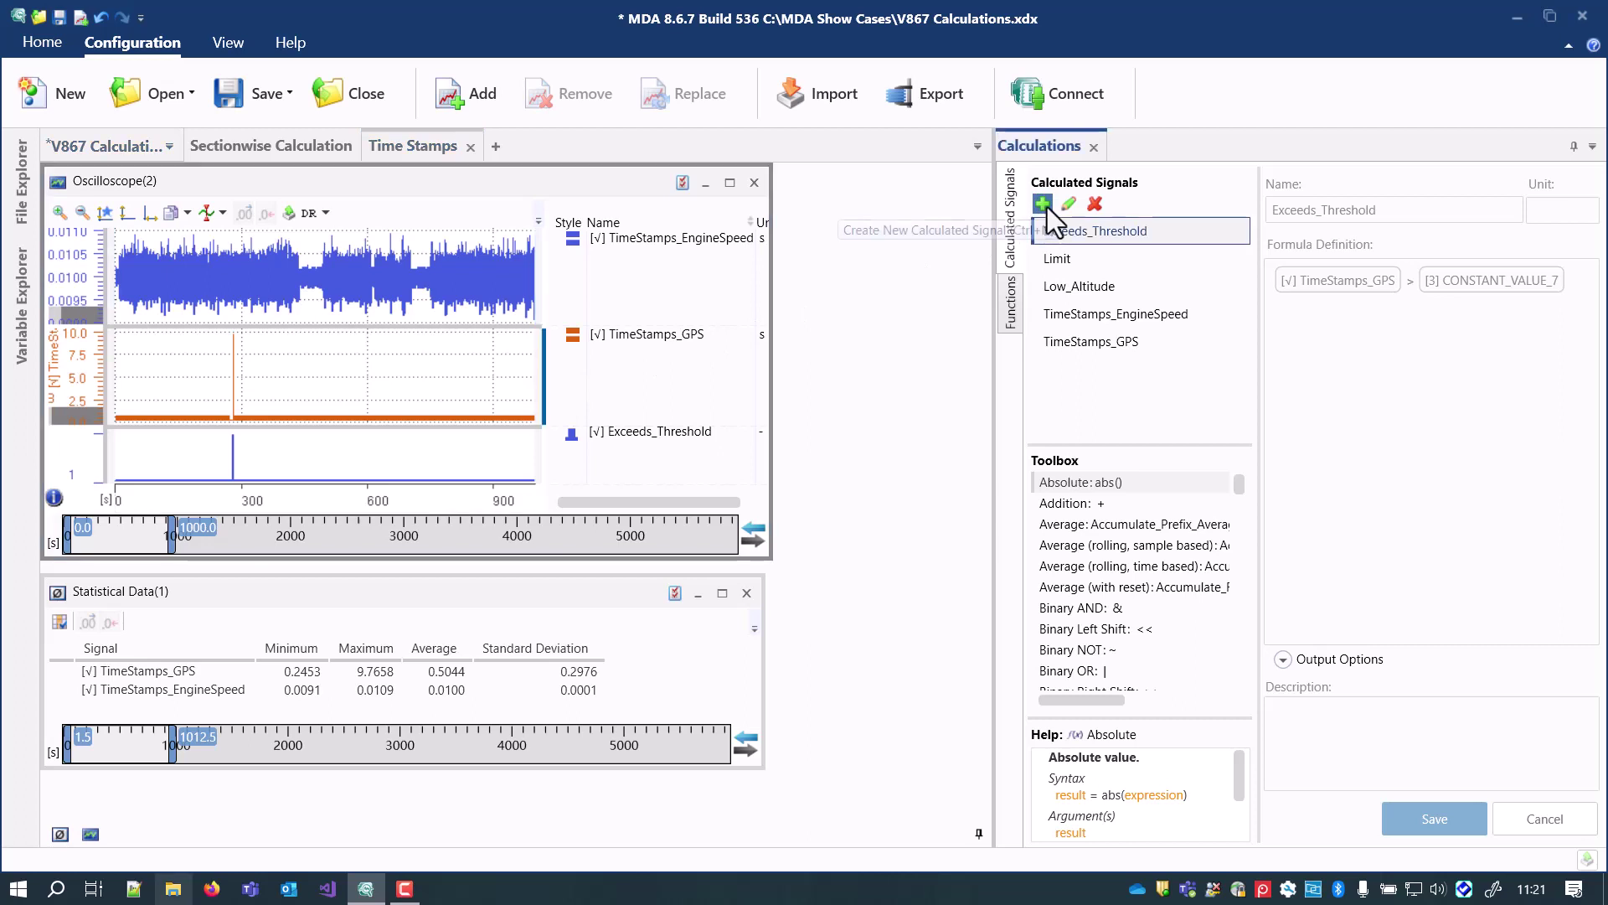
# Step: Create calculated signal Threshold_line equal to CONSTANT_VALUE_7, save it and plot it
pyautogui.click(1045, 206)
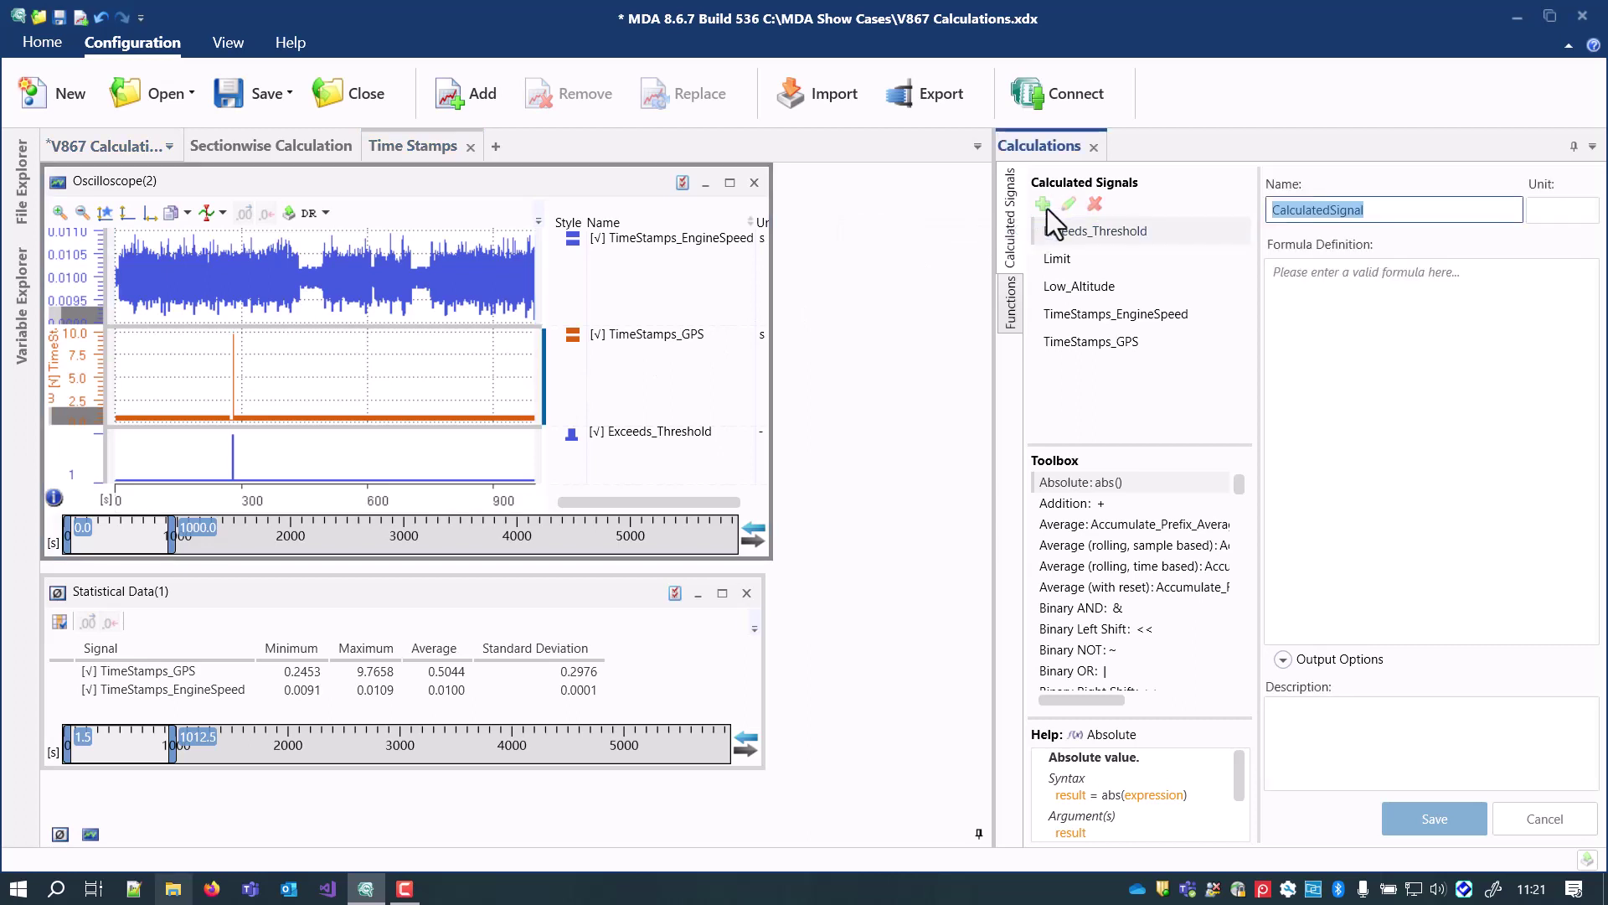
pyautogui.write('Threshold_line')
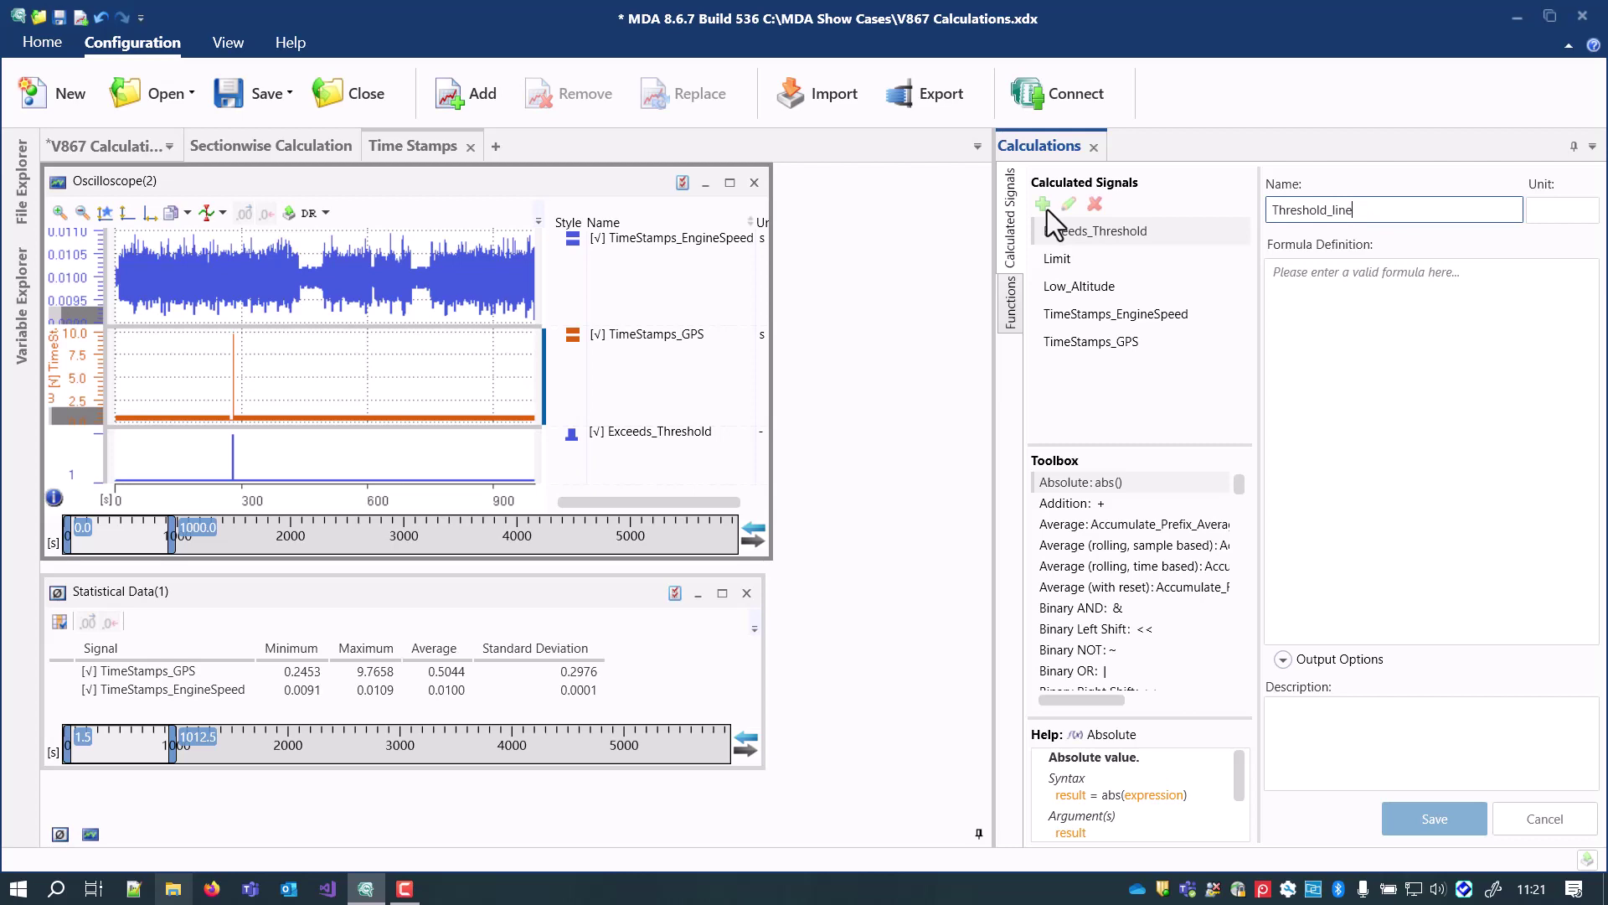
pyautogui.click(21, 348)
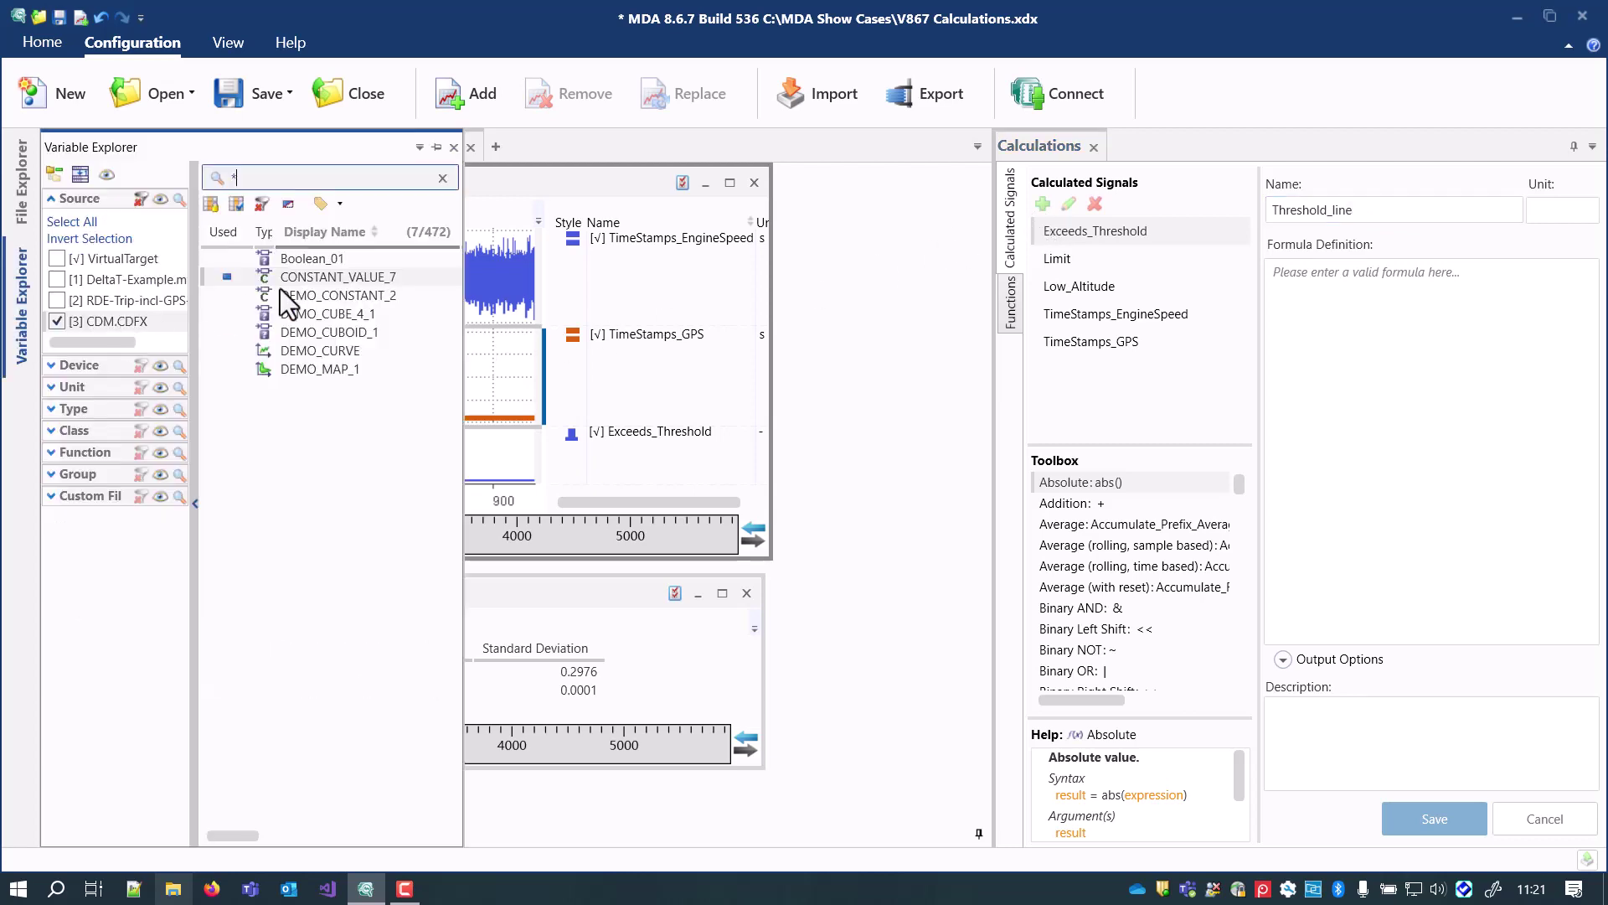
pyautogui.moveTo(335, 283); pyautogui.dragTo(1357, 330)
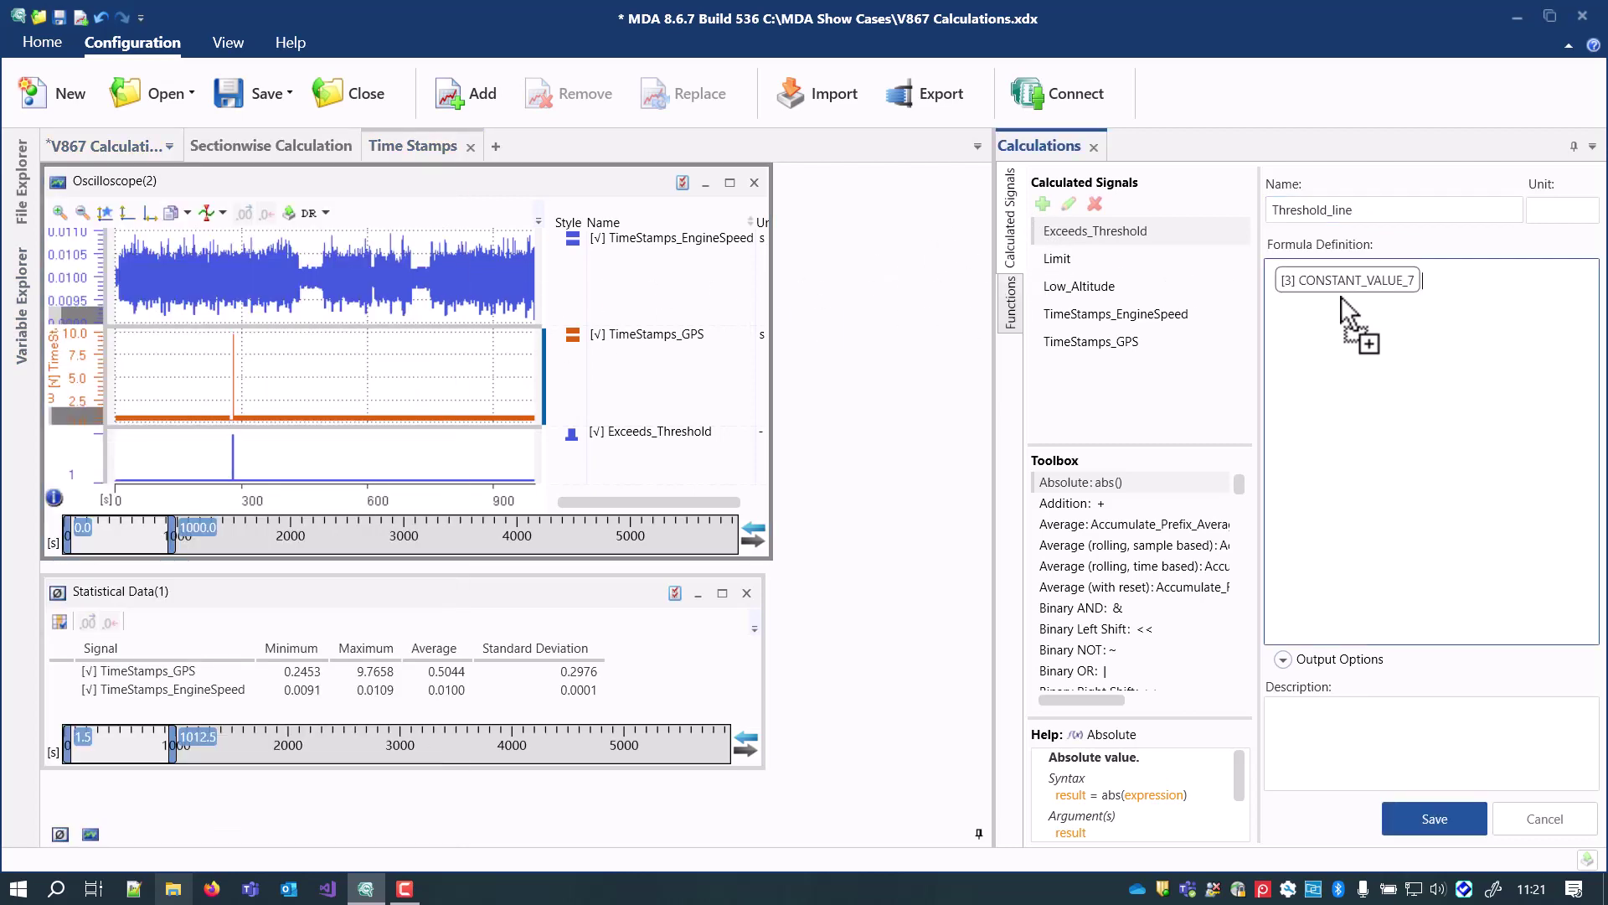
pyautogui.click(1451, 816)
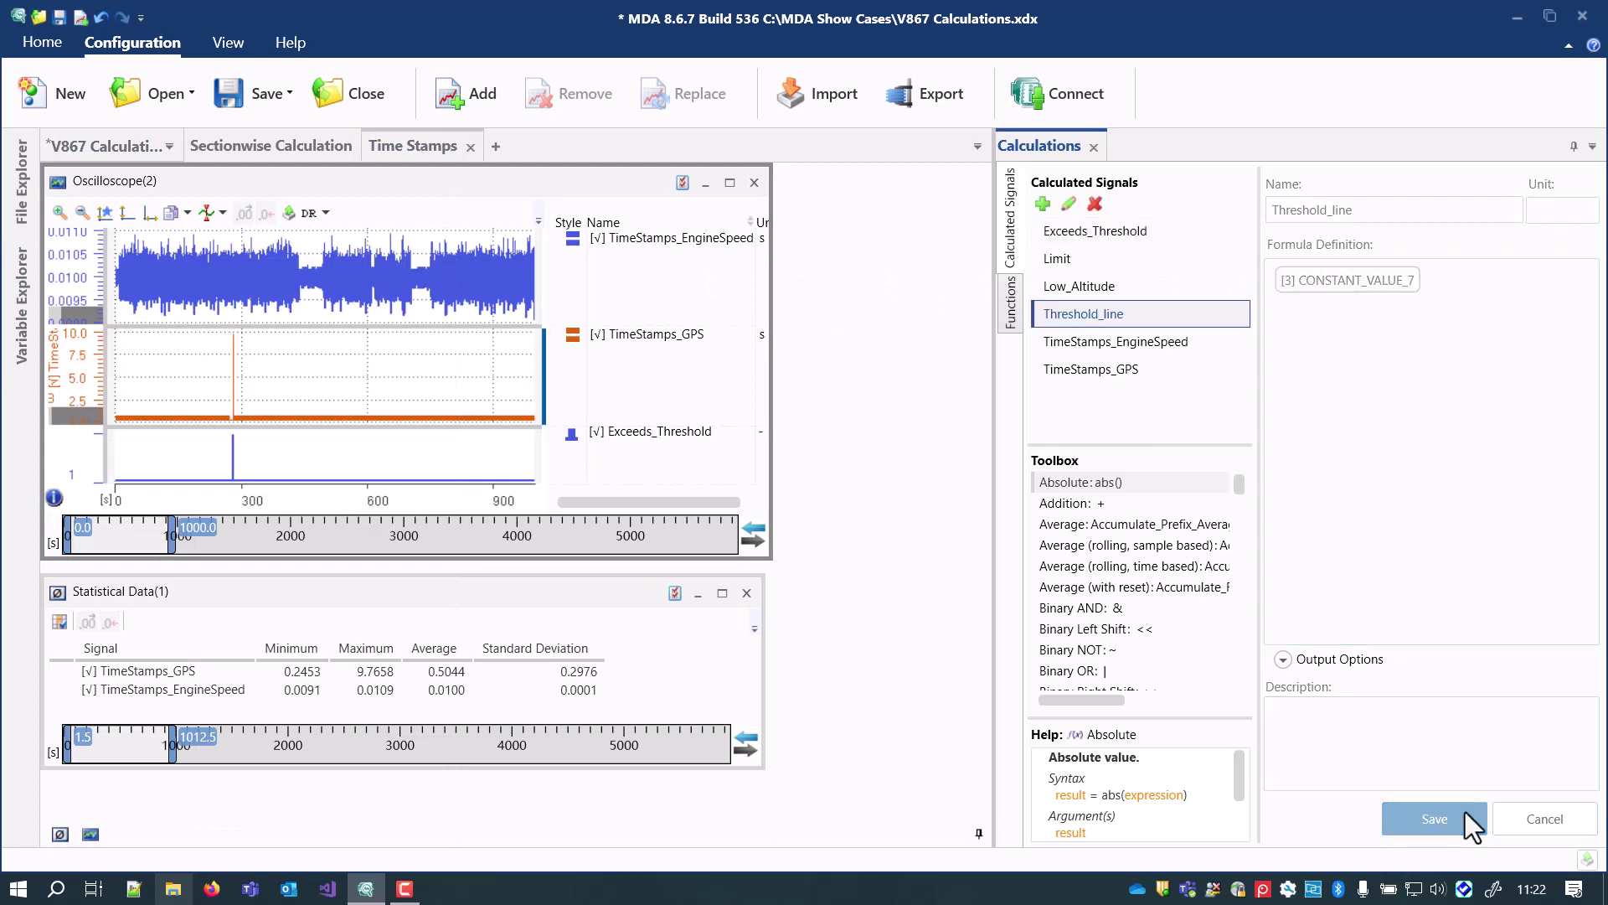
pyautogui.moveTo(1235, 316); pyautogui.dragTo(84, 387)
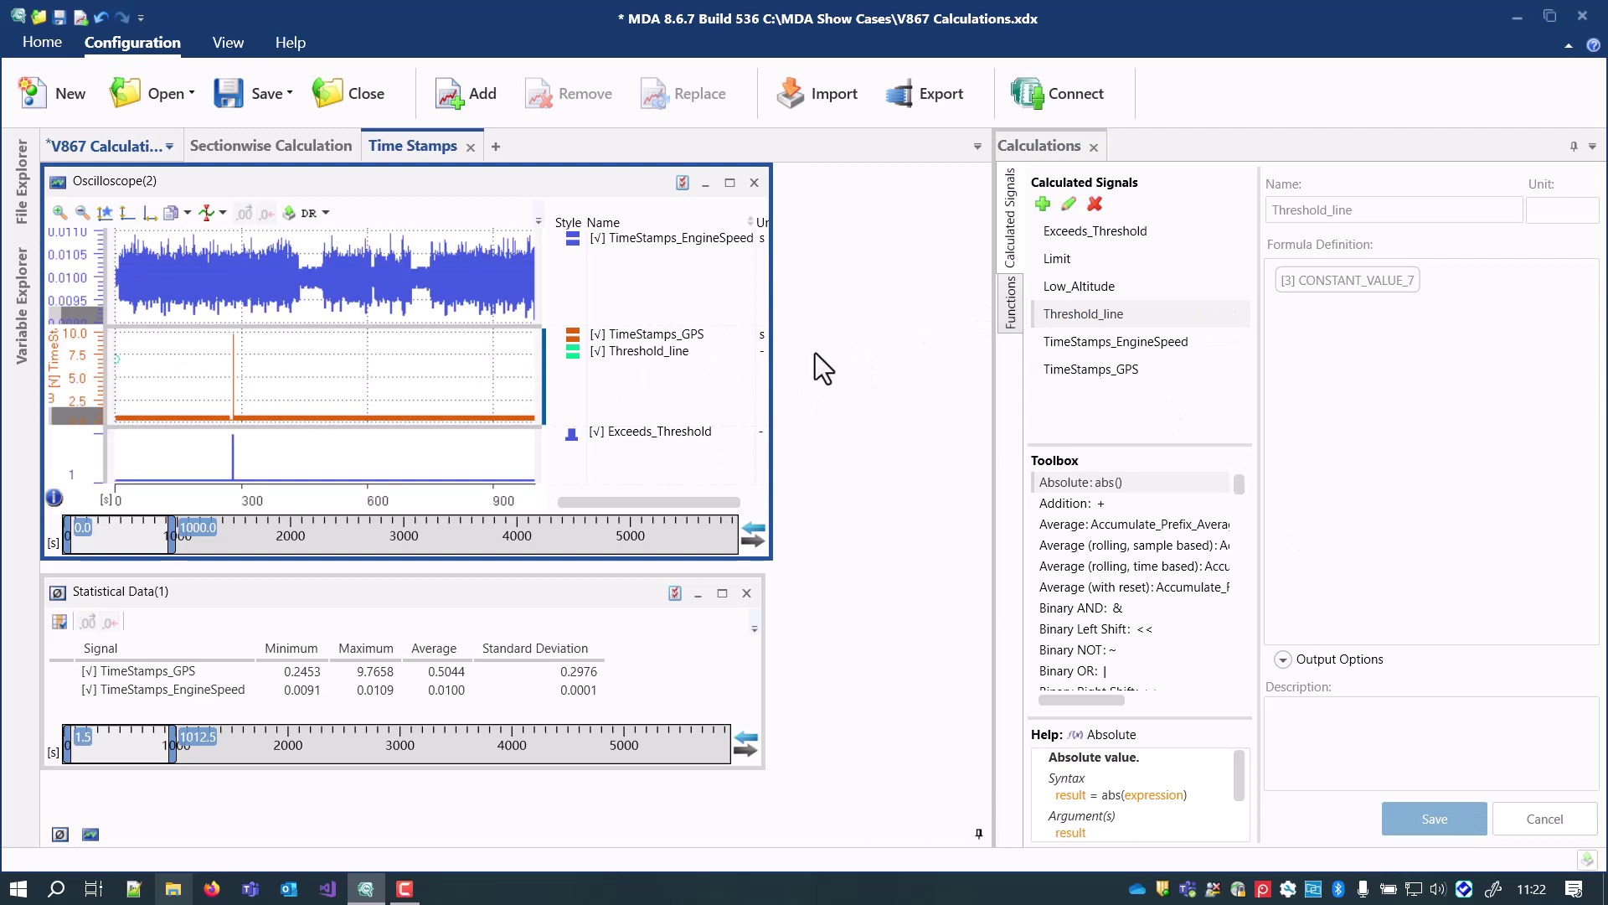
# Step: Give Threshold_line a fixed 1000 ms output rate and save the change
pyautogui.click(1057, 320)
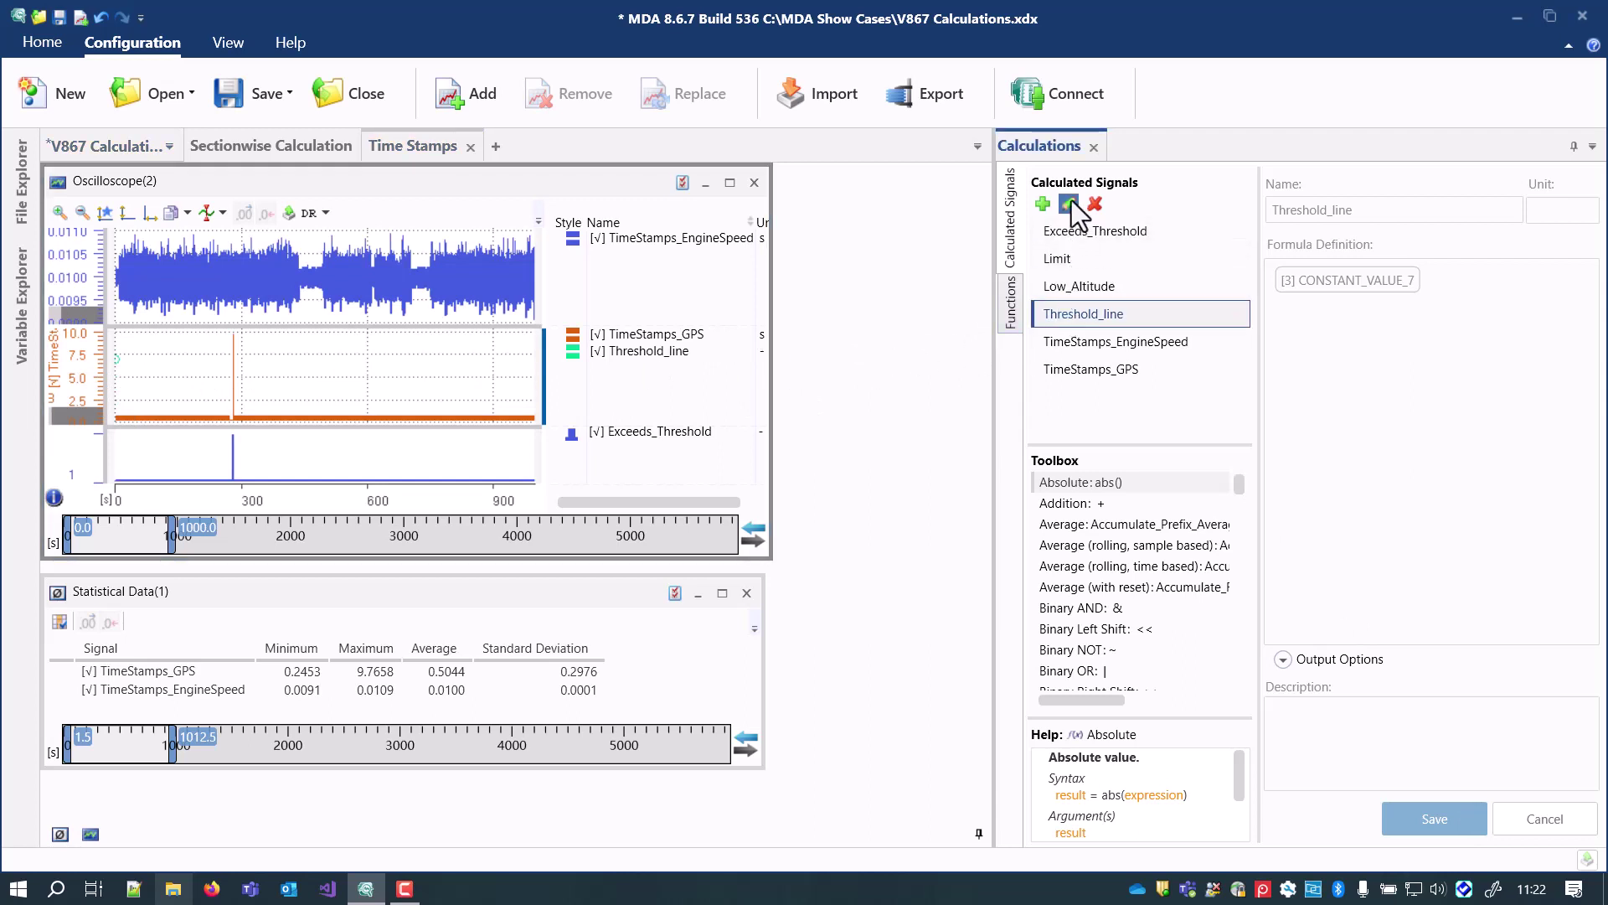
pyautogui.click(1070, 204)
pyautogui.click(1307, 660)
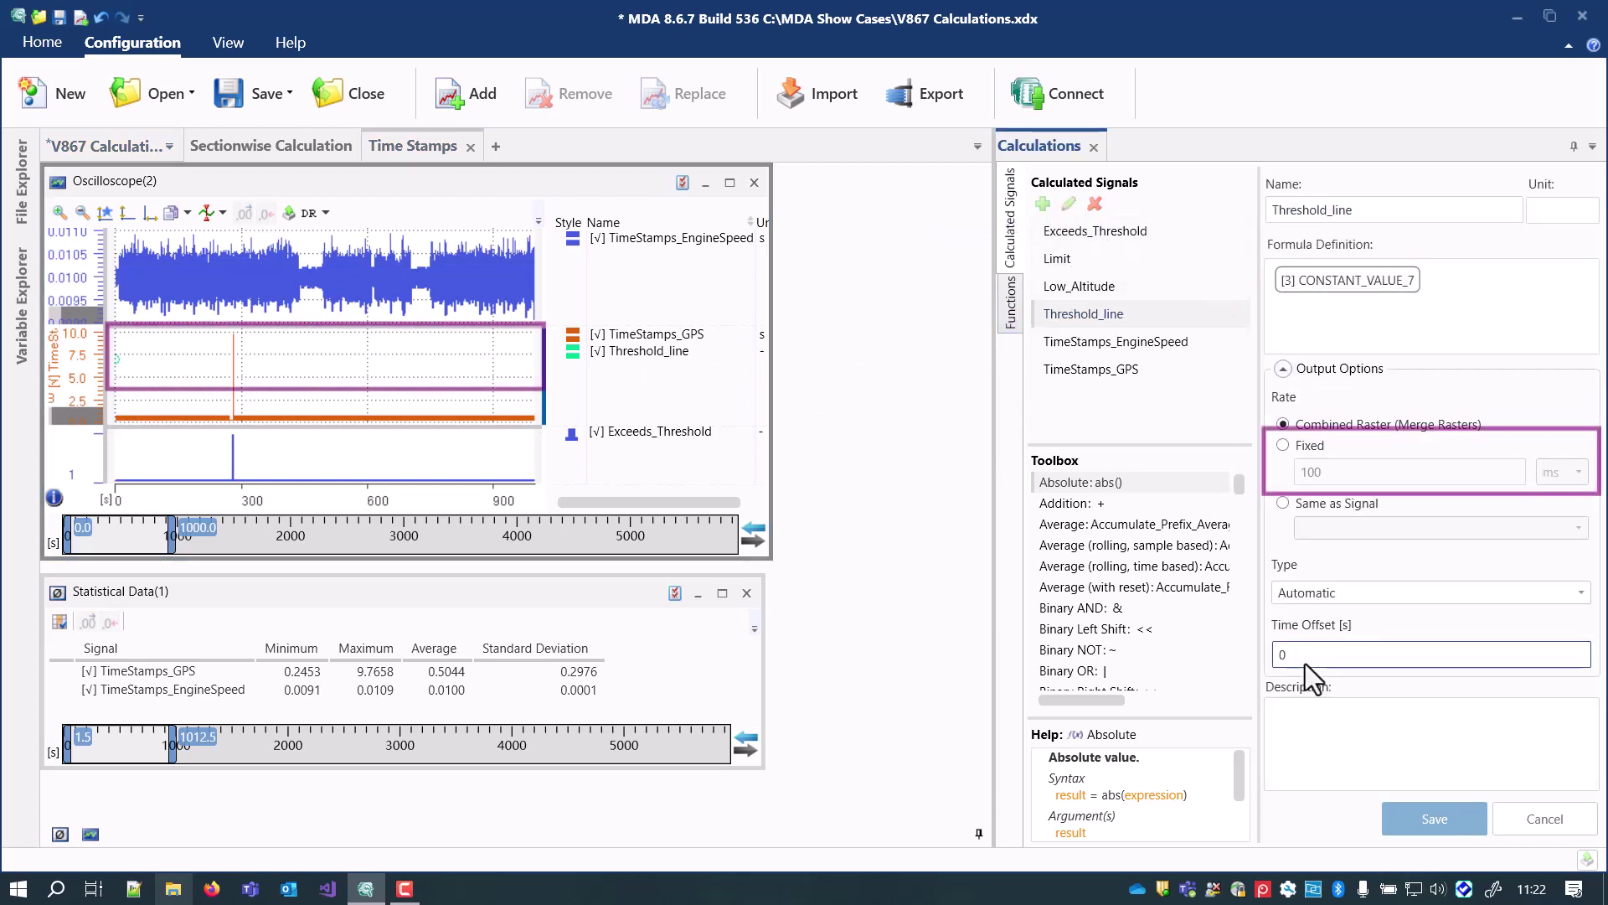
pyautogui.click(1283, 447)
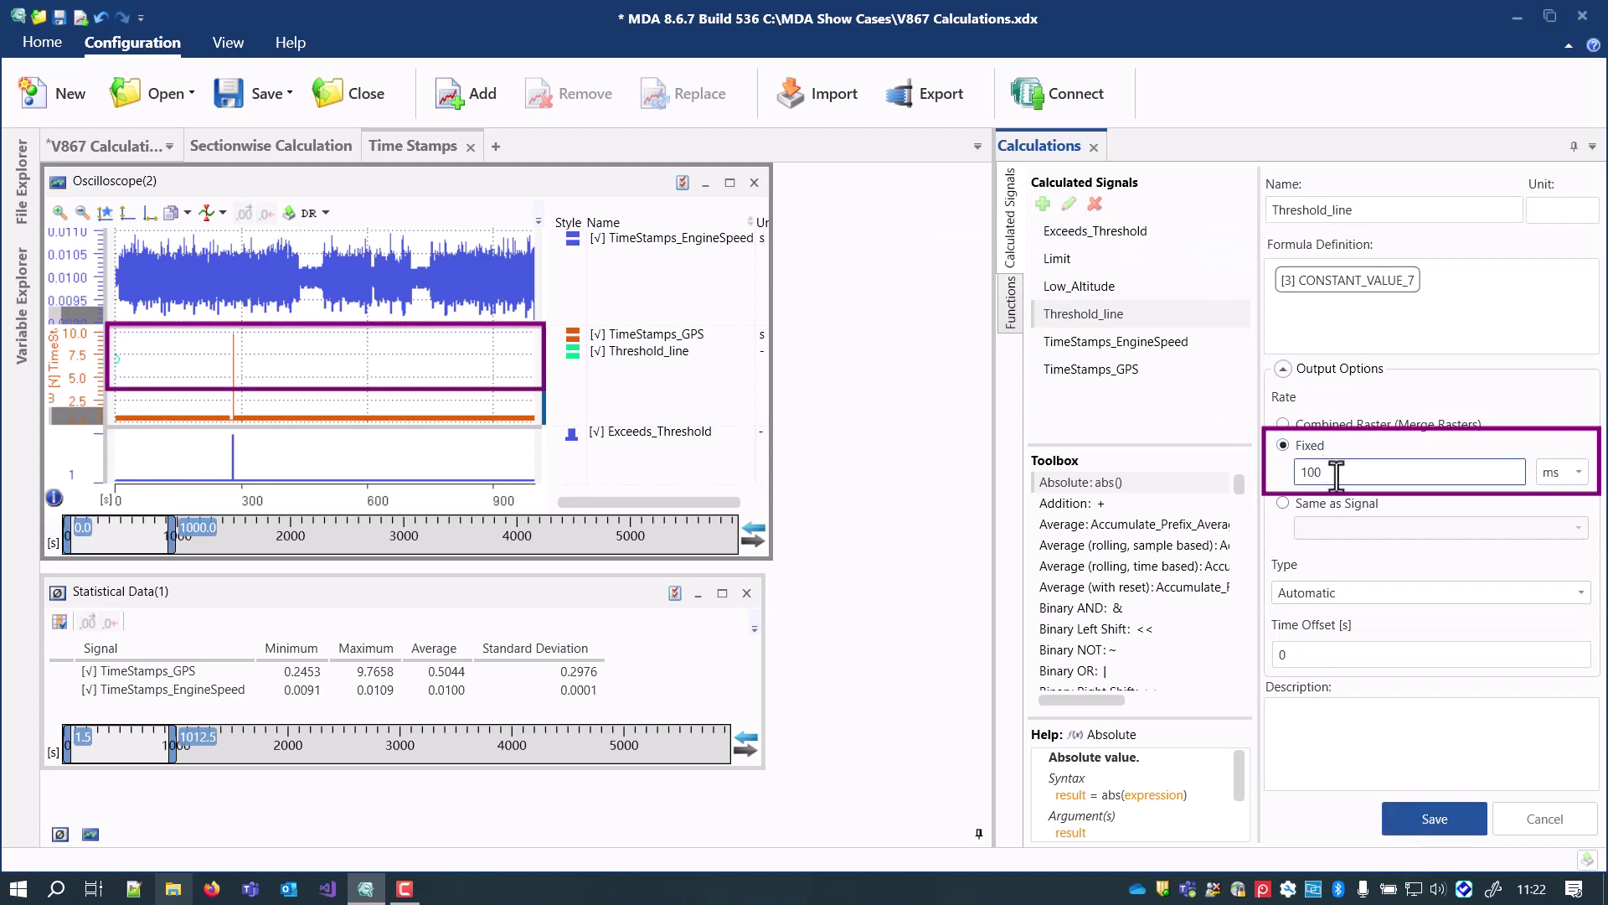
pyautogui.write('0')
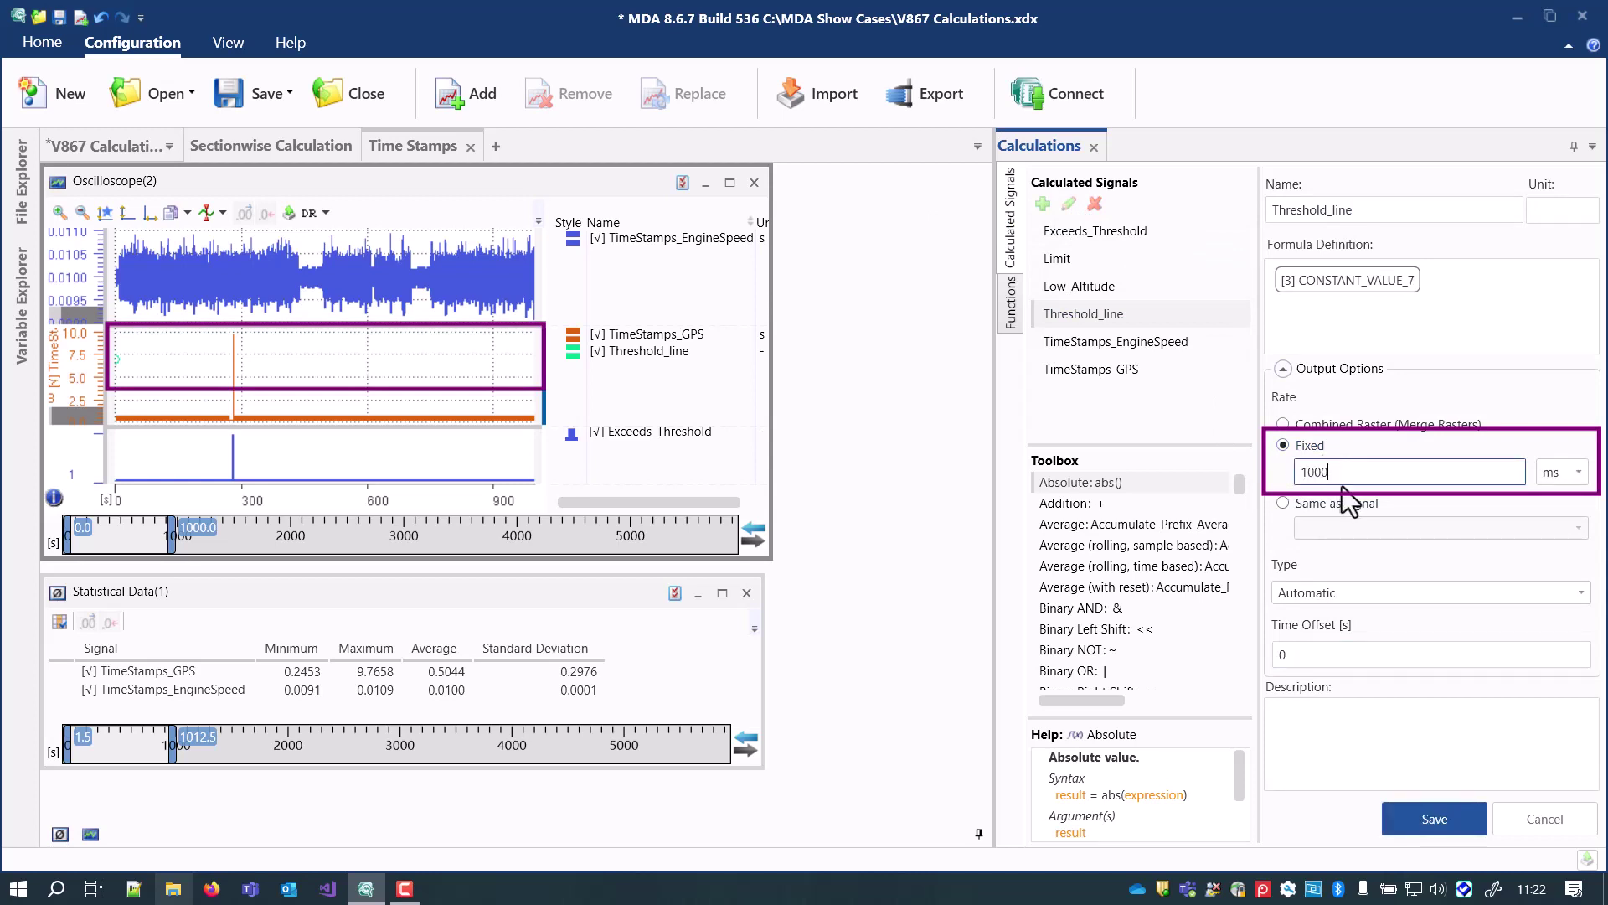
pyautogui.click(1437, 822)
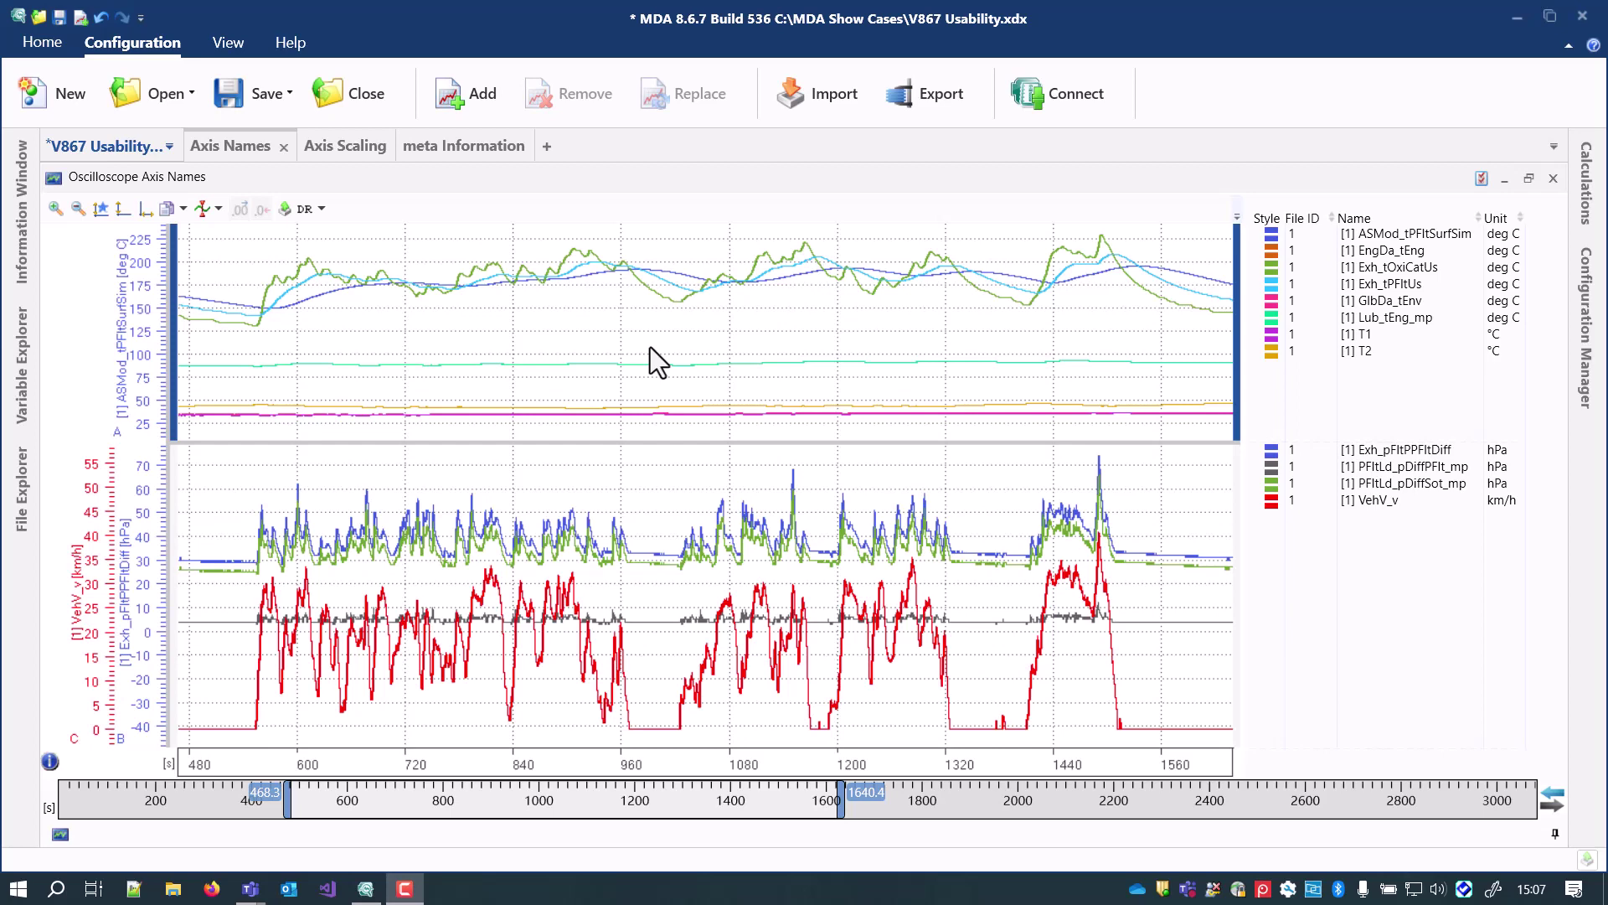
# Step: Give oscilloscope axis A the custom name 'Temperature [°C]'
pyautogui.rightClick(650, 347)
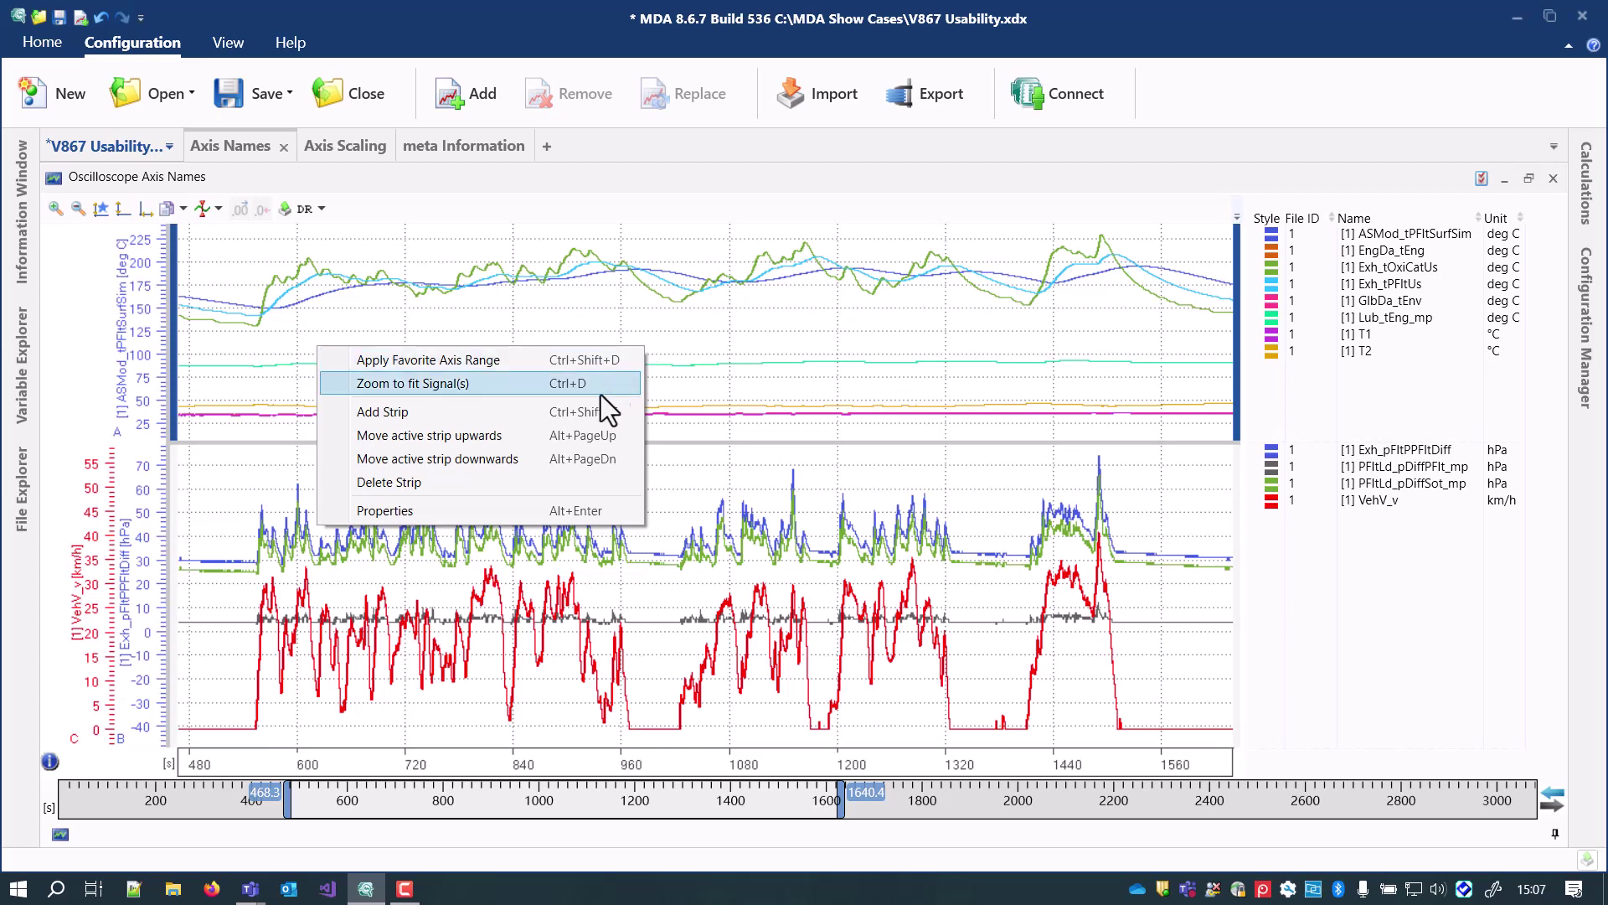
pyautogui.click(539, 506)
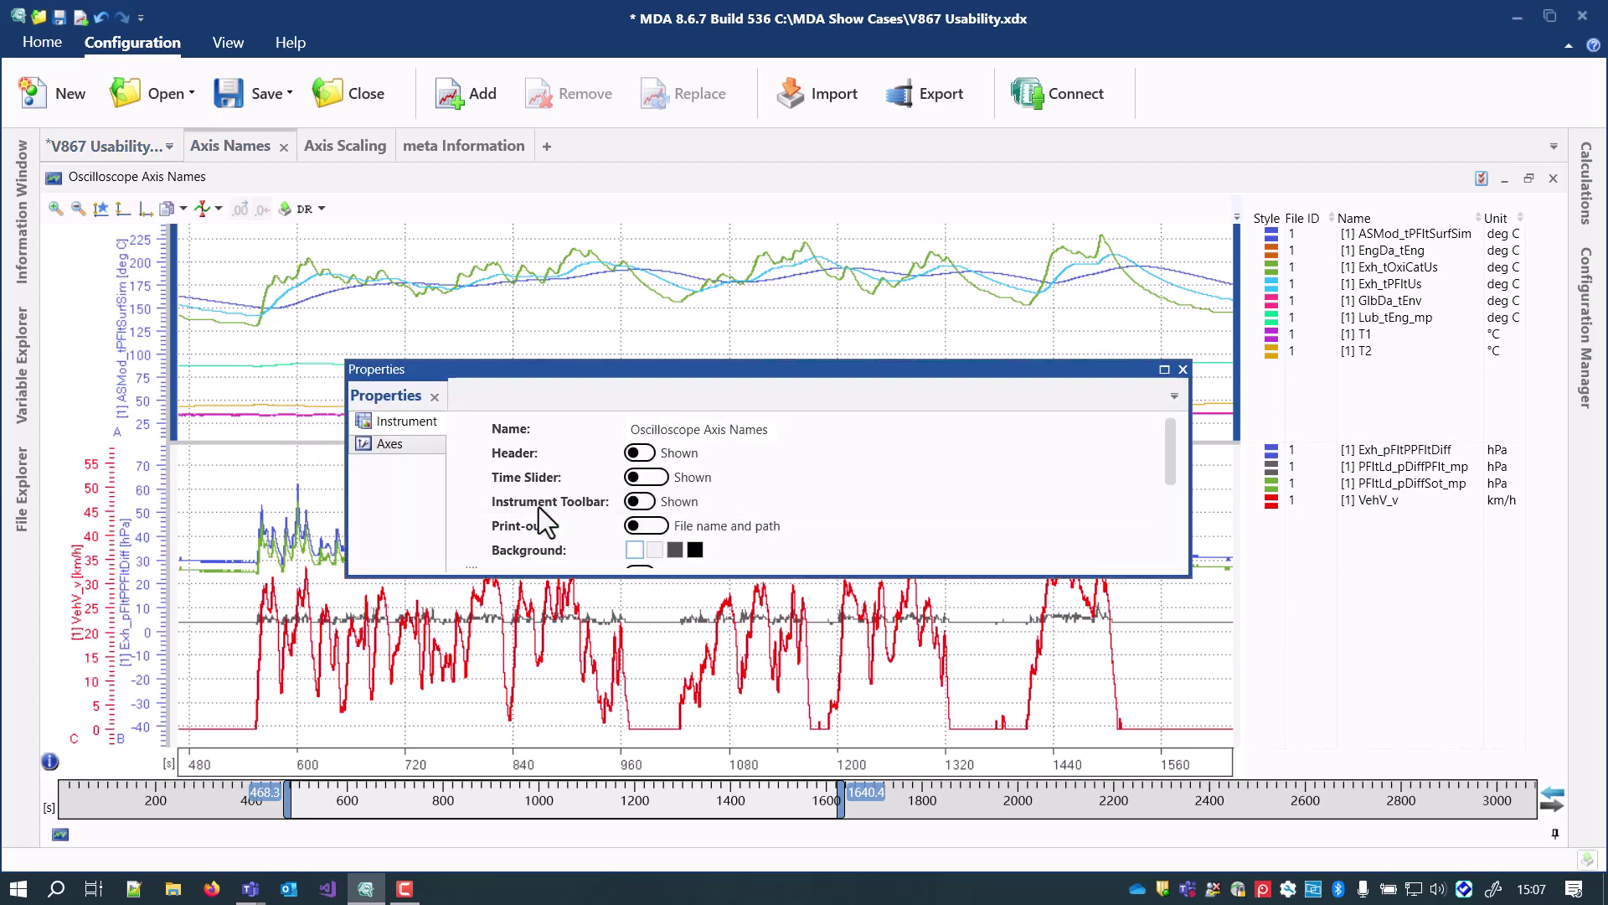
pyautogui.click(421, 447)
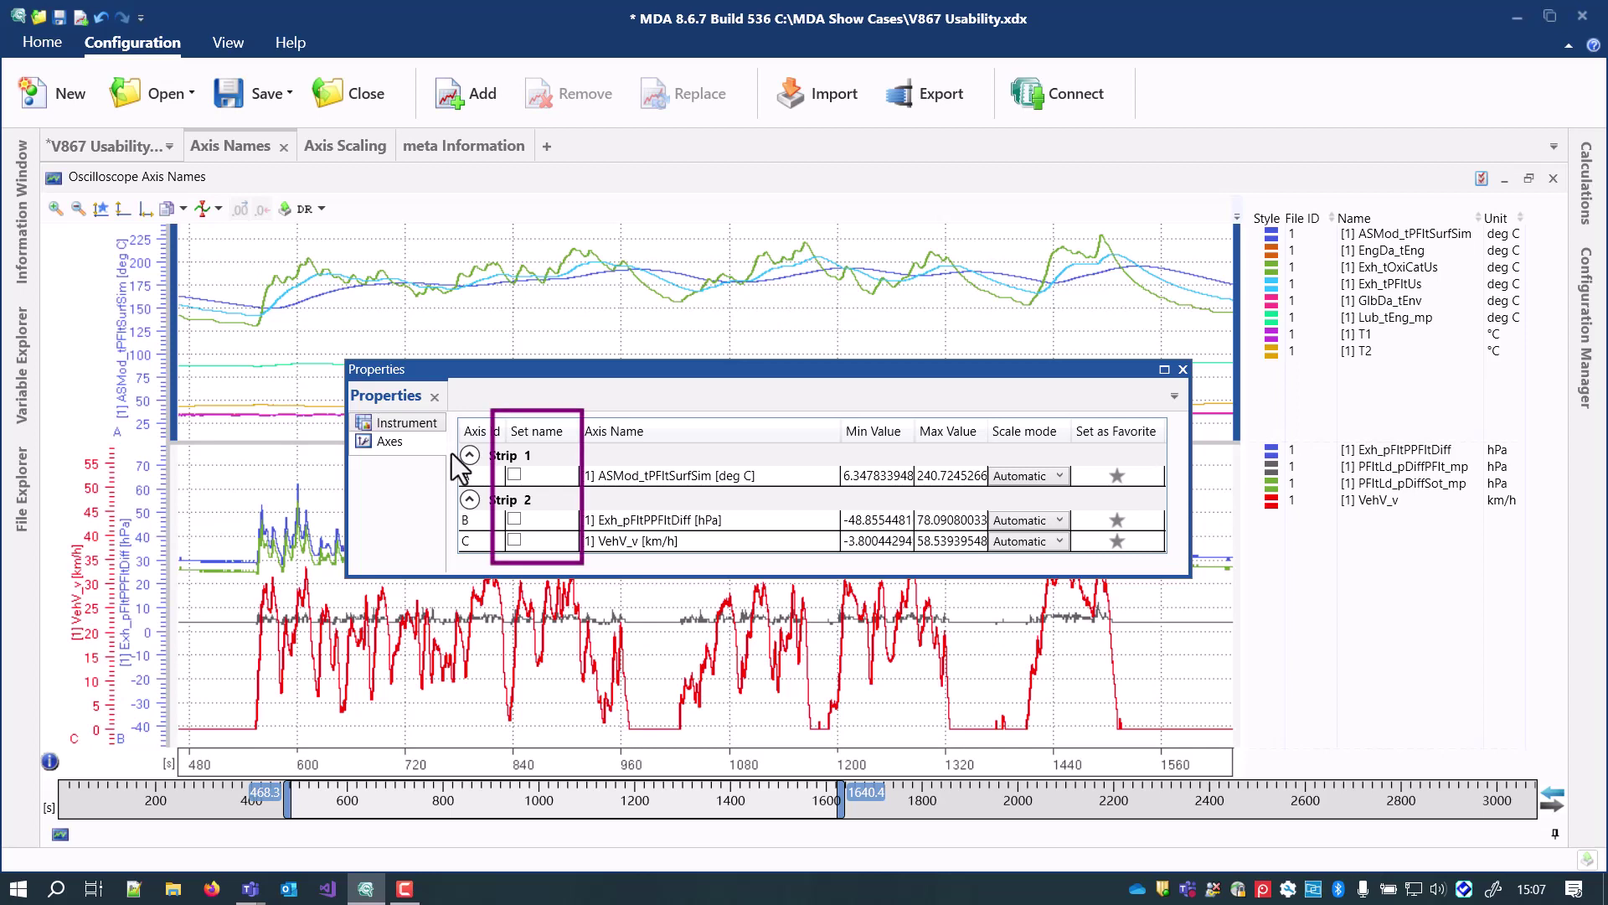
pyautogui.click(514, 475)
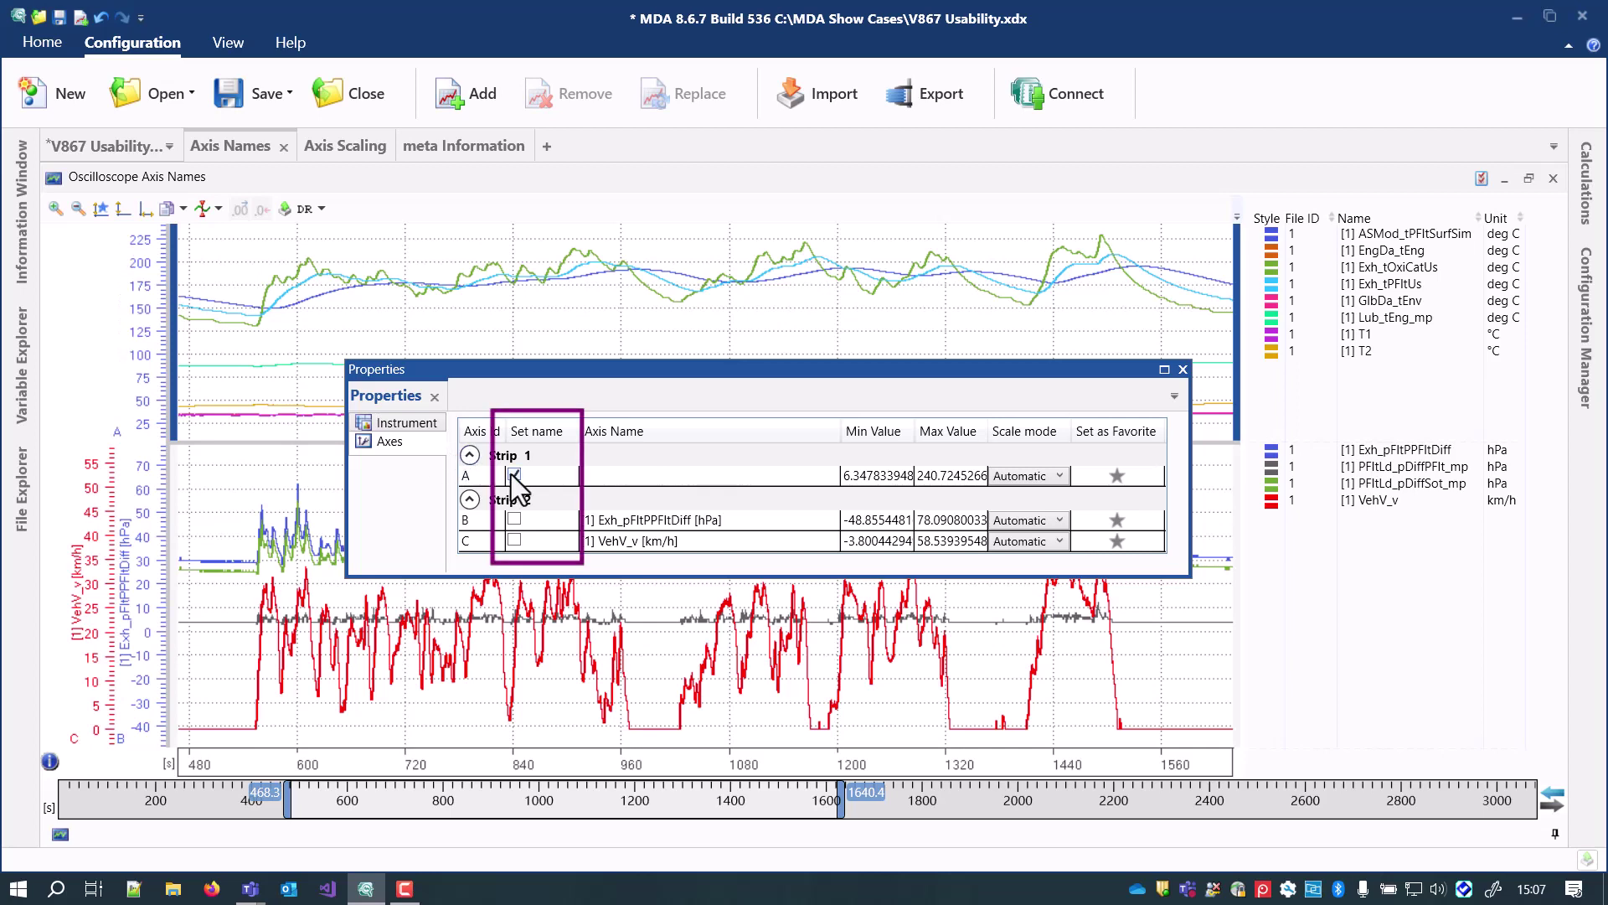
pyautogui.click(611, 474)
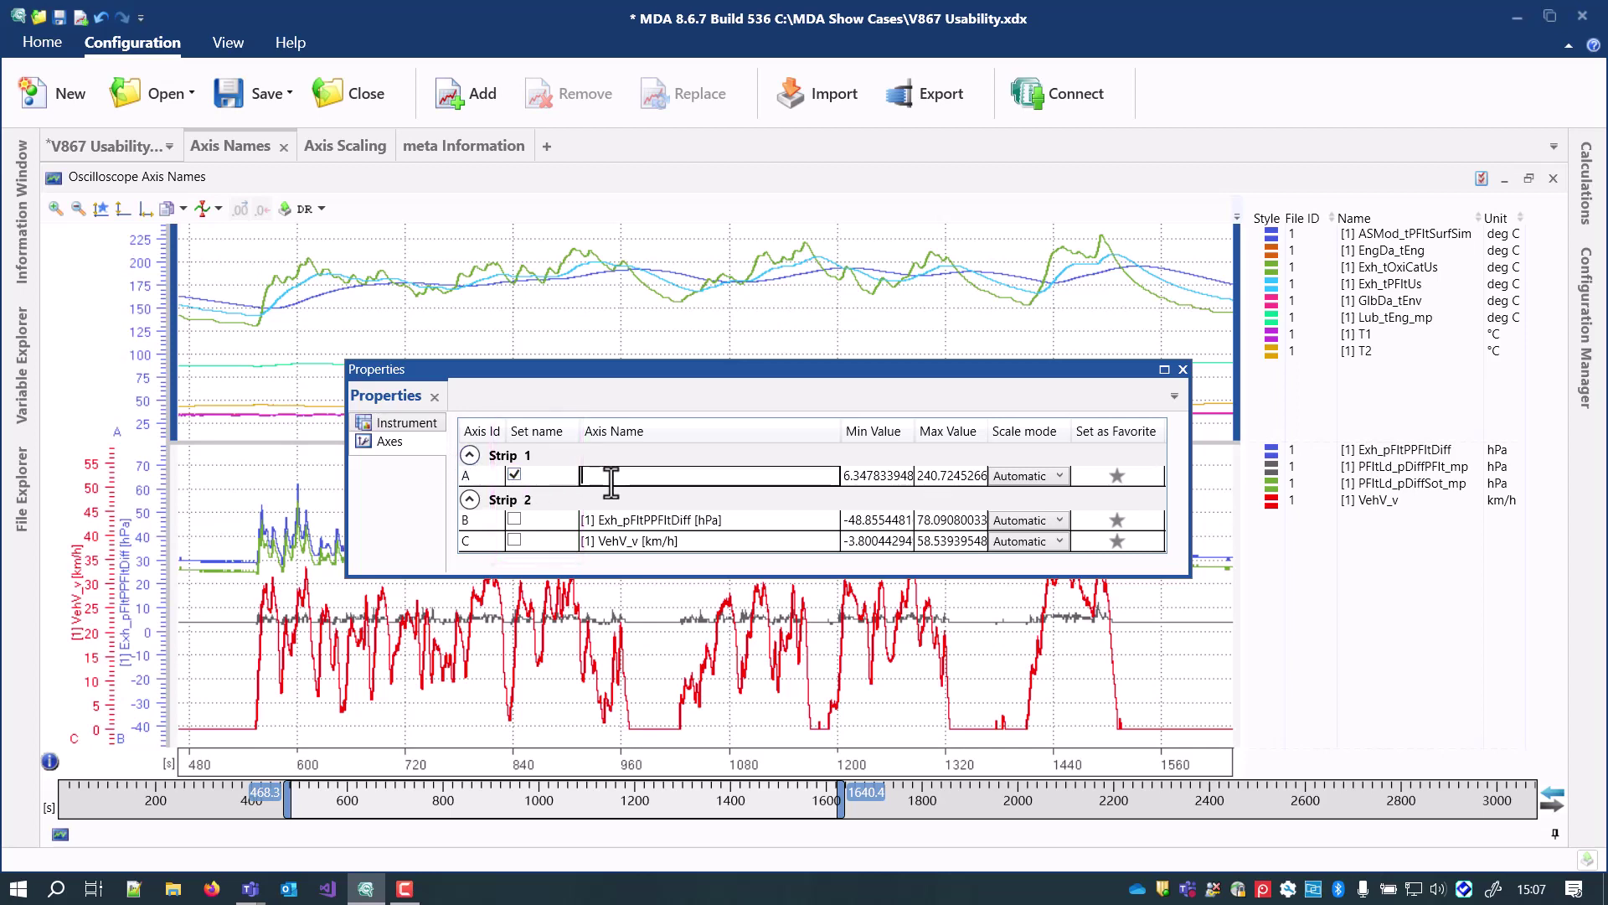
pyautogui.write('Temperature [°C]')
# Step: Give axis B the custom name 'Pressure [hPa]' and close the properties window
pyautogui.click(515, 520)
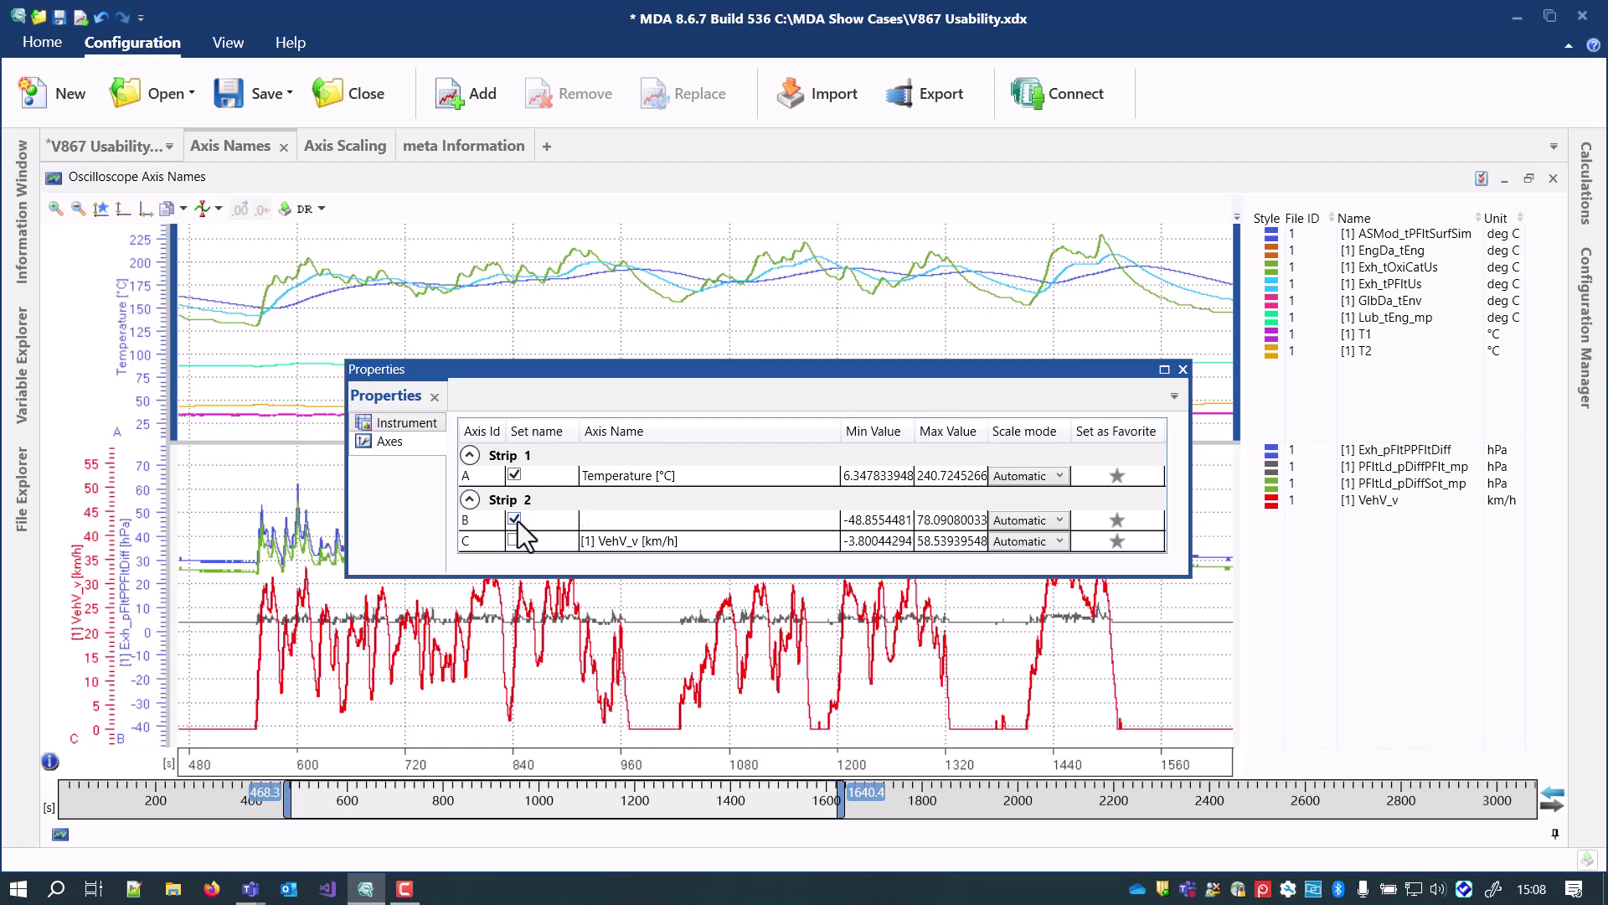
pyautogui.click(594, 520)
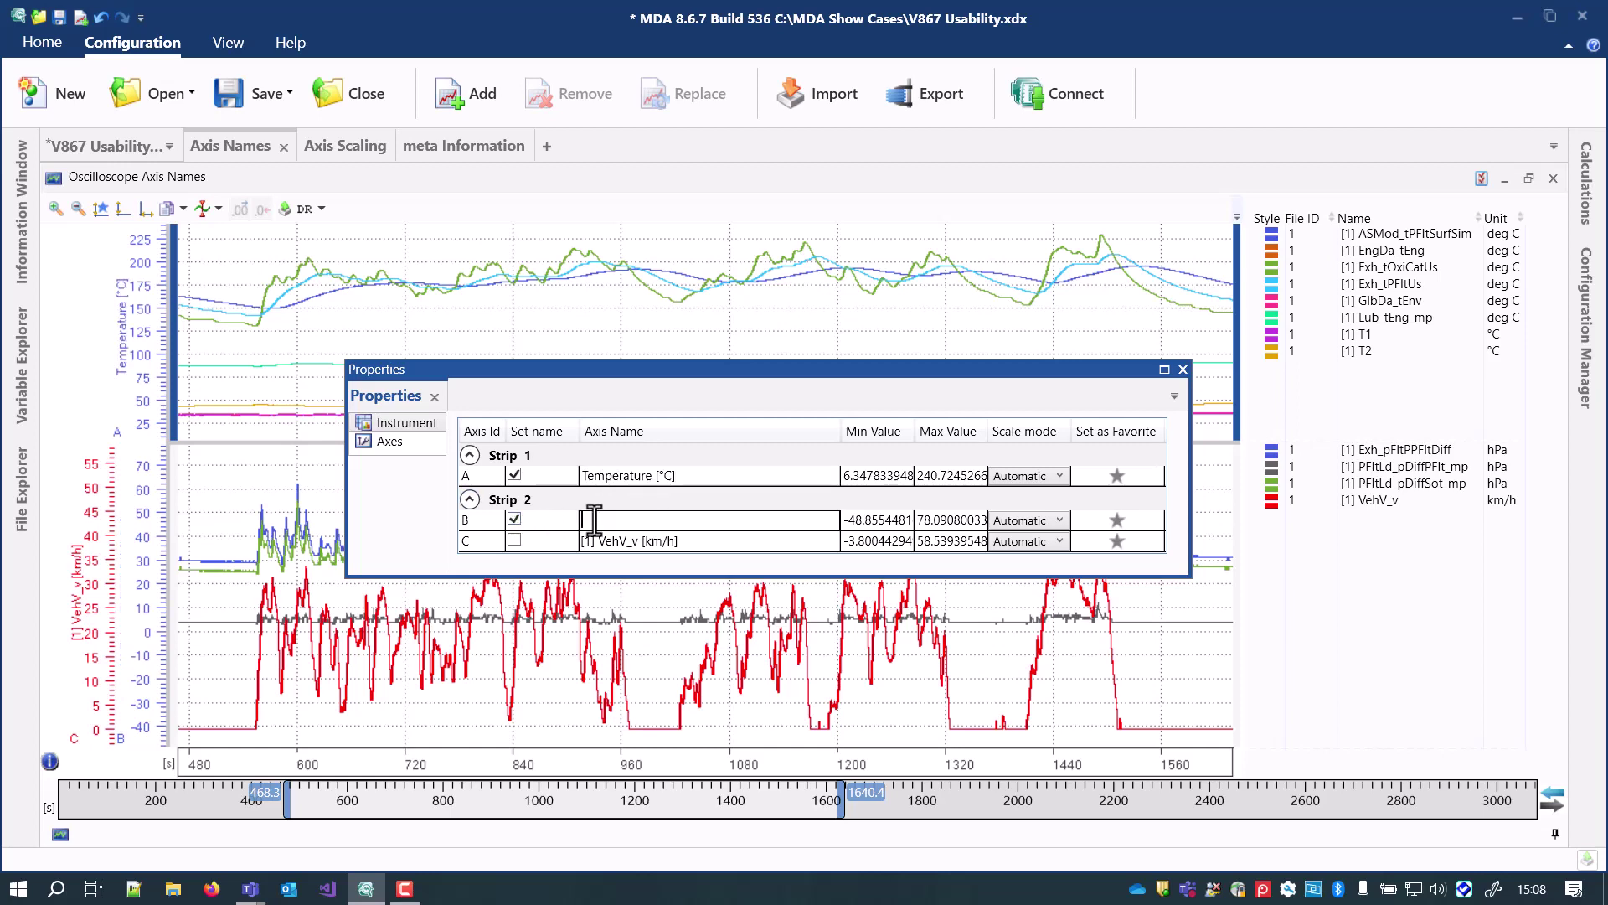
pyautogui.write('Pressure [hPa]')
pyautogui.press('Return')
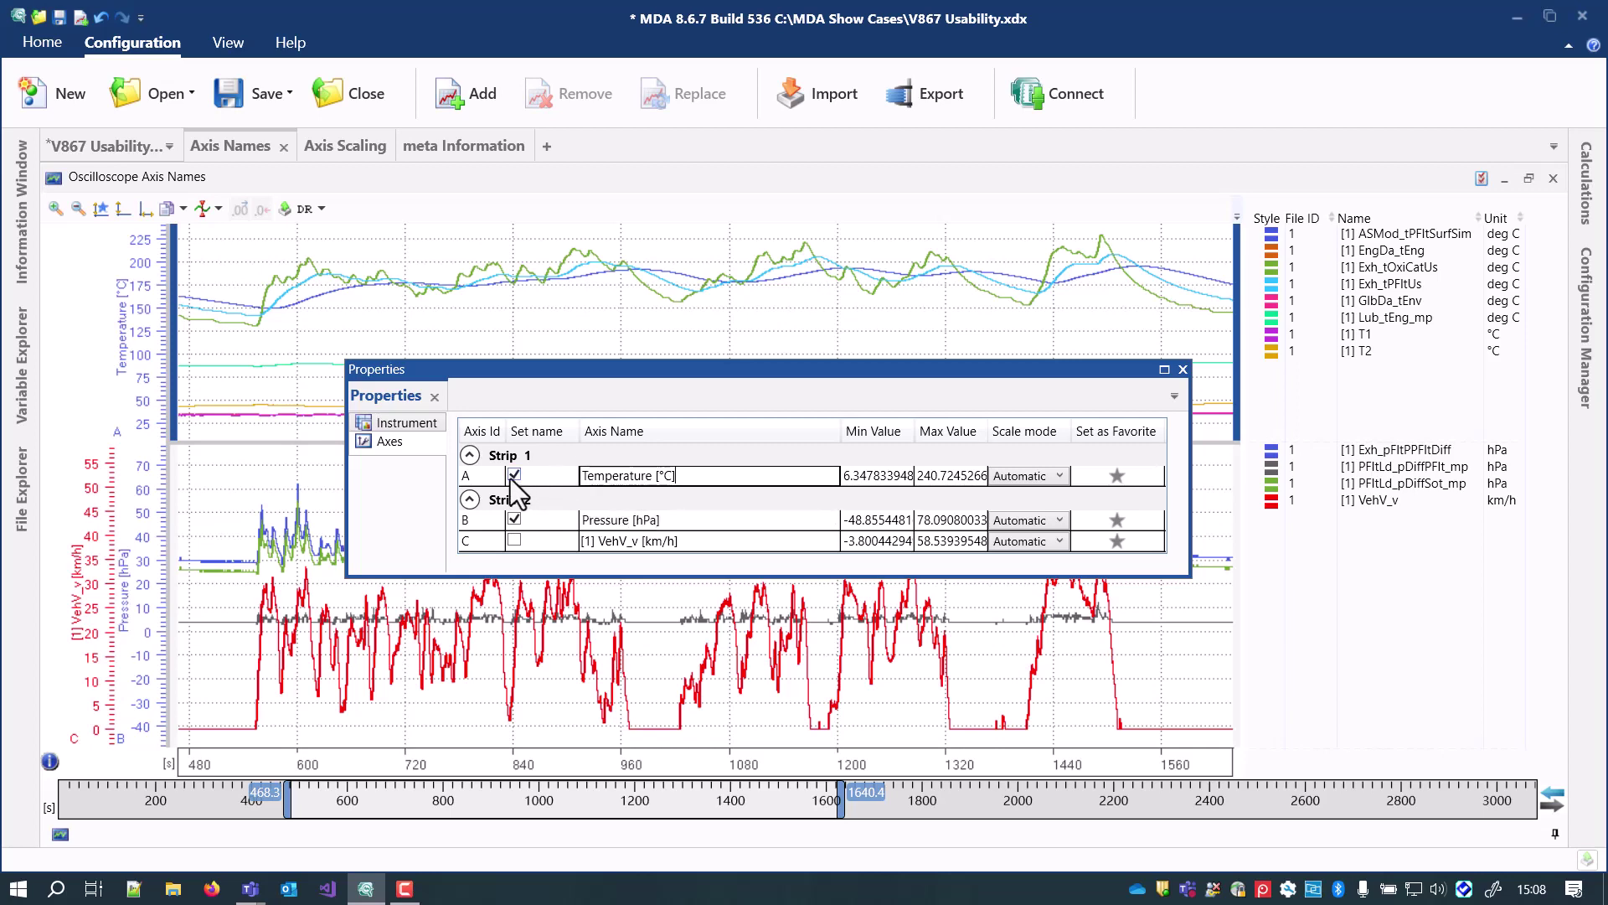
pyautogui.click(514, 475)
pyautogui.click(514, 475)
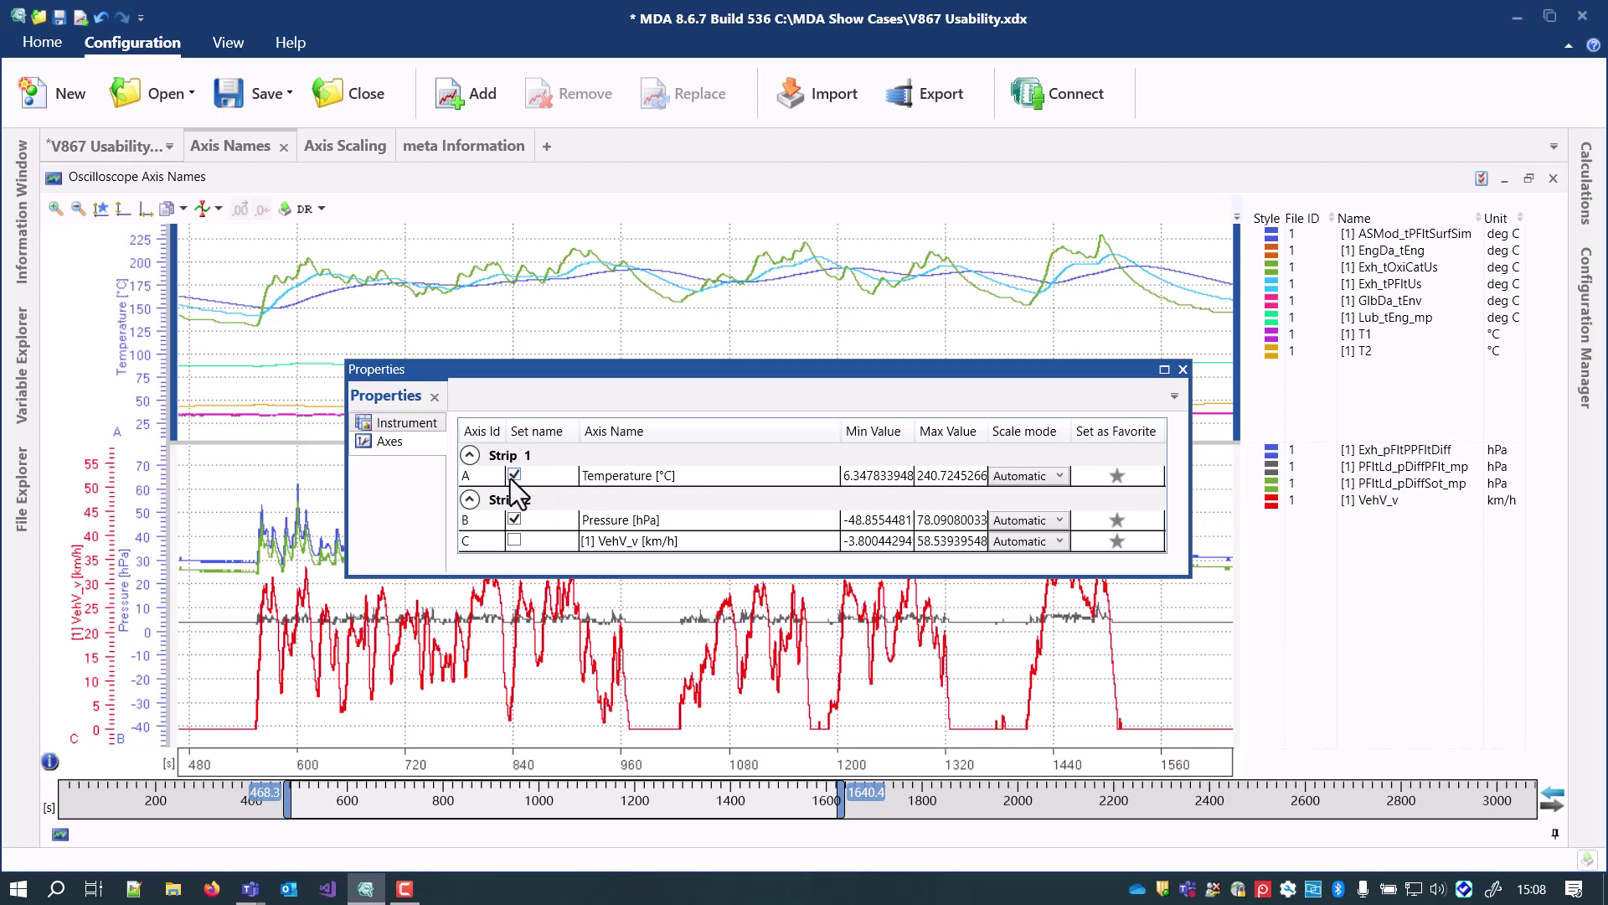
pyautogui.click(1181, 371)
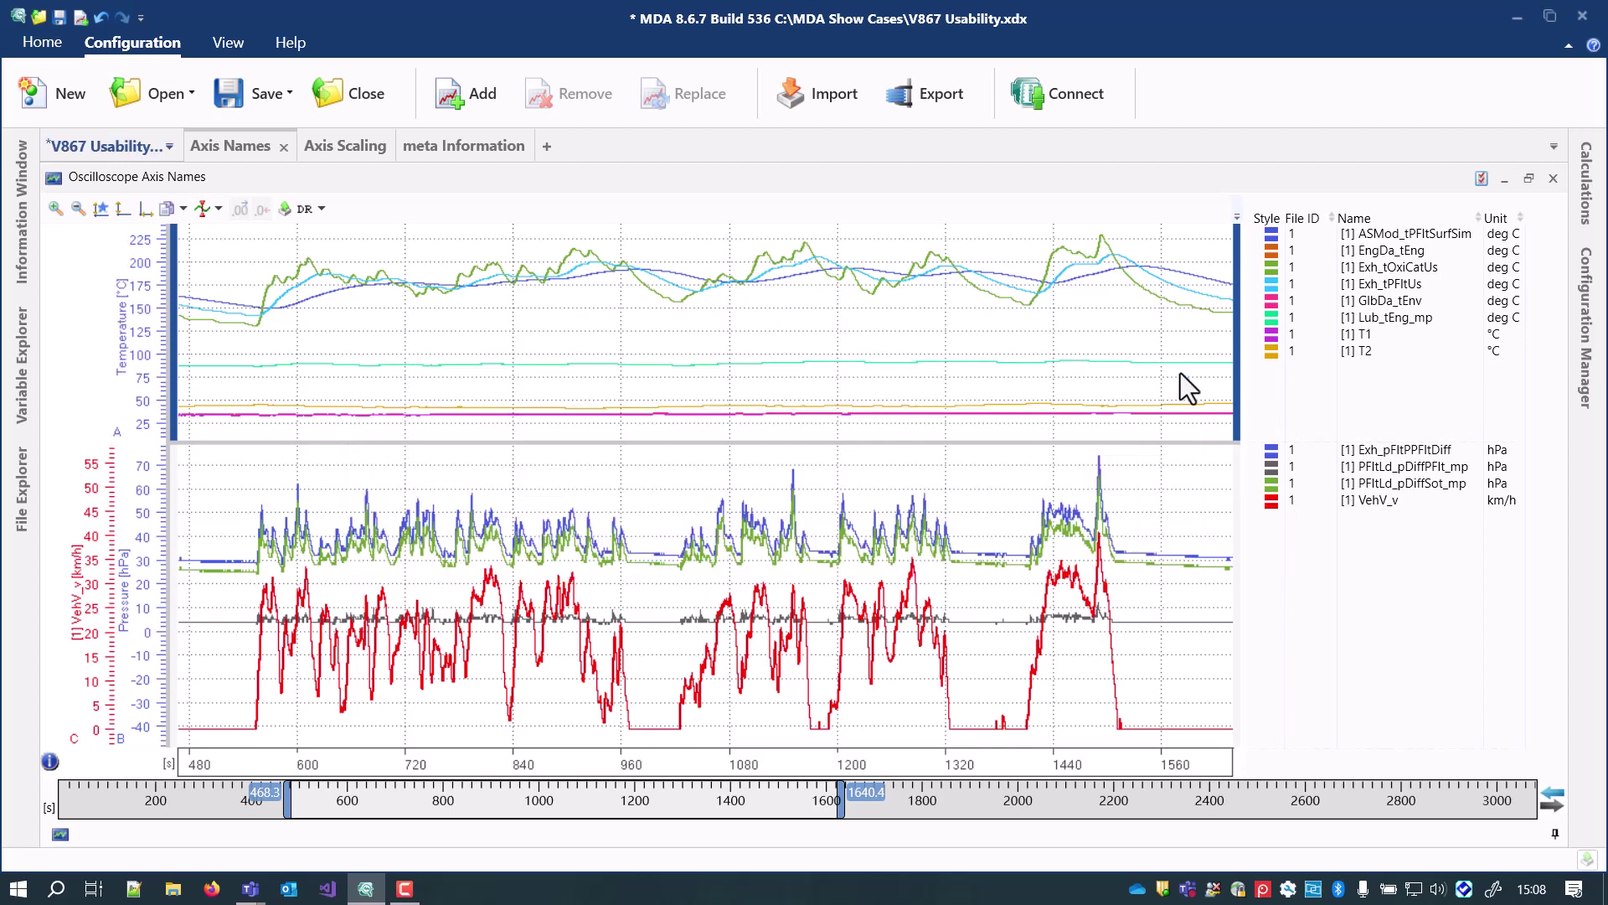
# Step: On the Axis Scaling sheet, switch axis B to Normal scale mode and show a measurement cursor
pyautogui.click(339, 158)
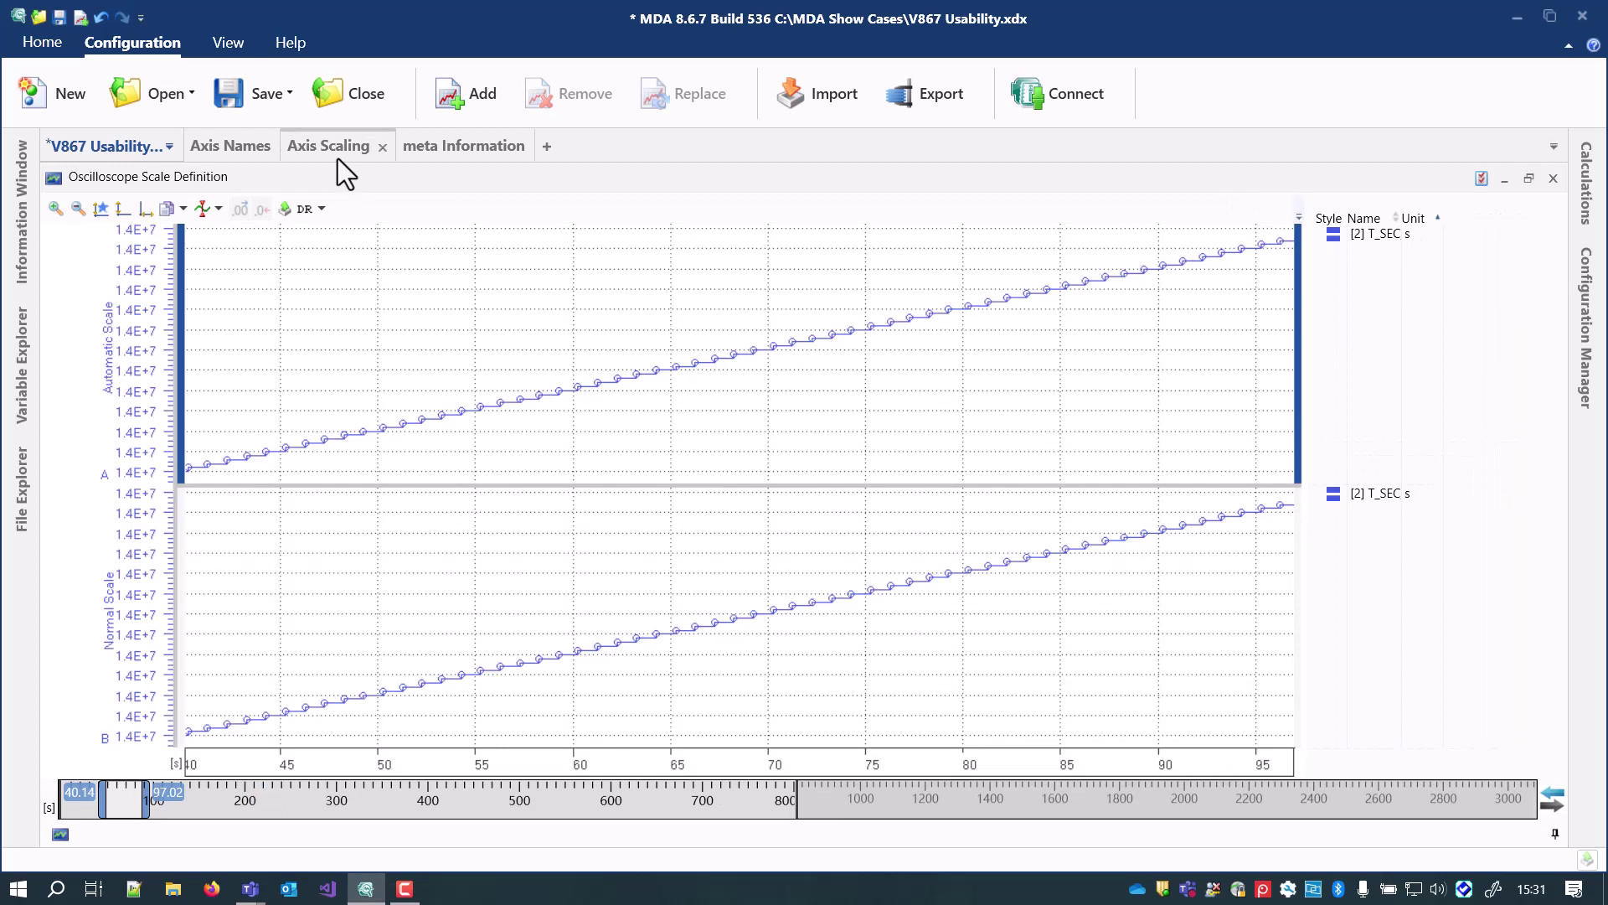
pyautogui.rightClick(412, 238)
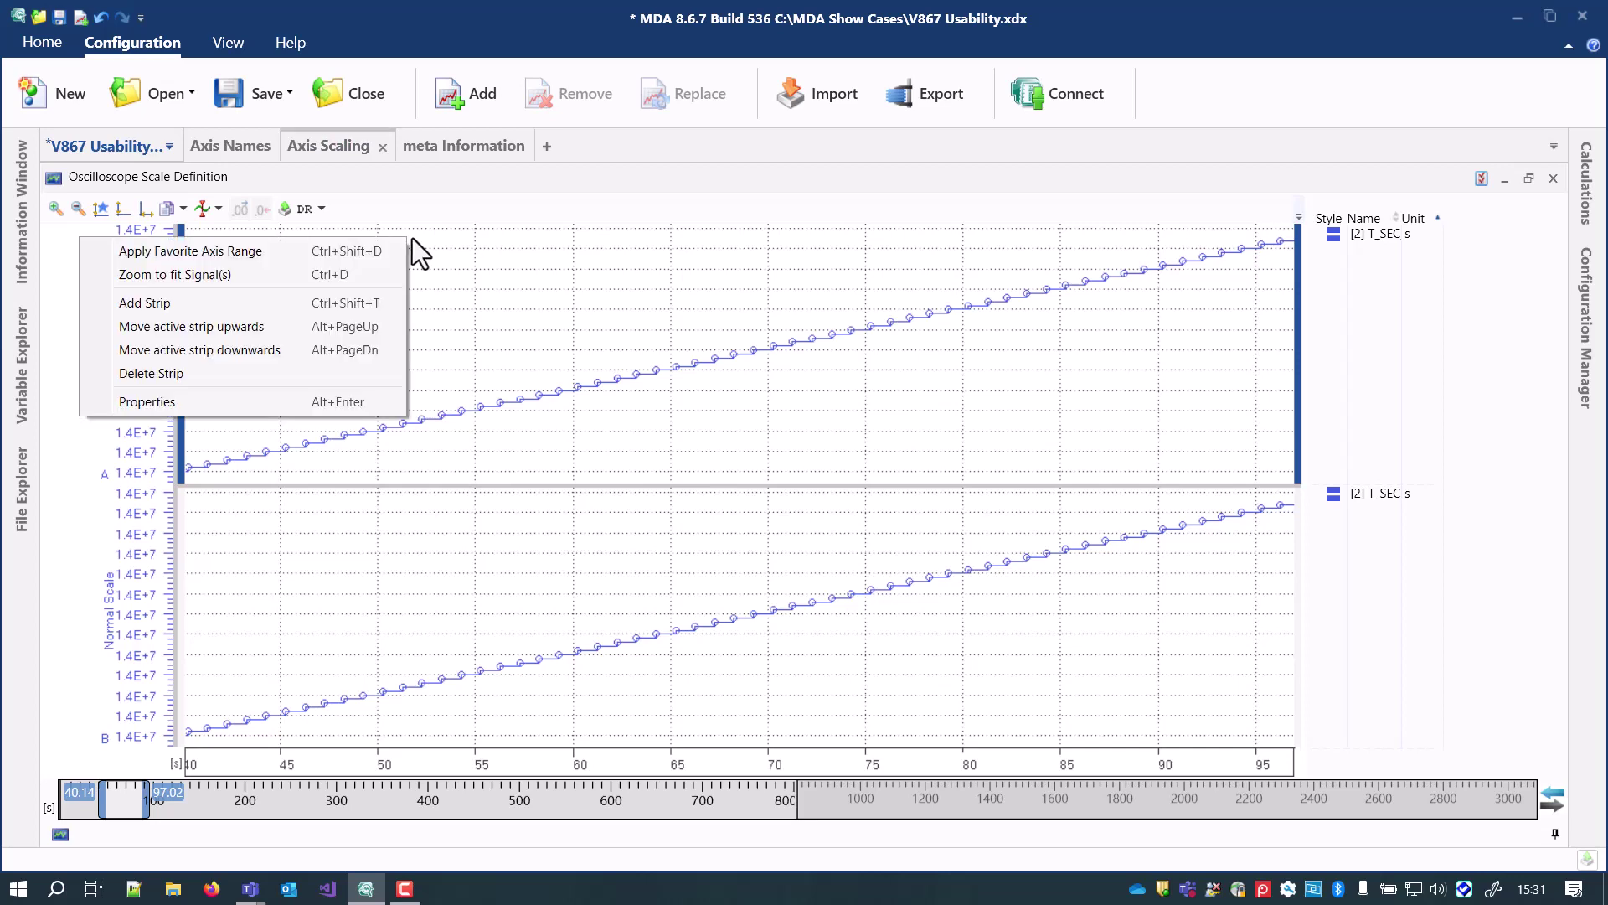
pyautogui.click(372, 409)
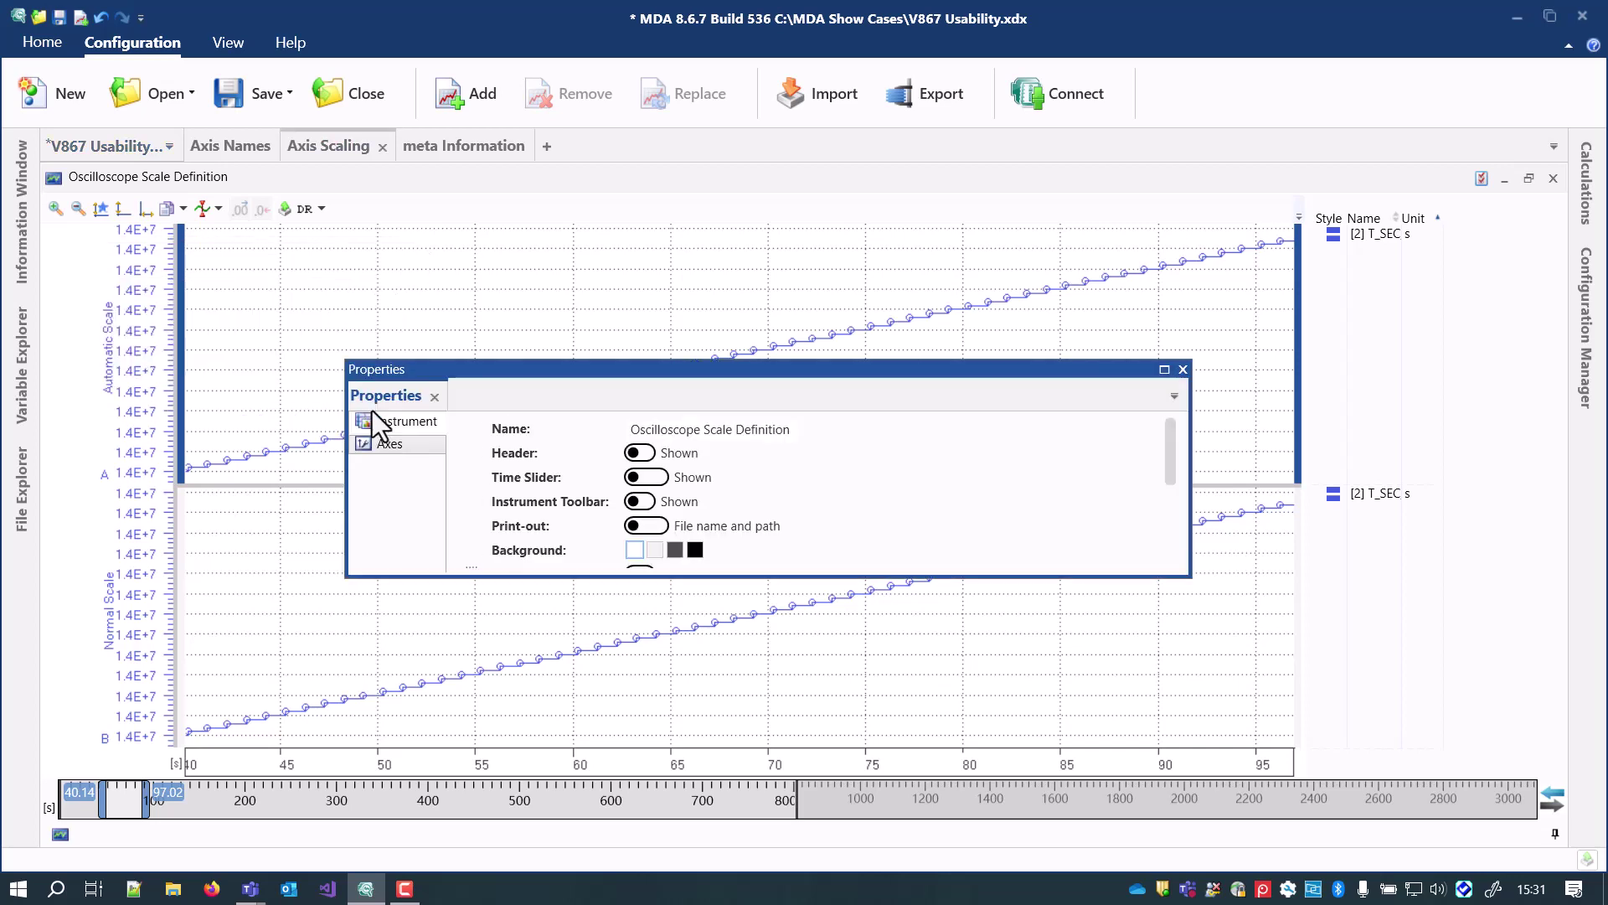
pyautogui.click(394, 444)
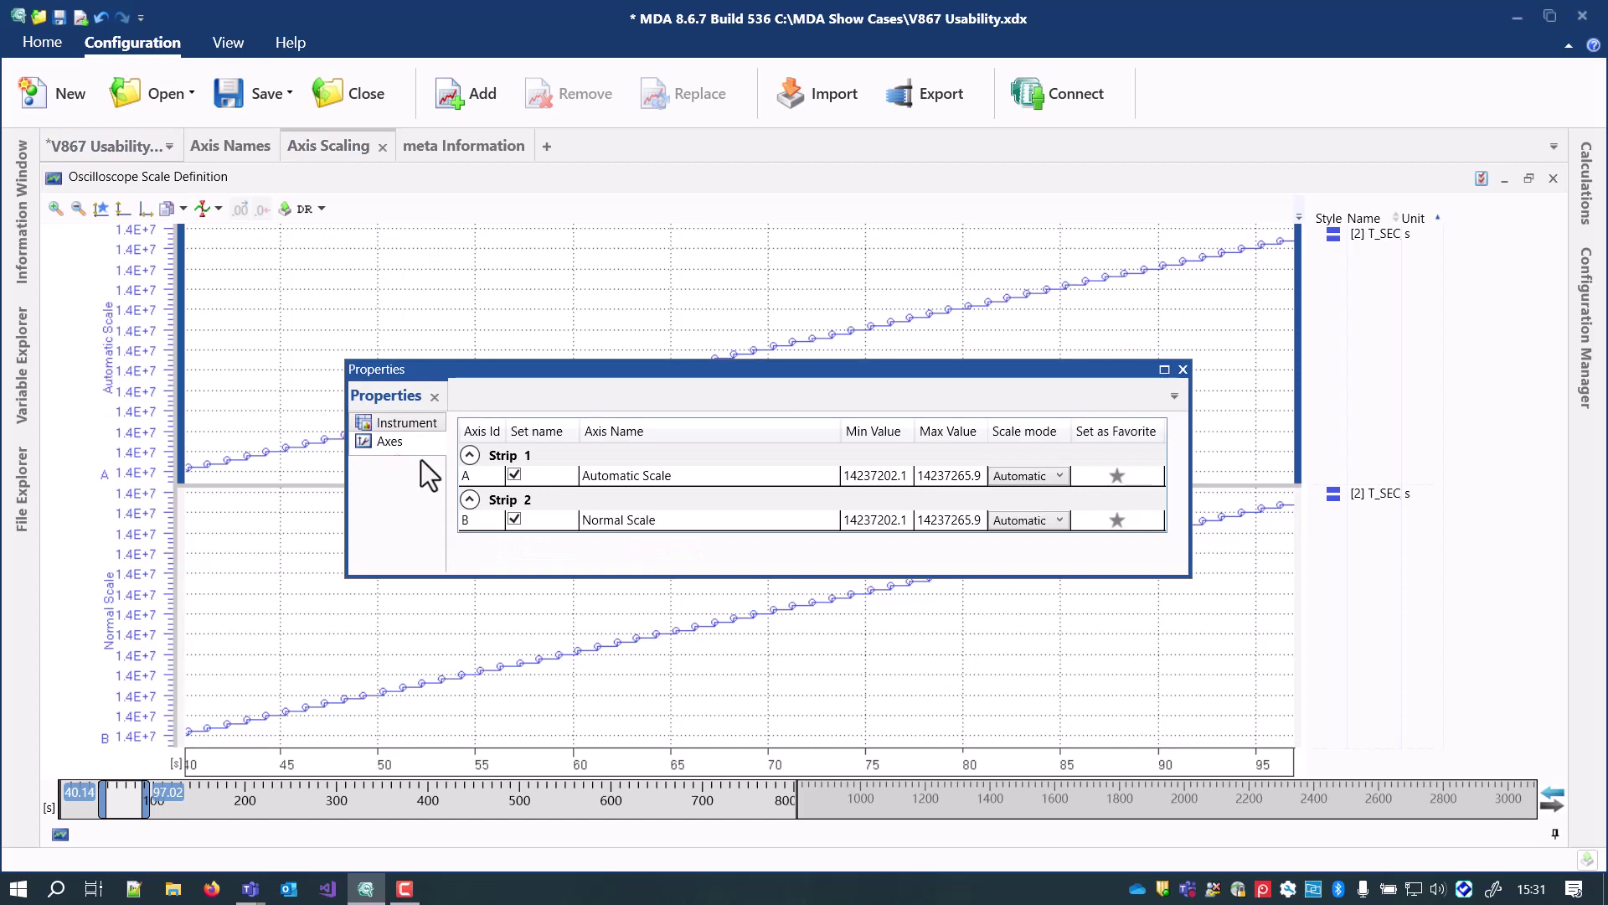
pyautogui.click(1059, 521)
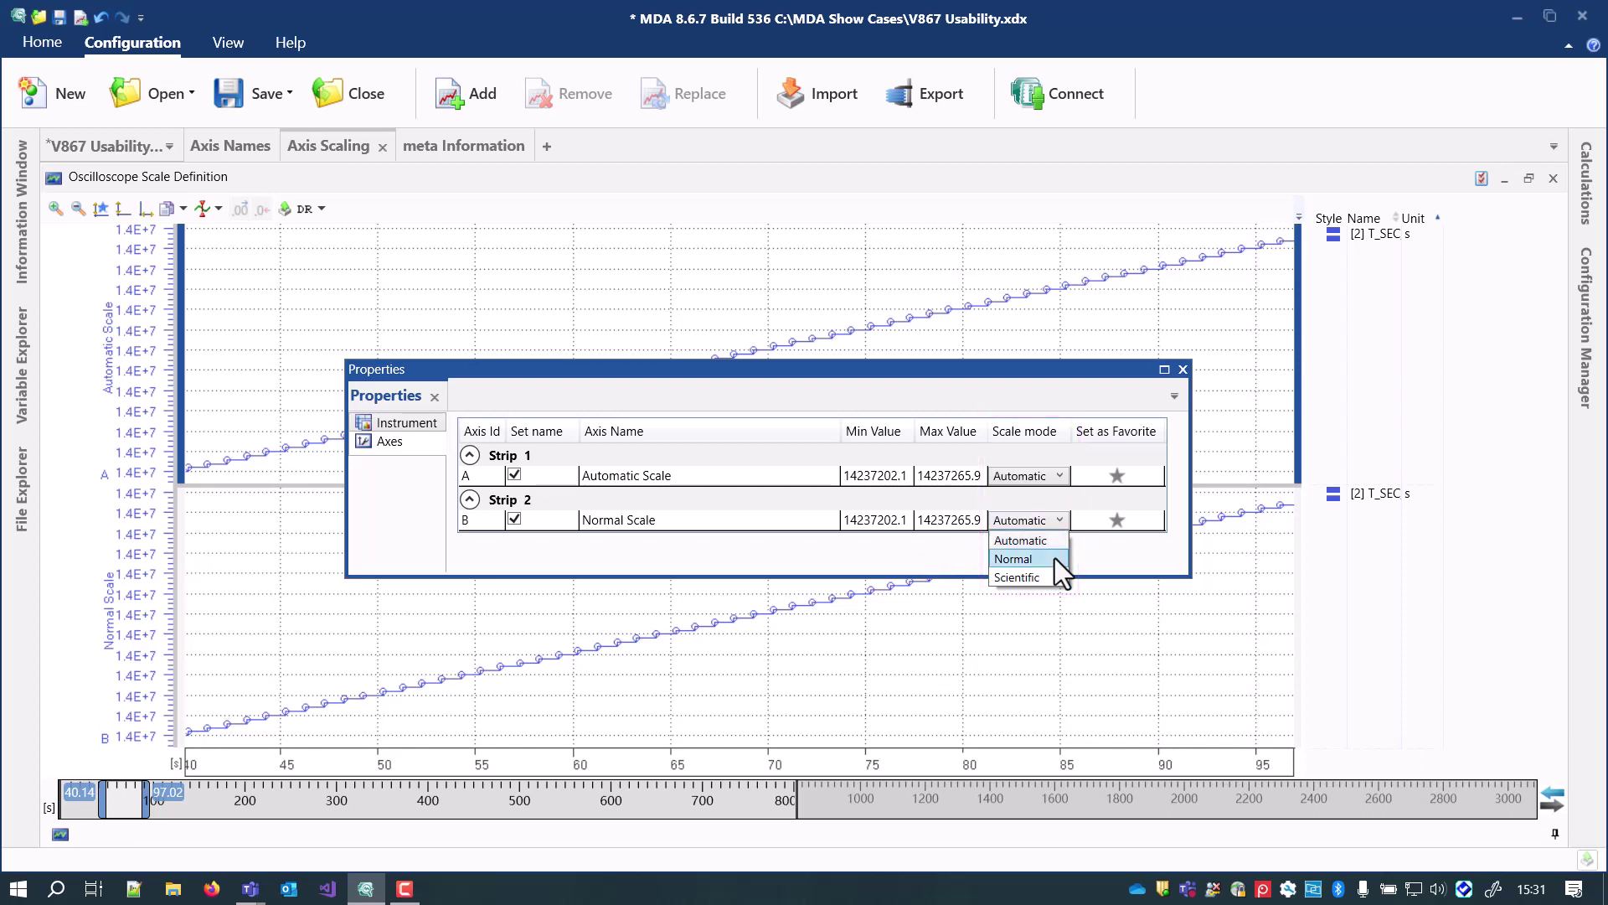
pyautogui.click(1054, 558)
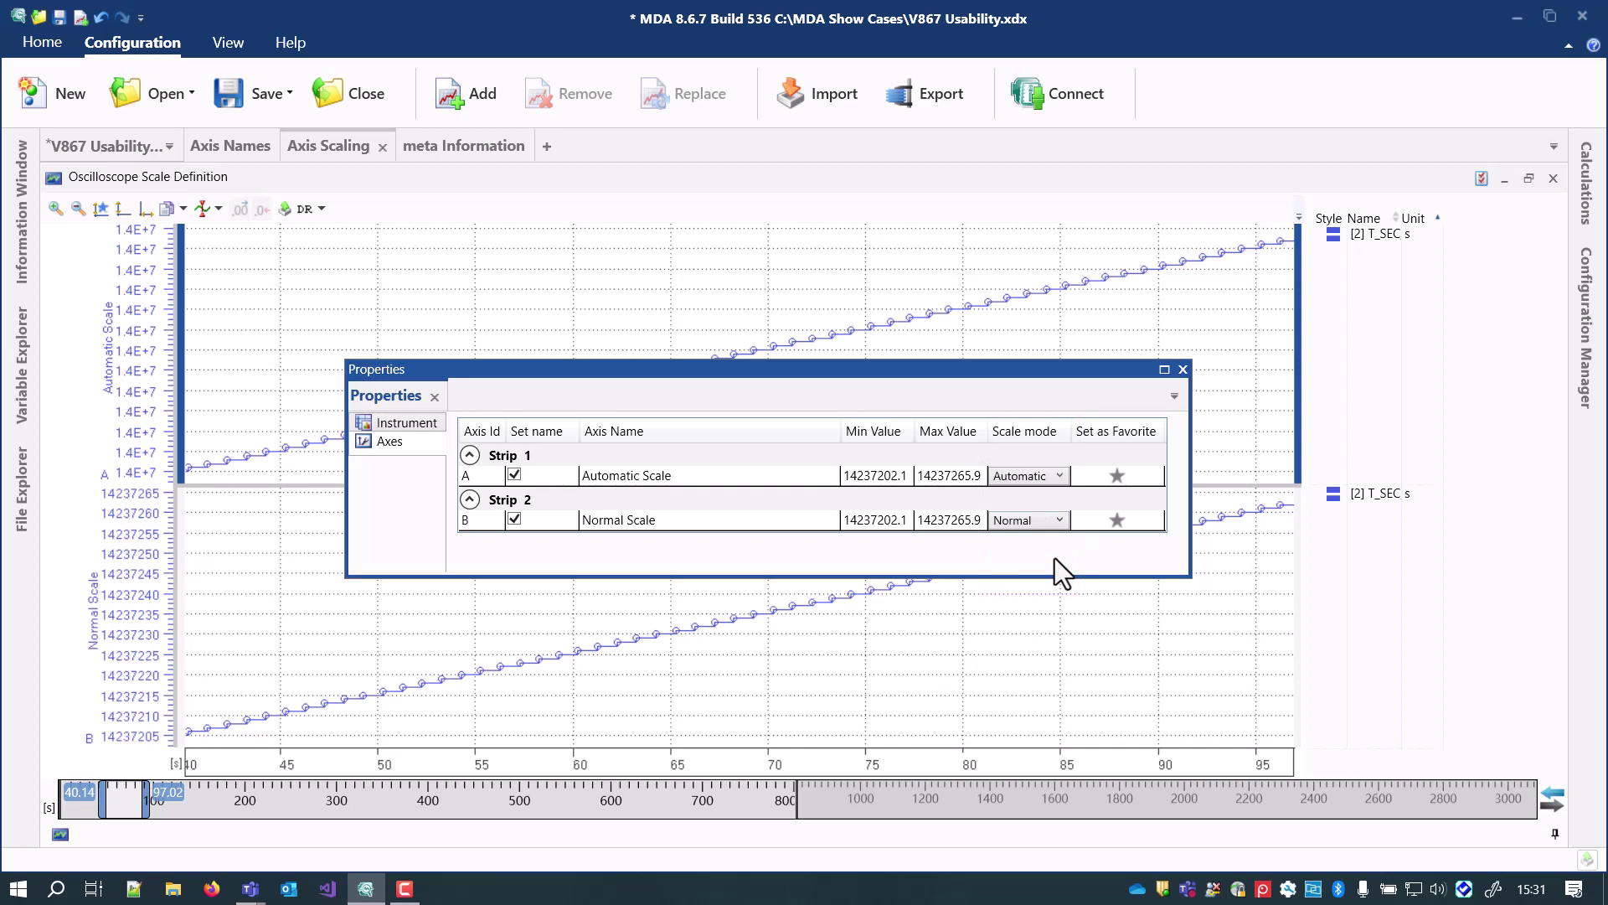
pyautogui.click(1181, 369)
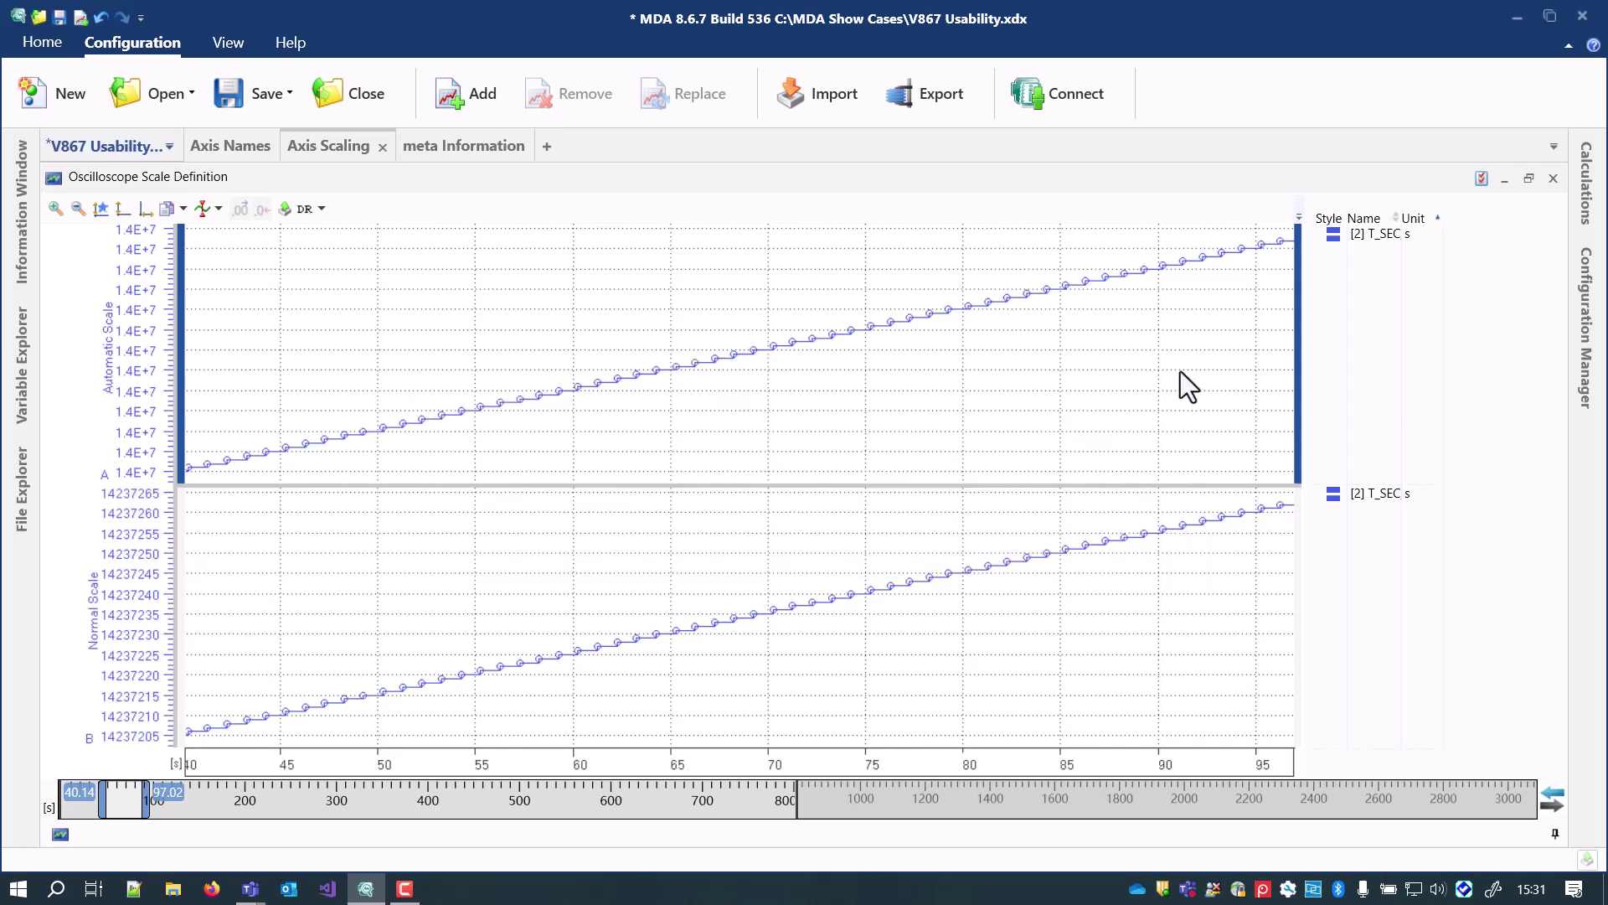
pyautogui.click(201, 211)
pyautogui.click(188, 233)
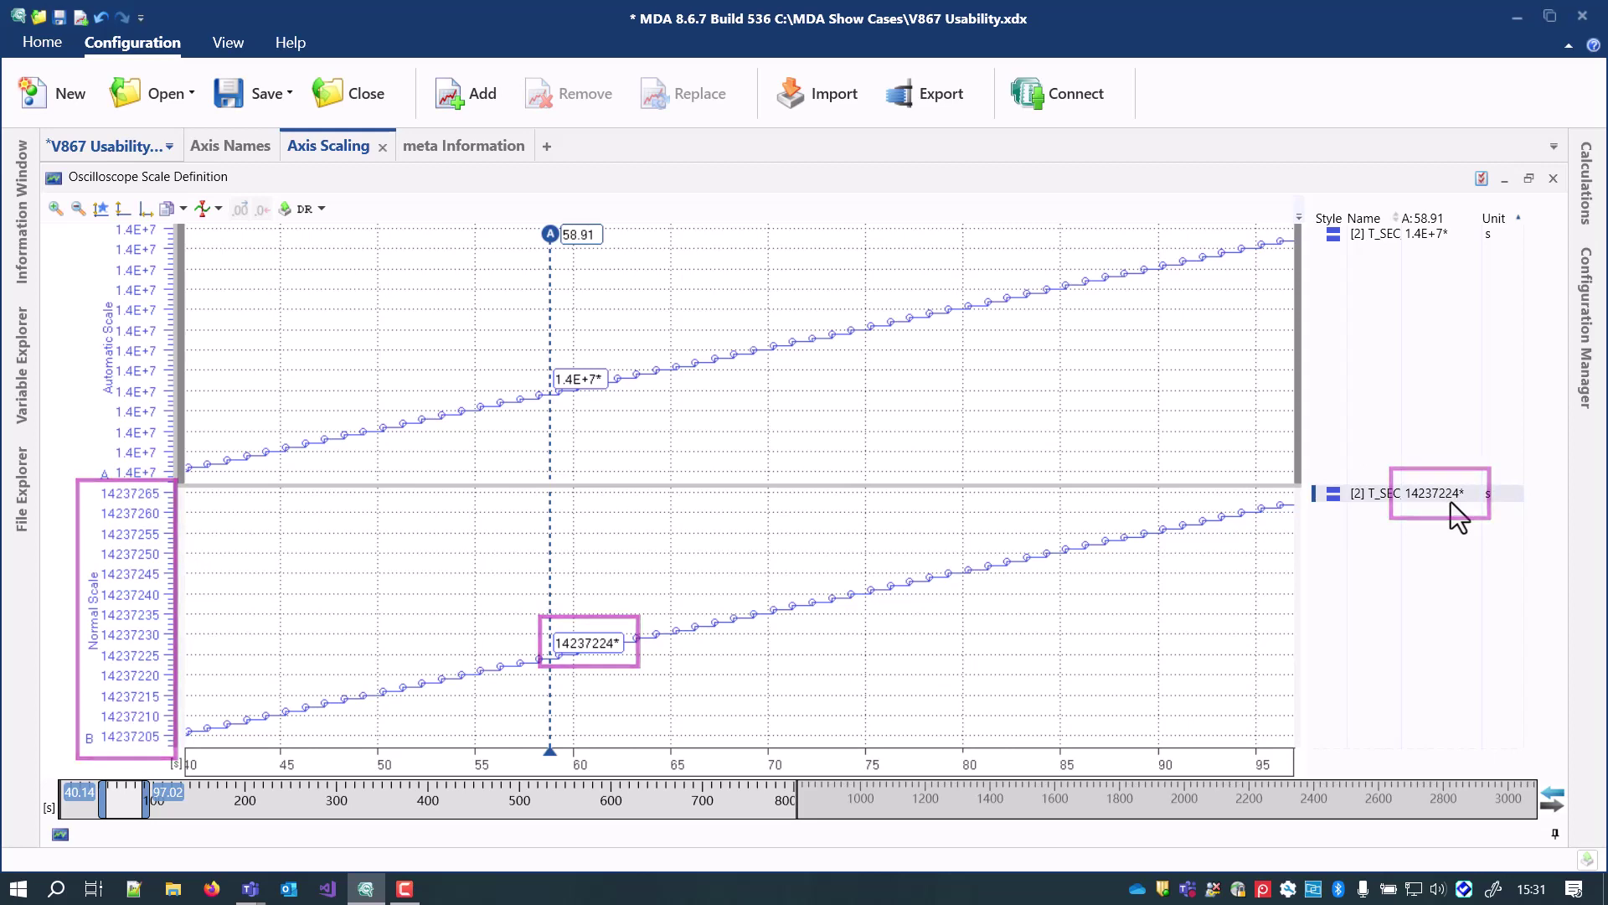
# Step: On the meta Information sheet, add an ECU column to the signal legend
pyautogui.click(444, 153)
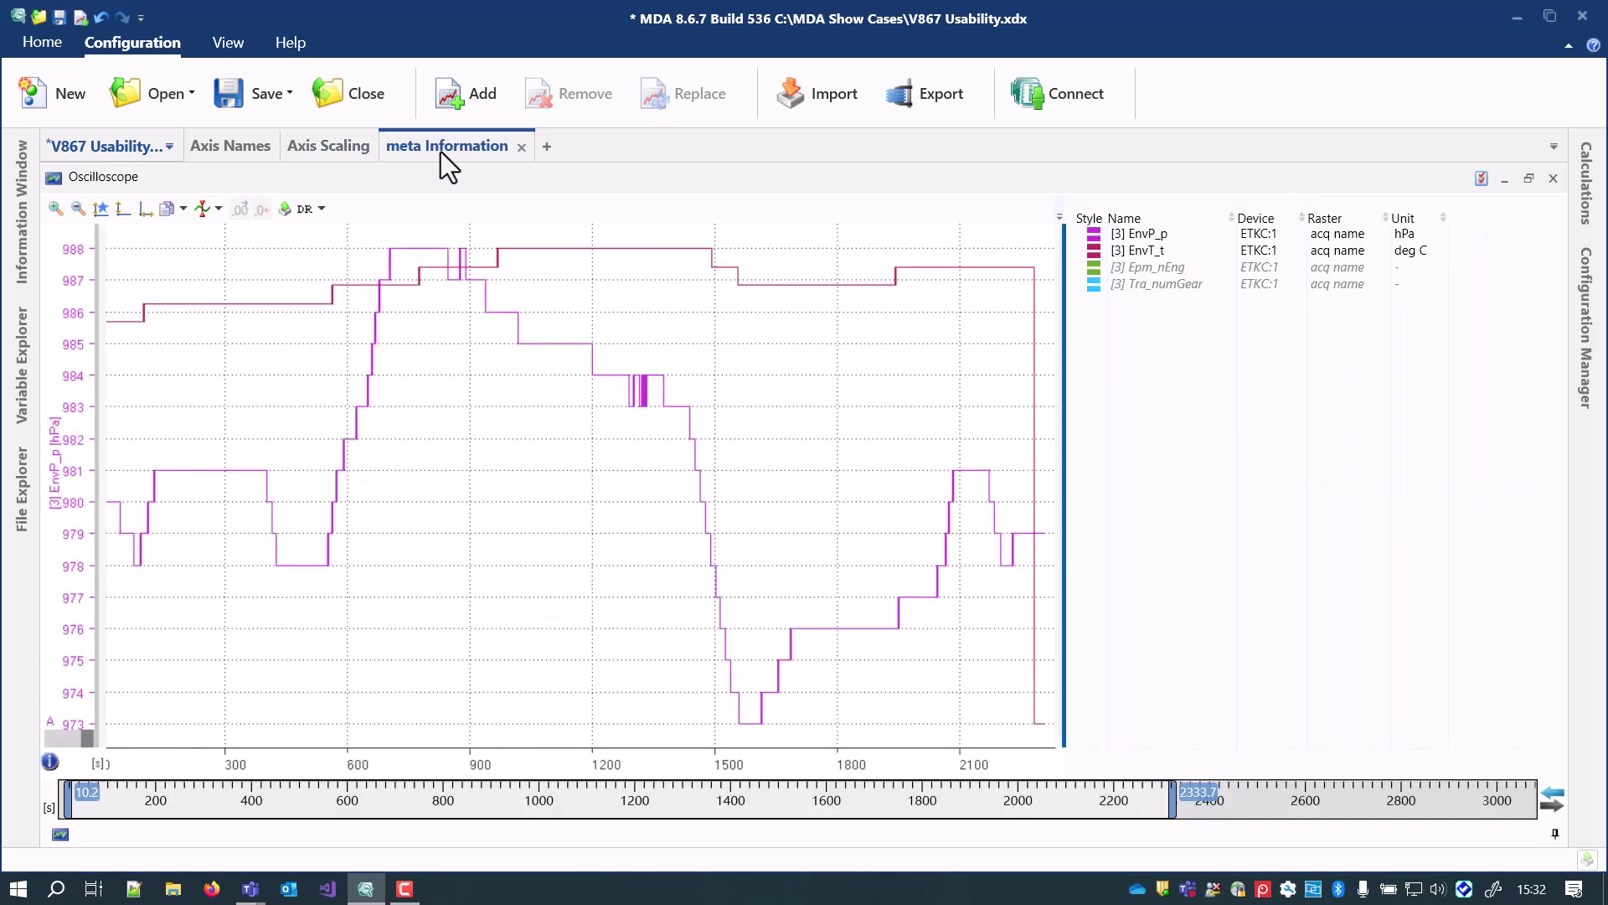
pyautogui.rightClick(1205, 221)
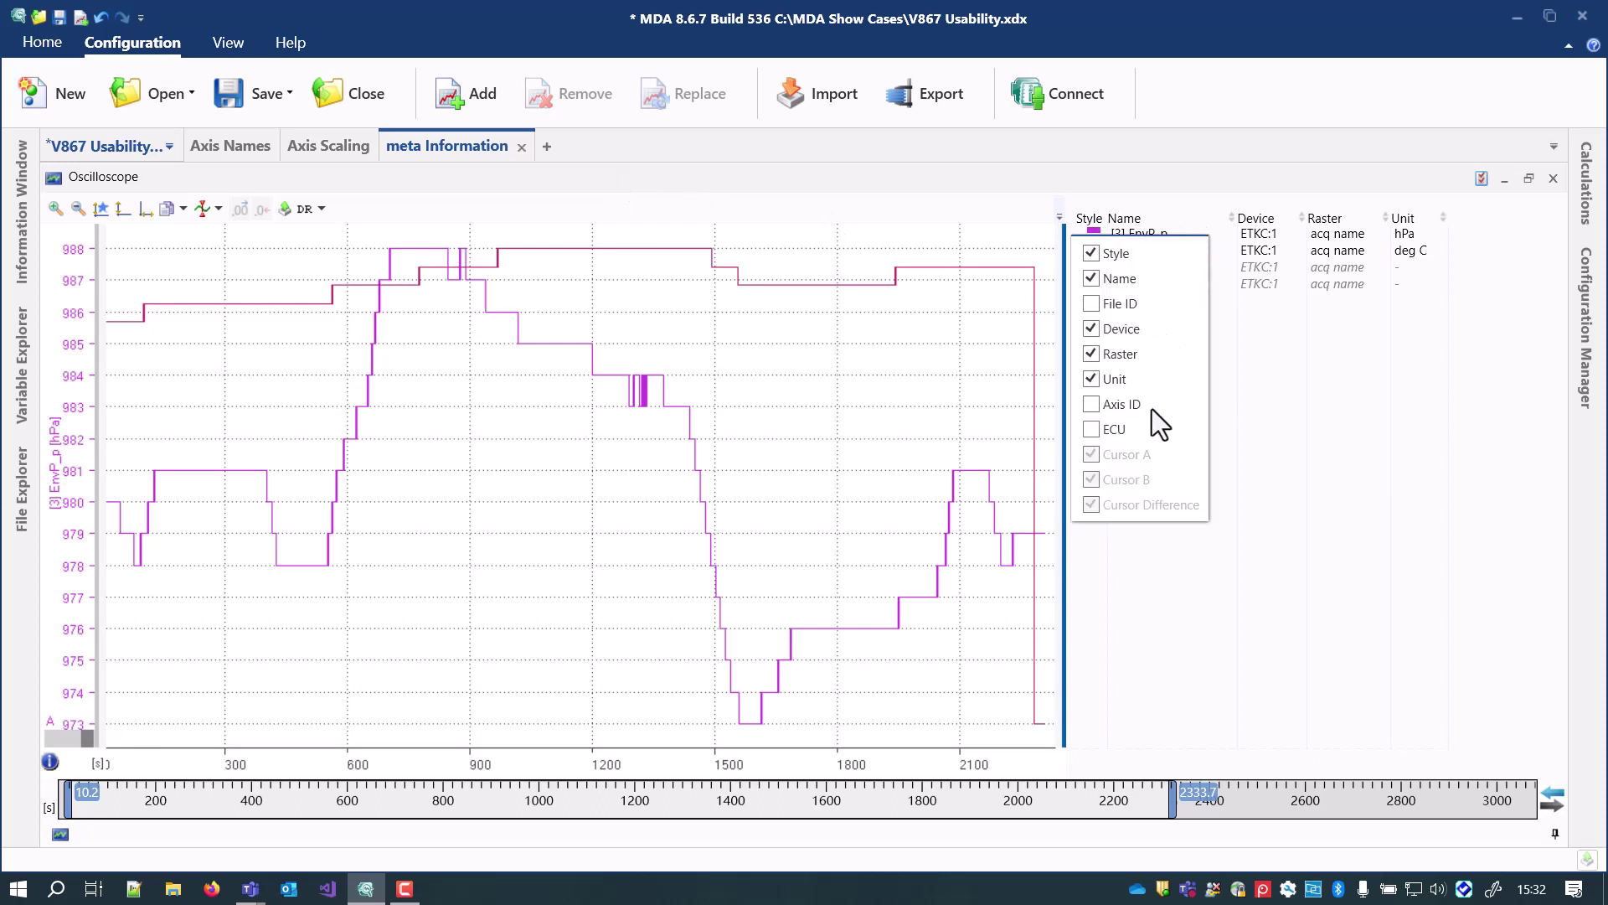
pyautogui.click(1107, 429)
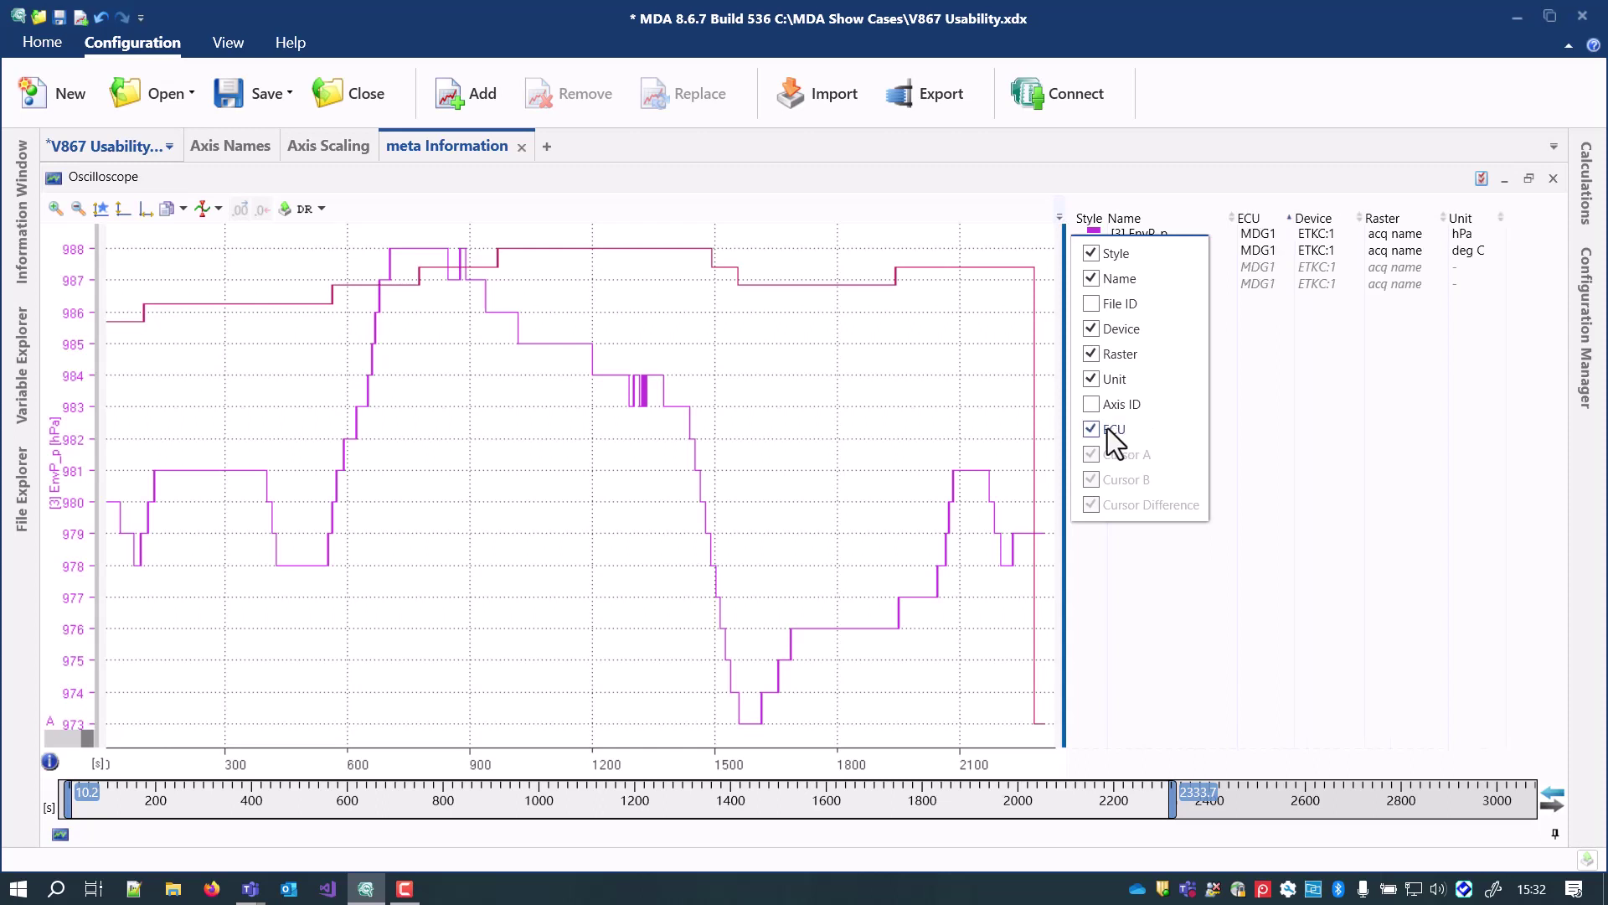
pyautogui.click(1252, 397)
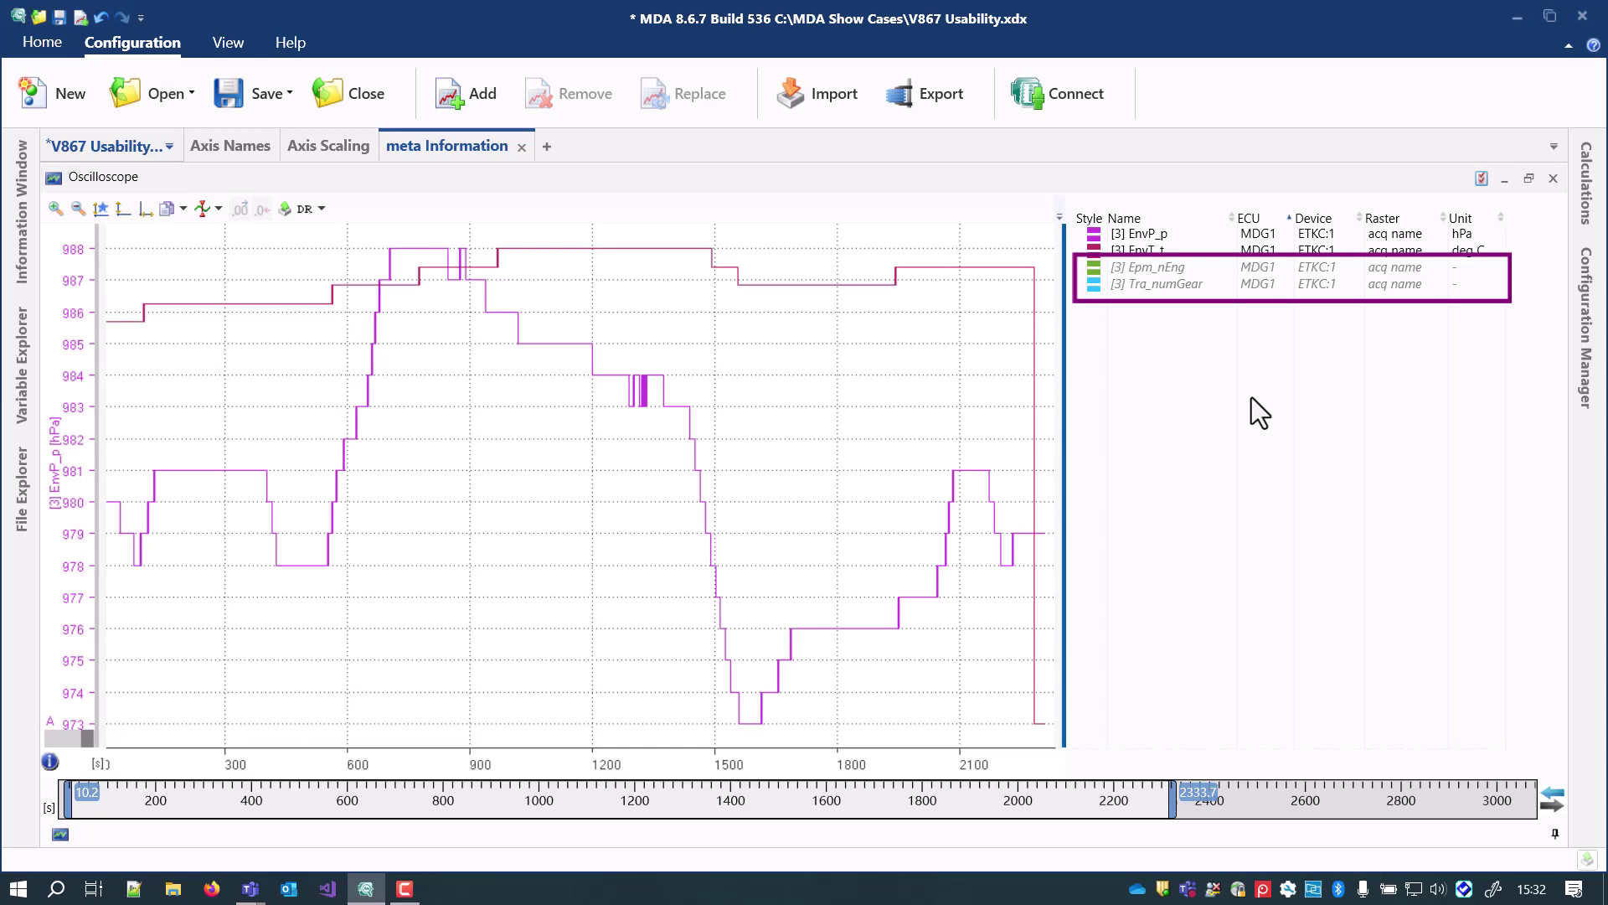
# Step: Show EnvP_p's details in the Information Window via About signal, then switch to Tra_numGear
pyautogui.click(1254, 242)
pyautogui.rightClick(1254, 243)
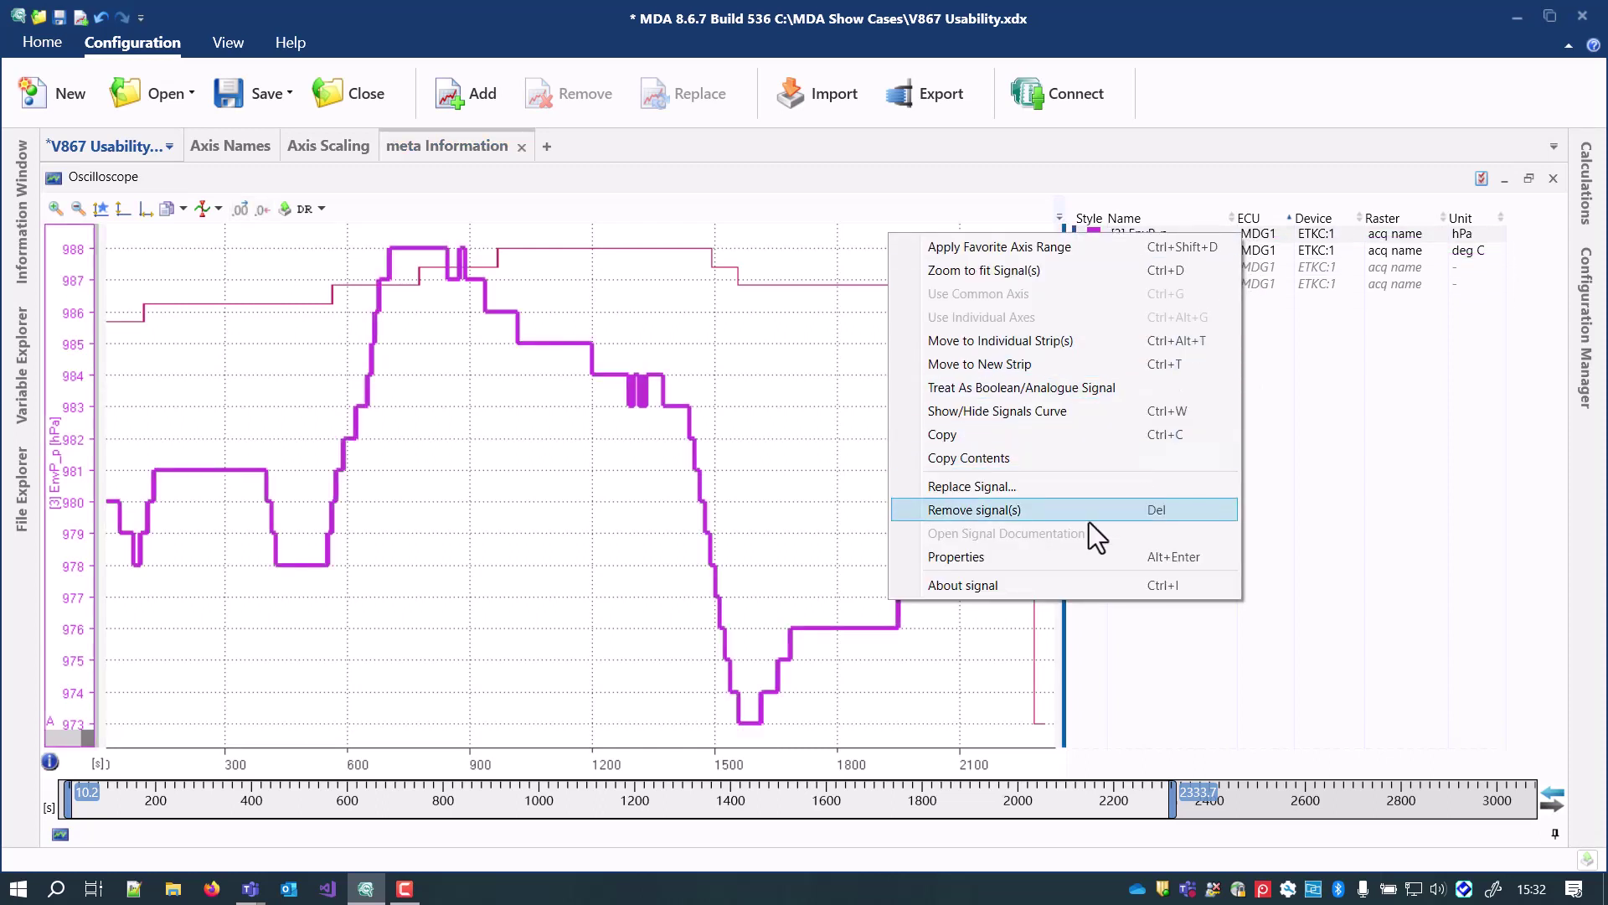
pyautogui.click(1059, 584)
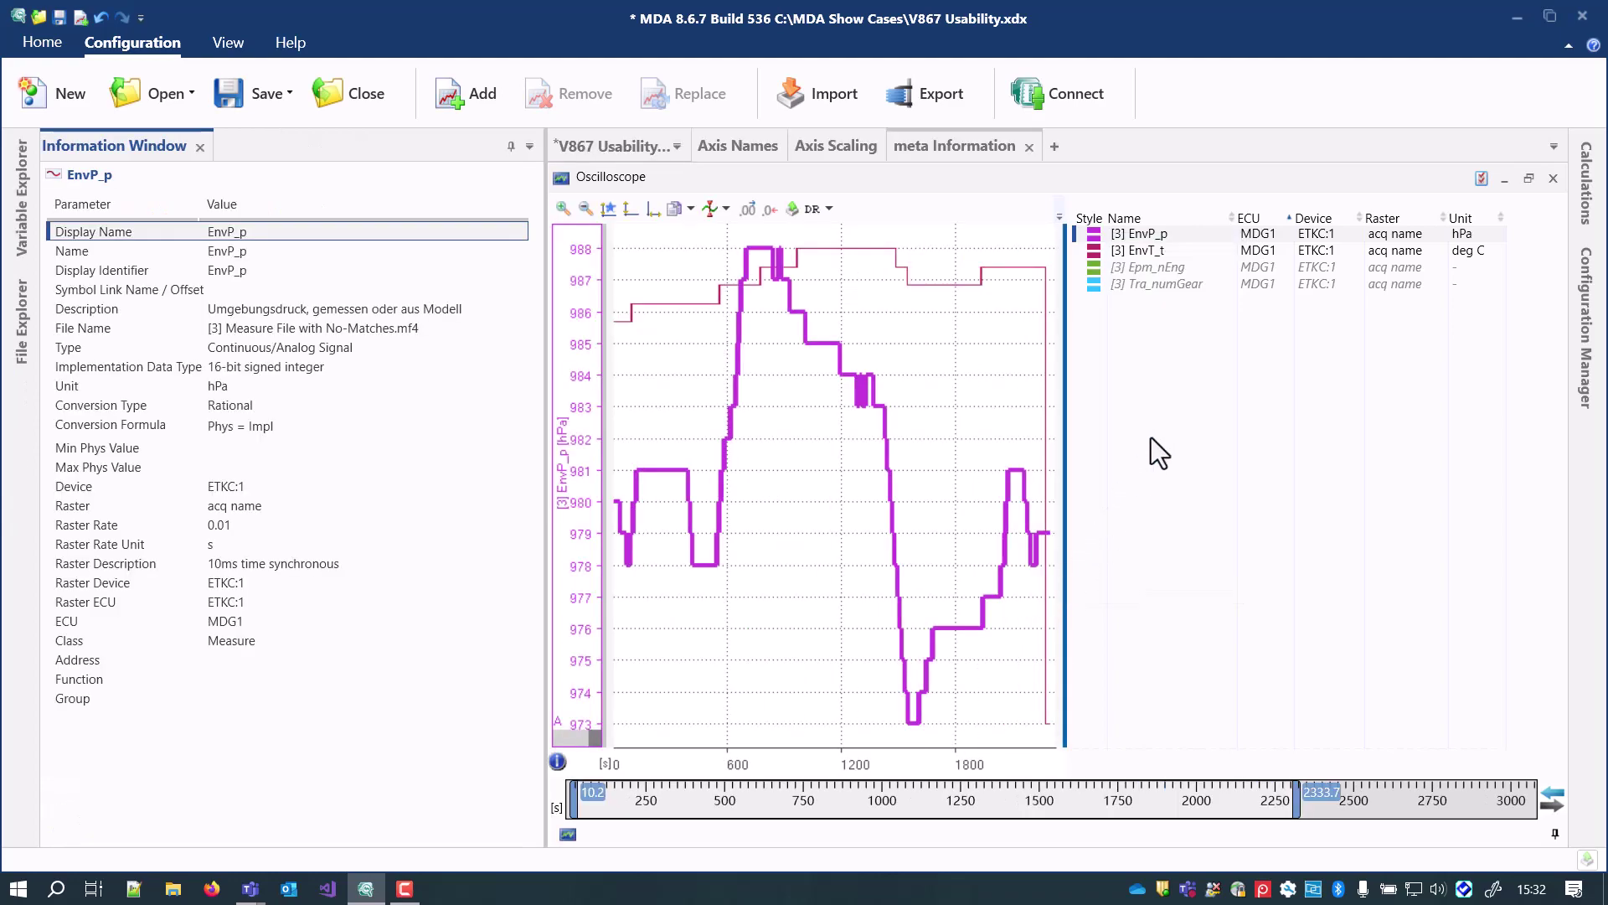
pyautogui.click(1198, 287)
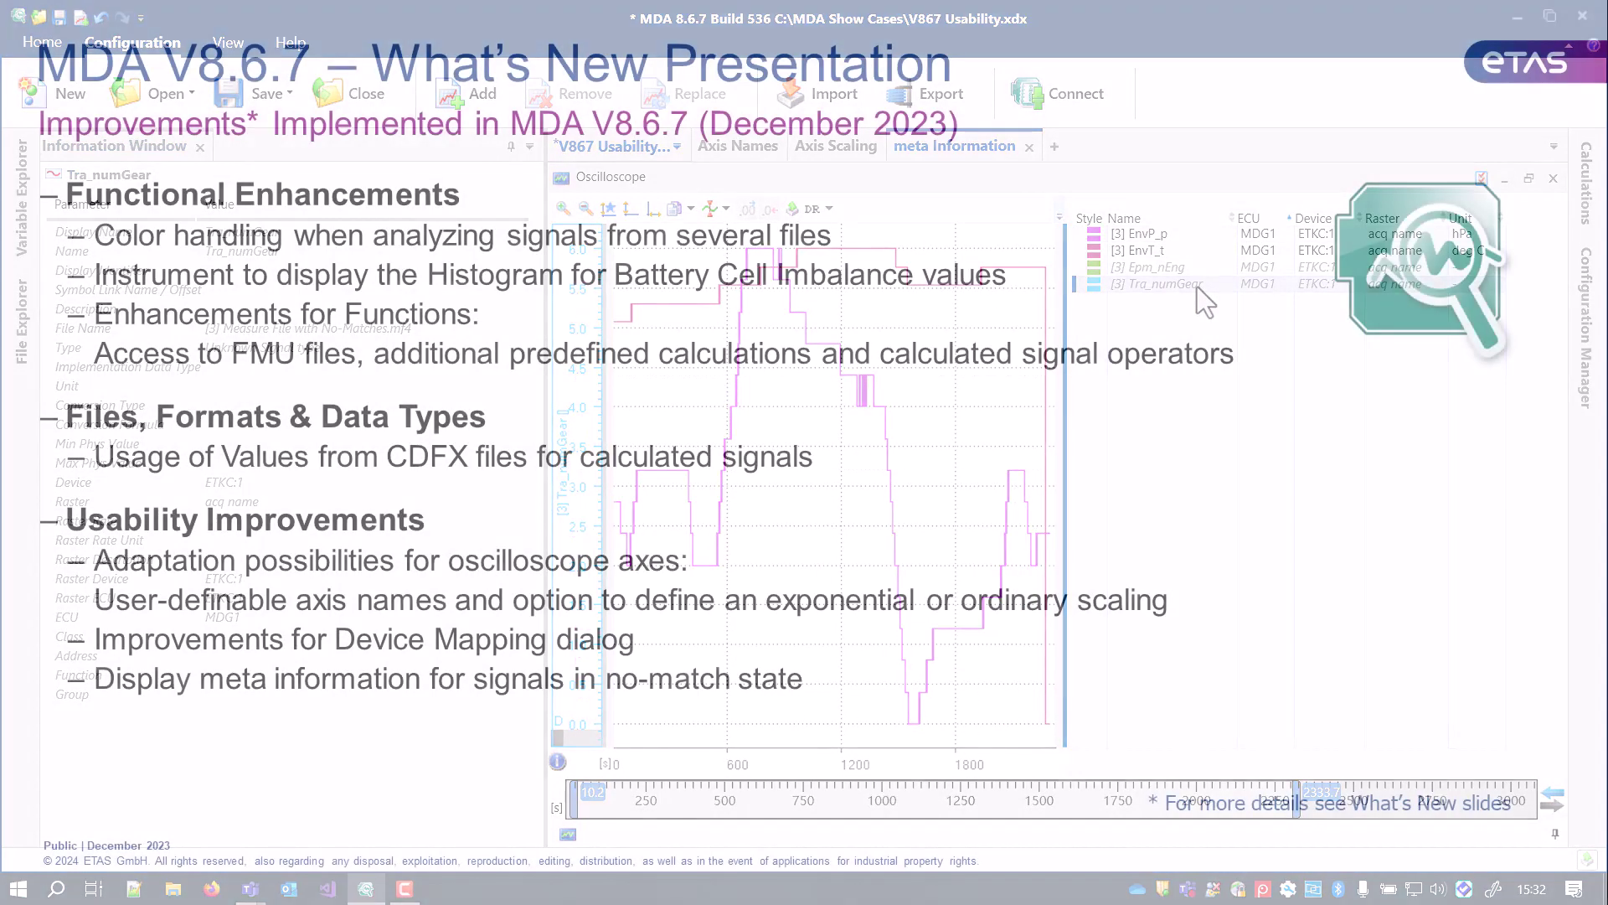